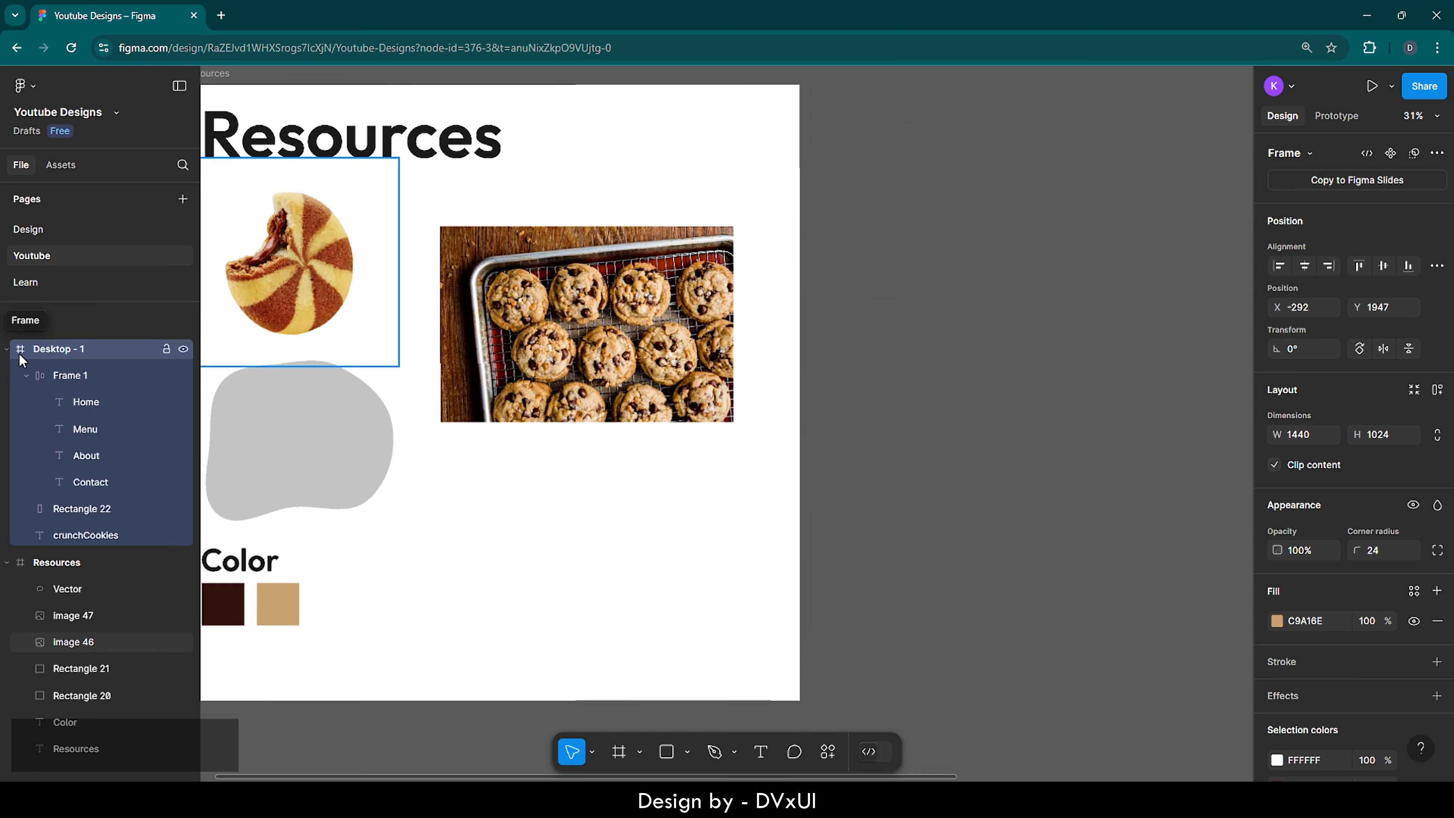
Step: Paste the bitten cookie image into the Desktop - 1 frame and place it over the boundary between the tan and dark brown areas
key("shift+2")
key("ctrl+v")
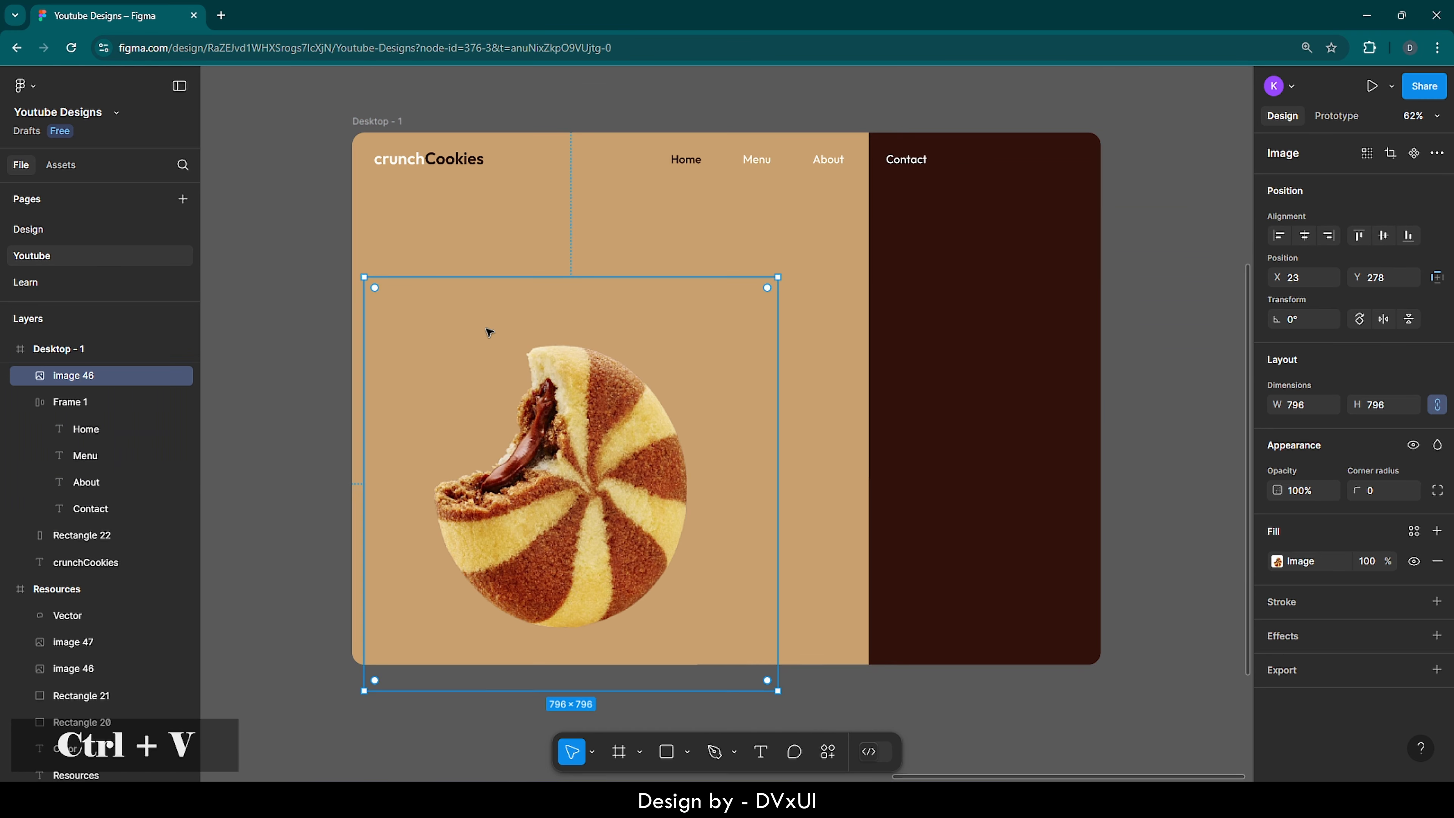
left_click_drag(624, 504, 886, 452)
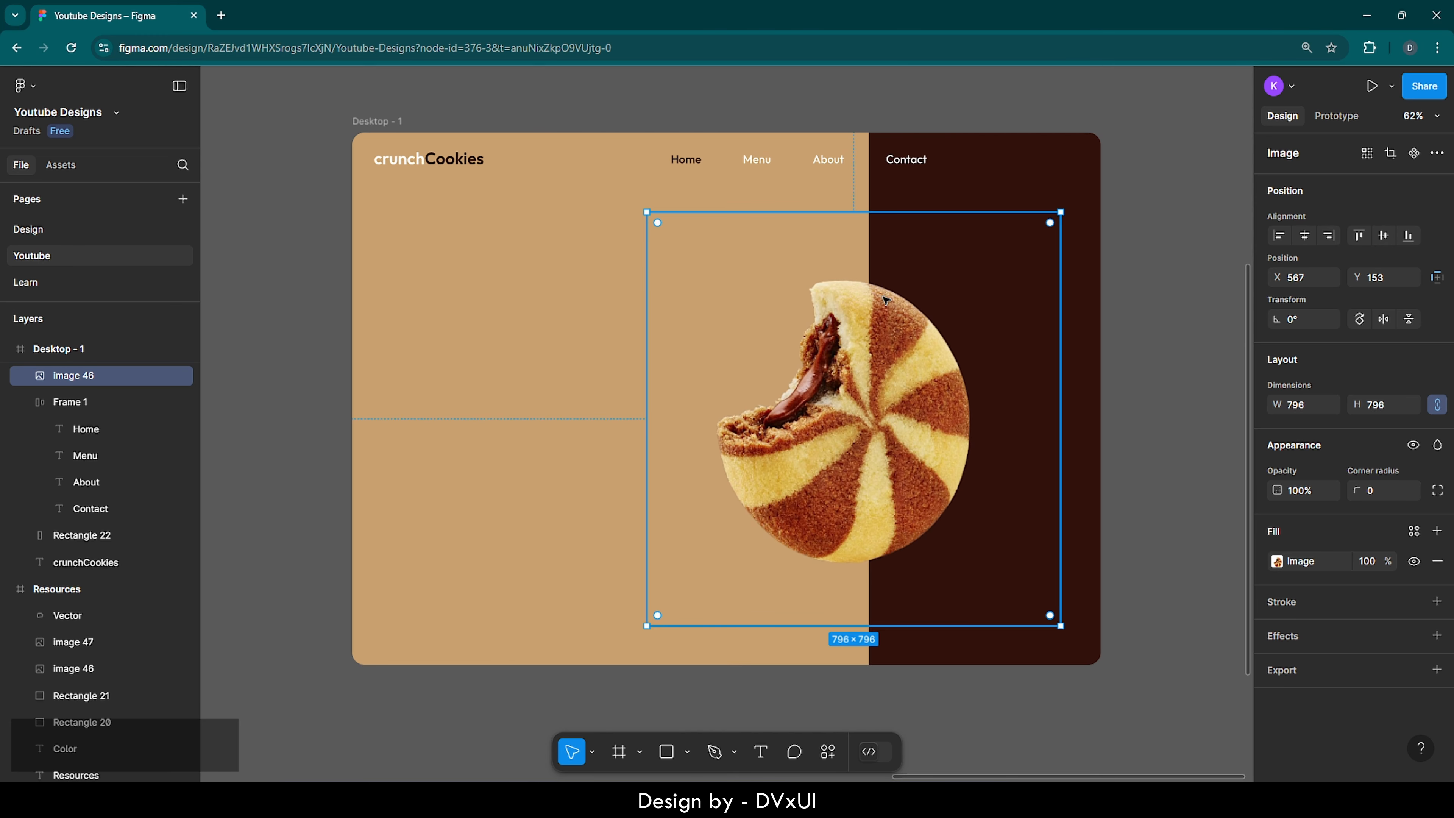
Step: Nudge the cookie image vertically to Y 143, checking its spacing to the frame edges
key("alt")
key("shift+Up")
key("shift+Up")
key("shift+Up")
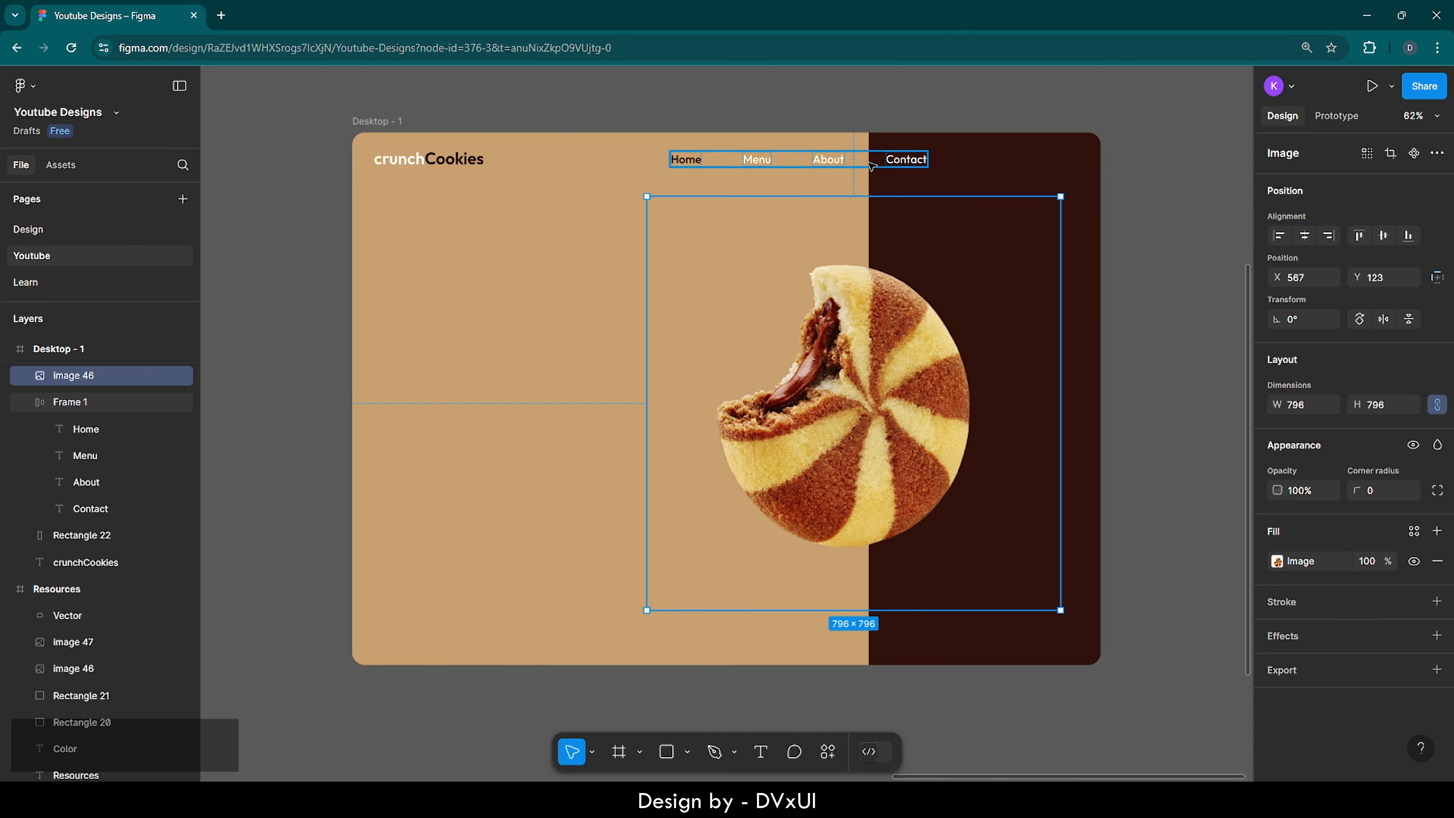
key("alt")
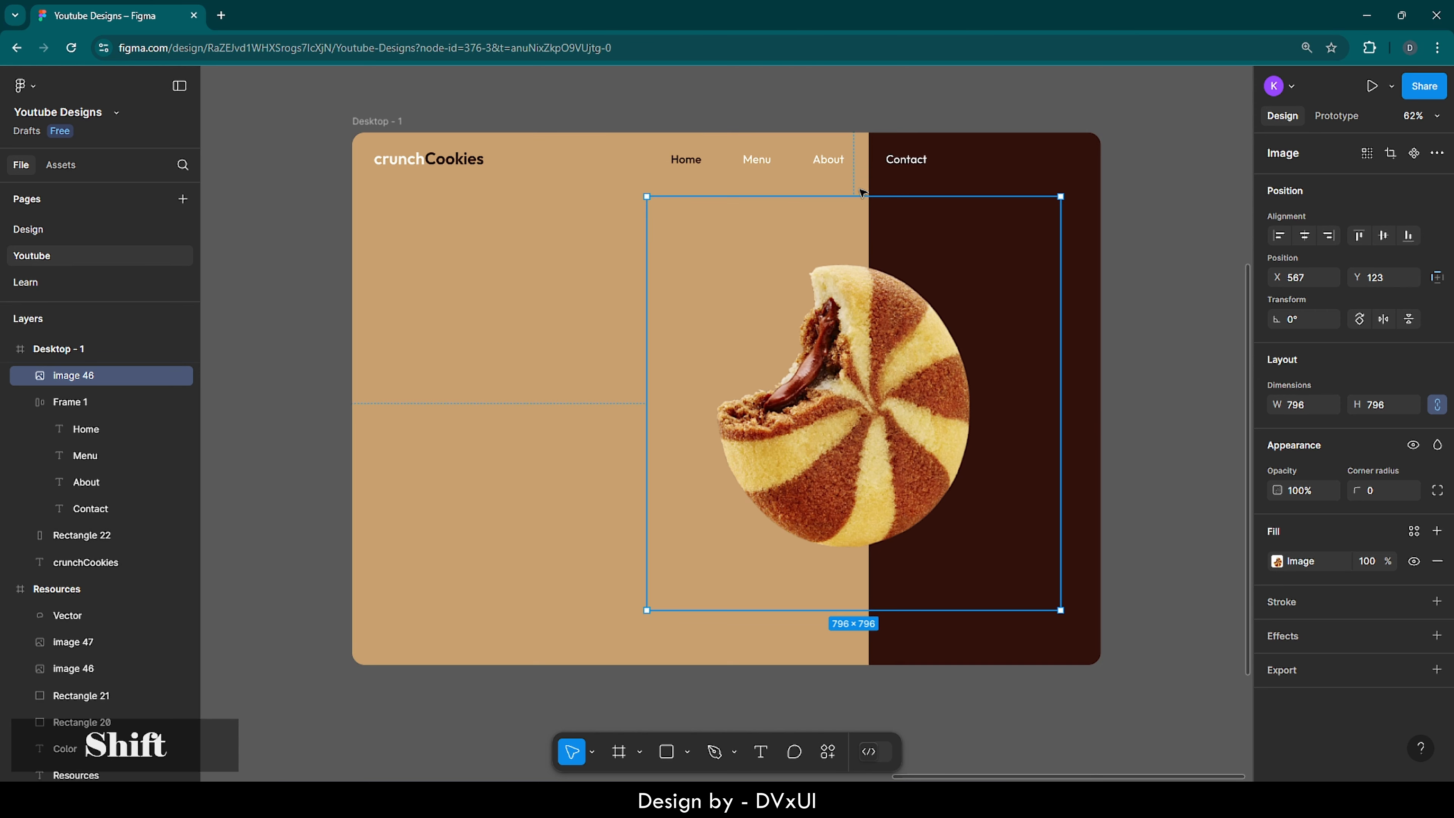
key("shift+Down")
key("shift+Down")
key("alt")
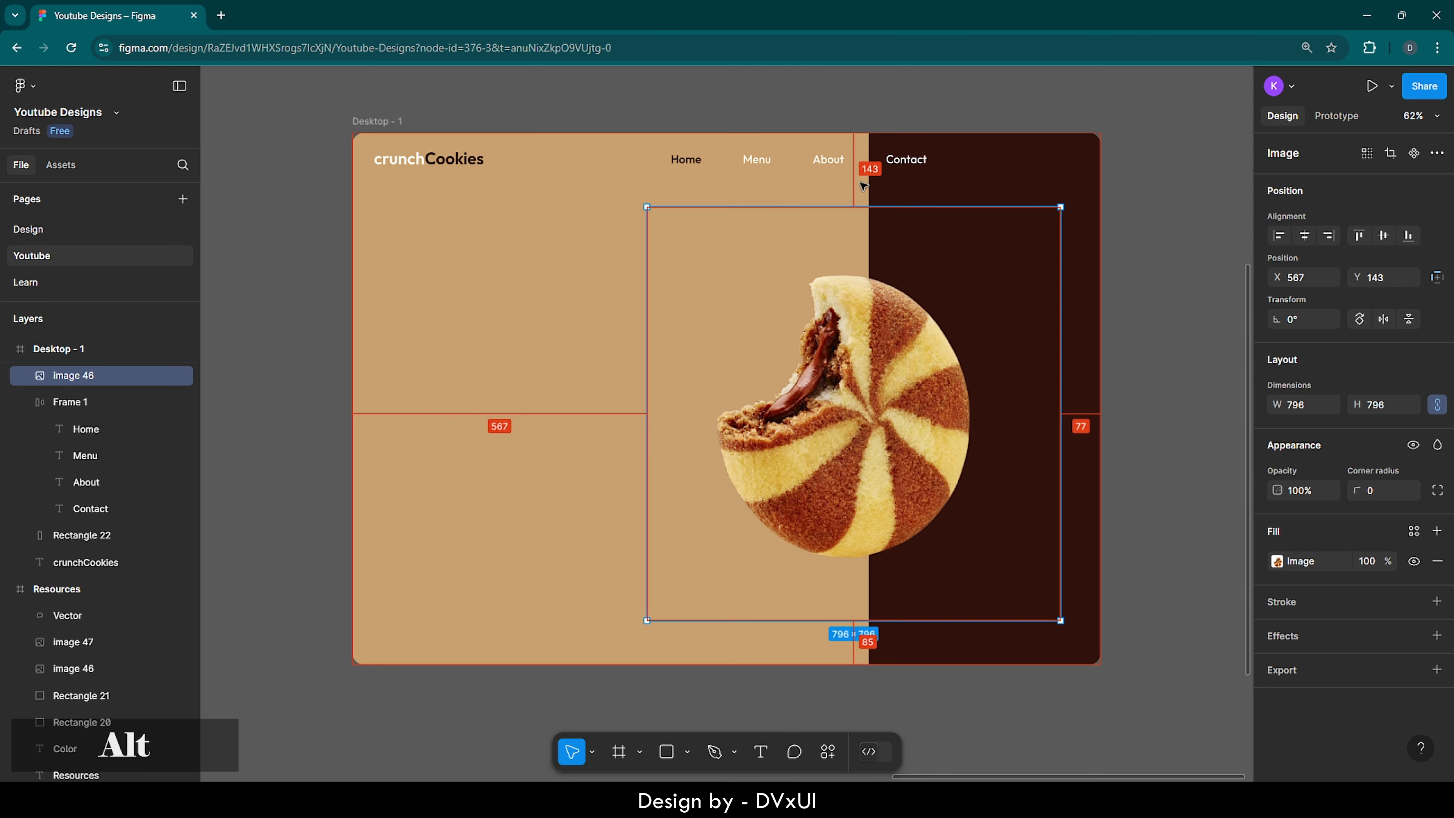
left_click(613, 260)
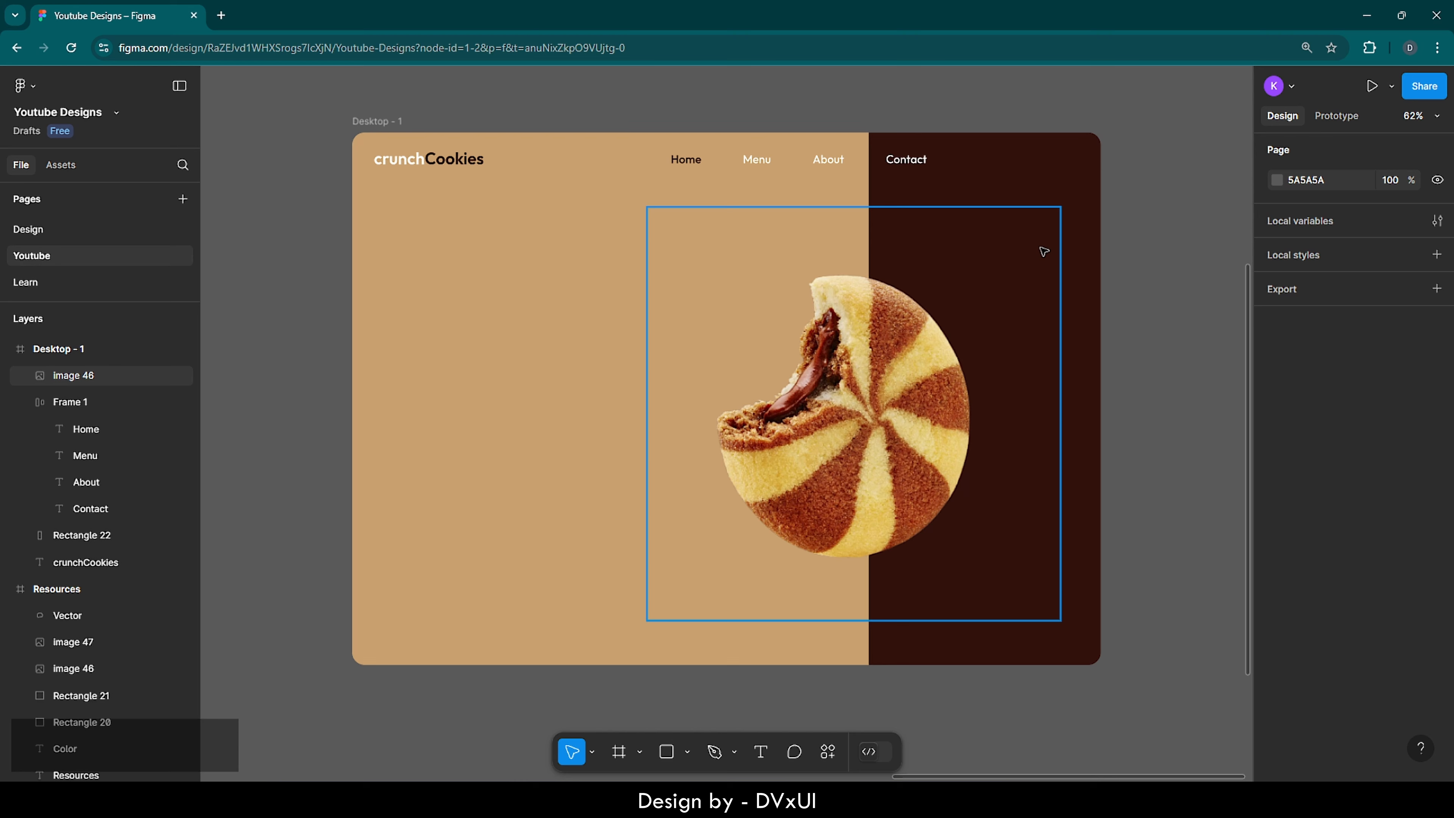
Step: Add a text layer reading "biscuits" on the tan area of the Desktop - 1 frame
key("t")
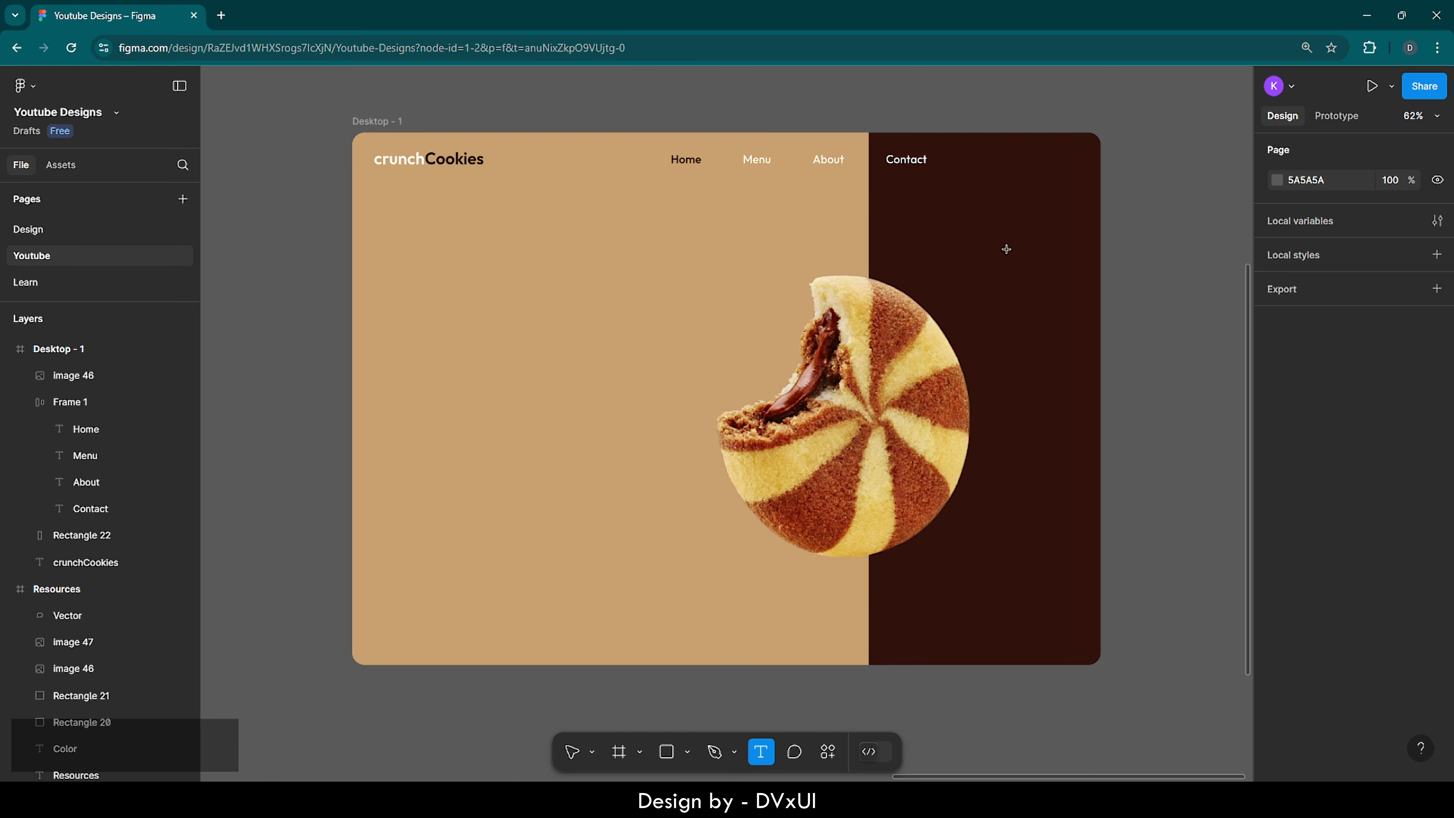
left_click(449, 282)
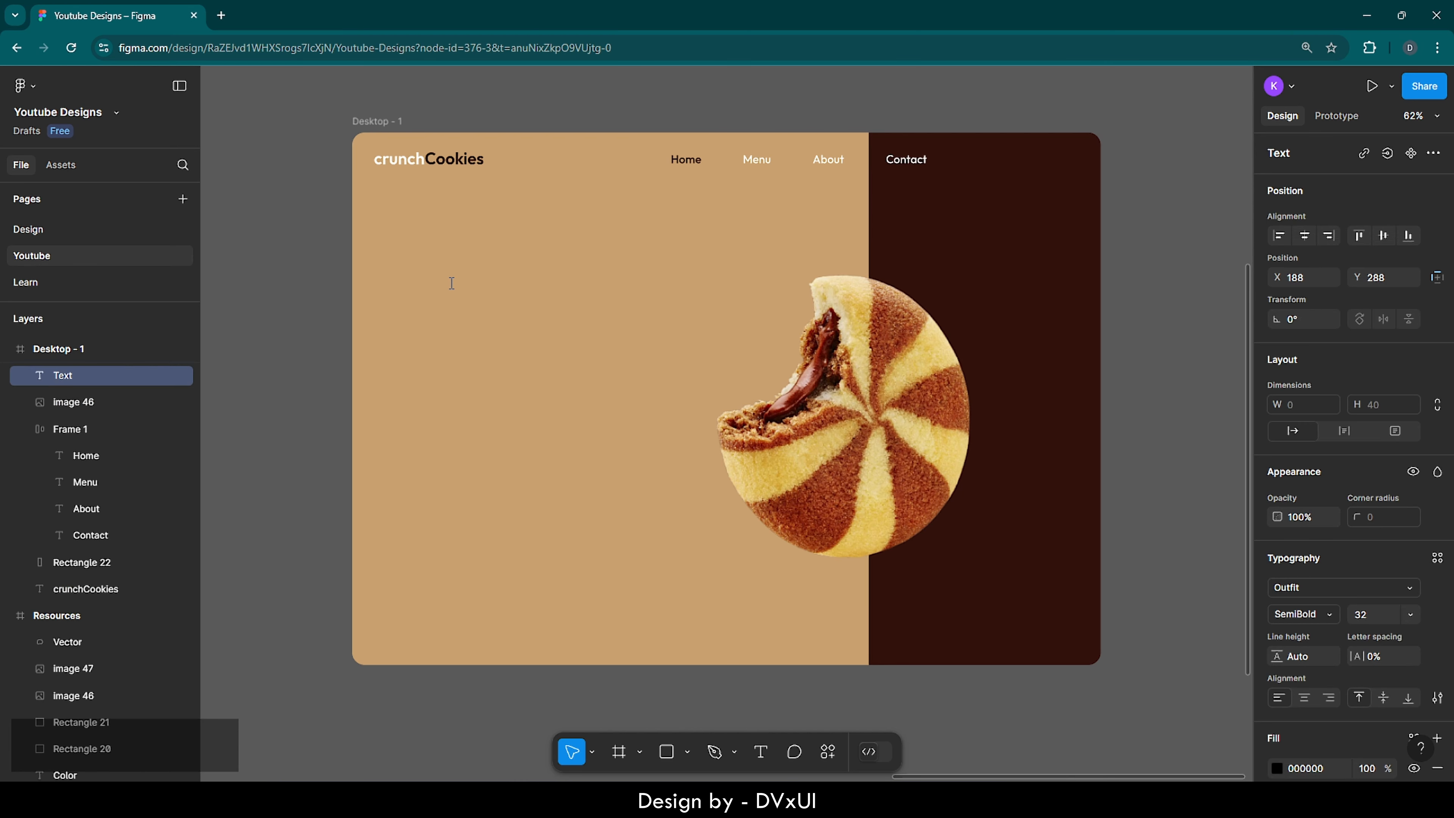
type("biscuits")
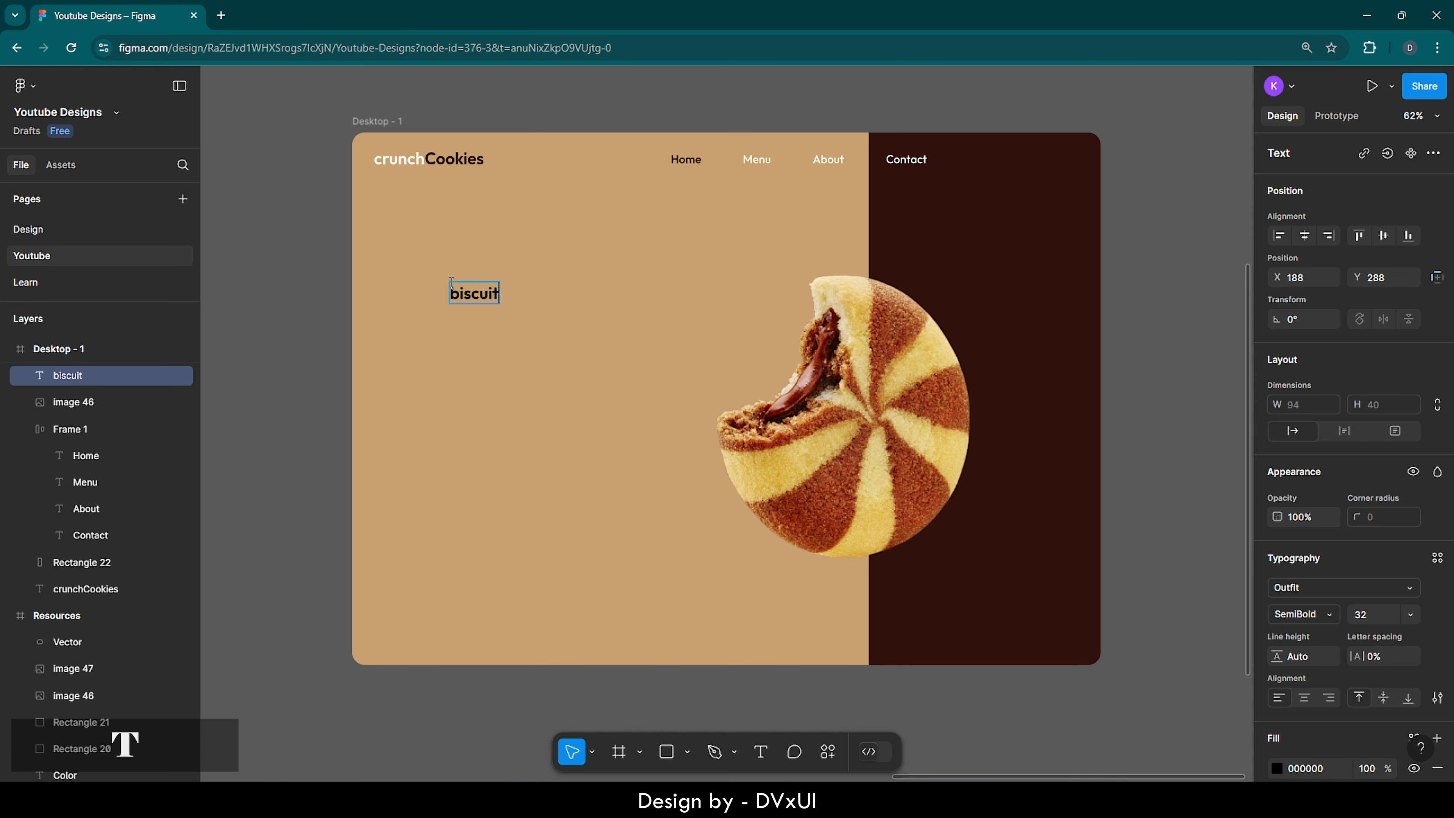
key("BackSpace")
type("s")
Step: Set the font size of the "biscuits" text to 280
key("ctrl")
key("ctrl+a")
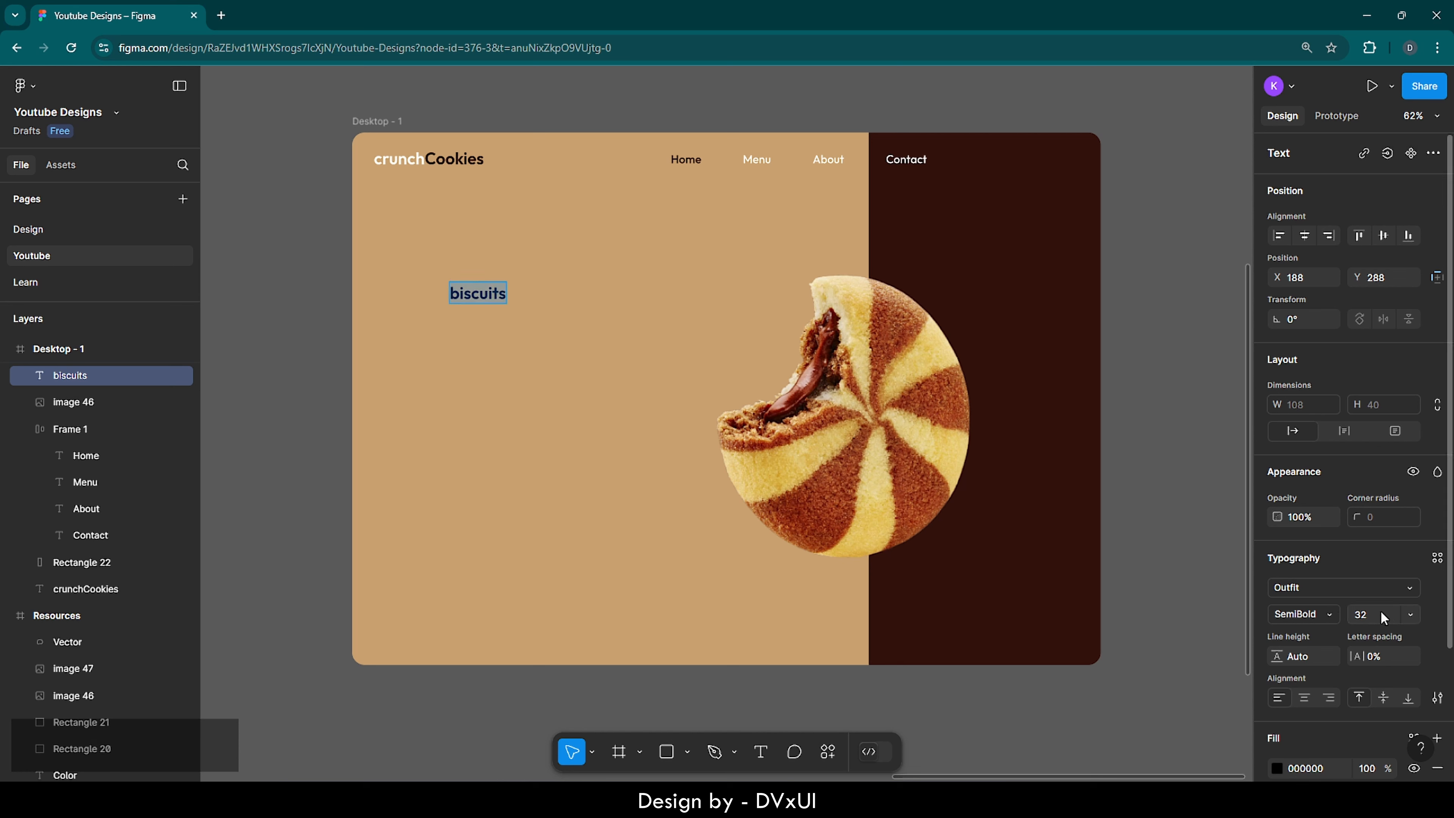
key("BackSpace")
type("280")
key("Return")
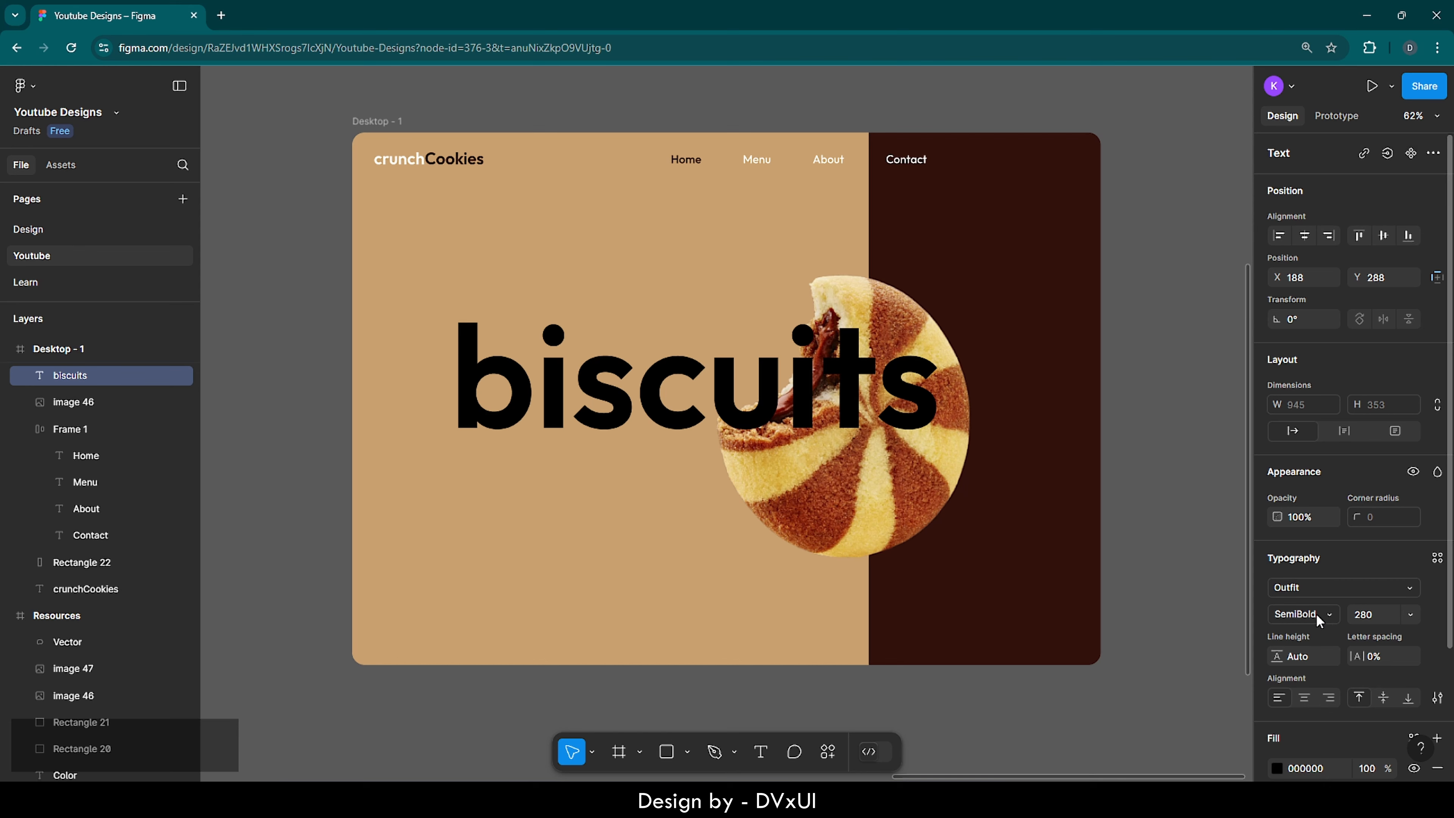
Step: Recolour the "biscuits" text to C9A16E by sampling the tan background with the eyedropper
scroll(1295, 739, "down", 3)
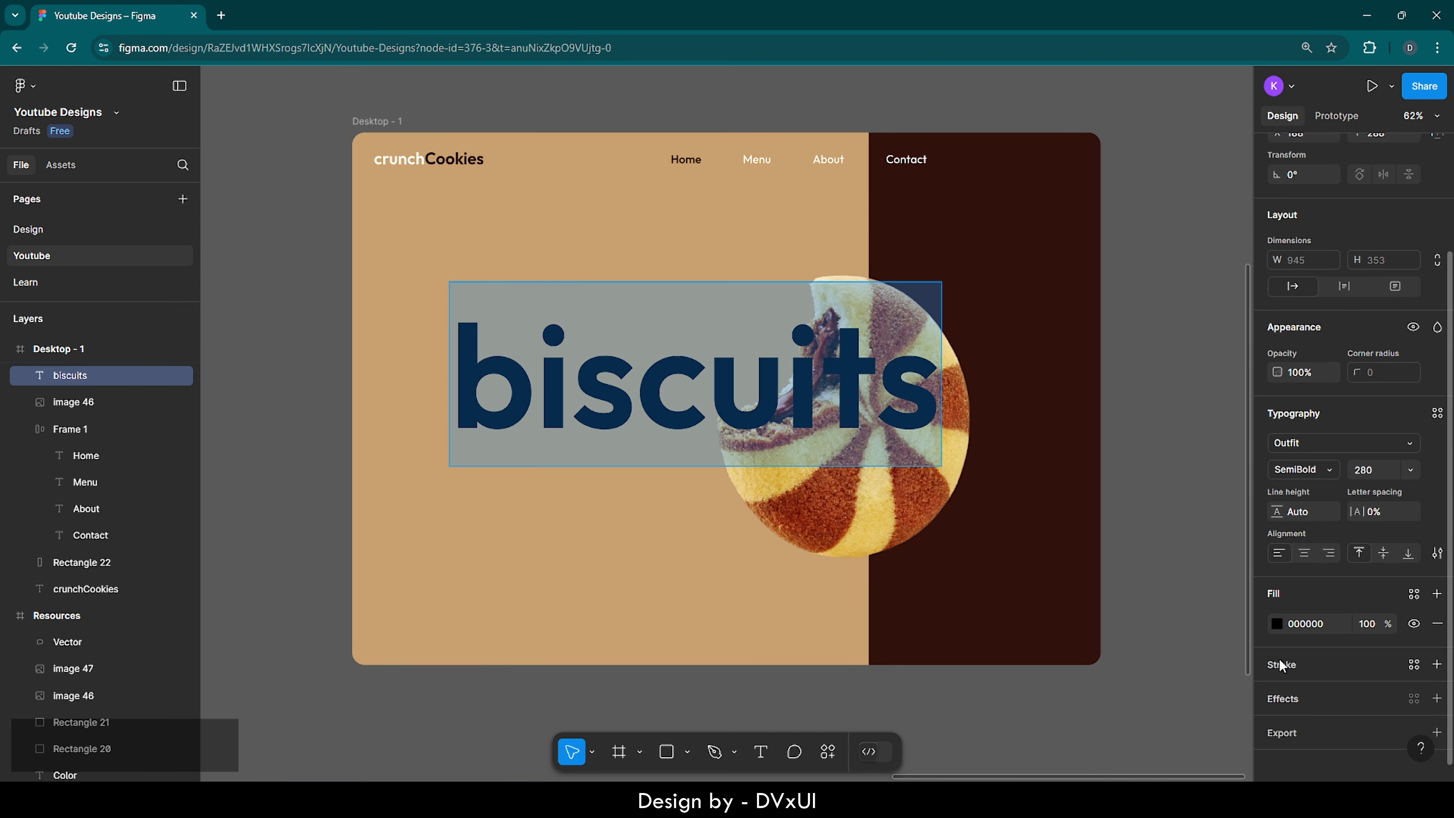
left_click(1278, 623)
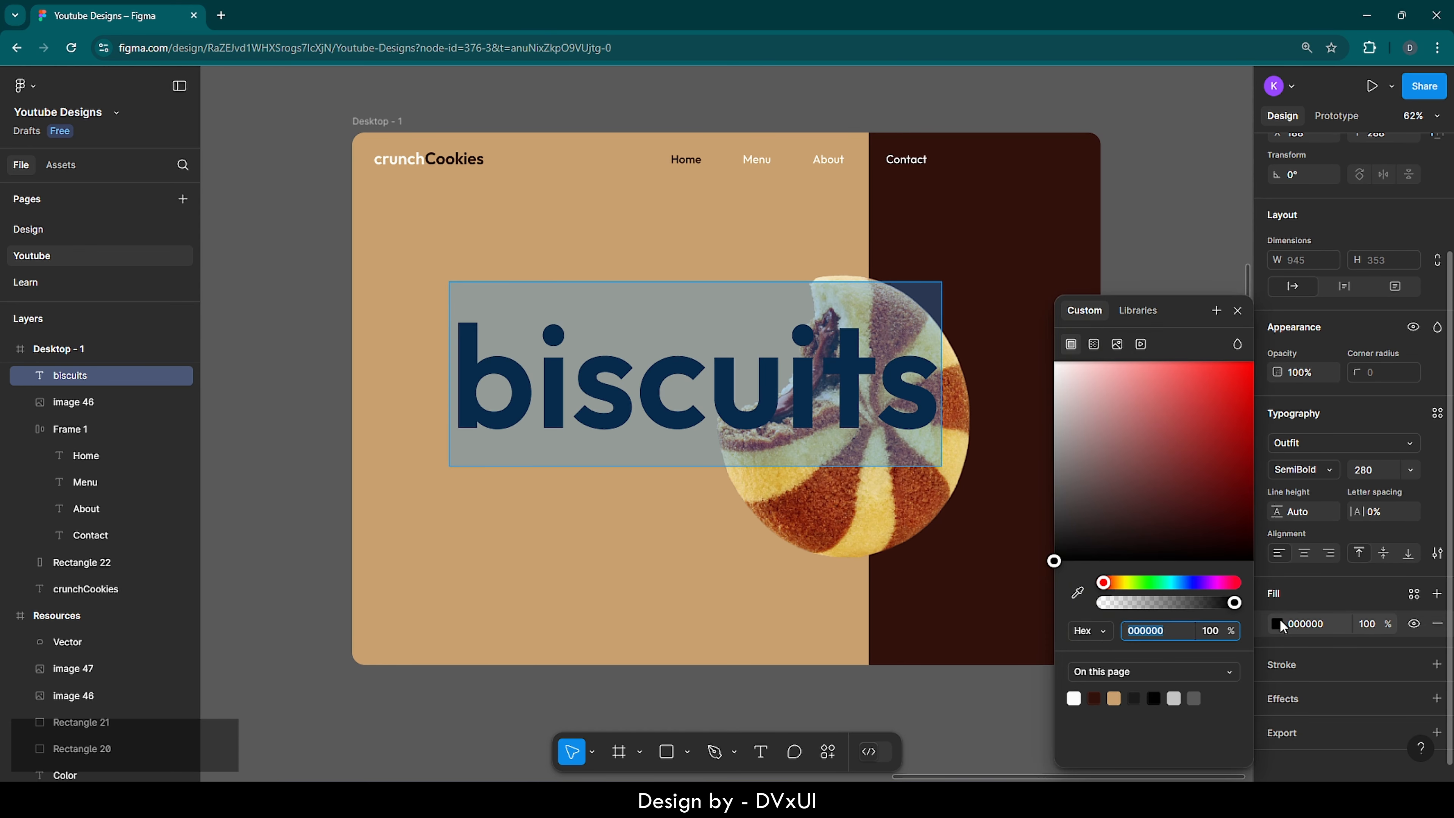
left_click(1079, 594)
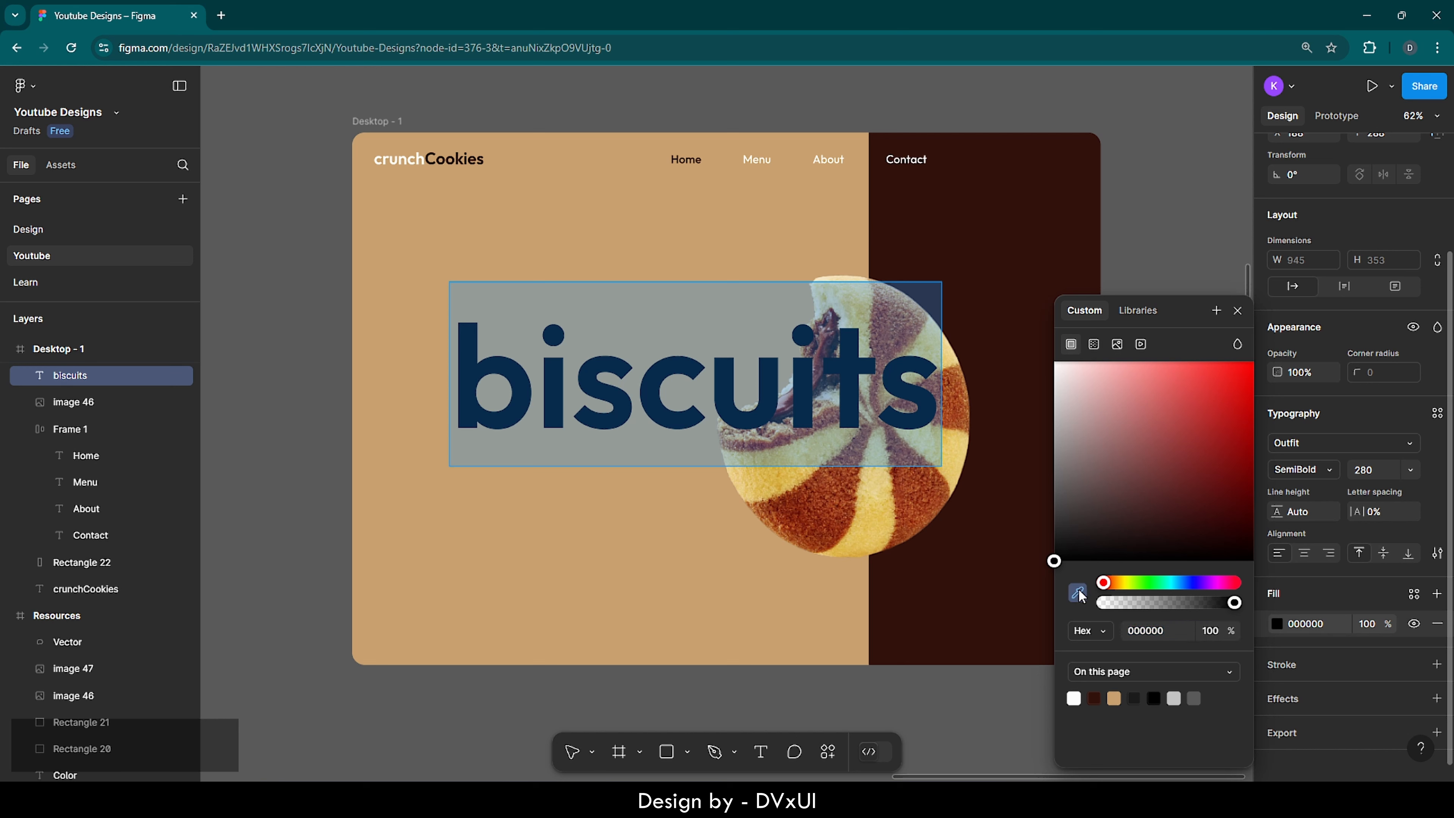
left_click(767, 585)
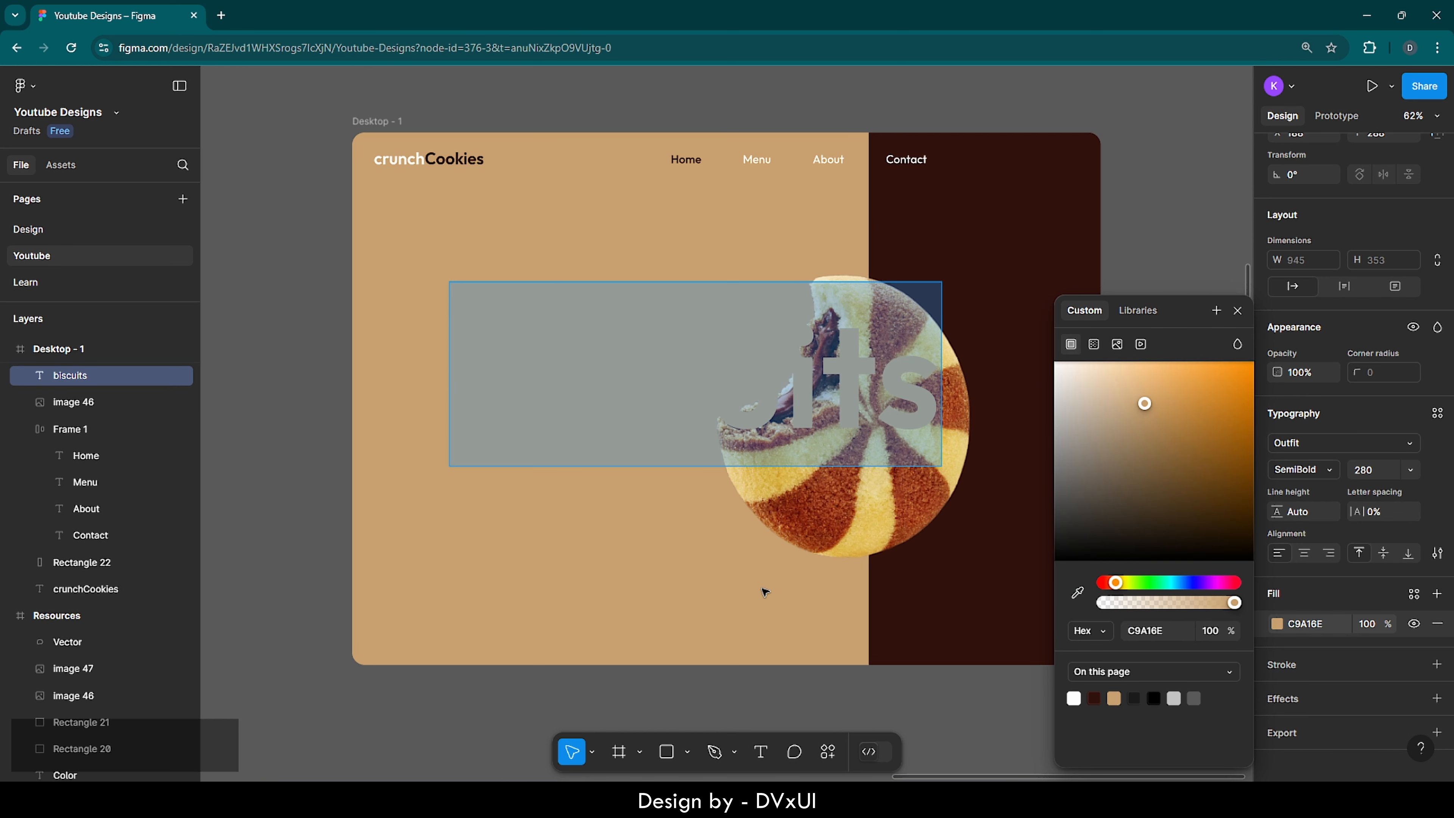
left_click(857, 231)
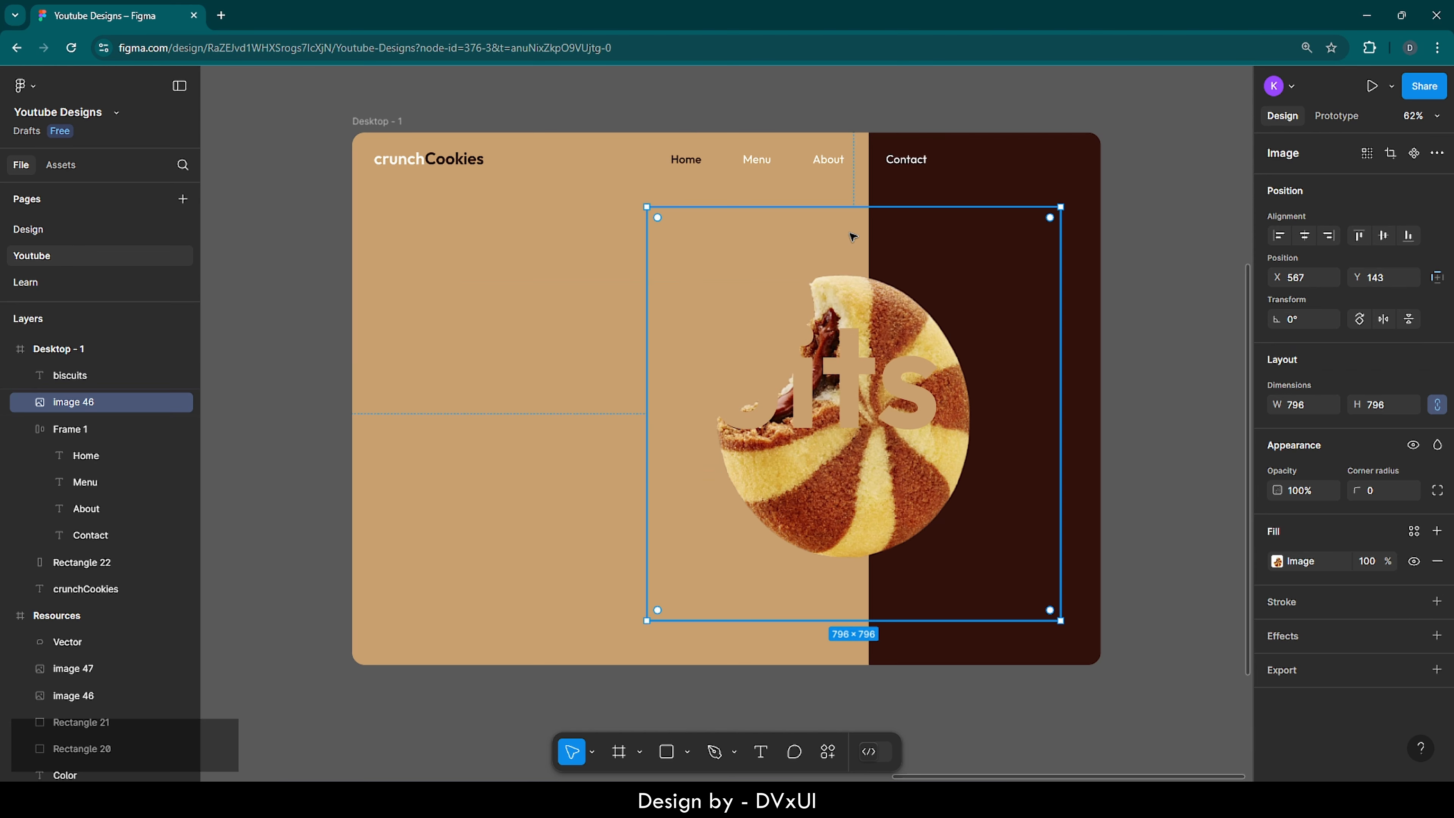
Step: Rotate the "biscuits" text to 90° and move it onto the dark brown area at about X 1106, Y 984
left_click(671, 385)
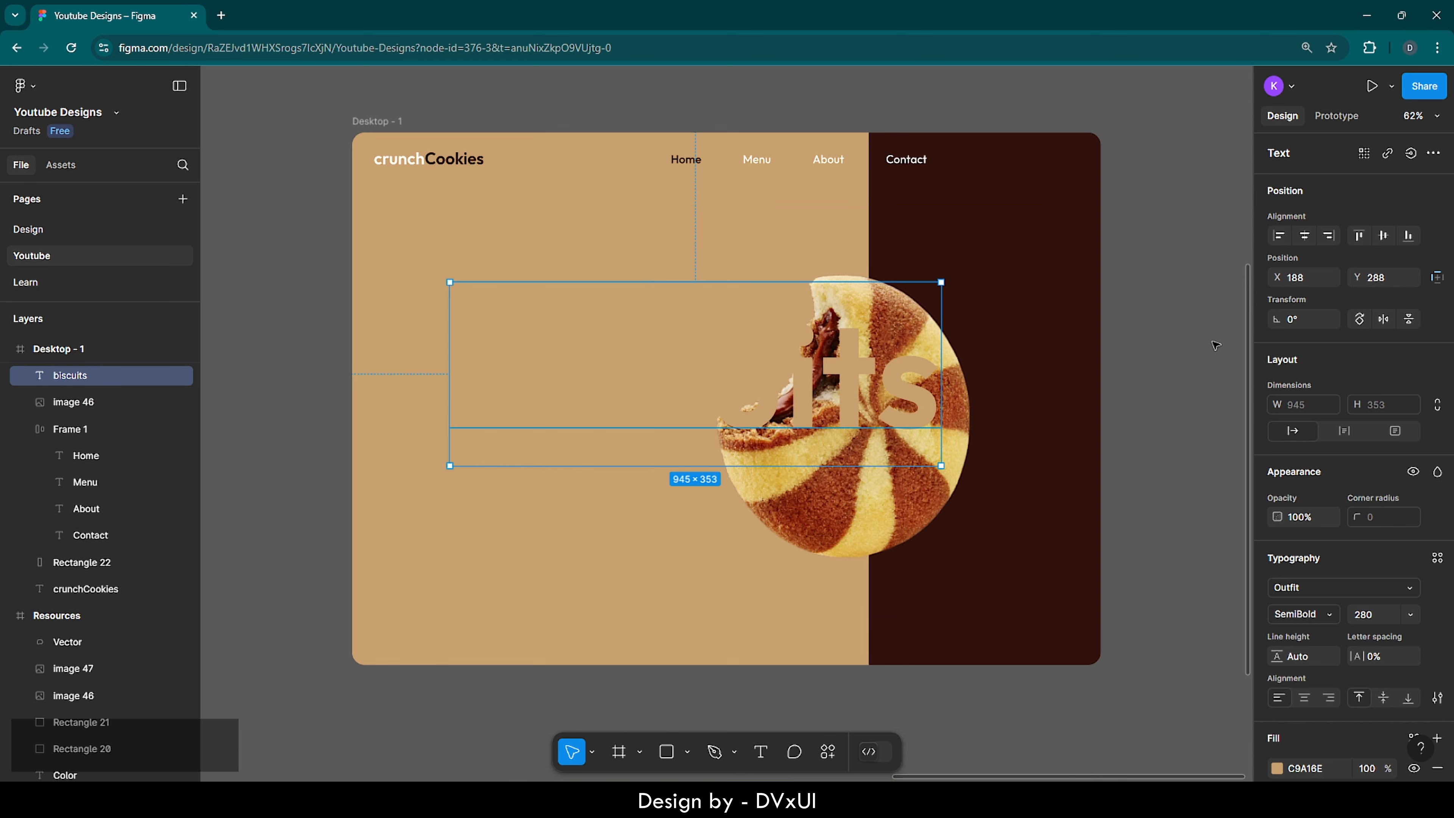
type("90")
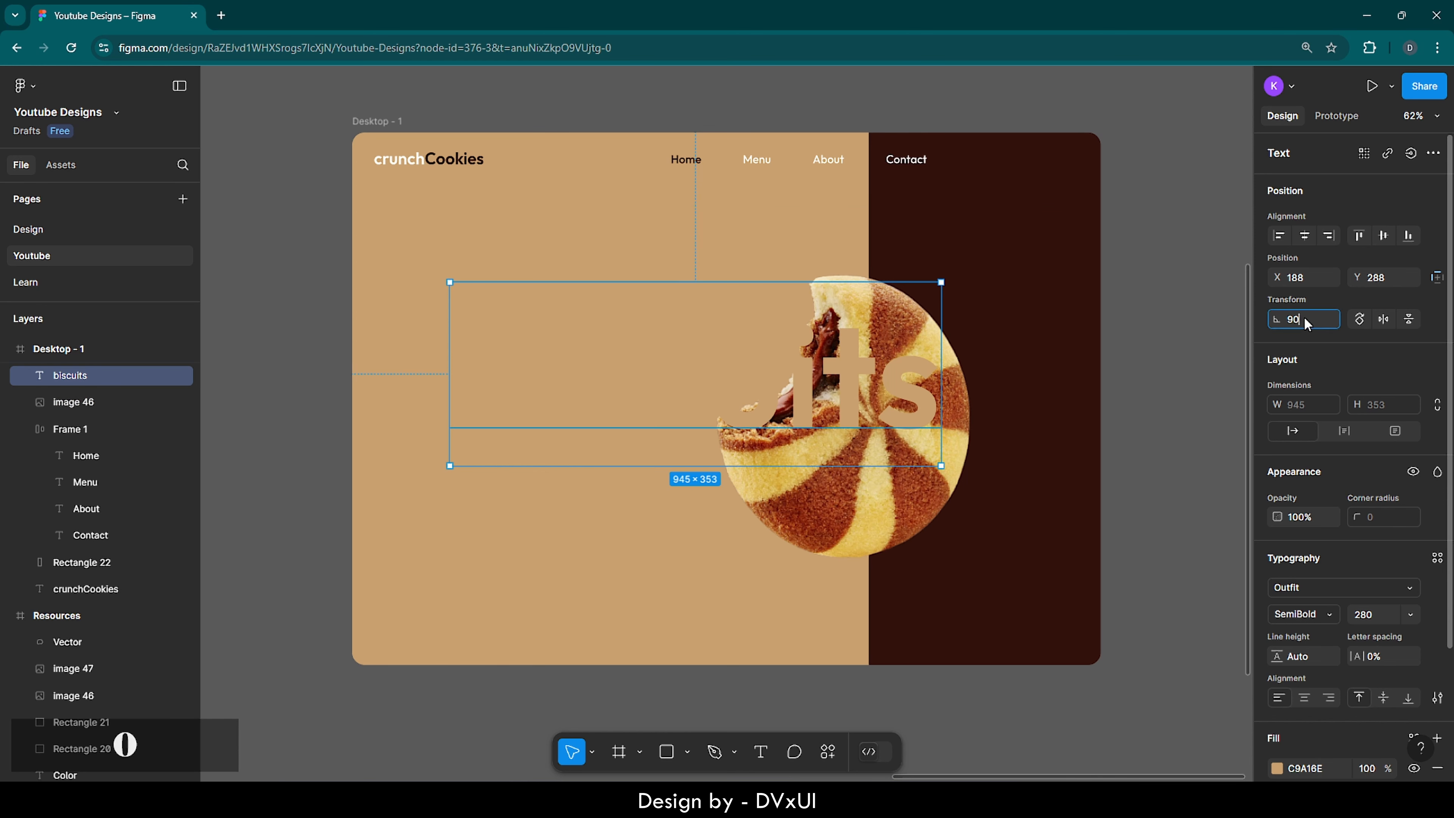
key("Return")
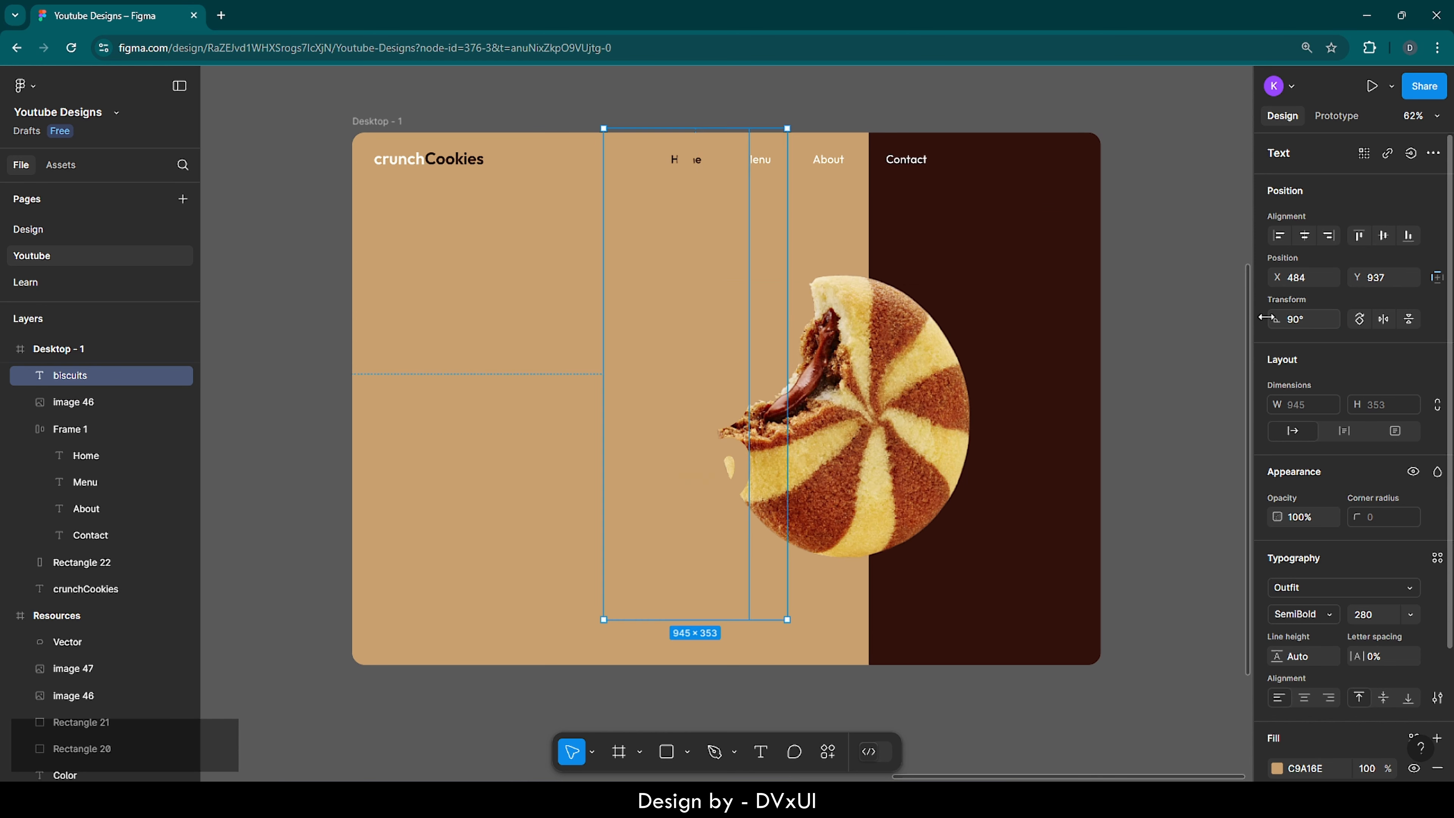
left_click_drag(712, 318, 1033, 344)
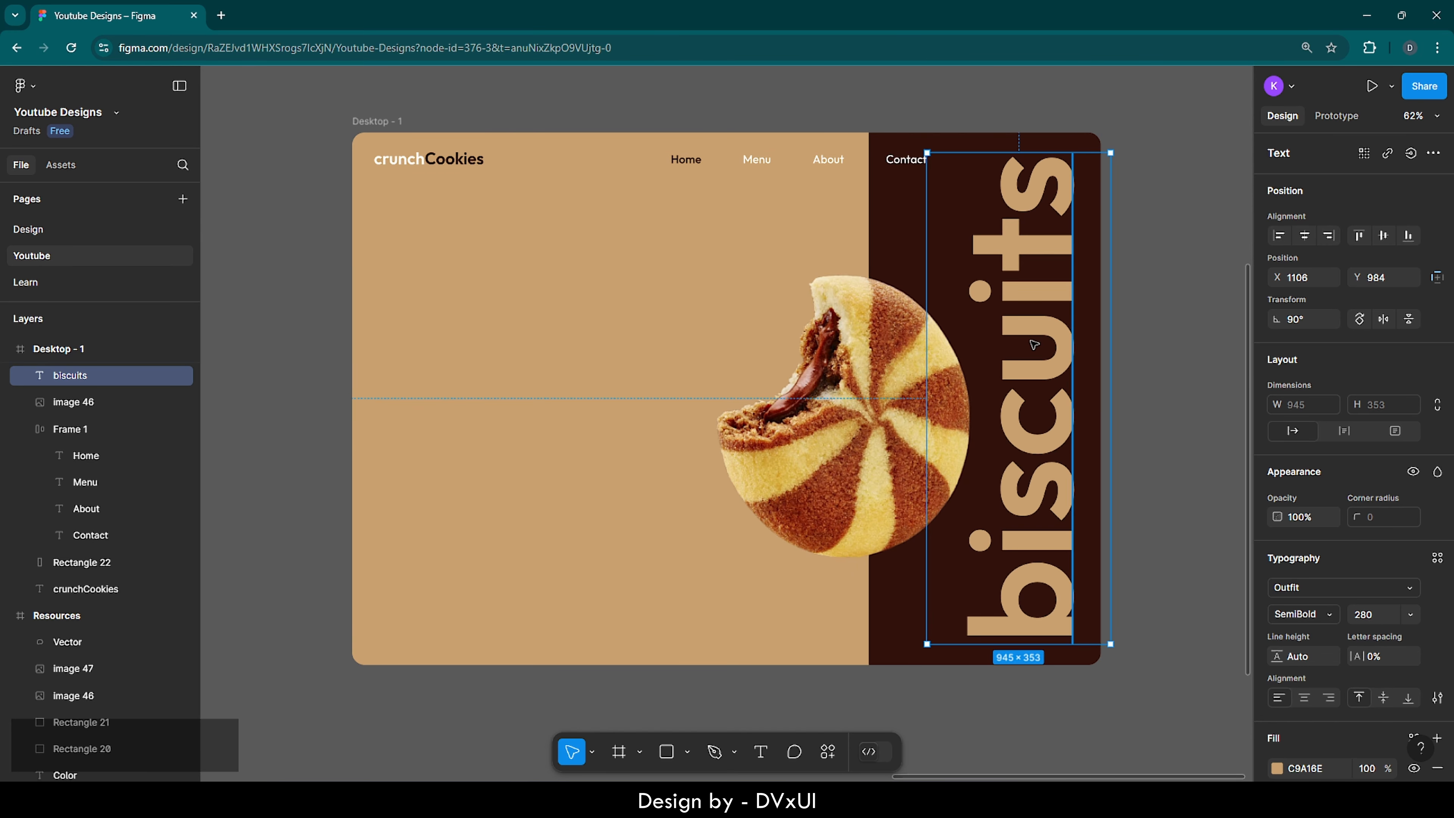
left_click(1156, 372)
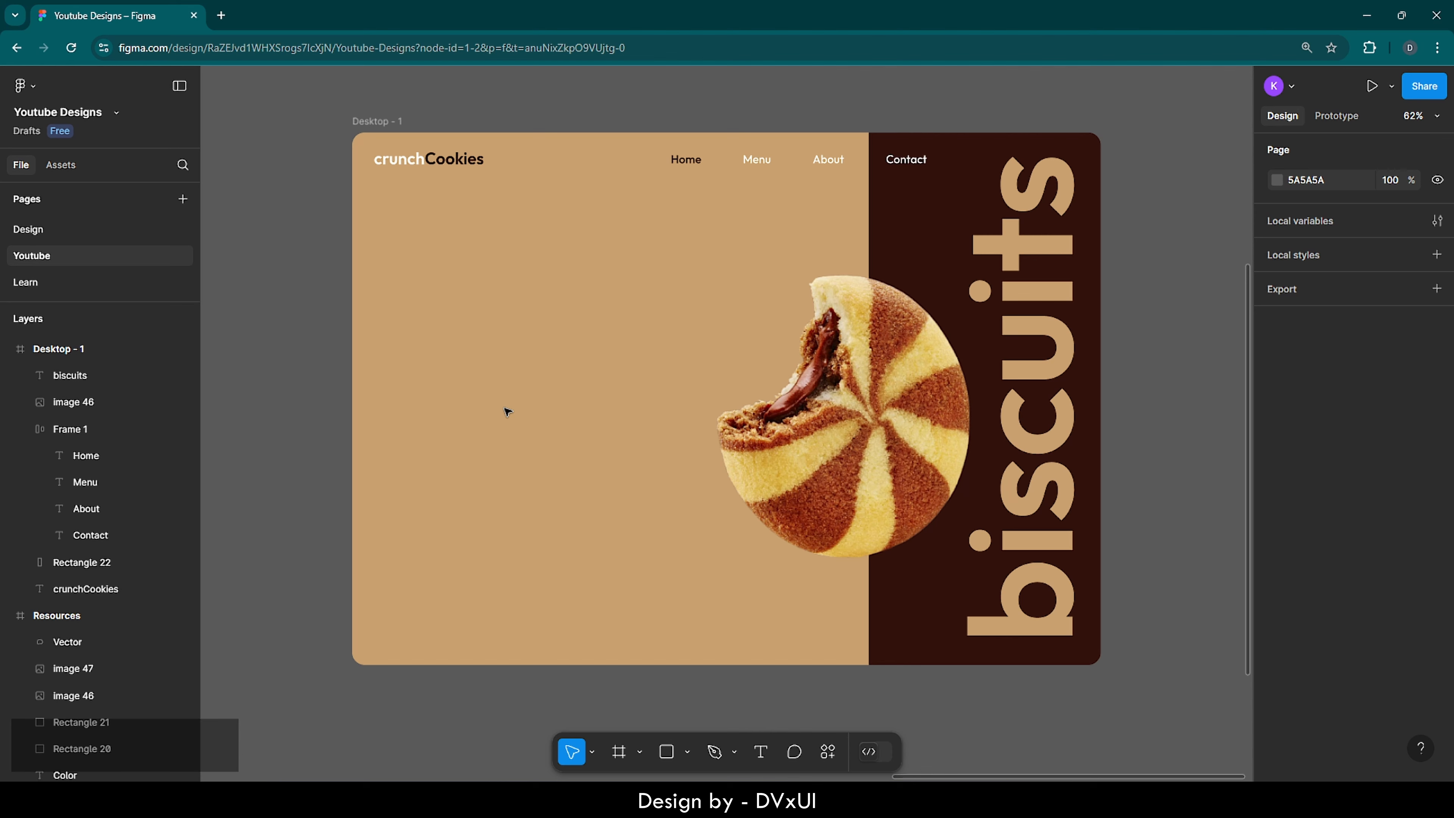
Step: Add a text layer reading "Golden Crisp" on the tan area beside the cookie
key("t")
left_click(437, 298)
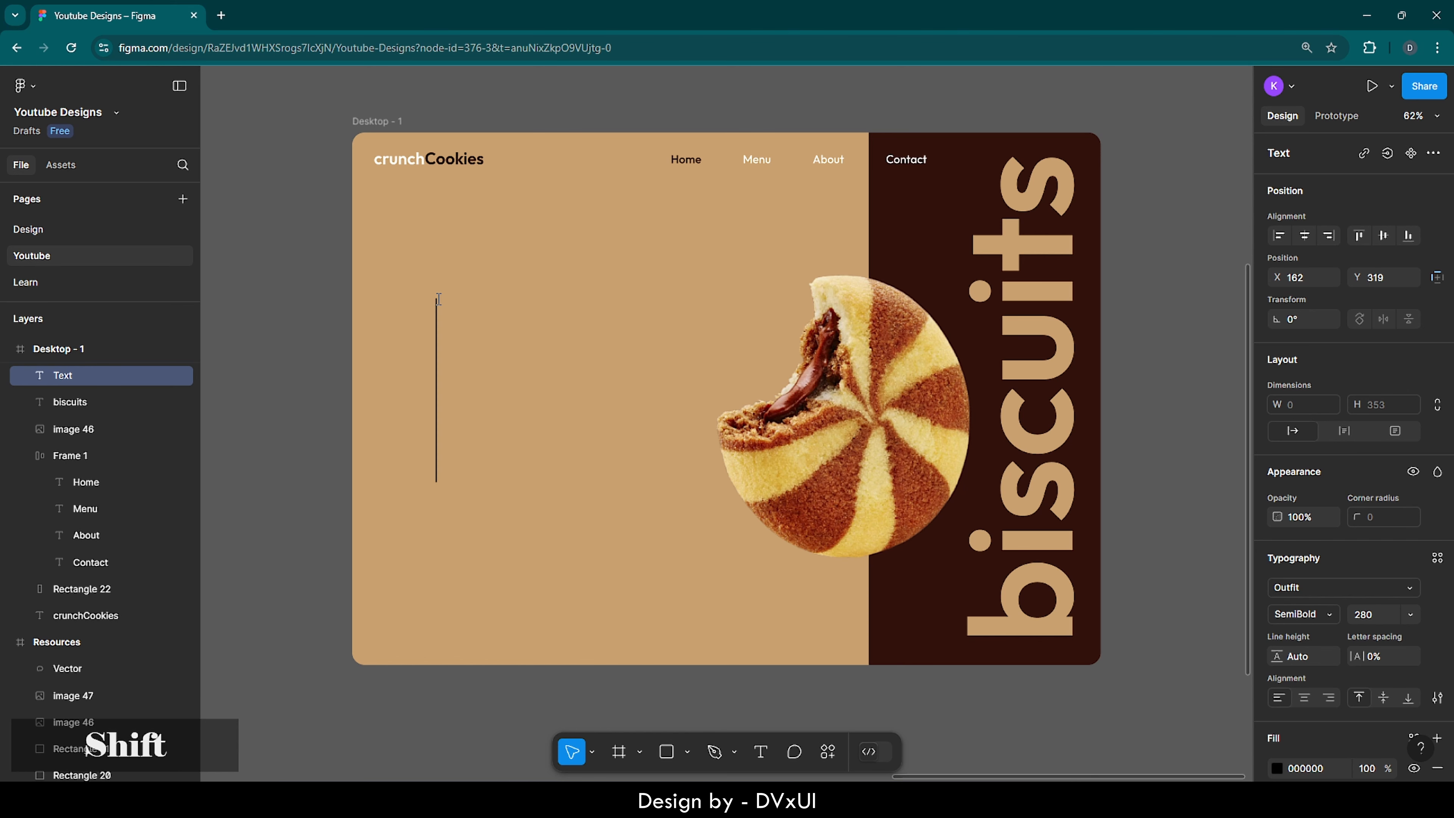
type("Golden")
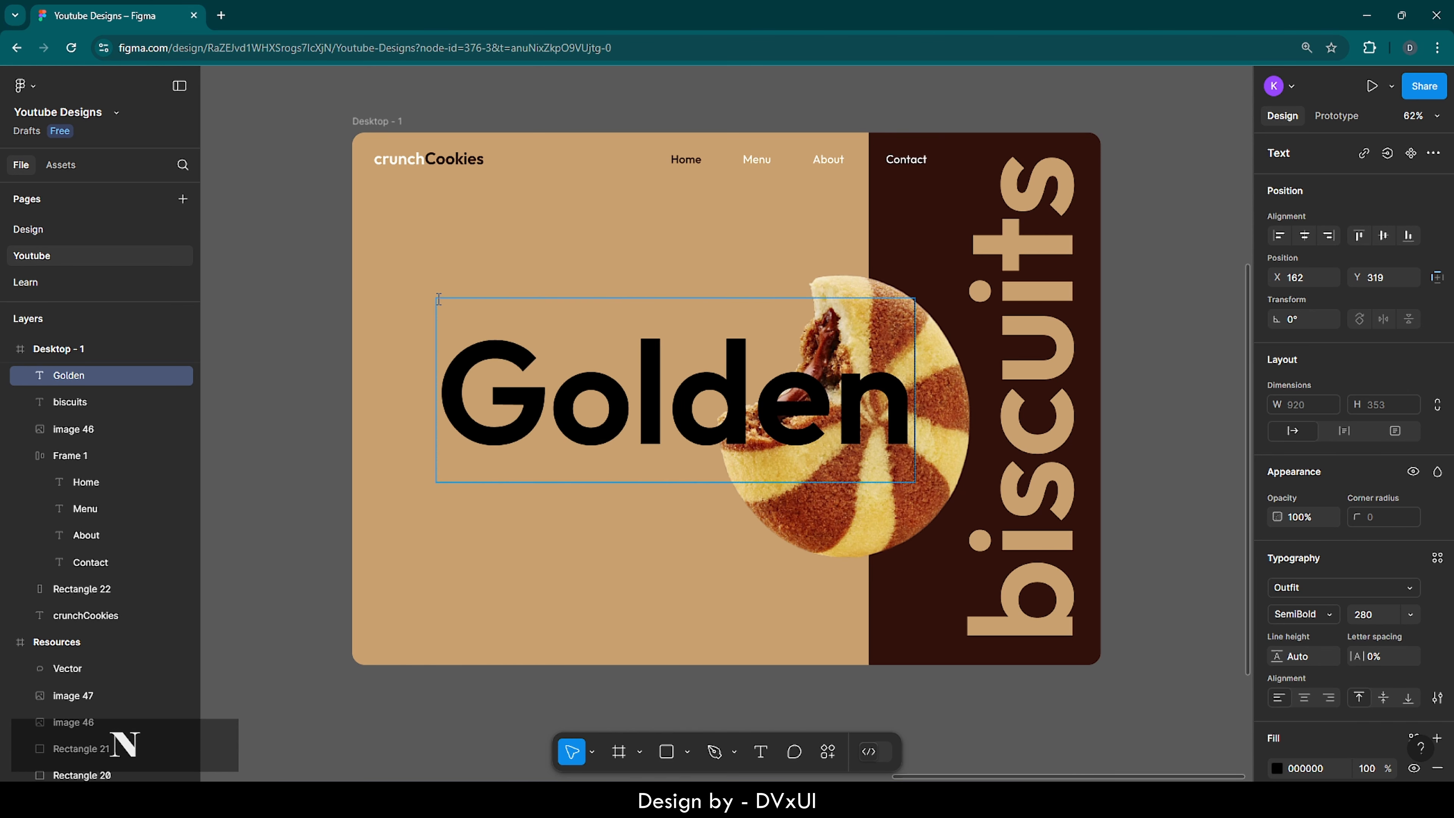
type(" Crisp")
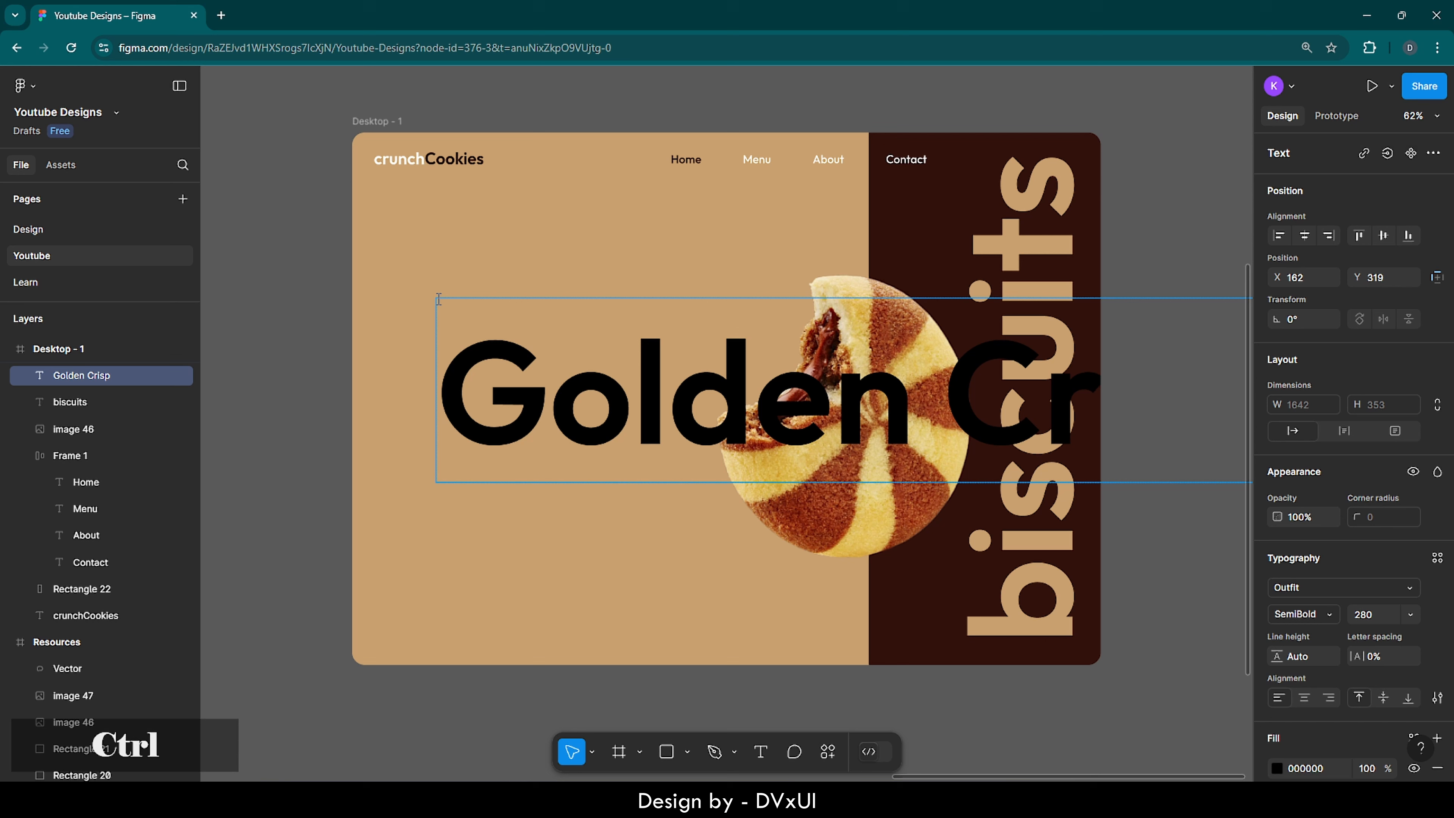
Step: Set the "Golden Crisp" text to font size 66 and Regular weight
key("ctrl+a")
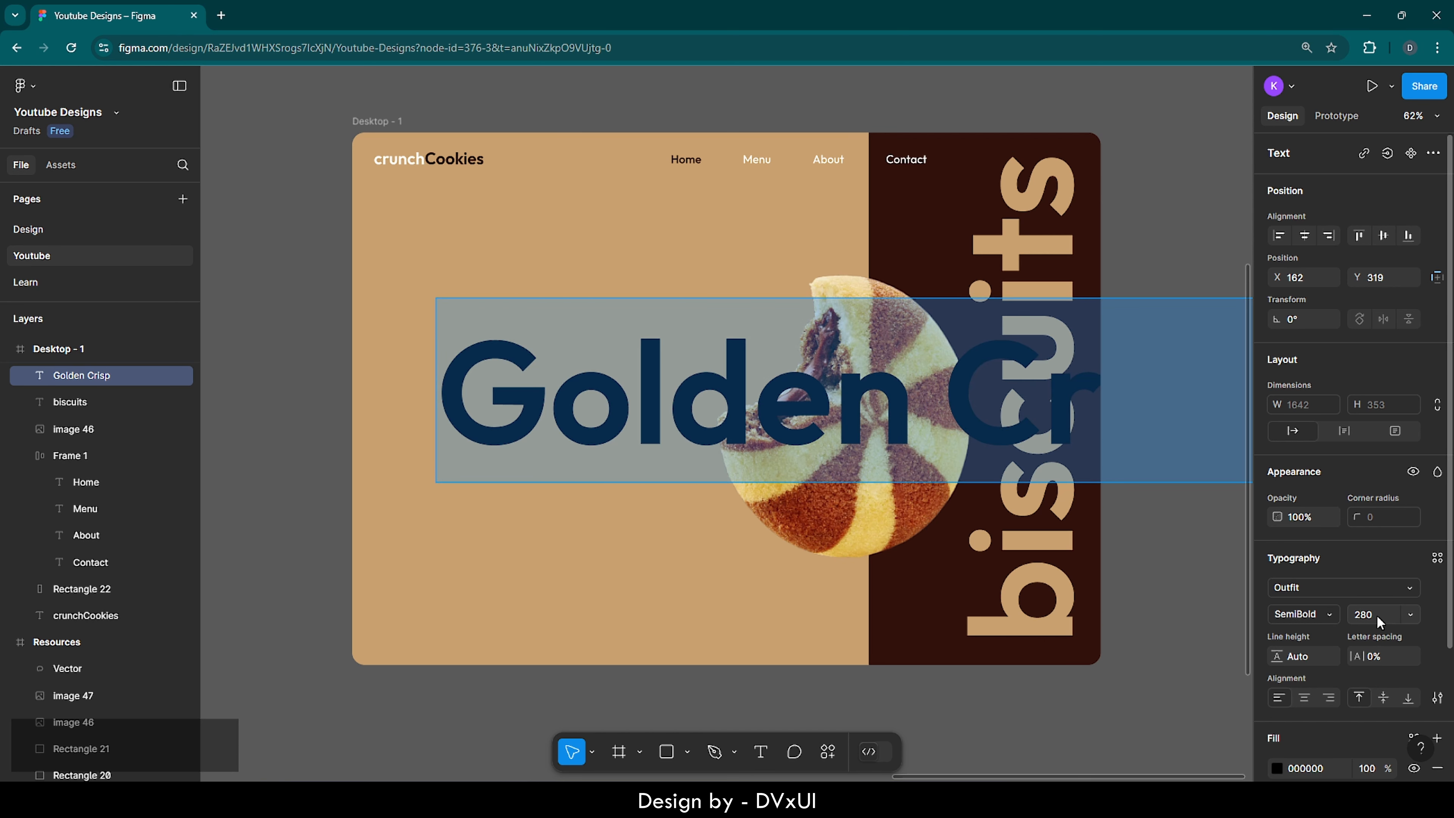
key("BackSpace")
key("Return")
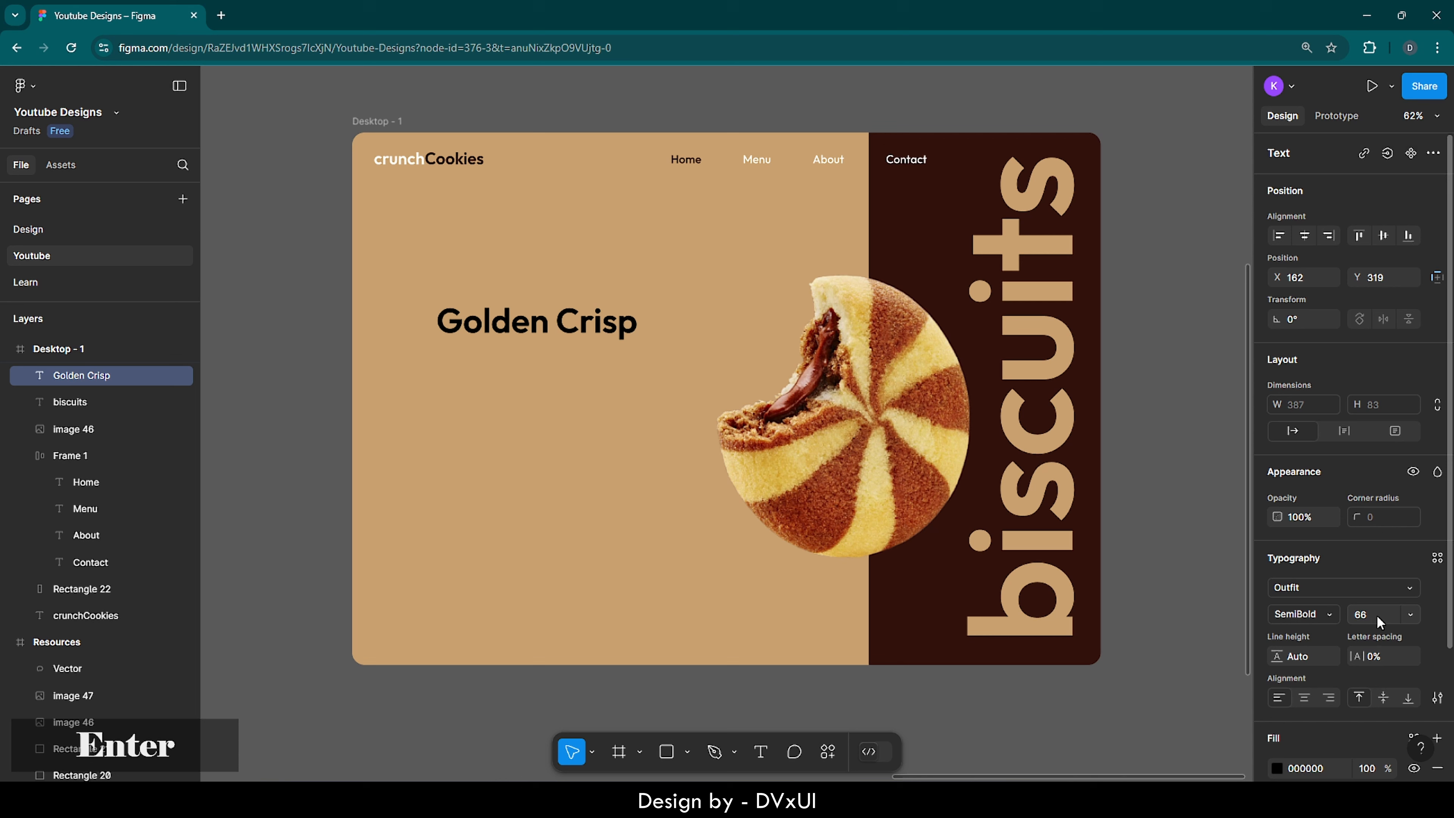
left_click(1301, 616)
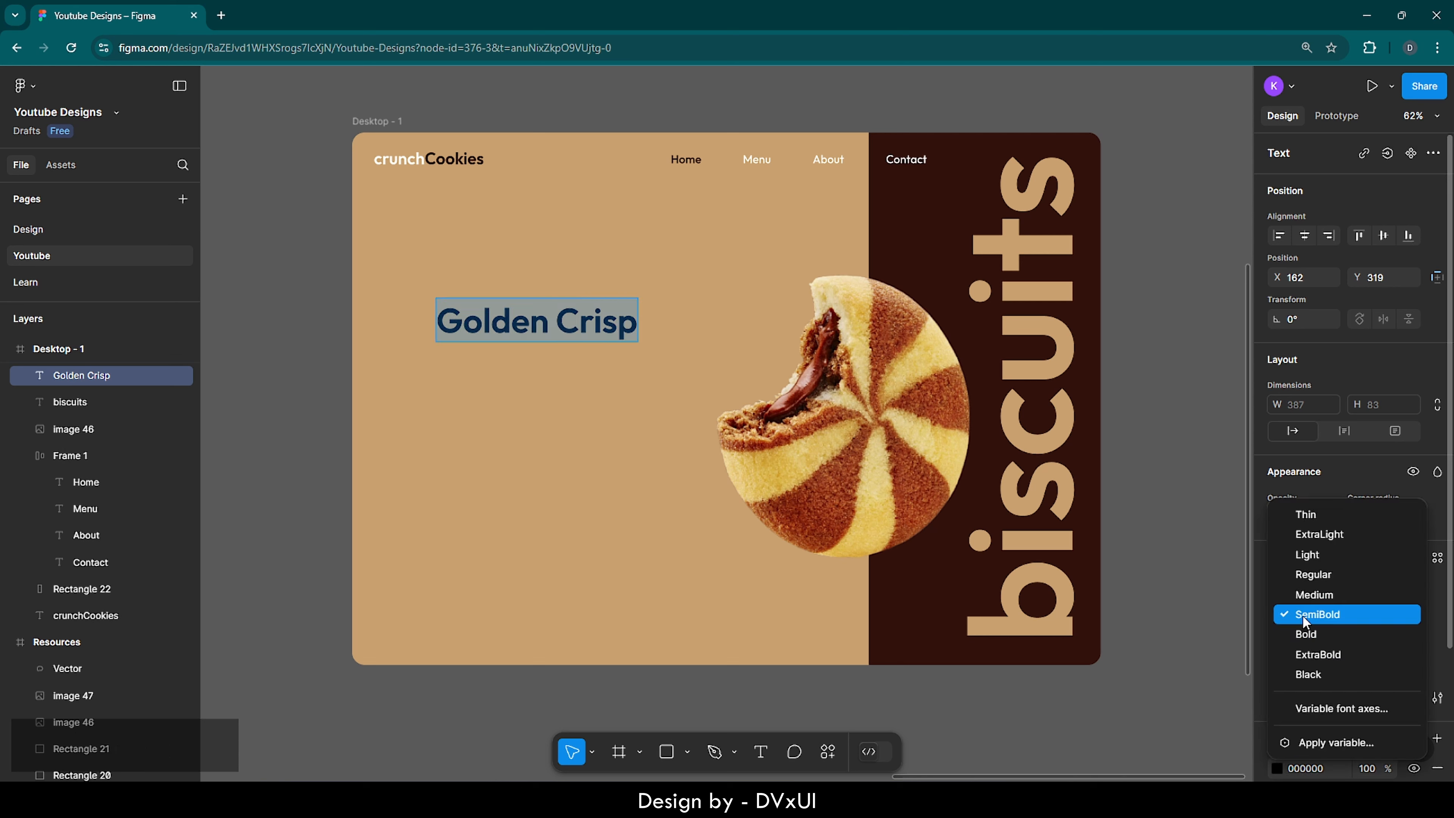
left_click(1304, 575)
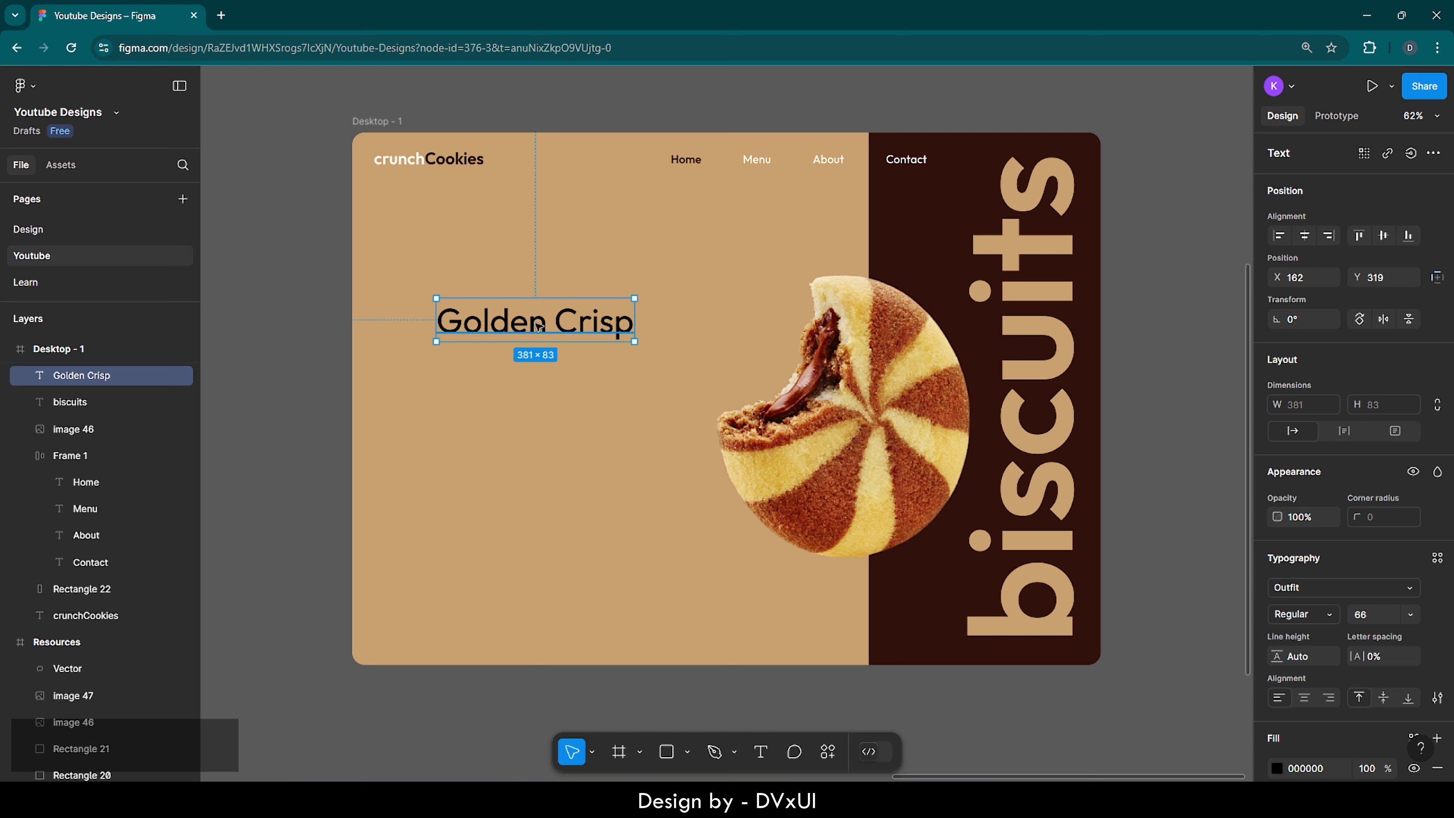
Step: Move the "Golden Crisp" text to X 80, Y 260 and set its fill to FFFFFF
left_click_drag(538, 325, 495, 296)
left_click(509, 373)
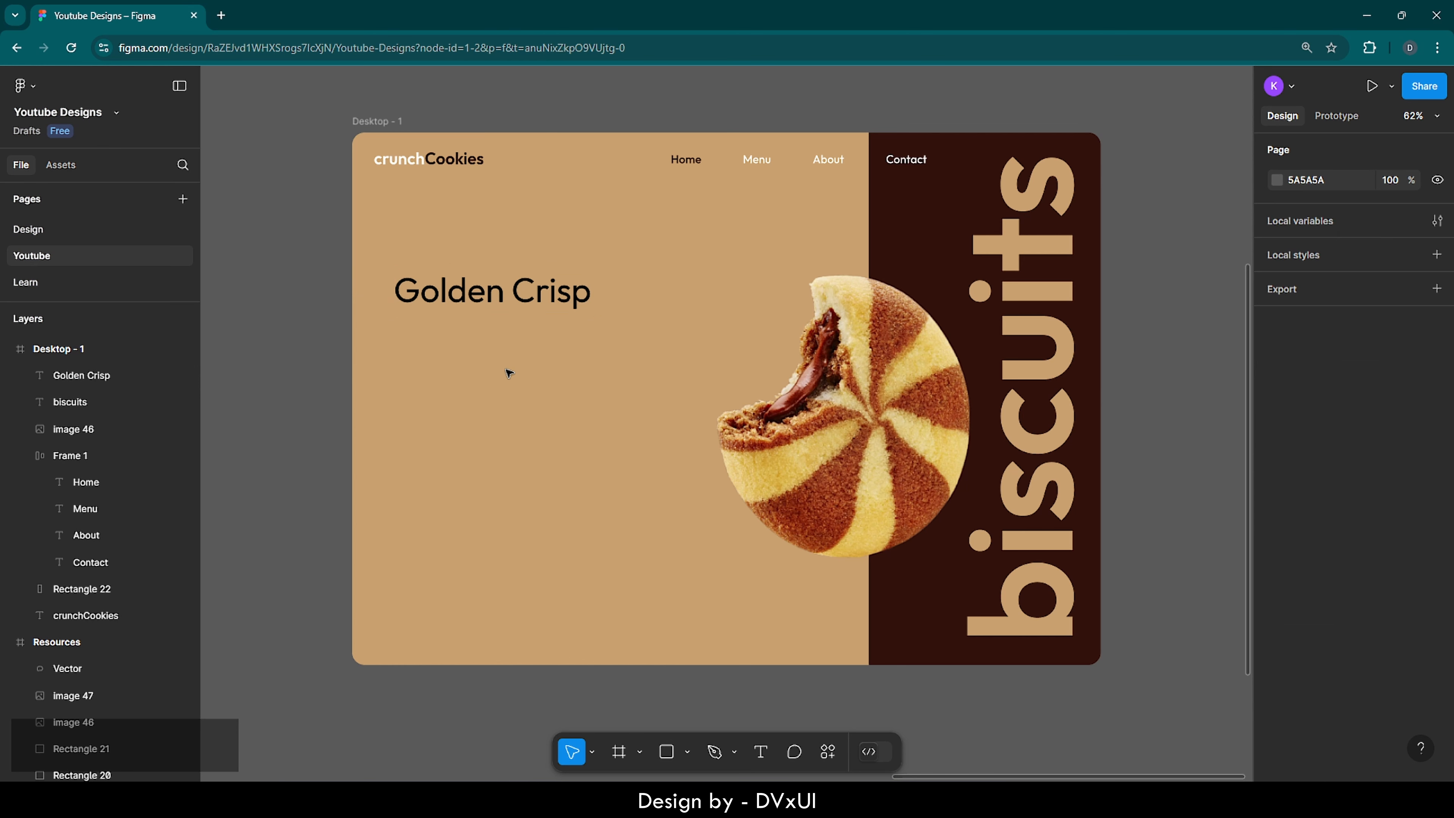
left_click(489, 301)
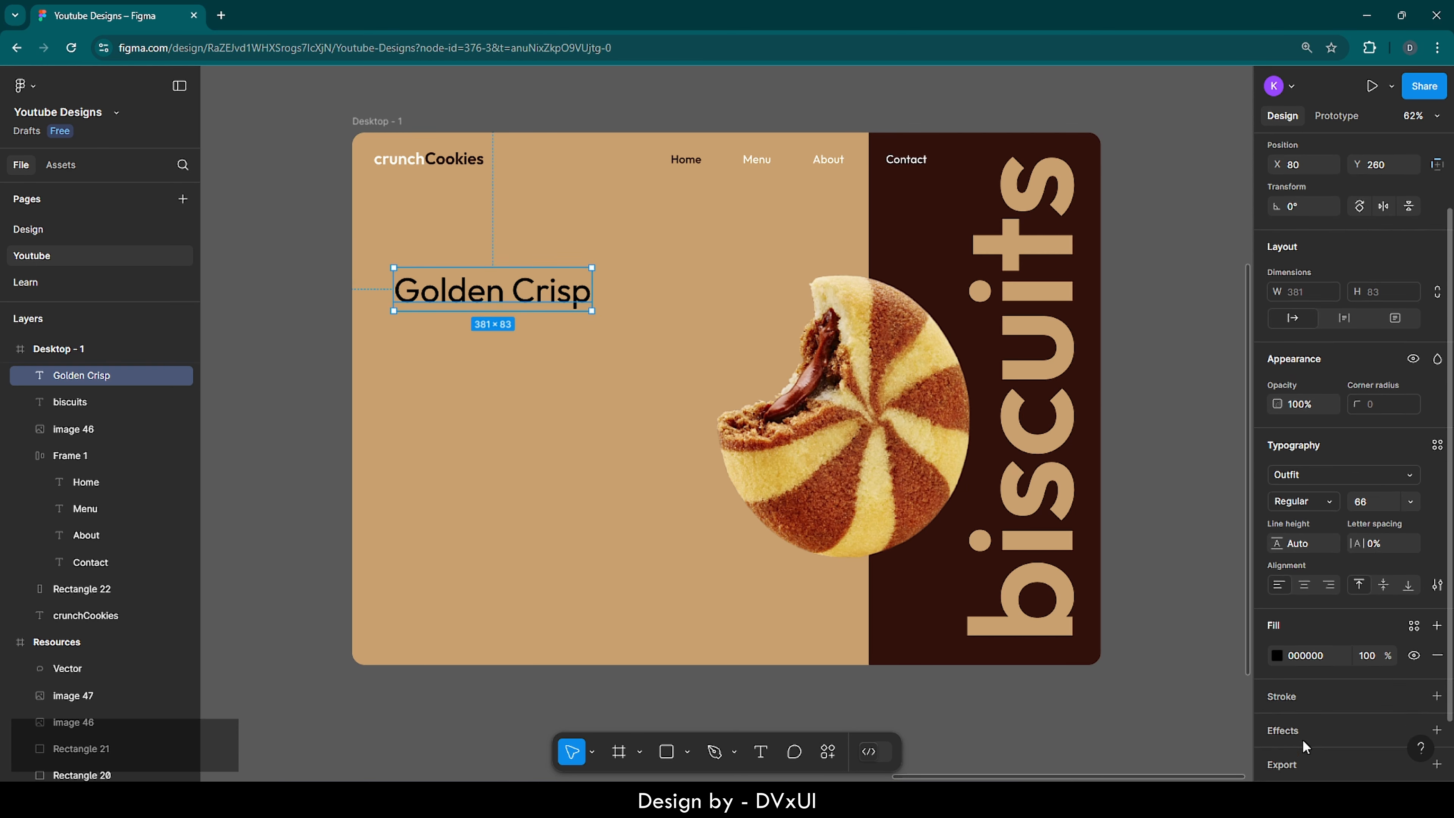
scroll(1303, 745, "down", 1)
left_click(1304, 613)
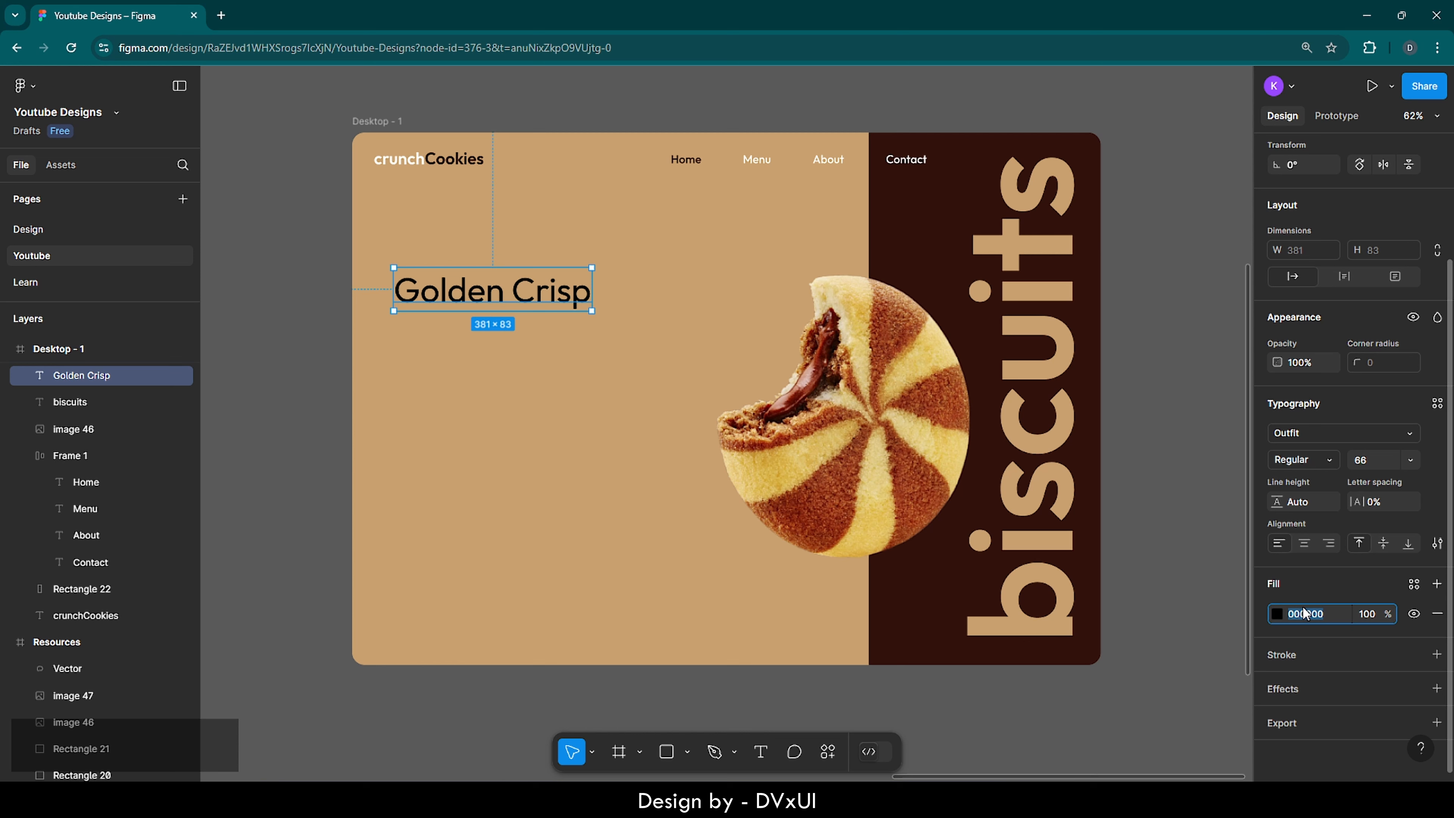
type("ffffff")
key("Return")
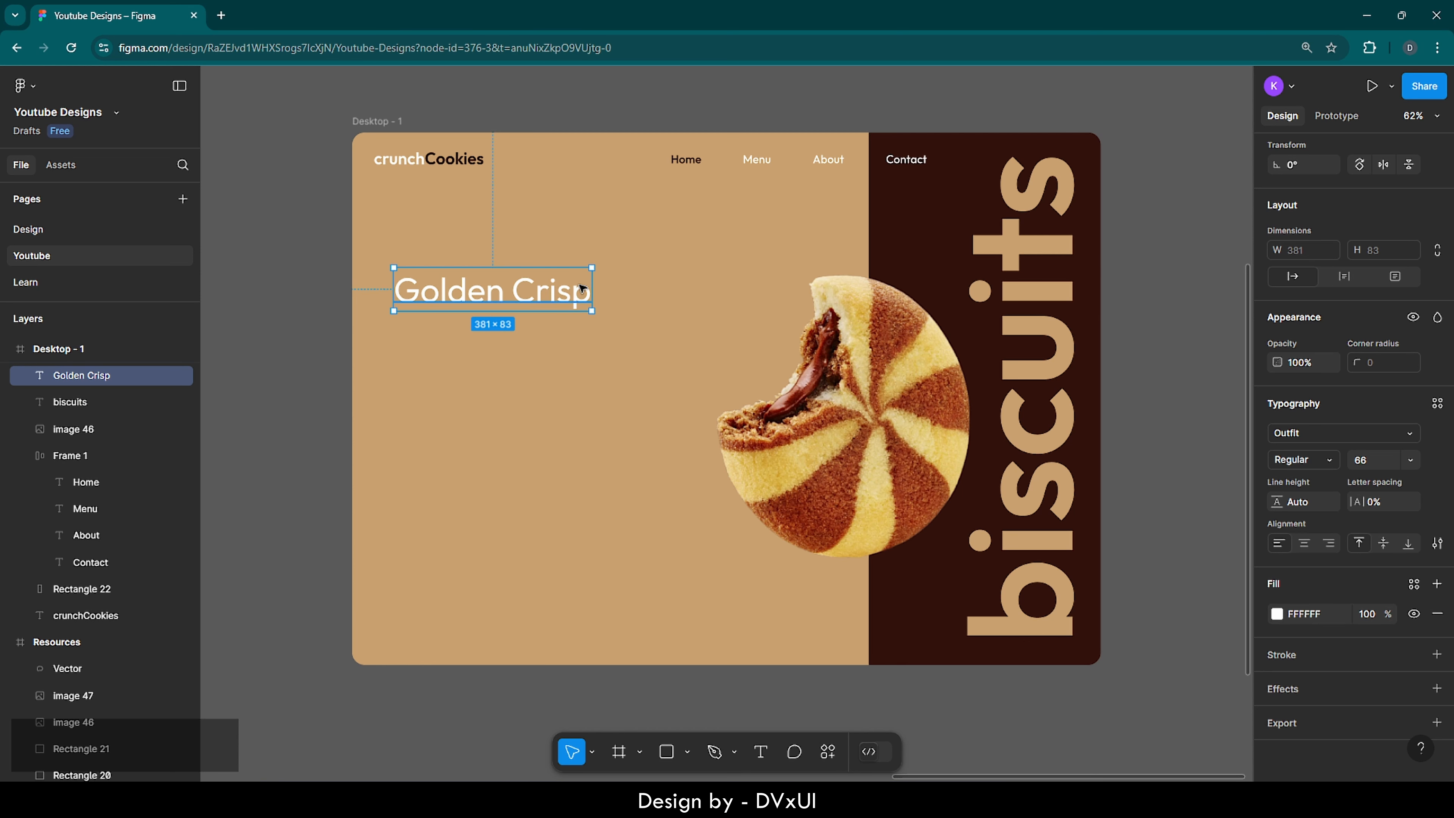
Step: Append a comma to the heading so it reads "Golden Crisp,"
double_click(580, 284)
left_click(589, 296)
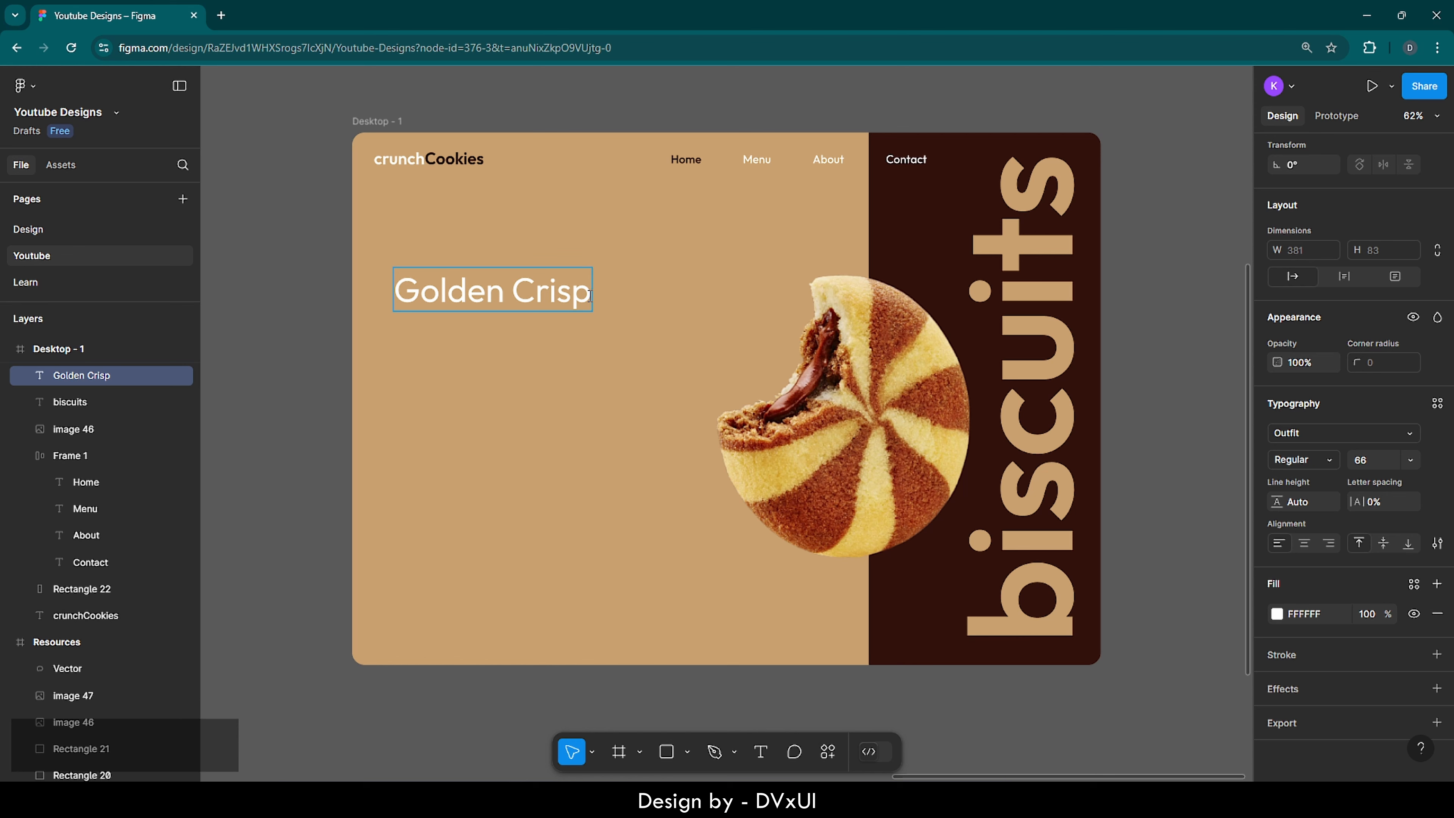
type(",")
left_click(593, 350)
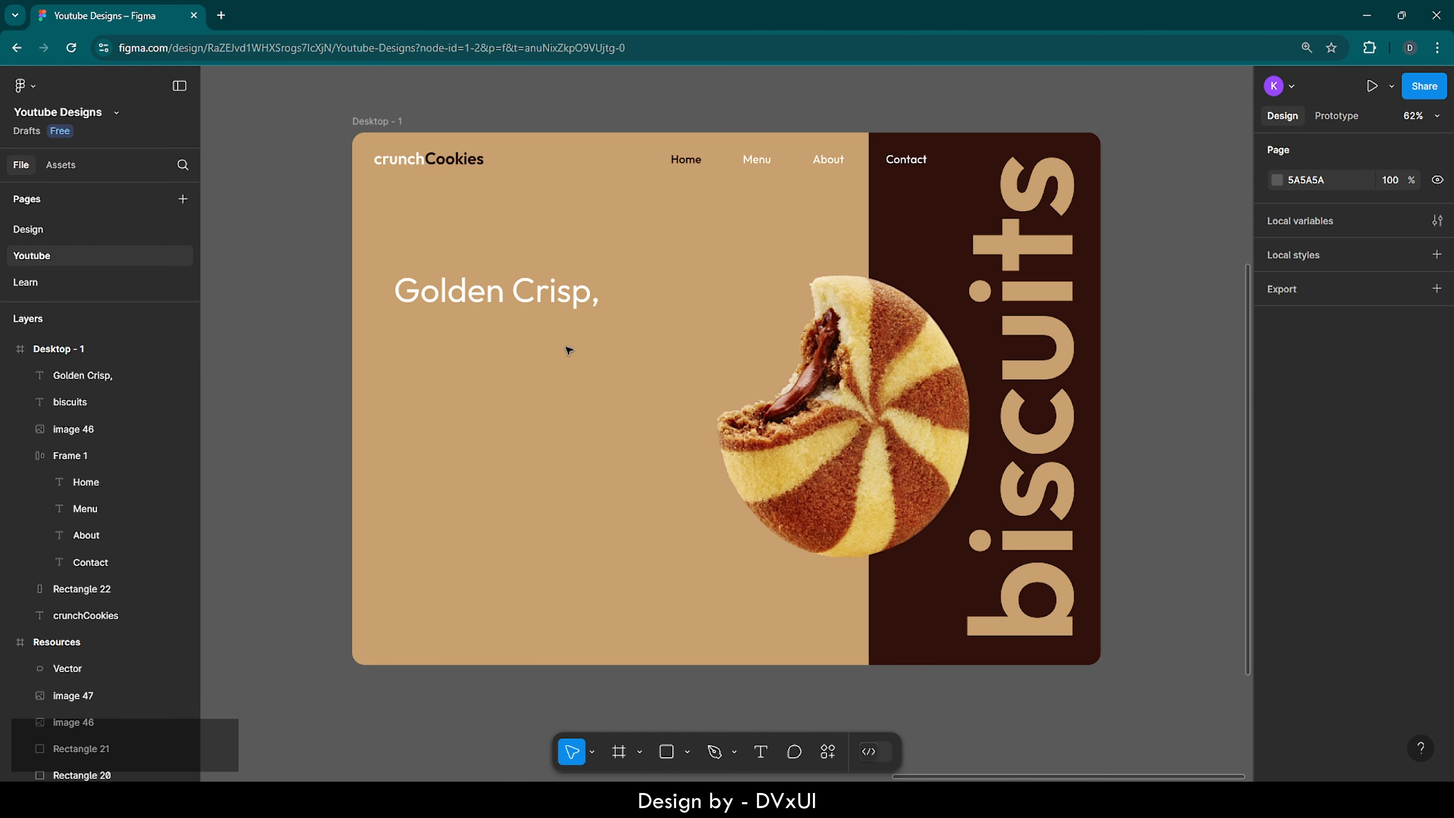
Step: Duplicate the "Golden Crisp," heading directly below itself at X 80, Y 343 and change the copy's text to "Chocolate Dreams."
left_click(512, 293)
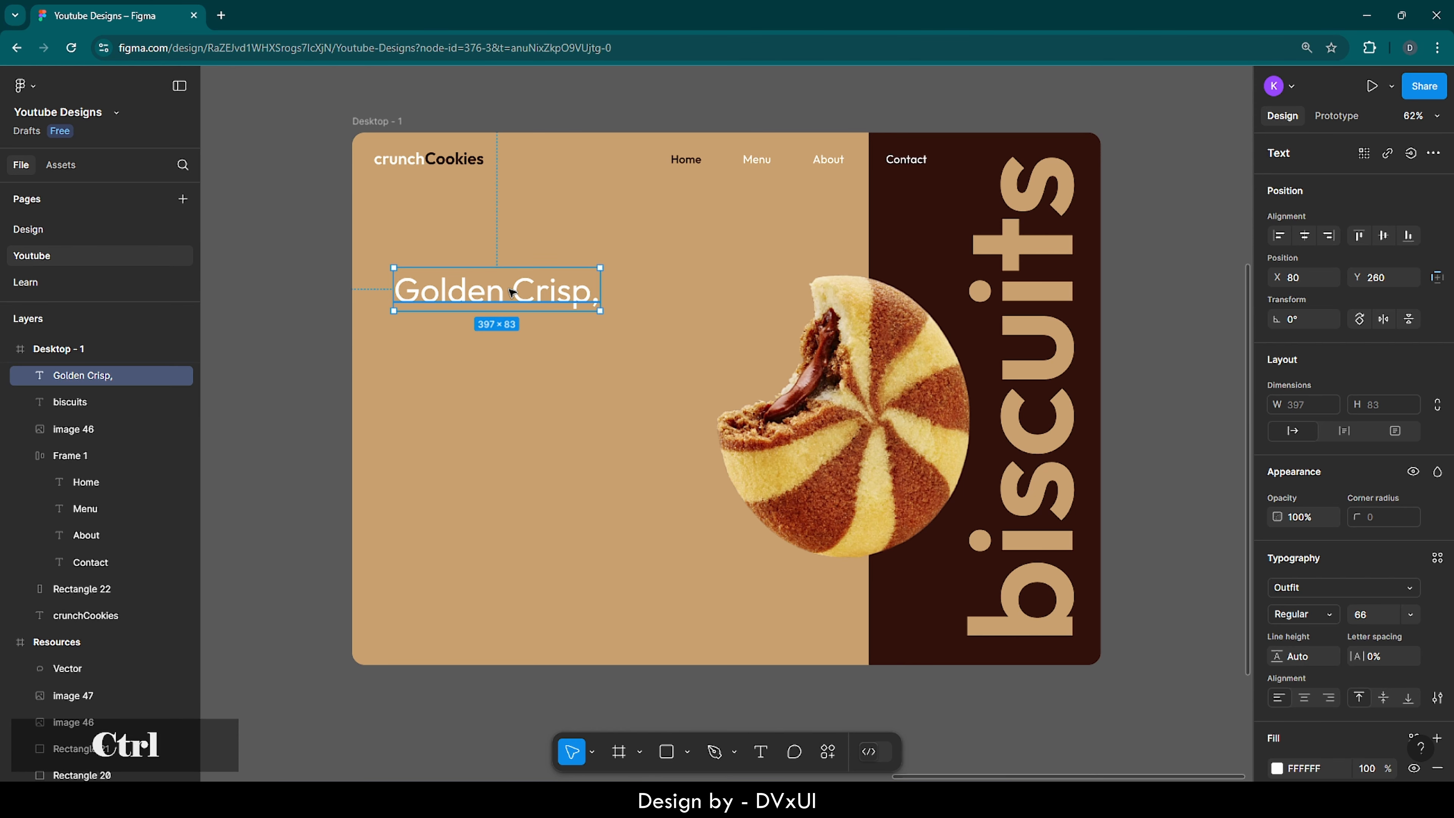
key("ctrl+v")
left_click_drag(512, 294, 513, 335)
double_click(512, 334)
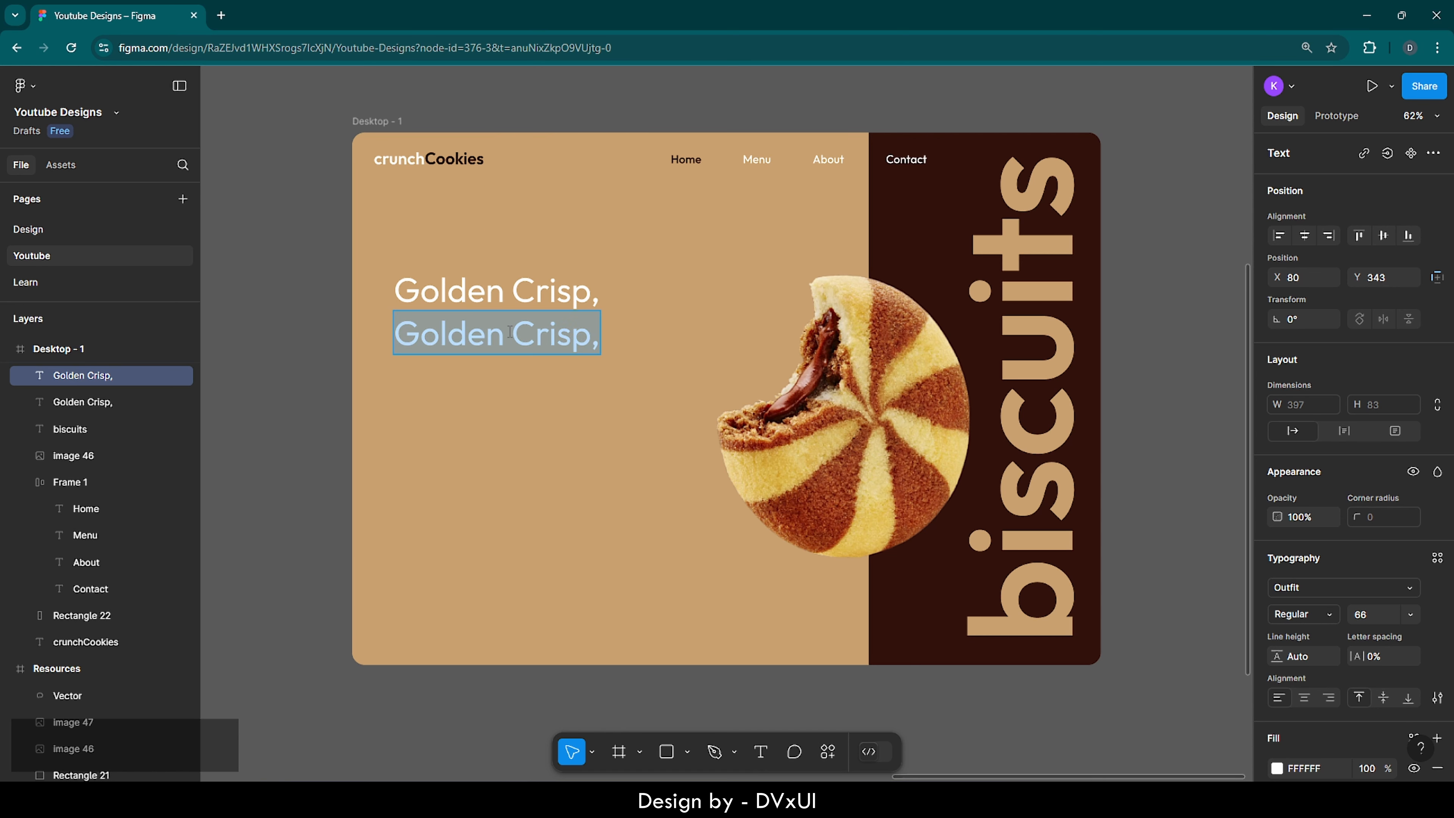
key("BackSpace")
type("Ch")
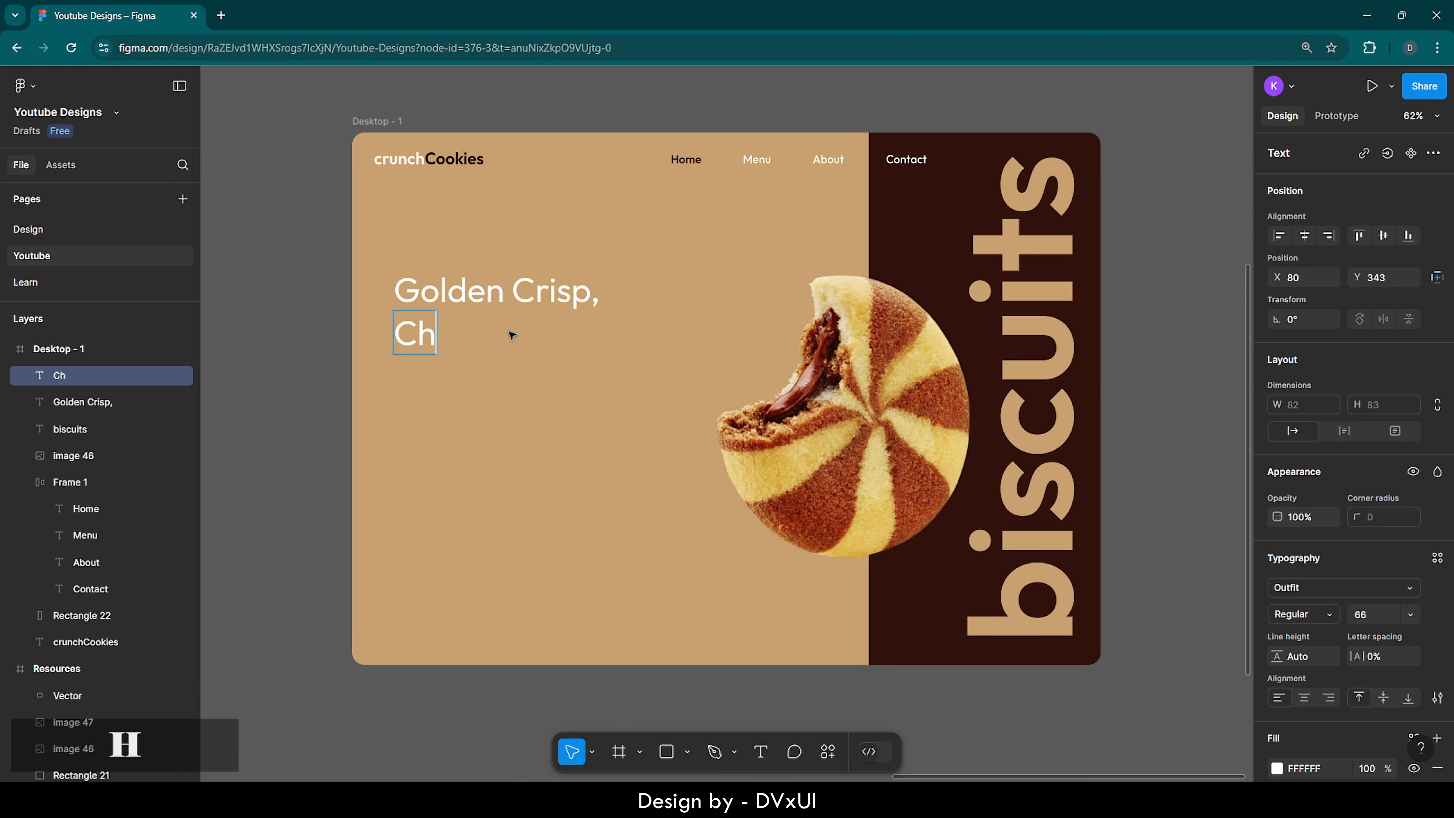
type("ocolate")
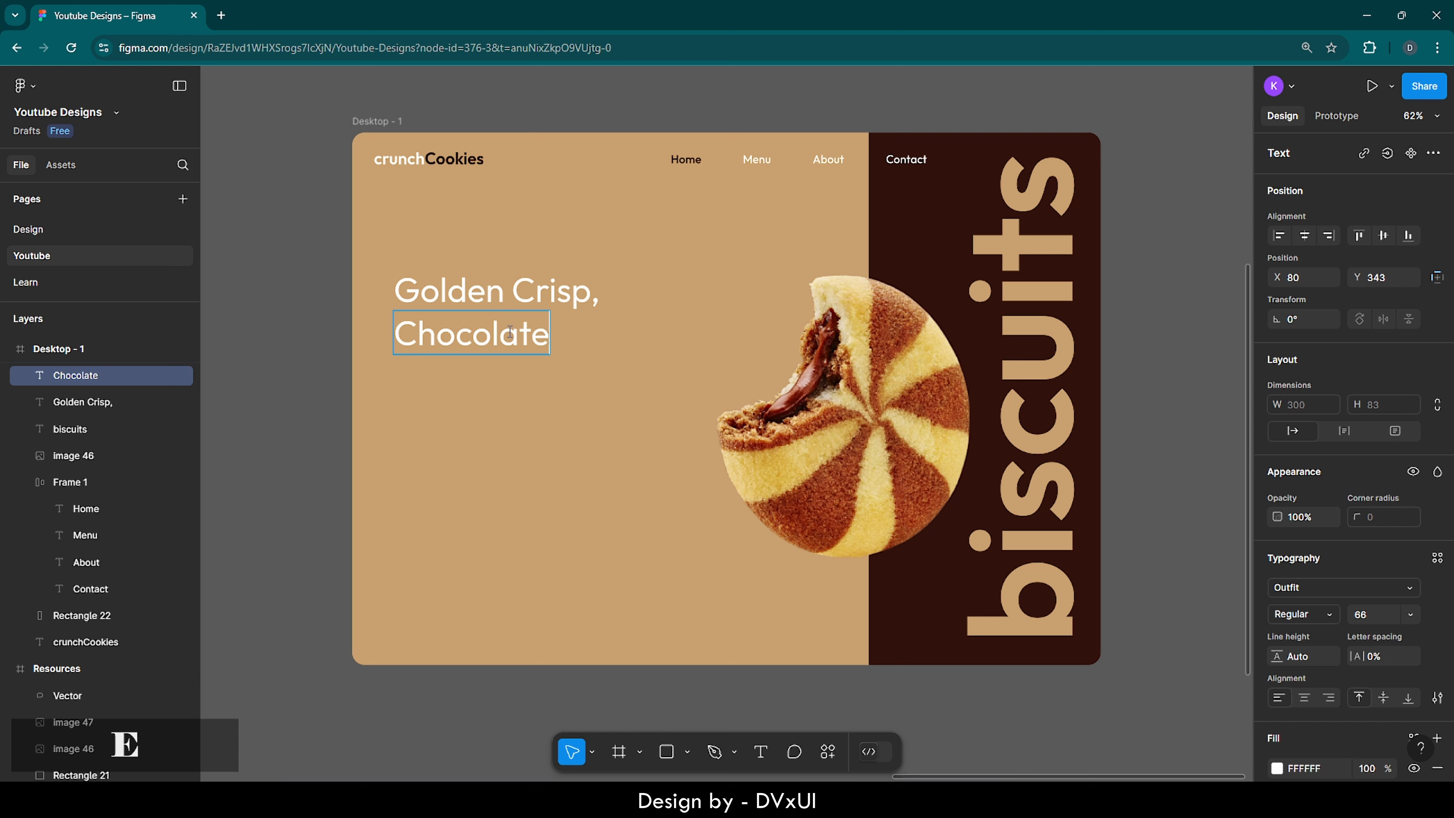
type(" Dreams")
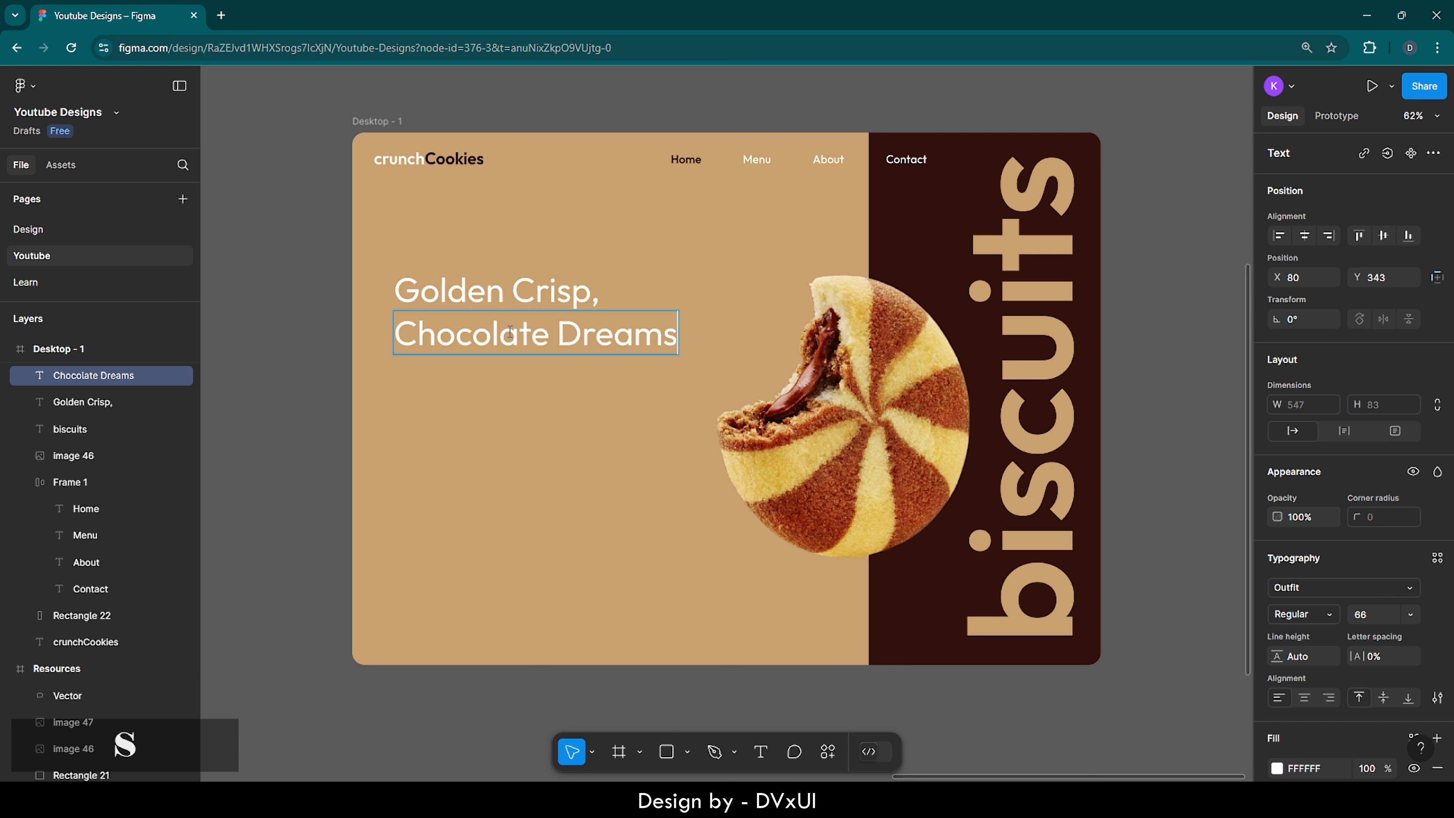
type(".")
Step: Set the "Chocolate Dreams." text to font size 80 and SemiBold weight
key("ctrl+a")
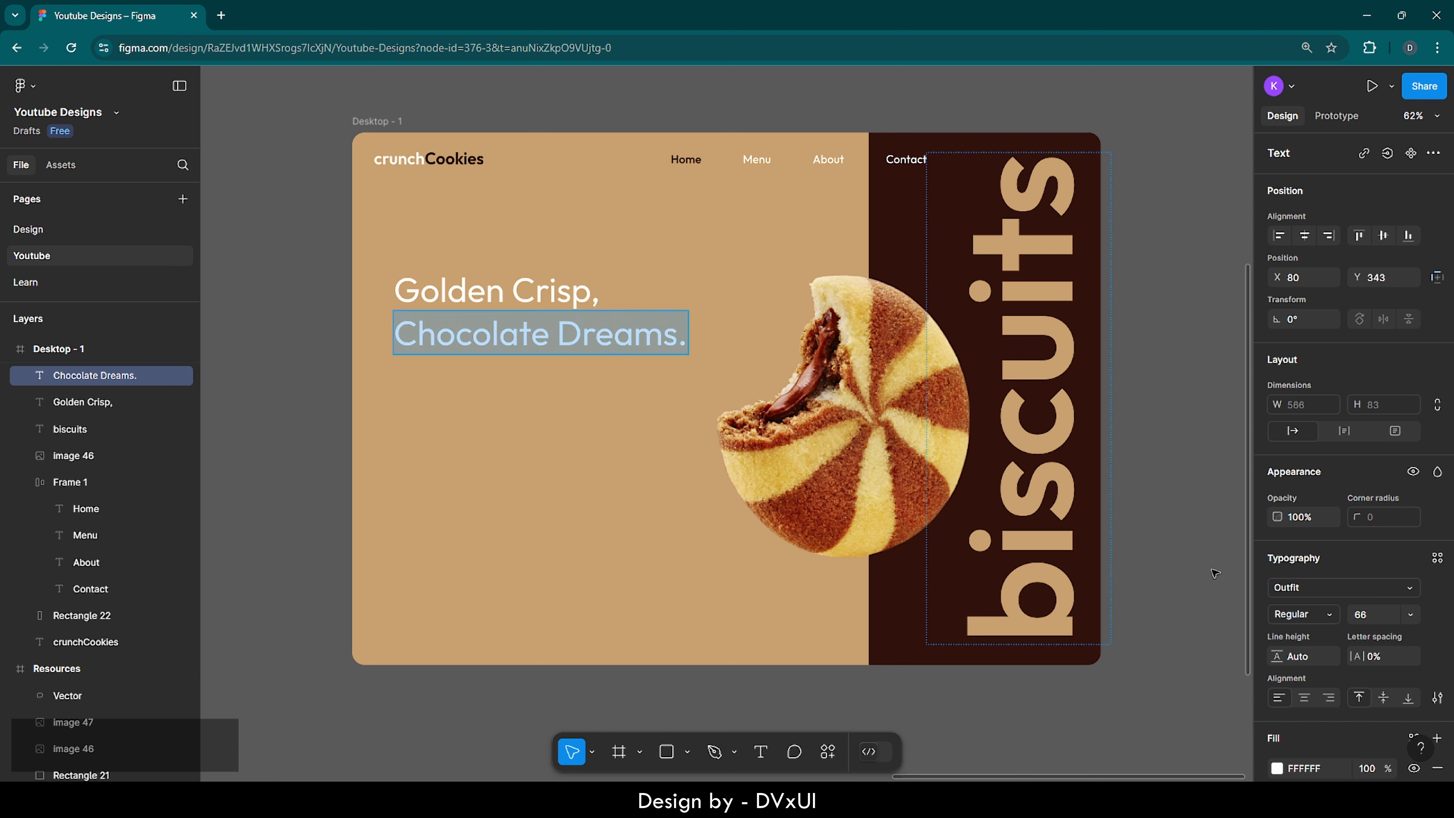
left_click(1365, 614)
scroll(1365, 614, "down", 1)
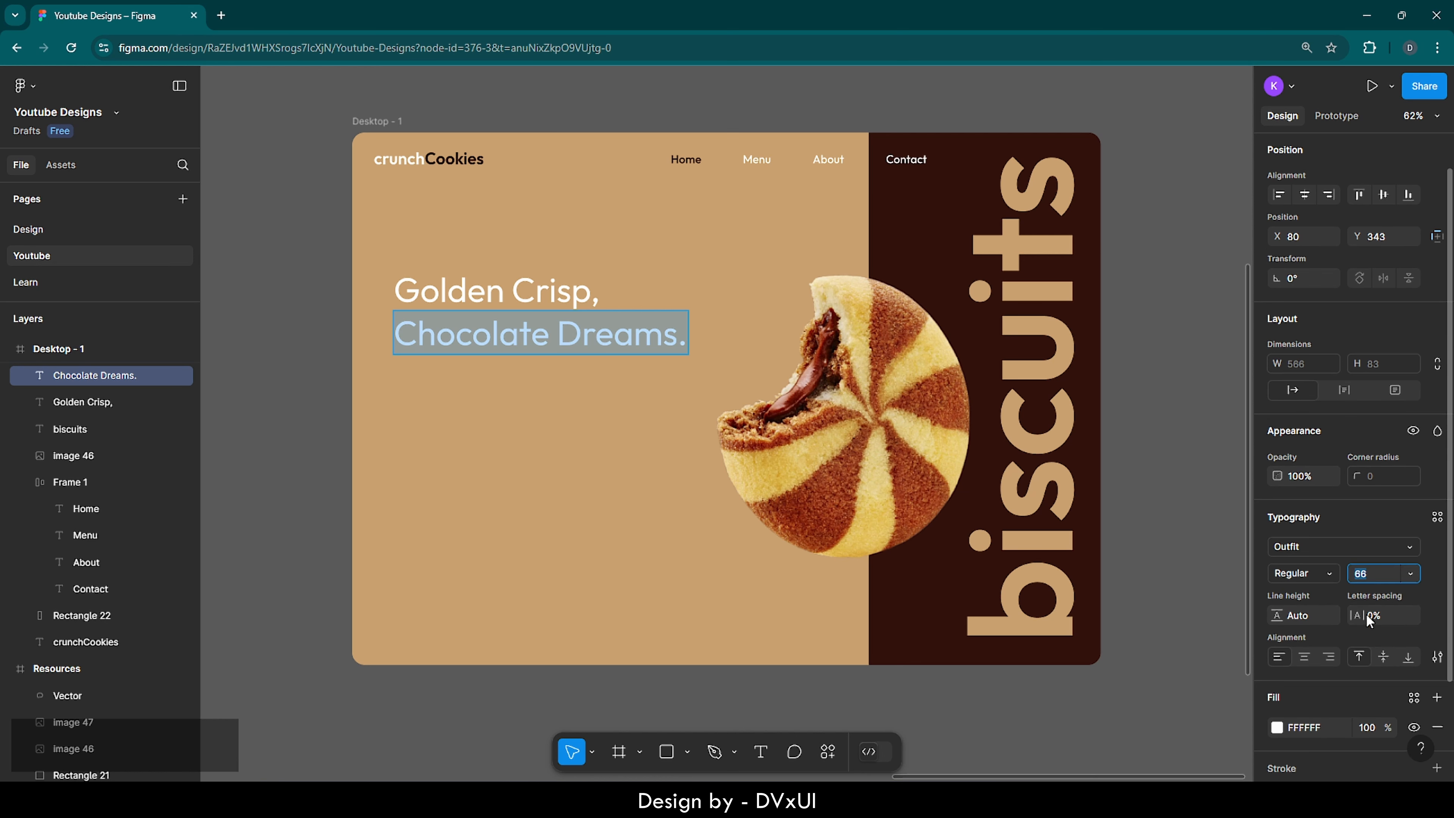
type("80")
key("Return")
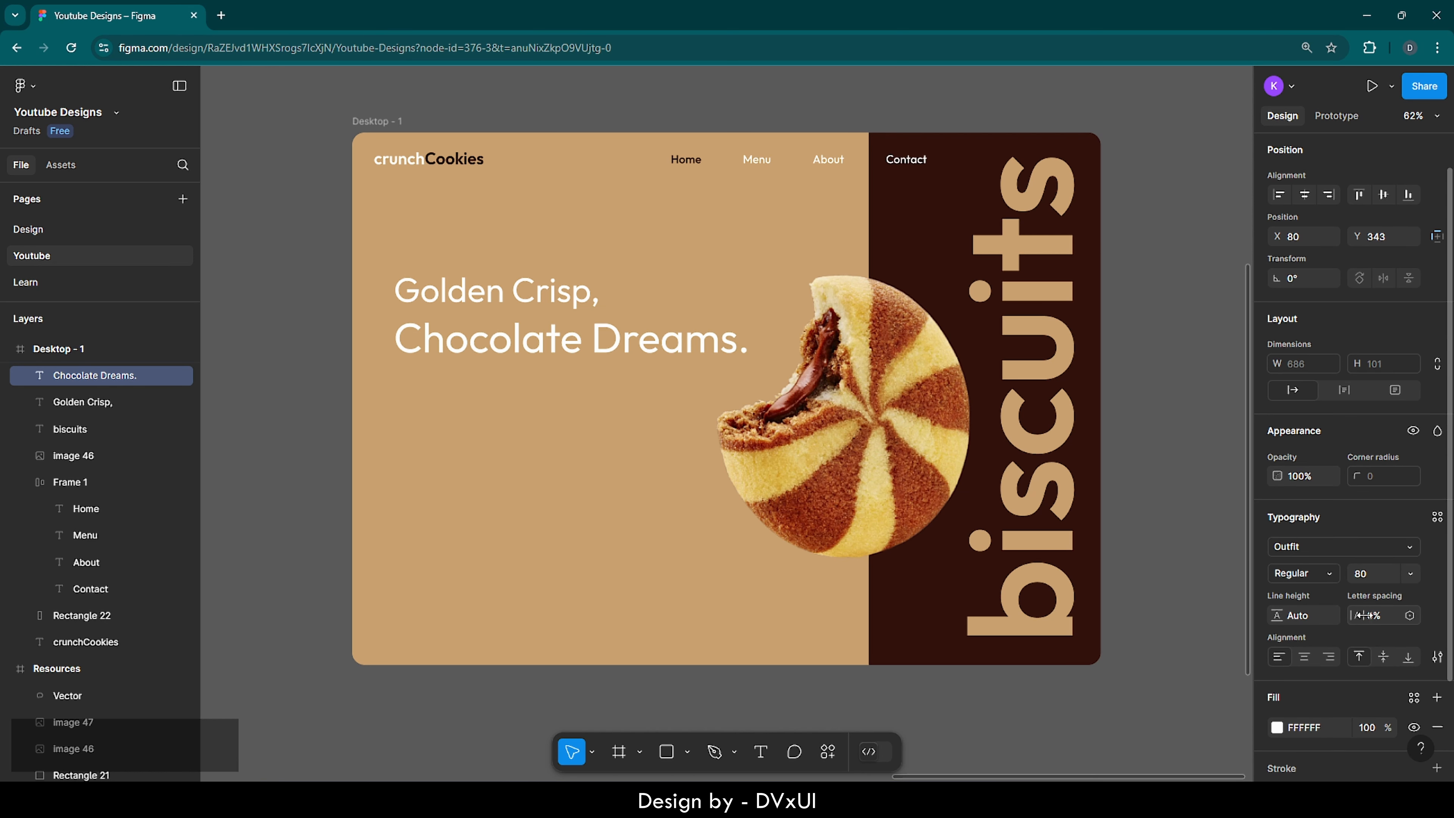
left_click(1319, 573)
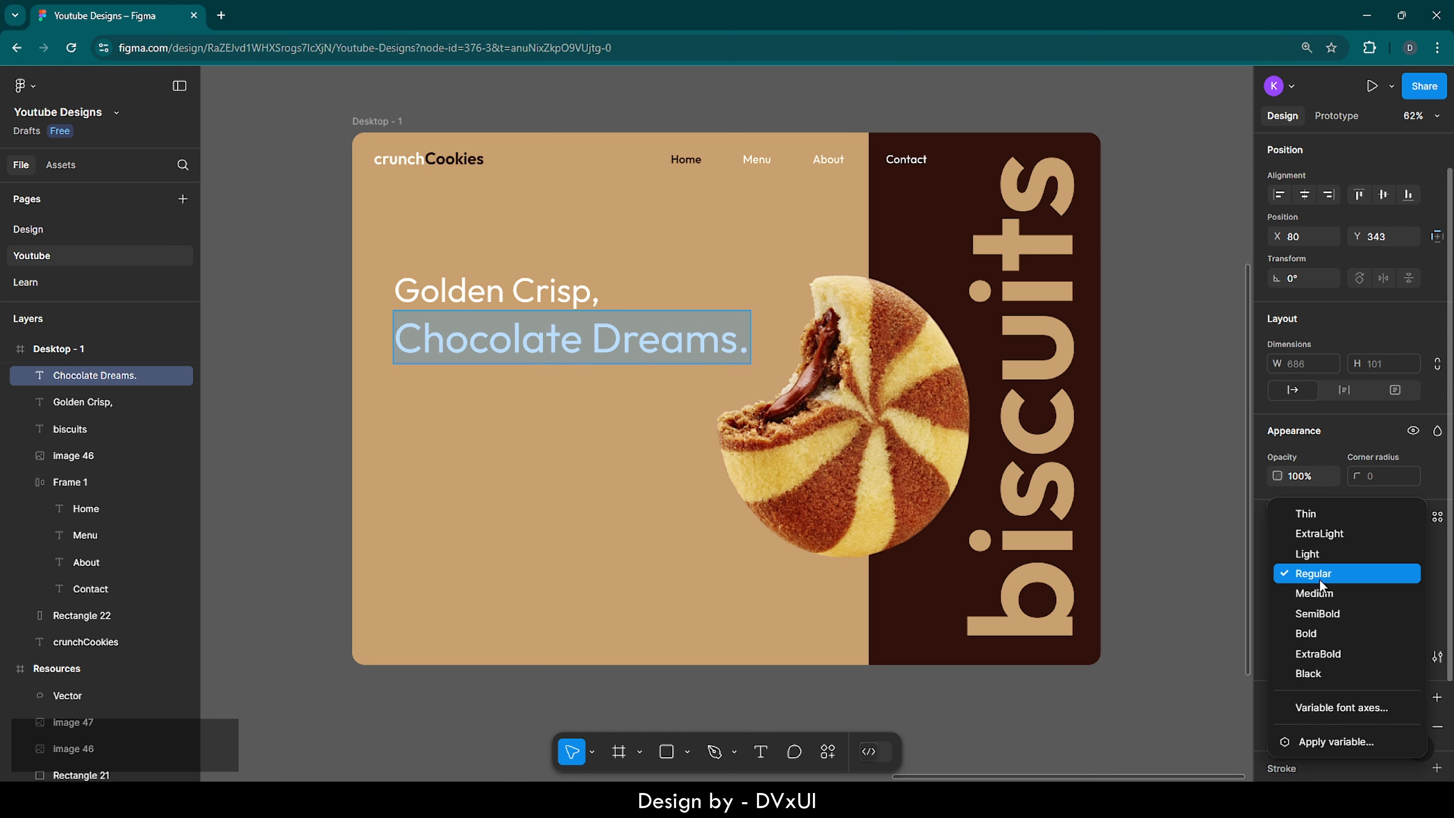
left_click(1318, 613)
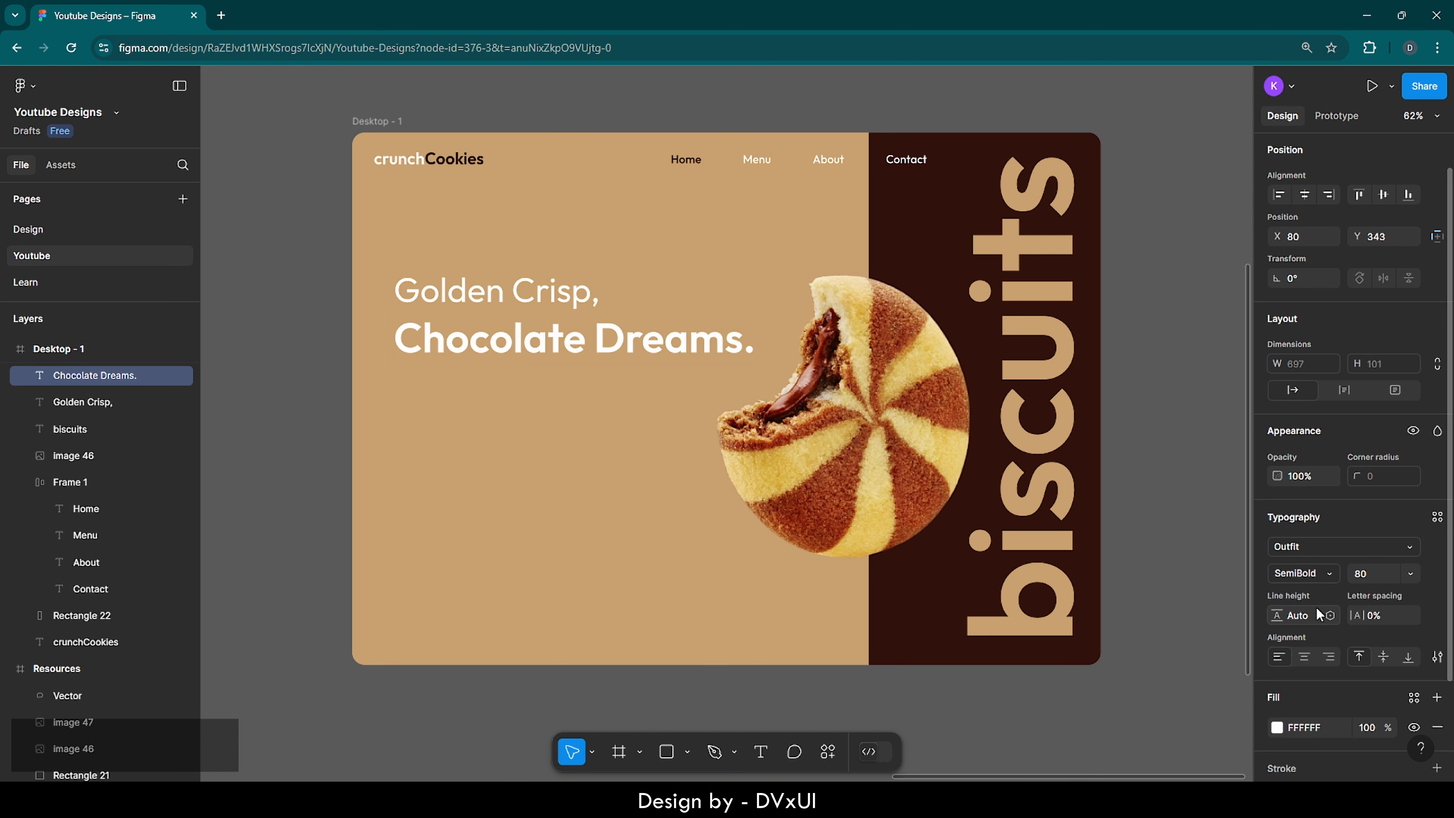
scroll(1311, 591, "down", 2)
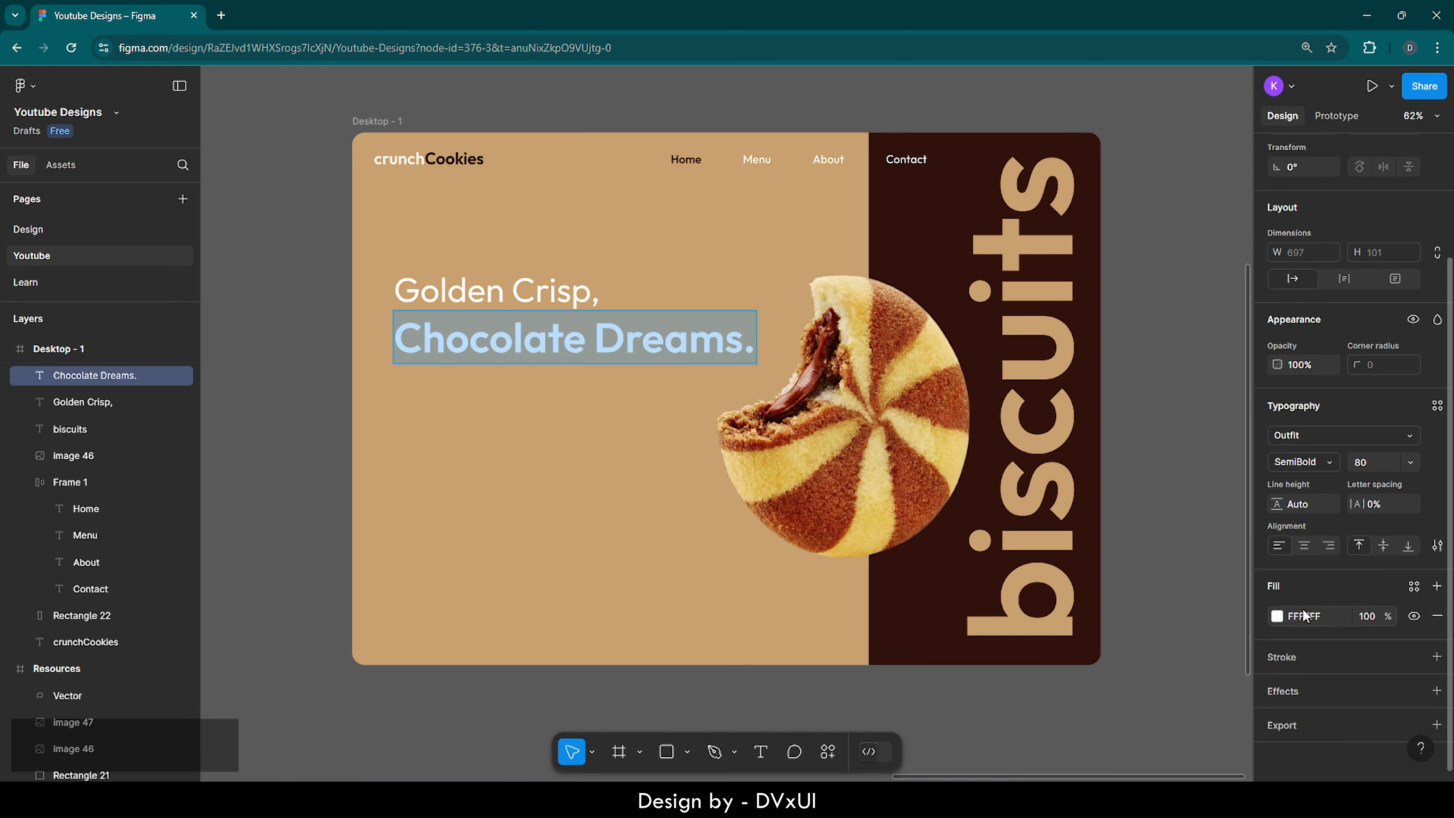
left_click(490, 406)
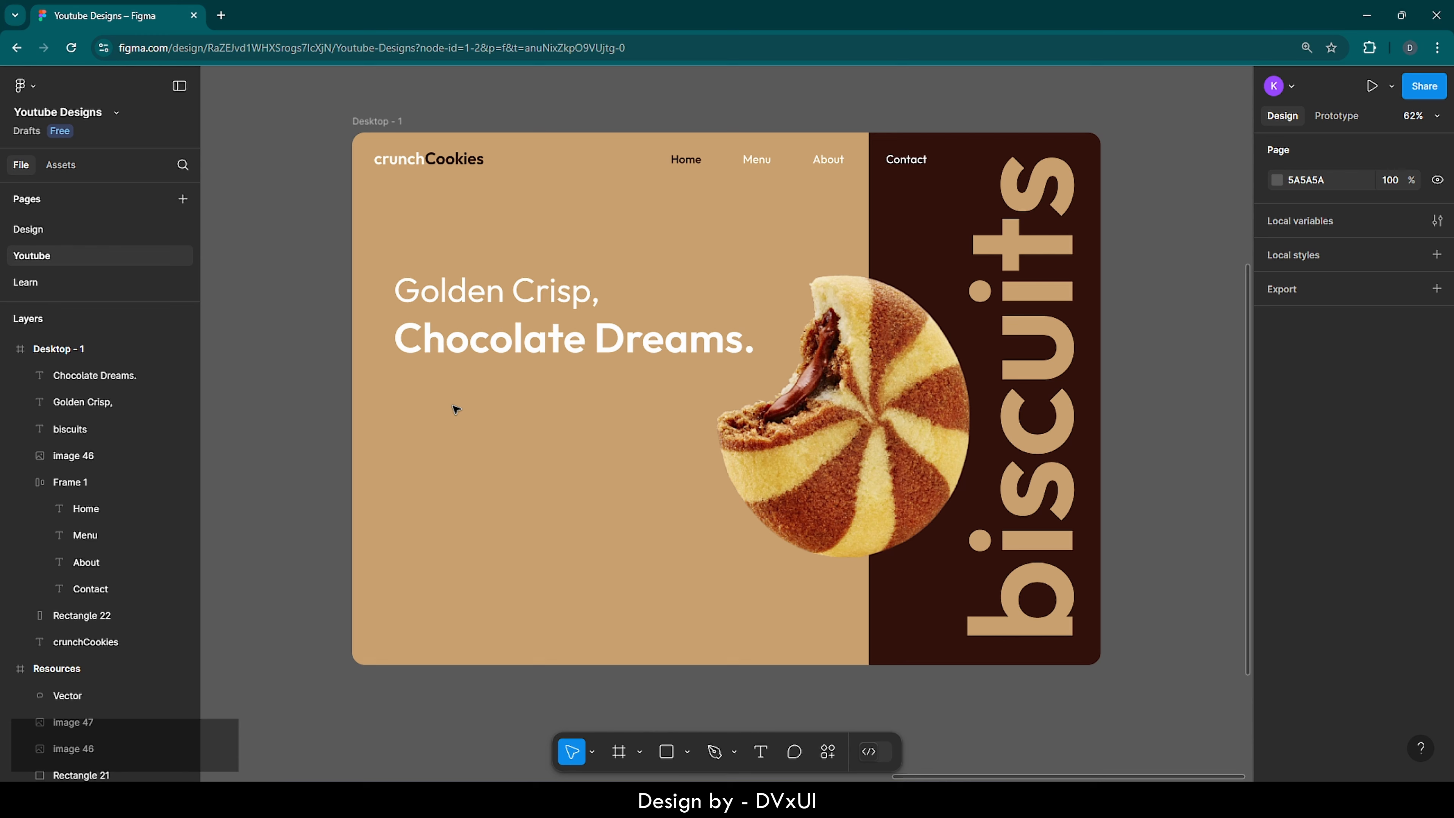
Step: Recolour only the word "Chocolate" in the second heading line with the page's dark brown, 31110B
left_click(477, 338)
double_click(465, 341)
double_click(465, 342)
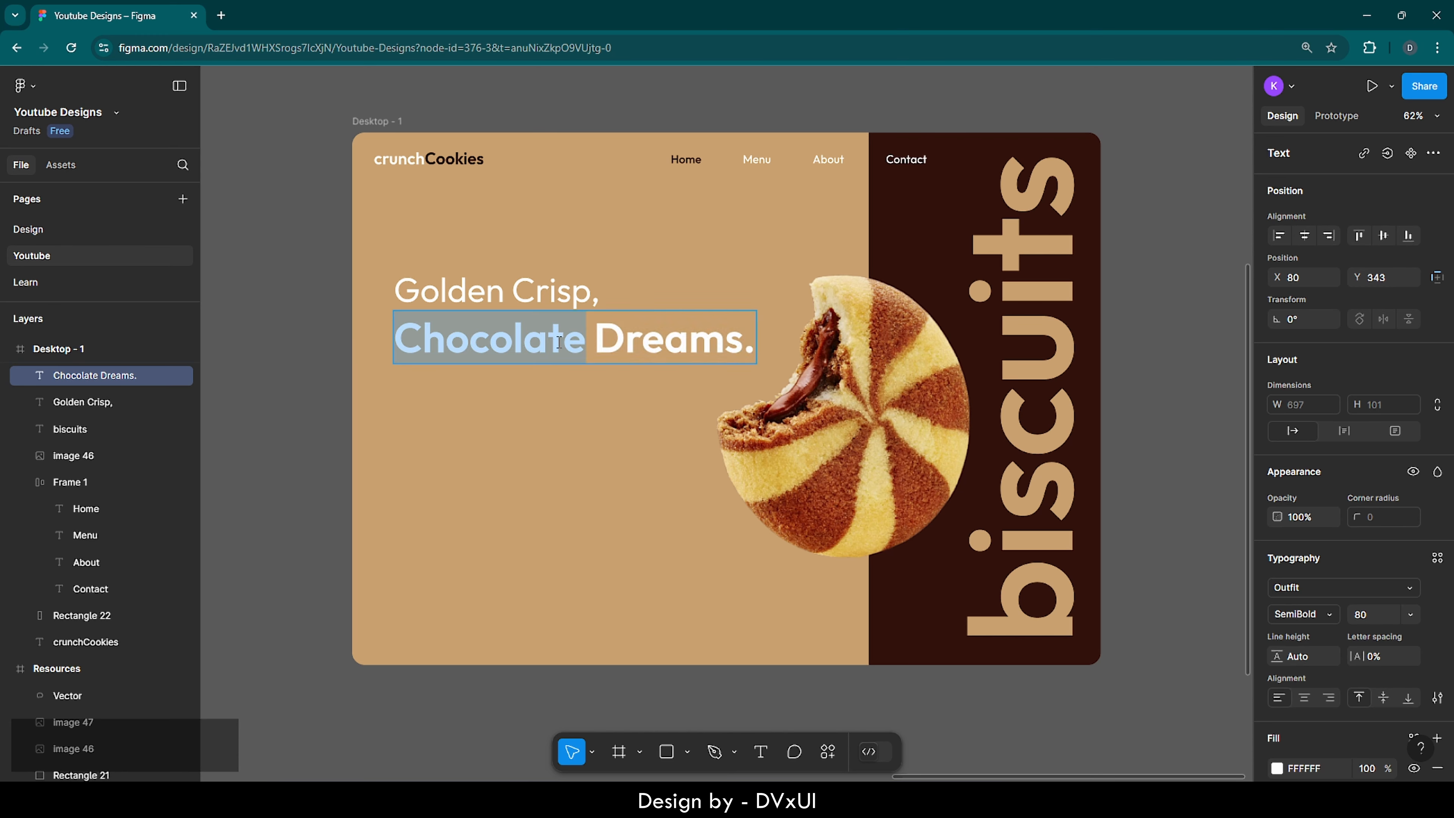
scroll(1317, 727, "down", 3)
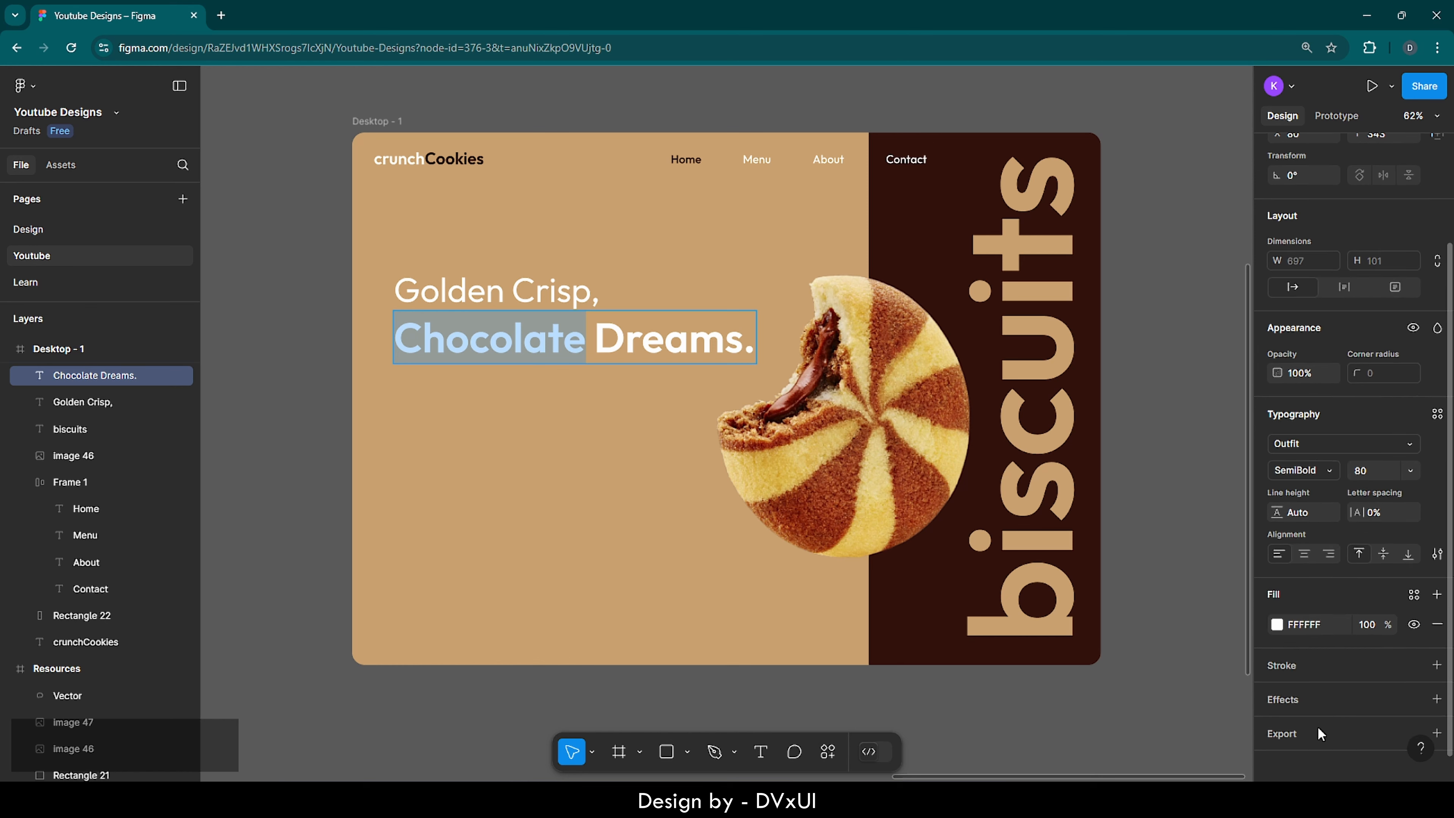
left_click(1278, 614)
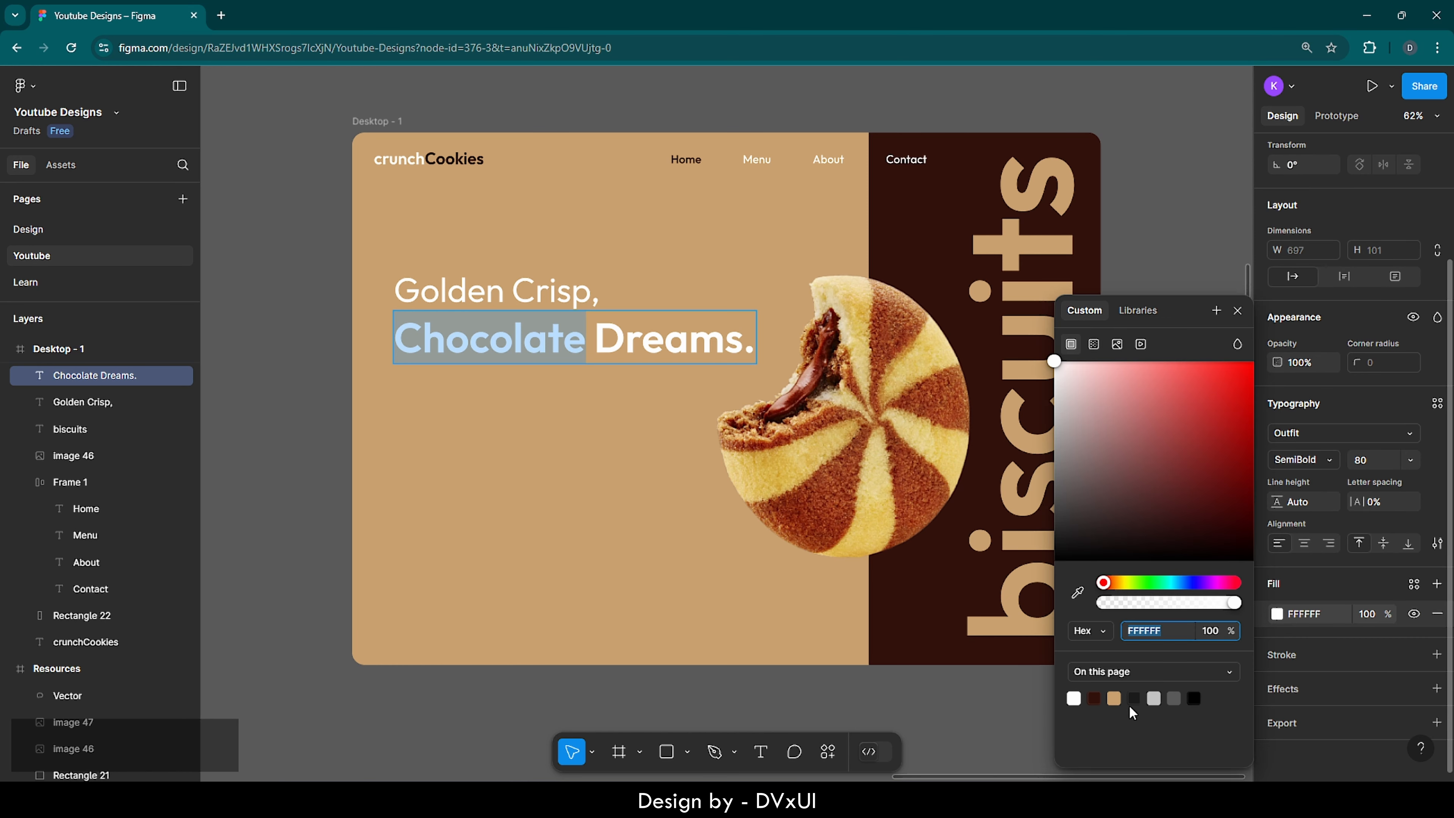
left_click(1096, 697)
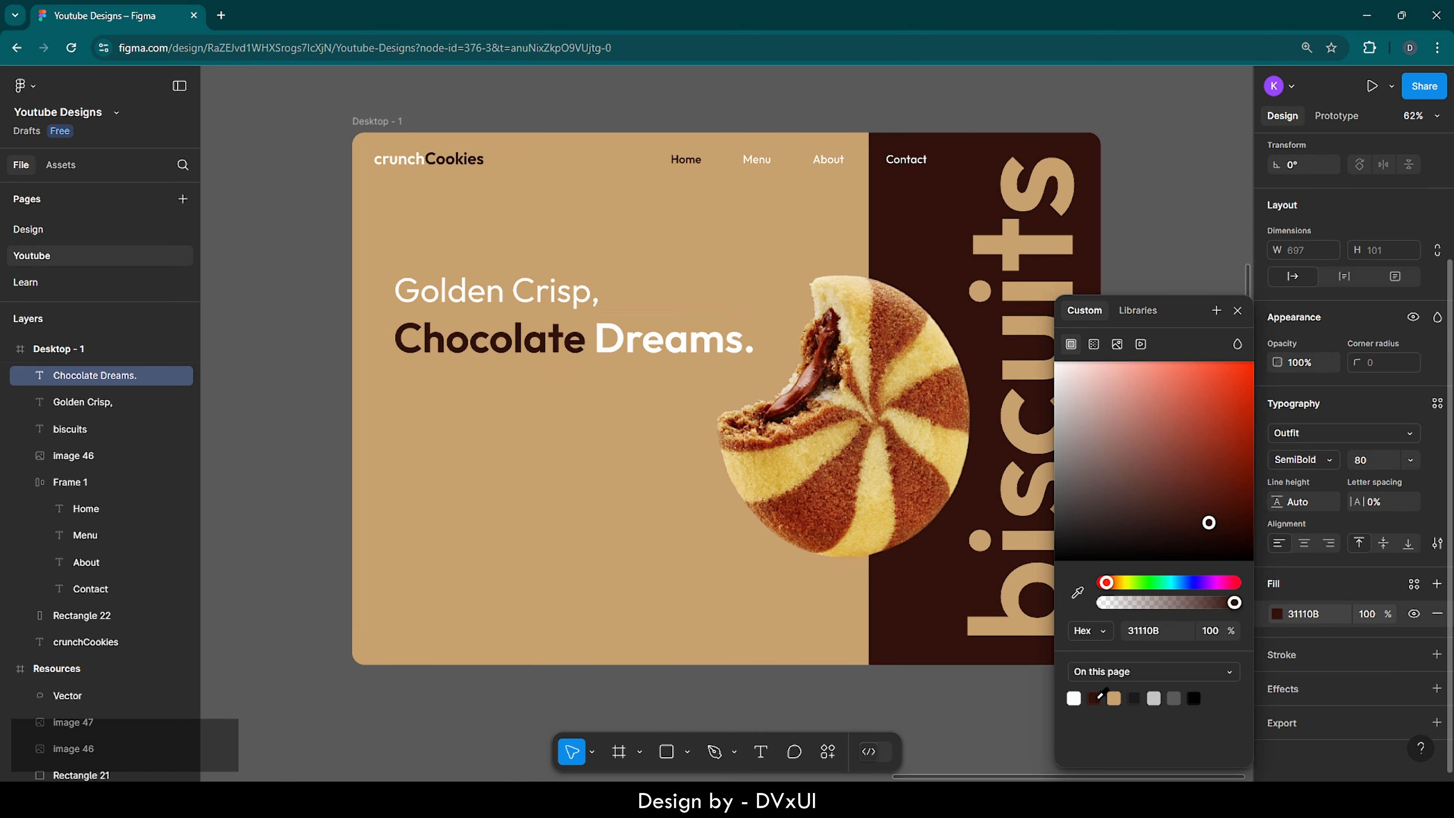
left_click(584, 551)
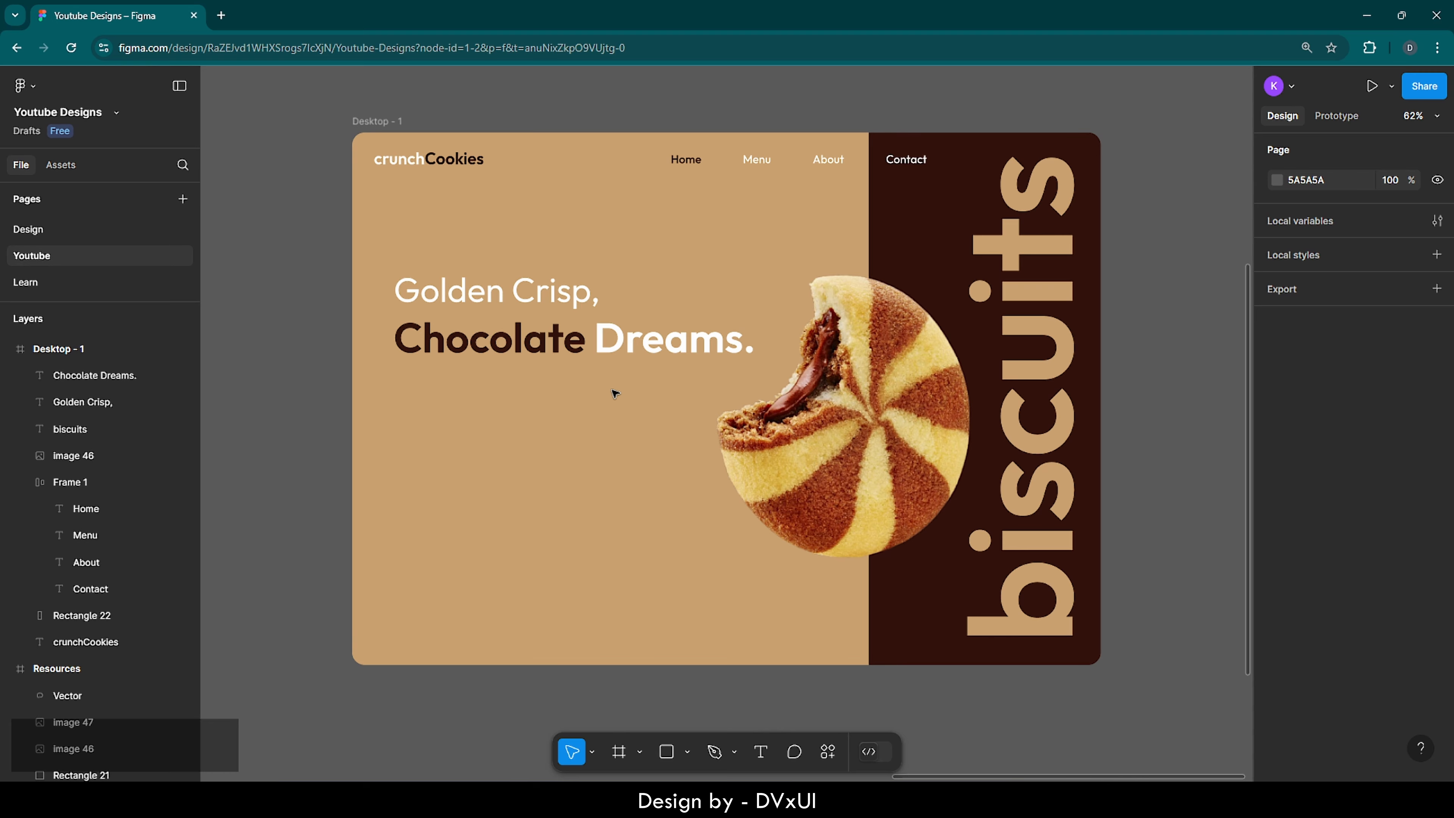
Step: Open loremipsum.io in a new browser tab and copy the first placeholder sentence from "Lorem ipsum" through "magna aliqua"
left_click(221, 15)
type("loremipsum.io")
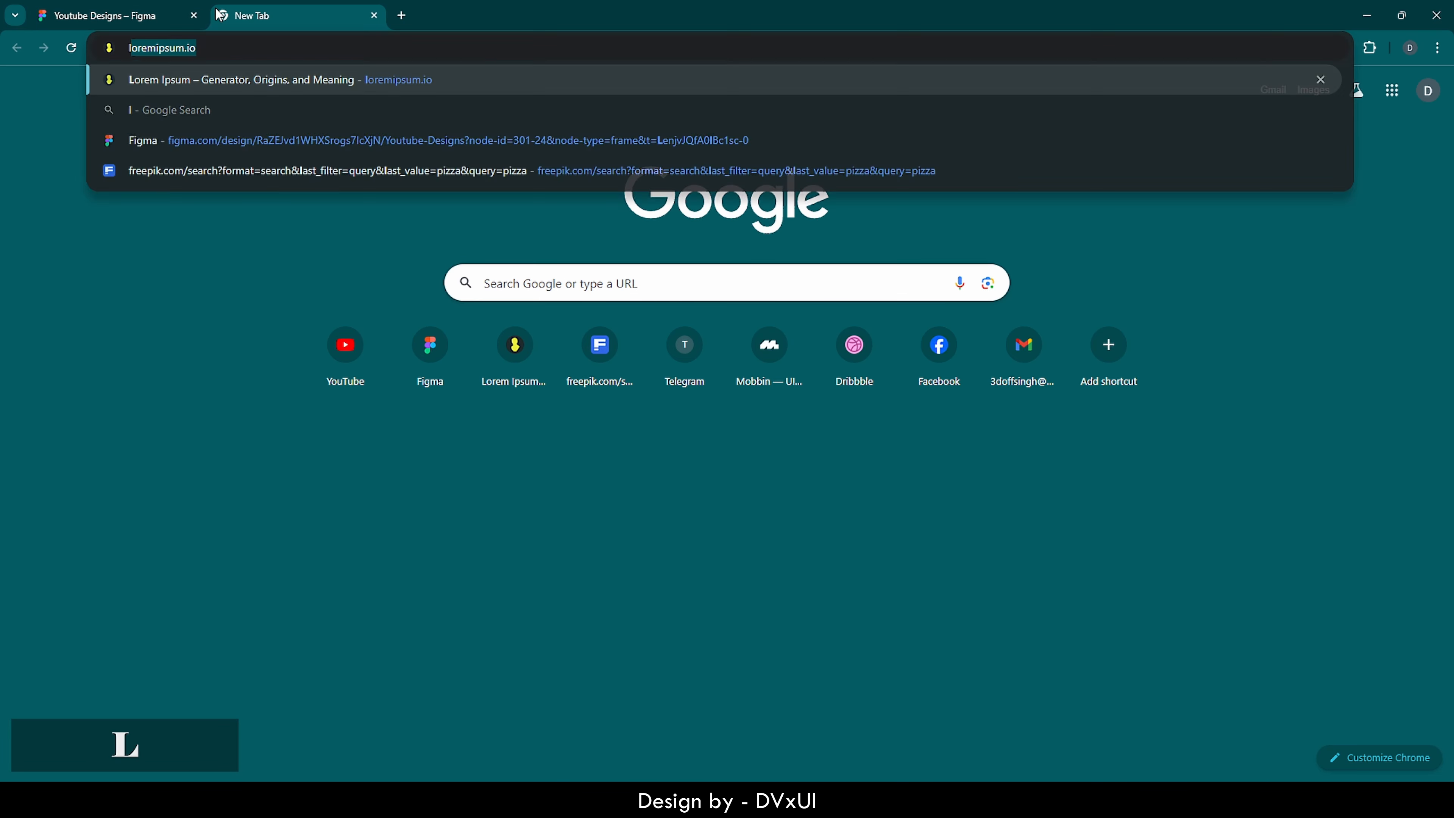
key("Return")
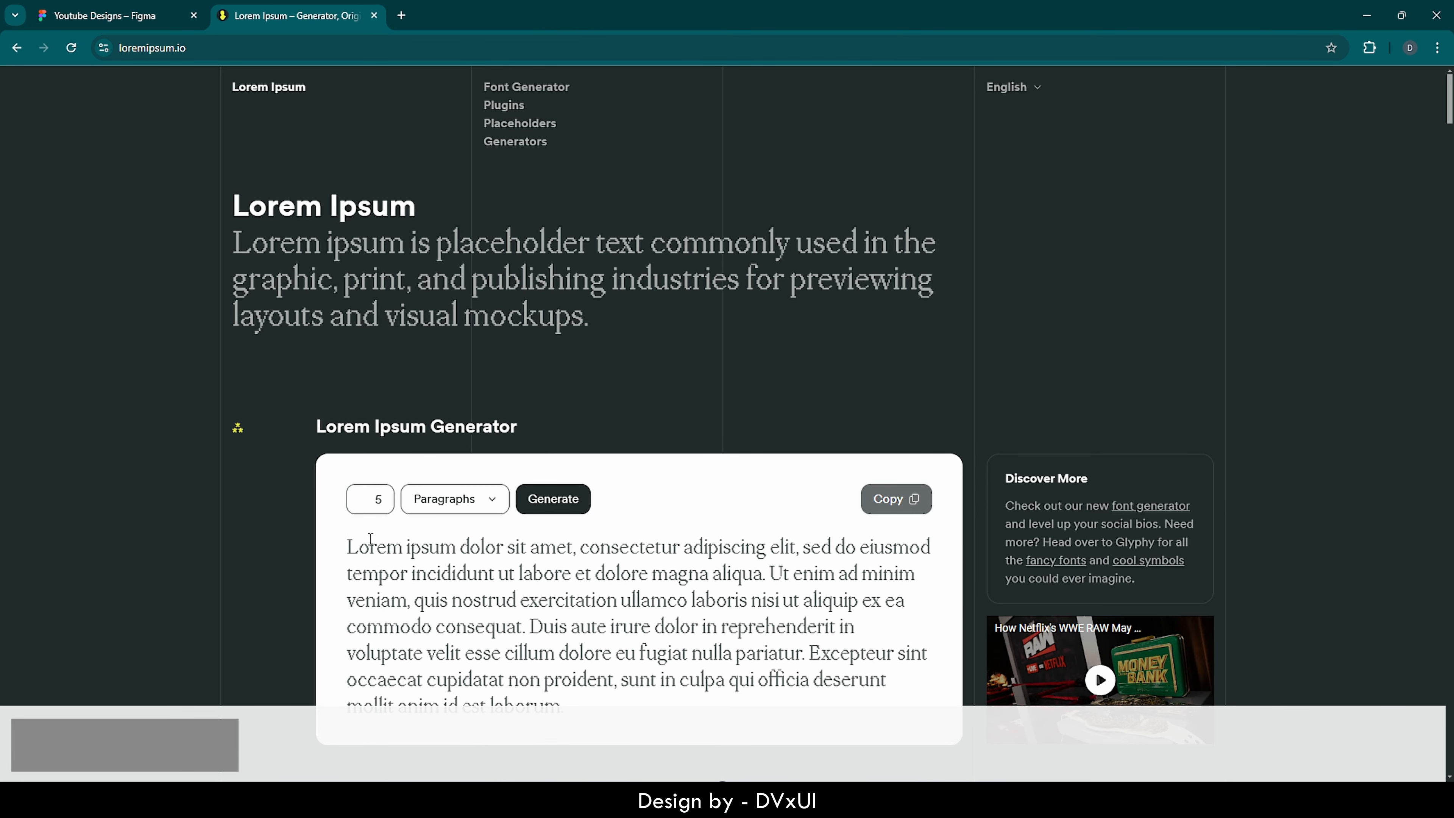
left_click_drag(347, 547, 764, 573)
key("ctrl+c")
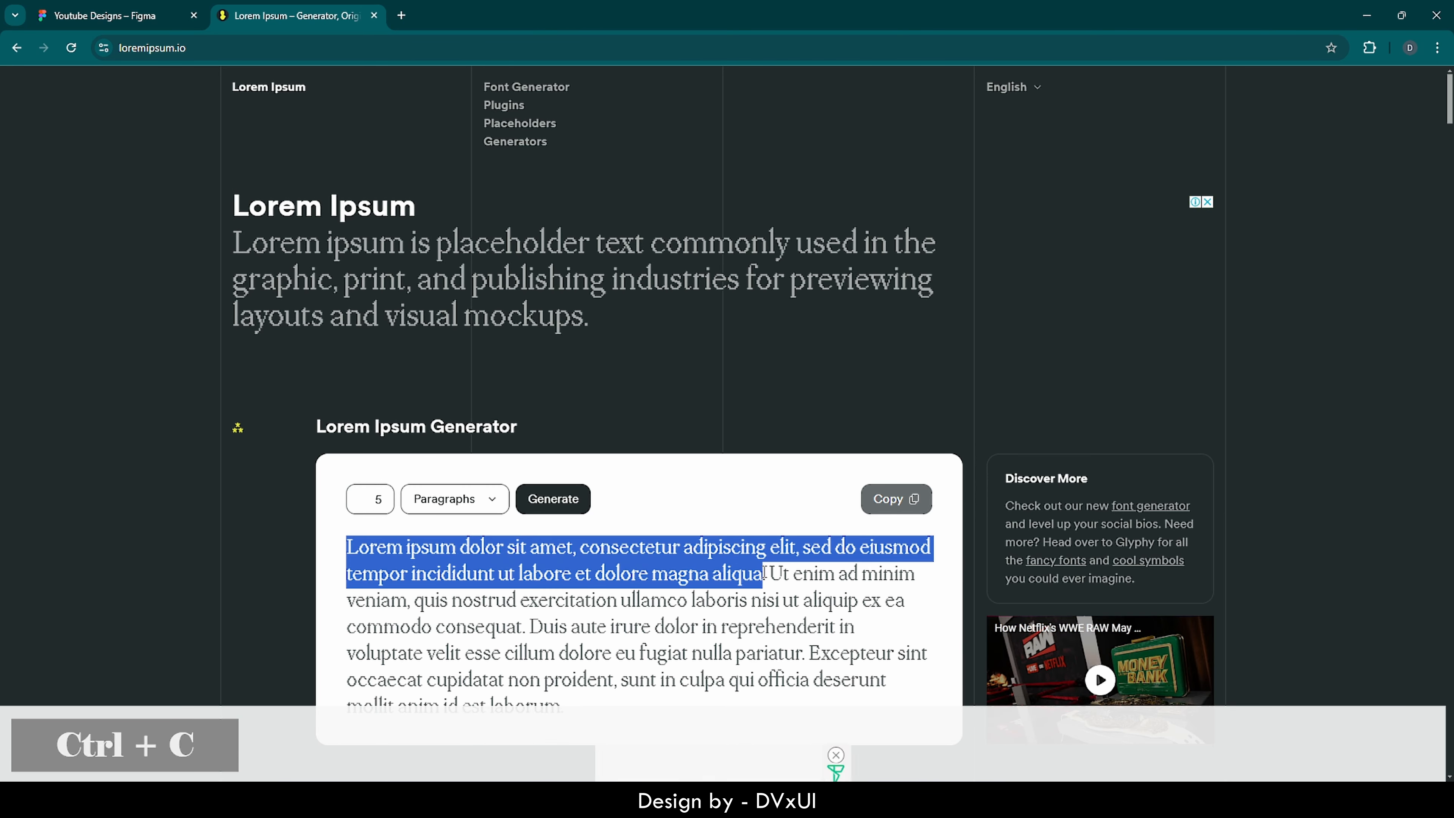
Step: Return to the Figma design and paste the copied placeholder sentence into a new text layer below the headings
left_click(132, 23)
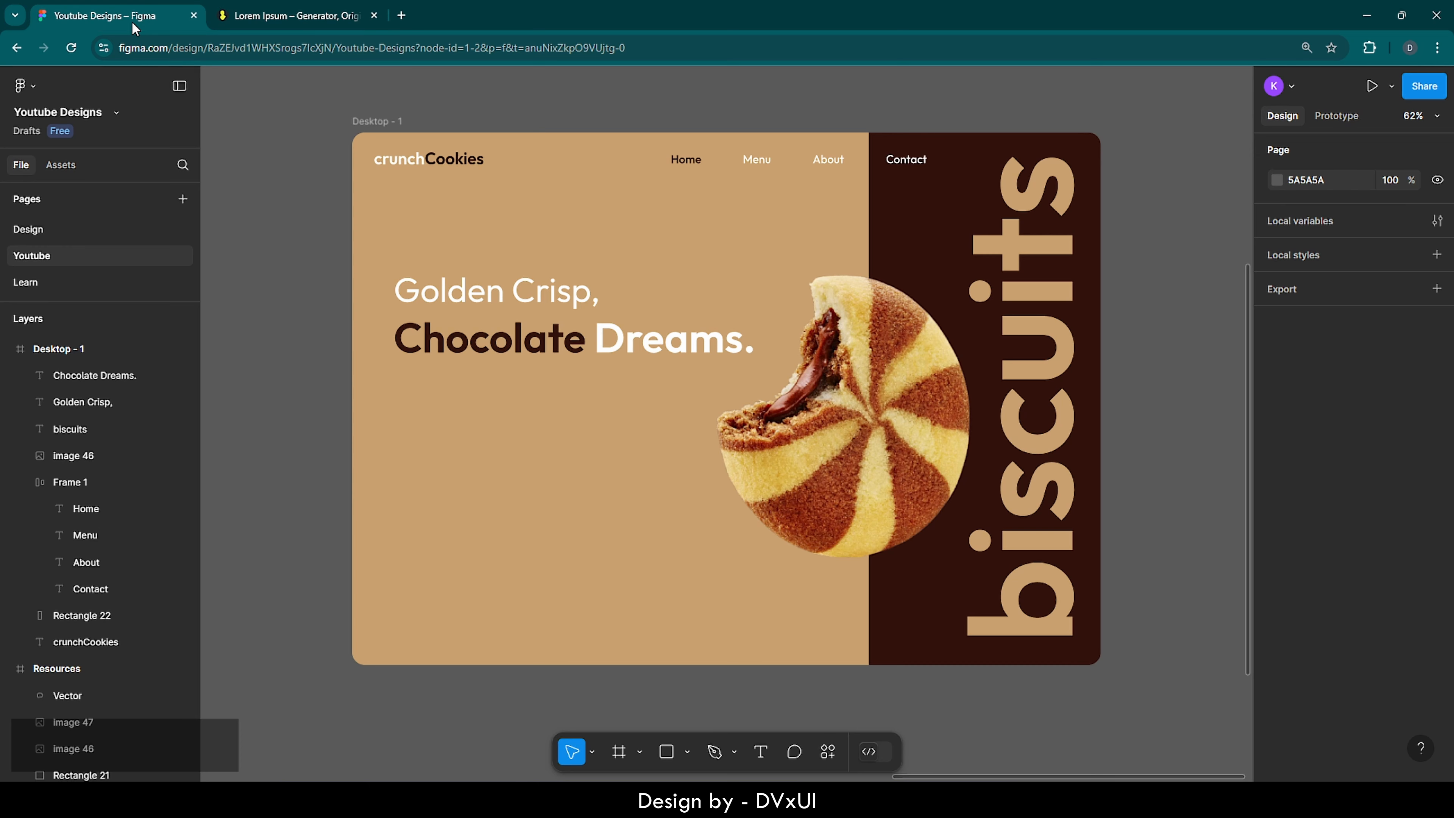
key("t")
left_click(453, 438)
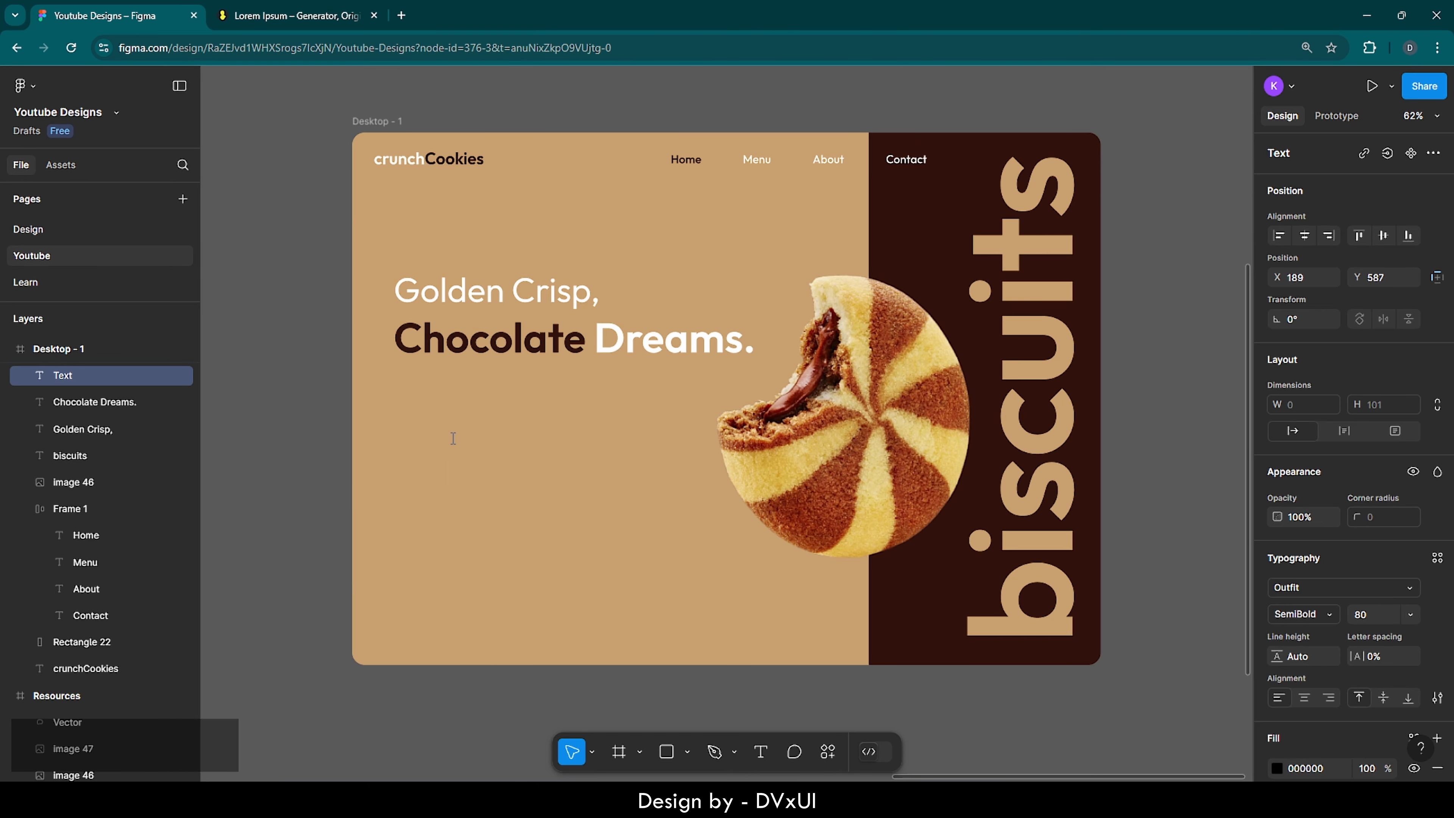
key("ctrl+v")
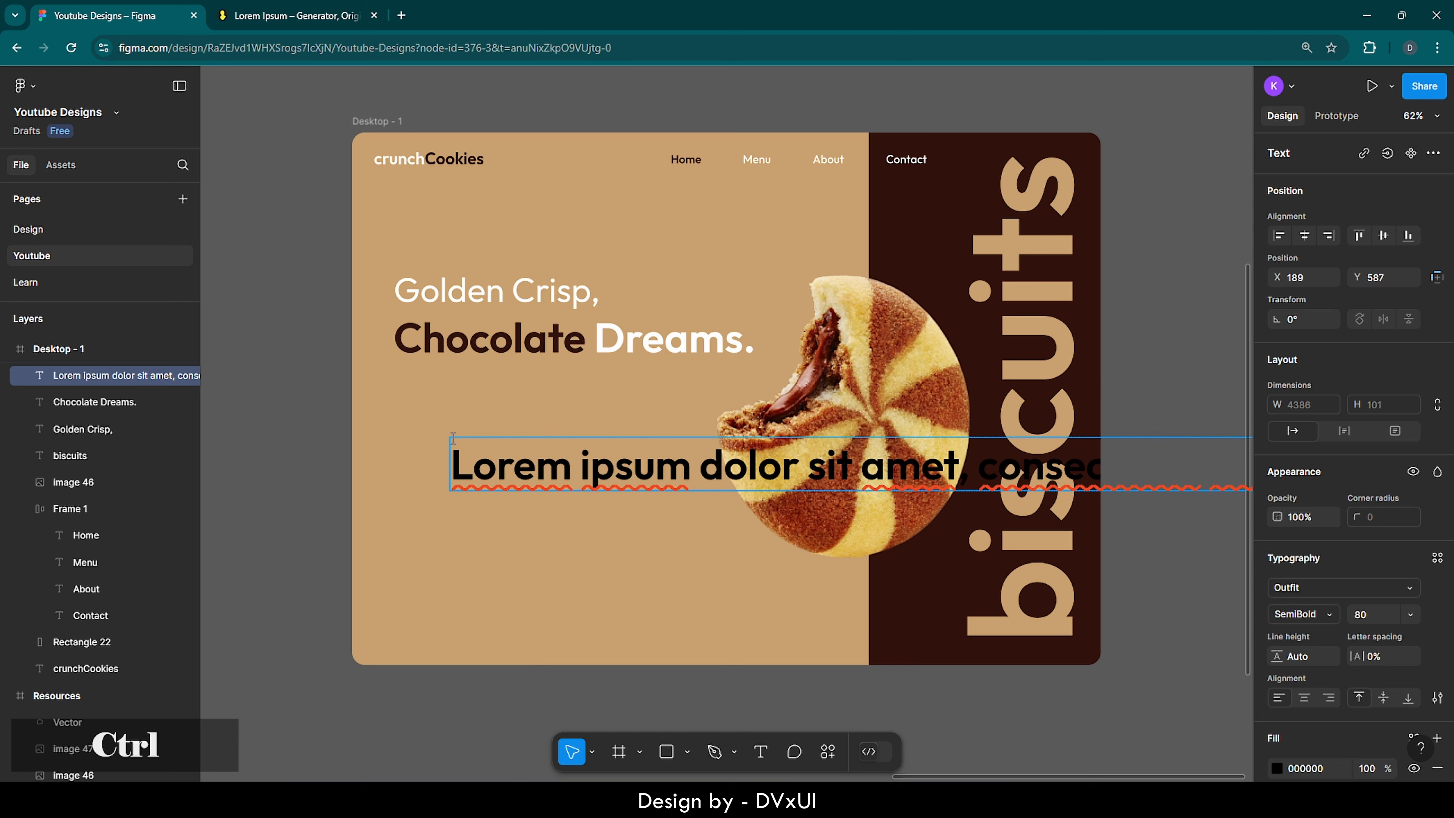
Step: Set the whole lorem ipsum text to font size 20 and Regular weight
key("ctrl+a")
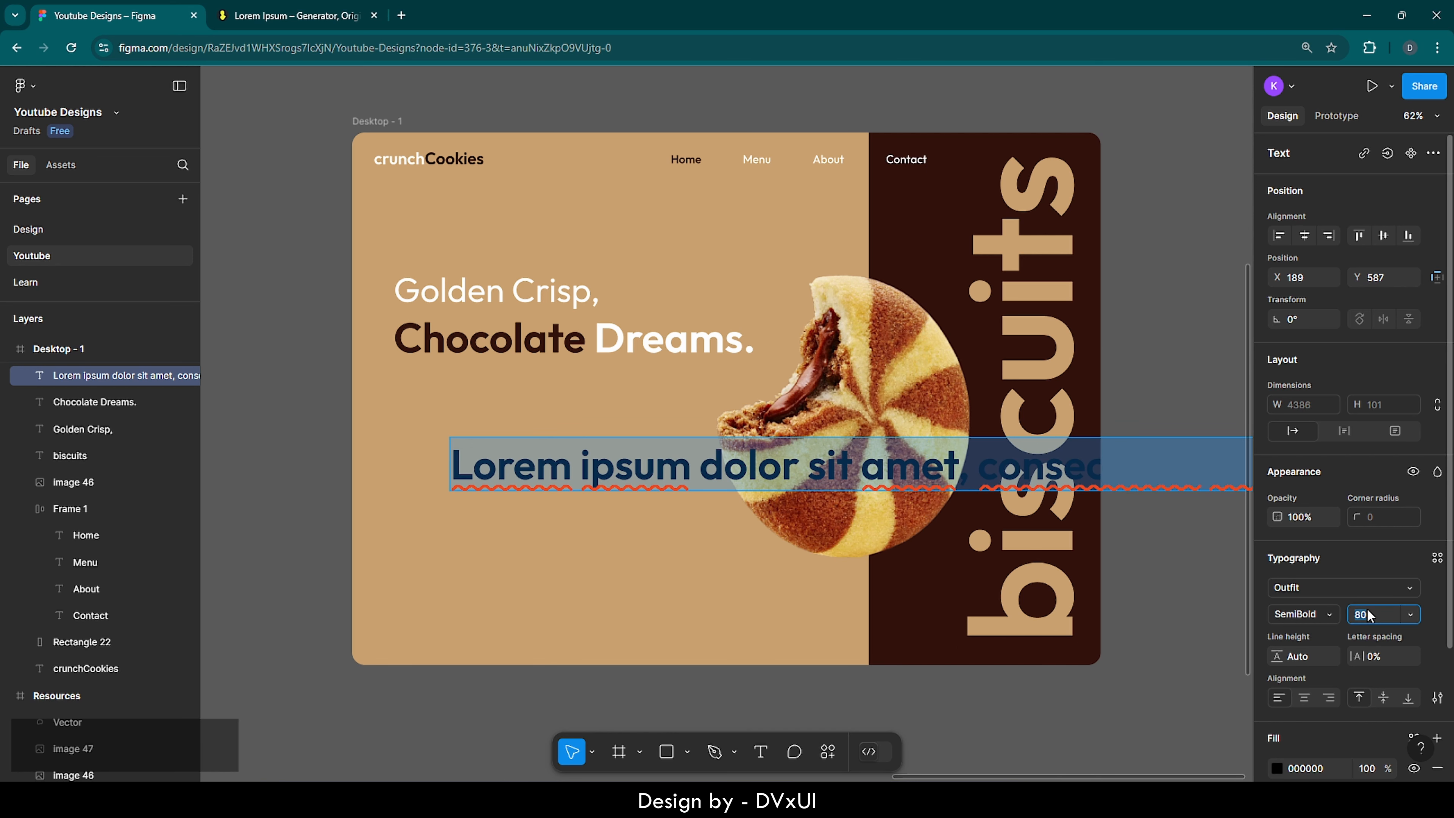
key("BackSpace")
type("20")
key("Return")
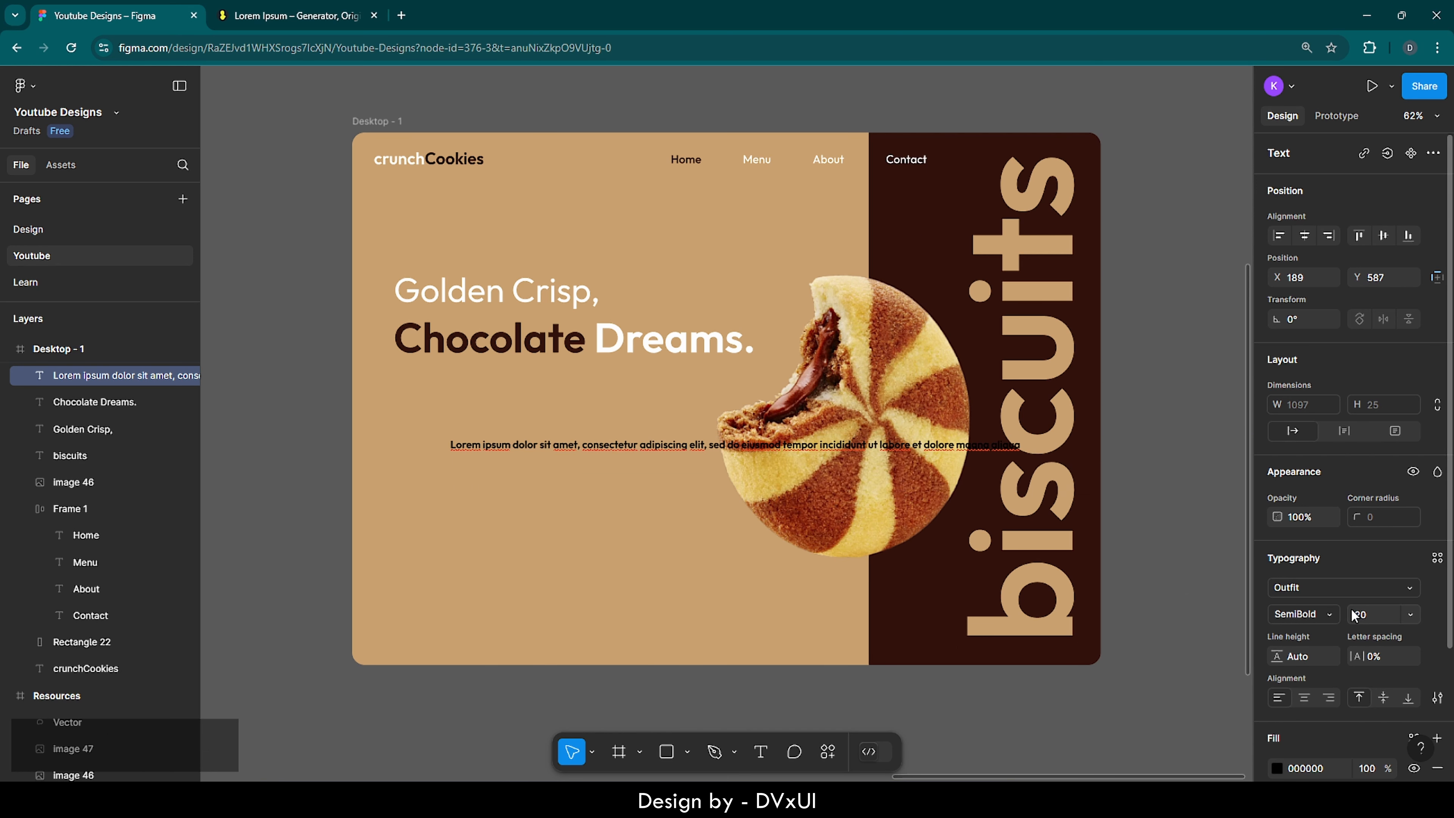
left_click(1332, 614)
left_click(1320, 573)
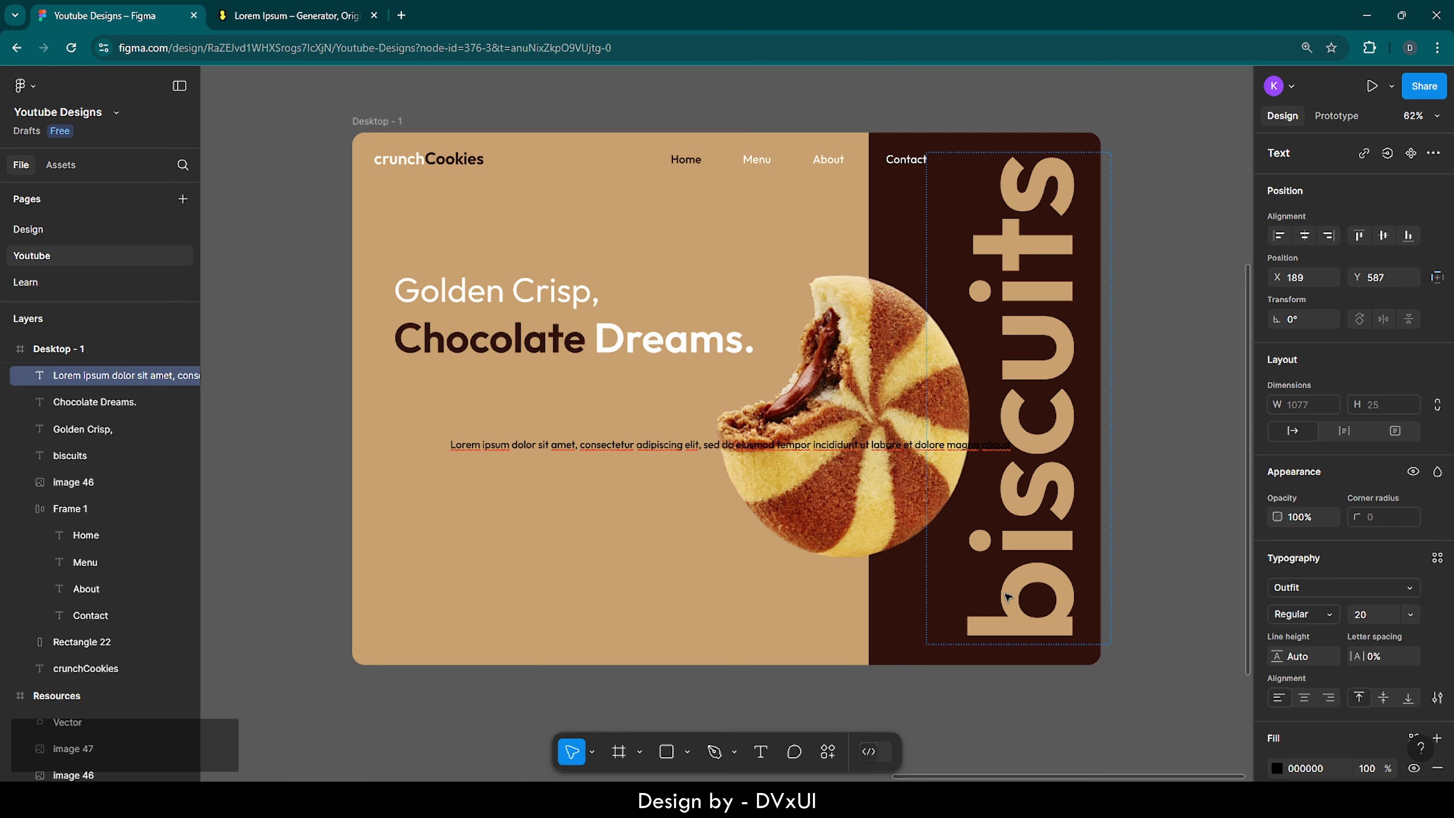
Step: Reduce the opacity of the lorem ipsum text's black fill to 80%
left_click(1277, 770)
scroll(1282, 745, "down", 3)
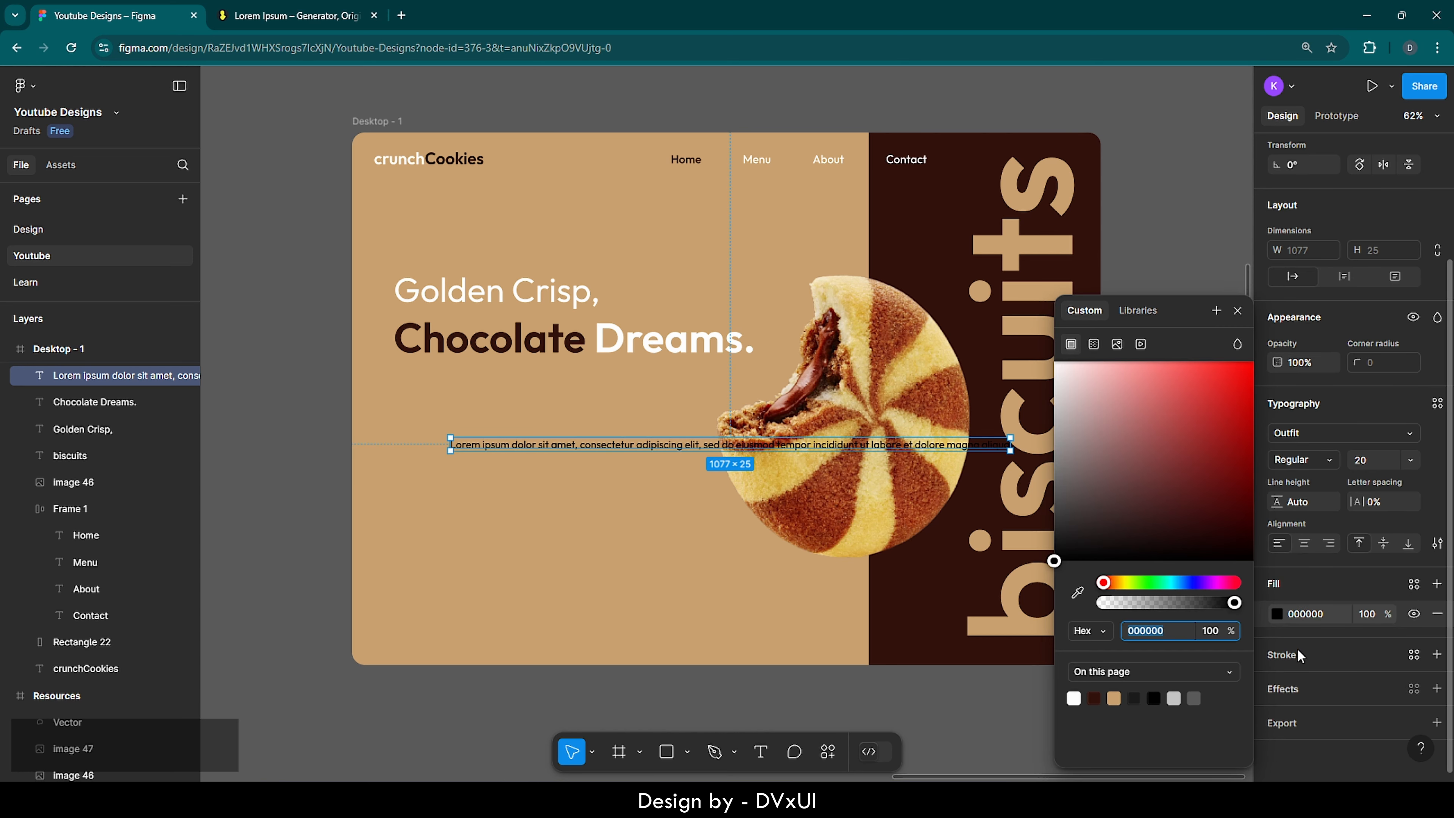
left_click(1369, 616)
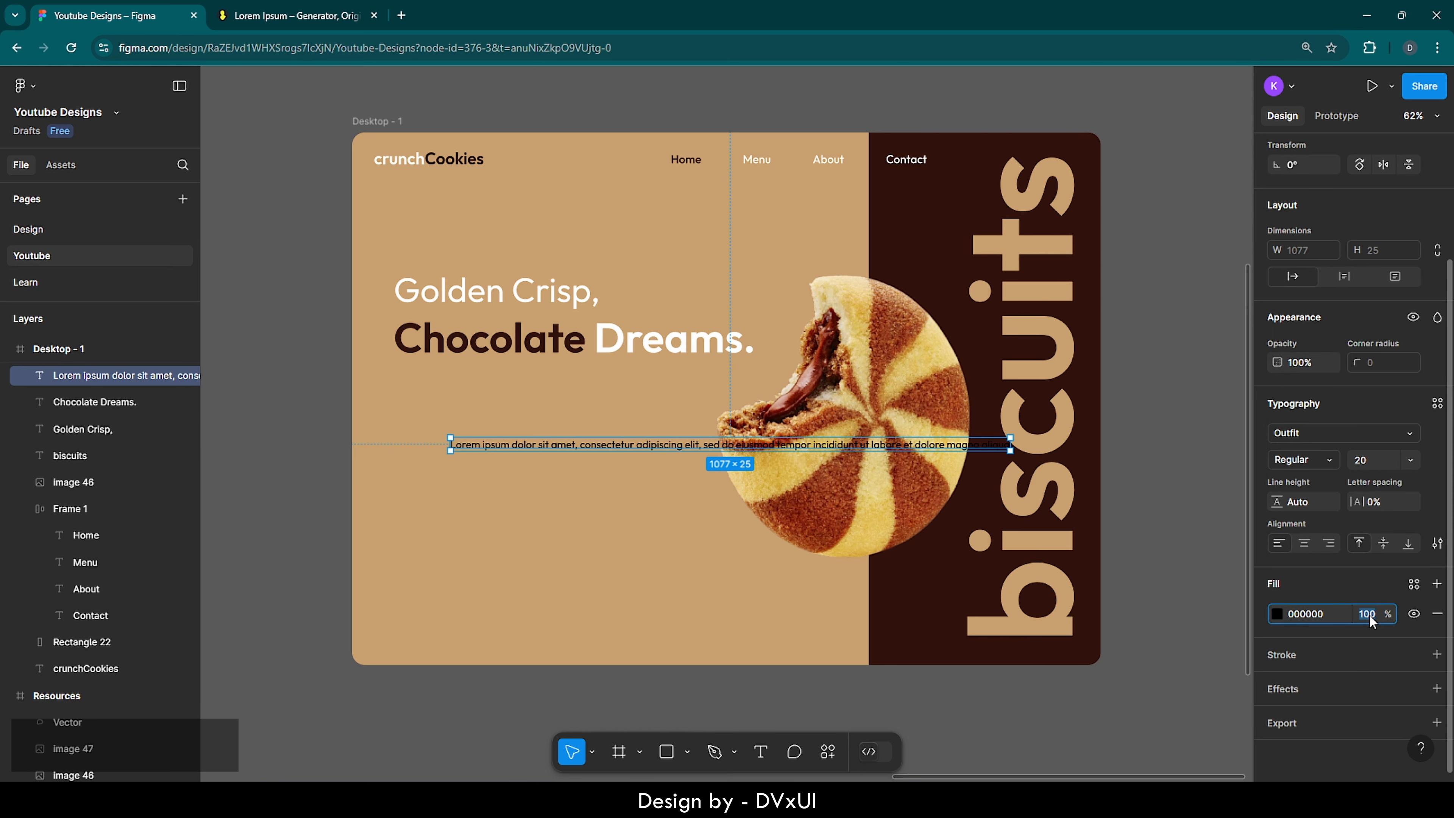
key("BackSpace")
type("80")
key("Return")
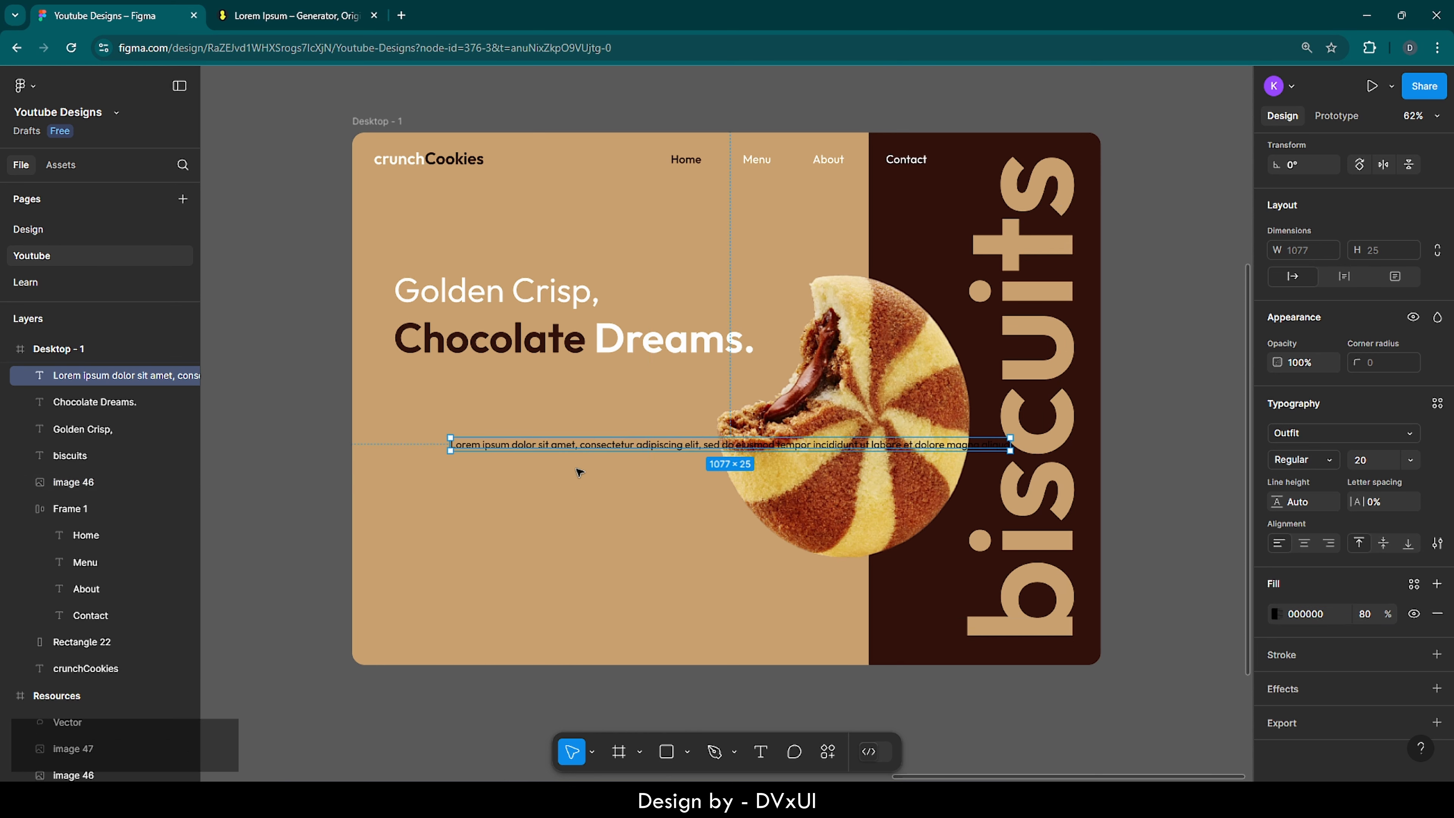
Step: Place the lorem ipsum text directly under "Chocolate Dreams.", left-aligned with it, and narrow its box to about 629 wide
left_click_drag(549, 450, 495, 381)
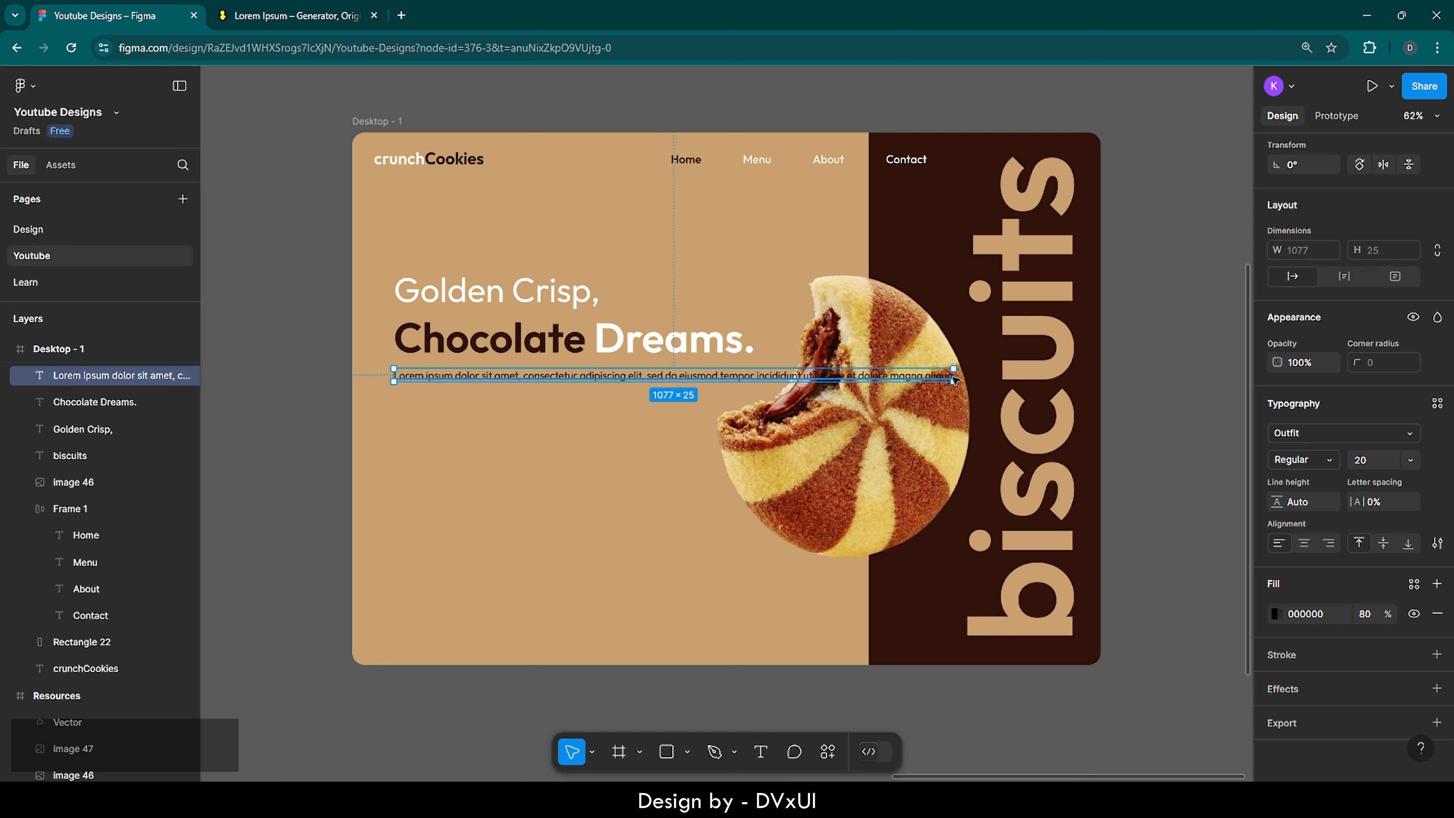
left_click_drag(954, 375, 720, 372)
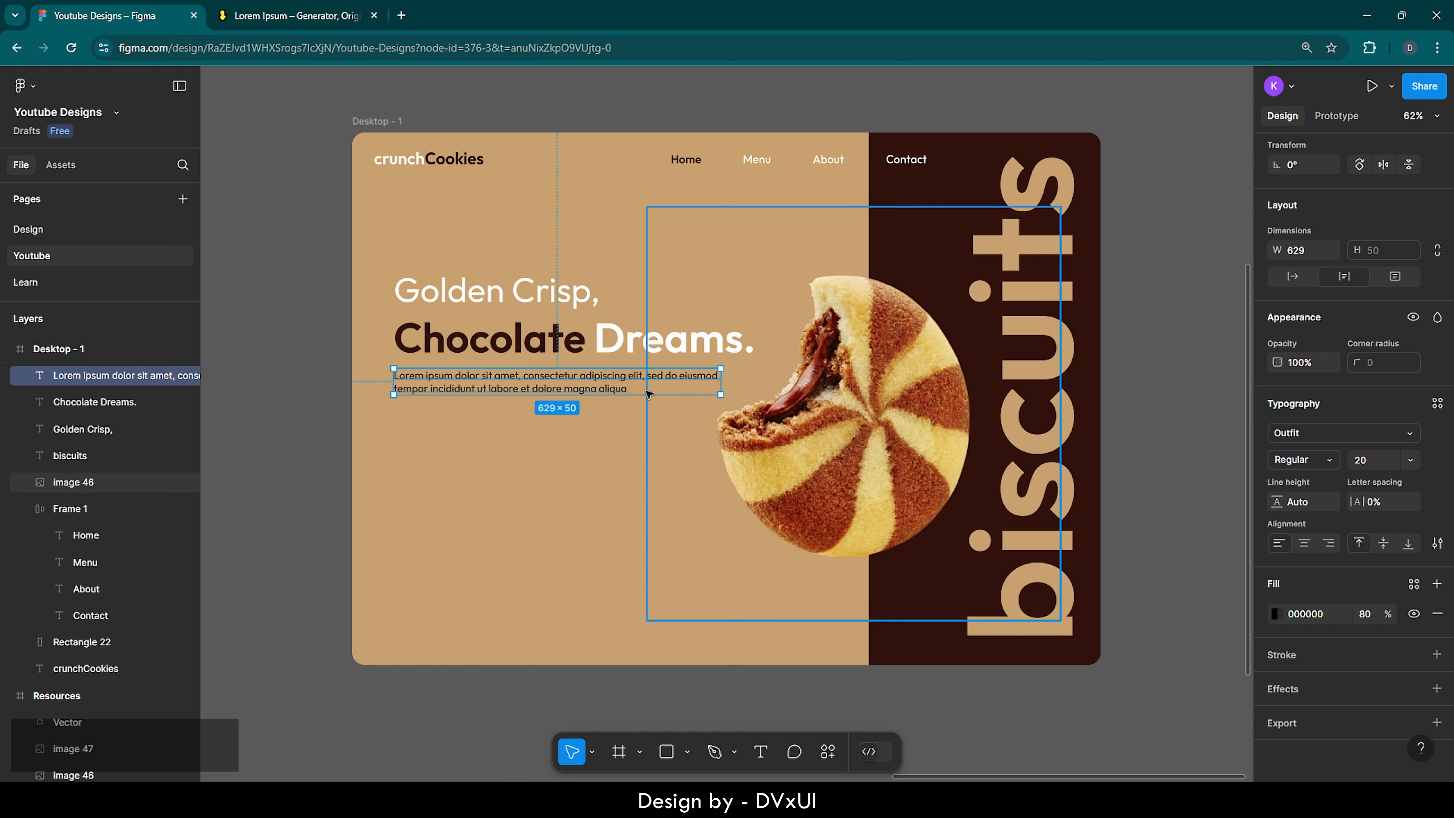
Step: Extend the paragraph by copying its word "adipiscing" to the end after "aliqua" and finishing with a period
double_click(612, 389)
left_click(627, 389)
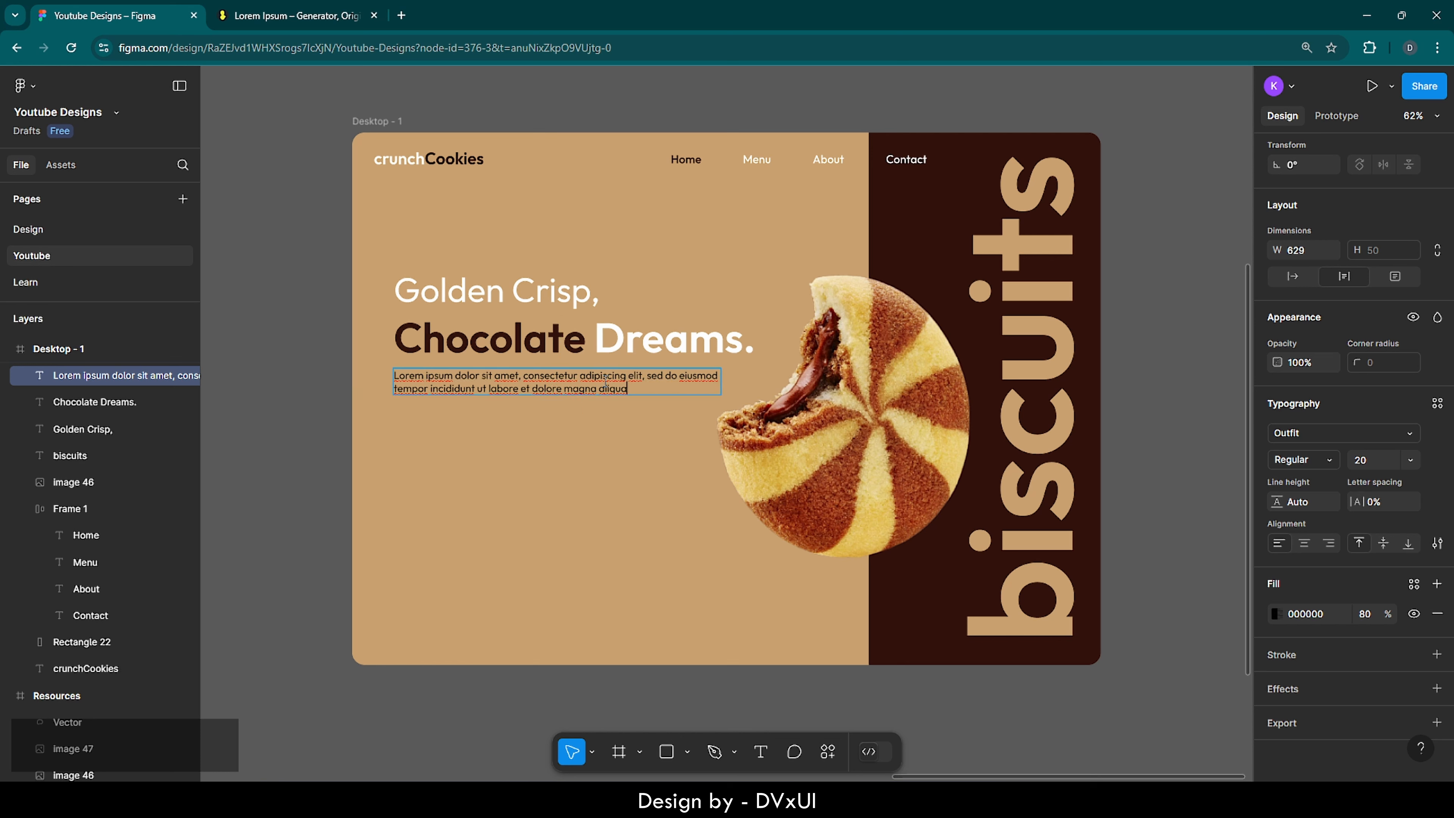
double_click(603, 376)
key("ctrl+c")
left_click(632, 391)
scroll(632, 390, "up", 5)
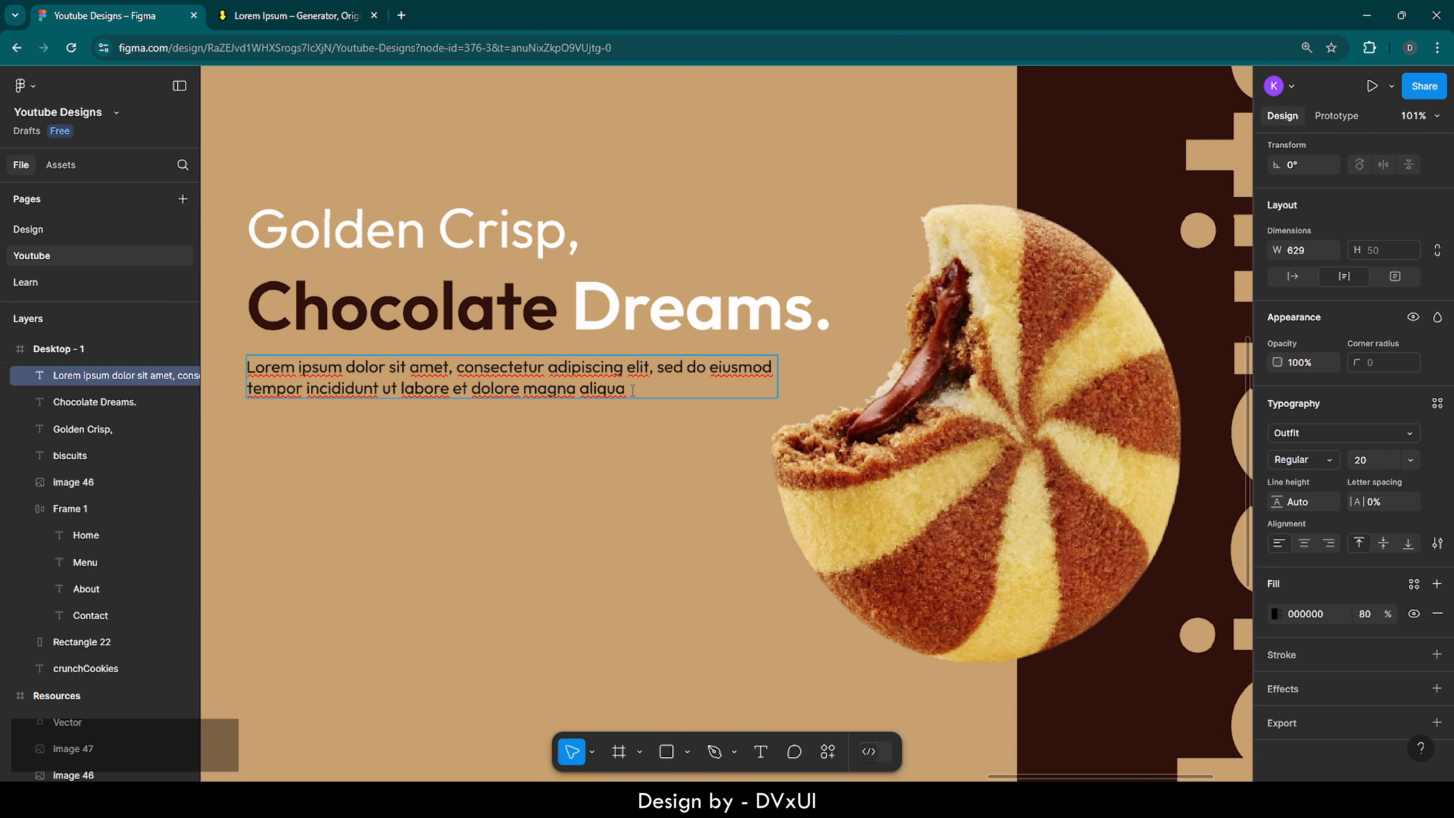
key("ctrl+v")
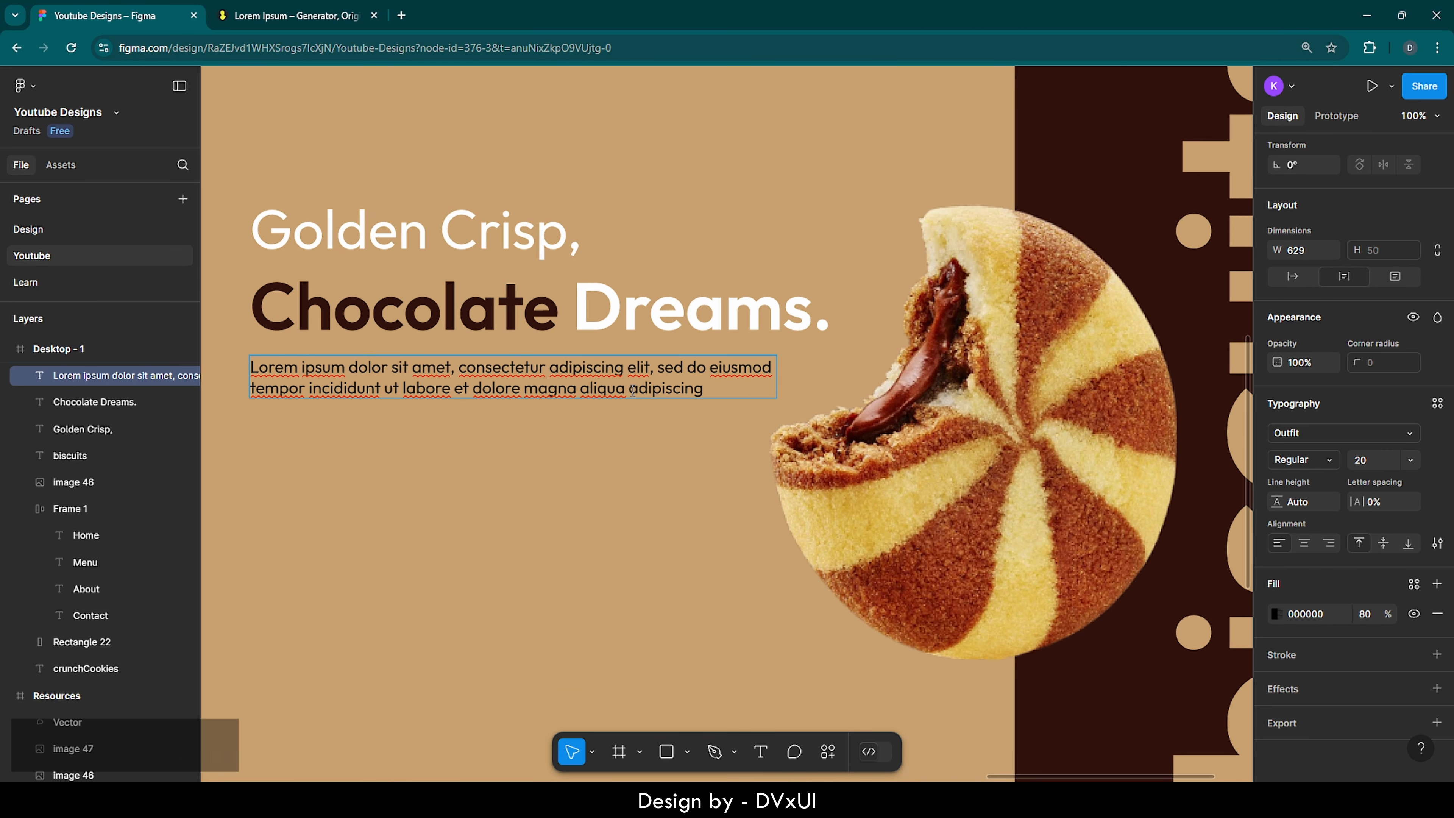
type(".")
key("Escape")
left_click(713, 505)
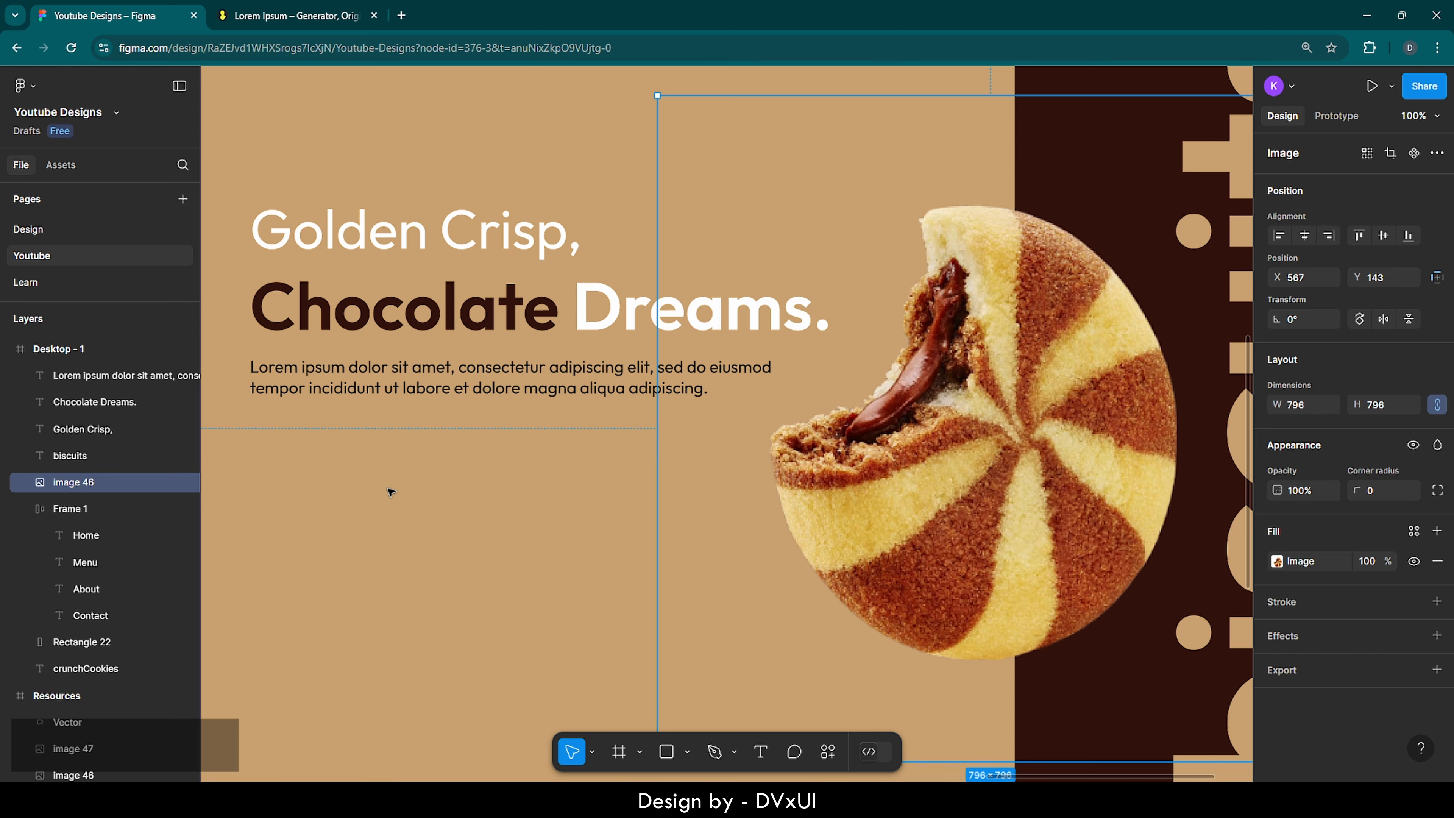
Step: Add the text "Buy Now" on the tan area below the lorem ipsum paragraph
scroll(389, 493, "down", 3)
scroll(389, 493, "down", 1)
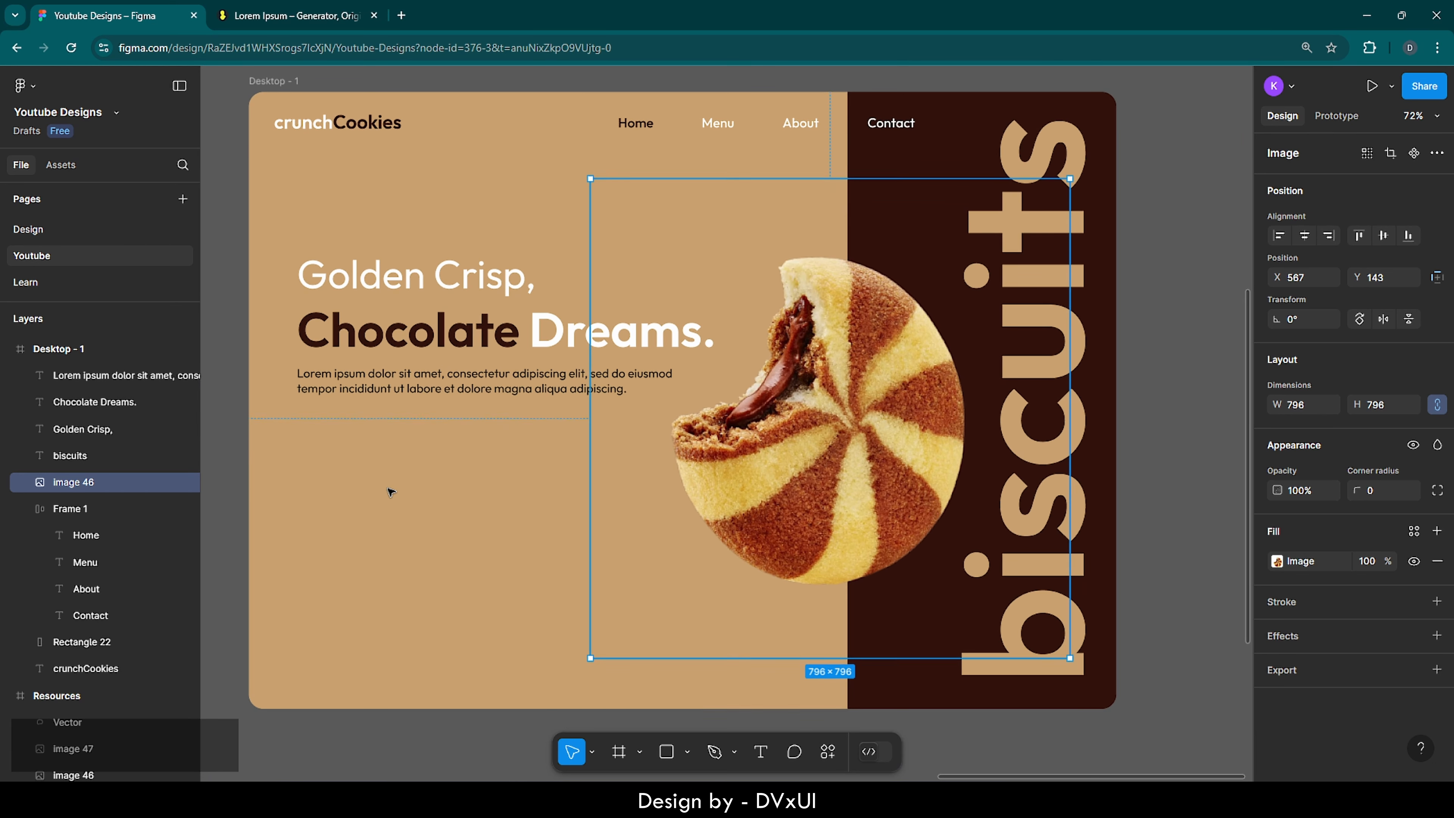
left_click(236, 452)
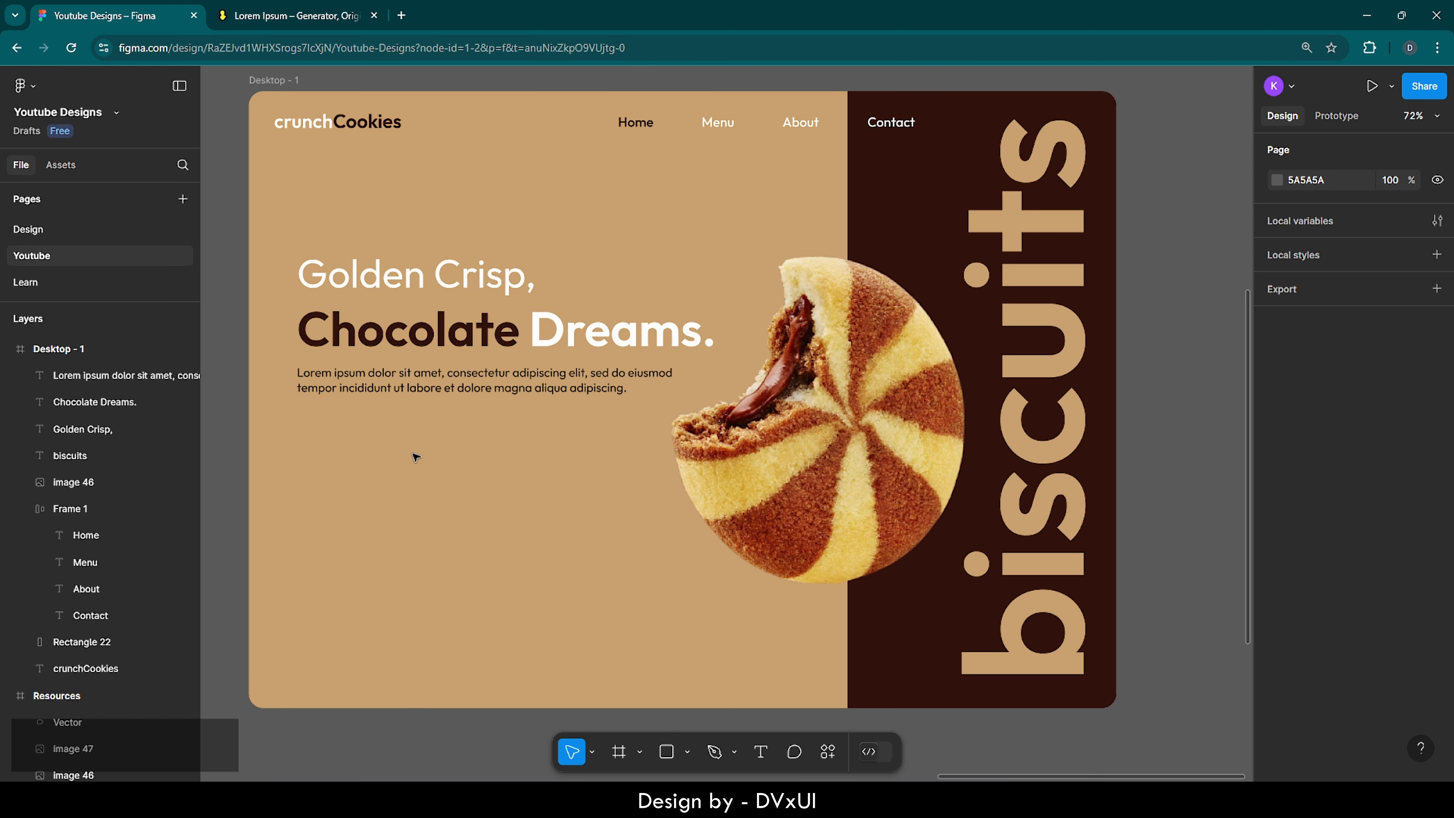
key("t")
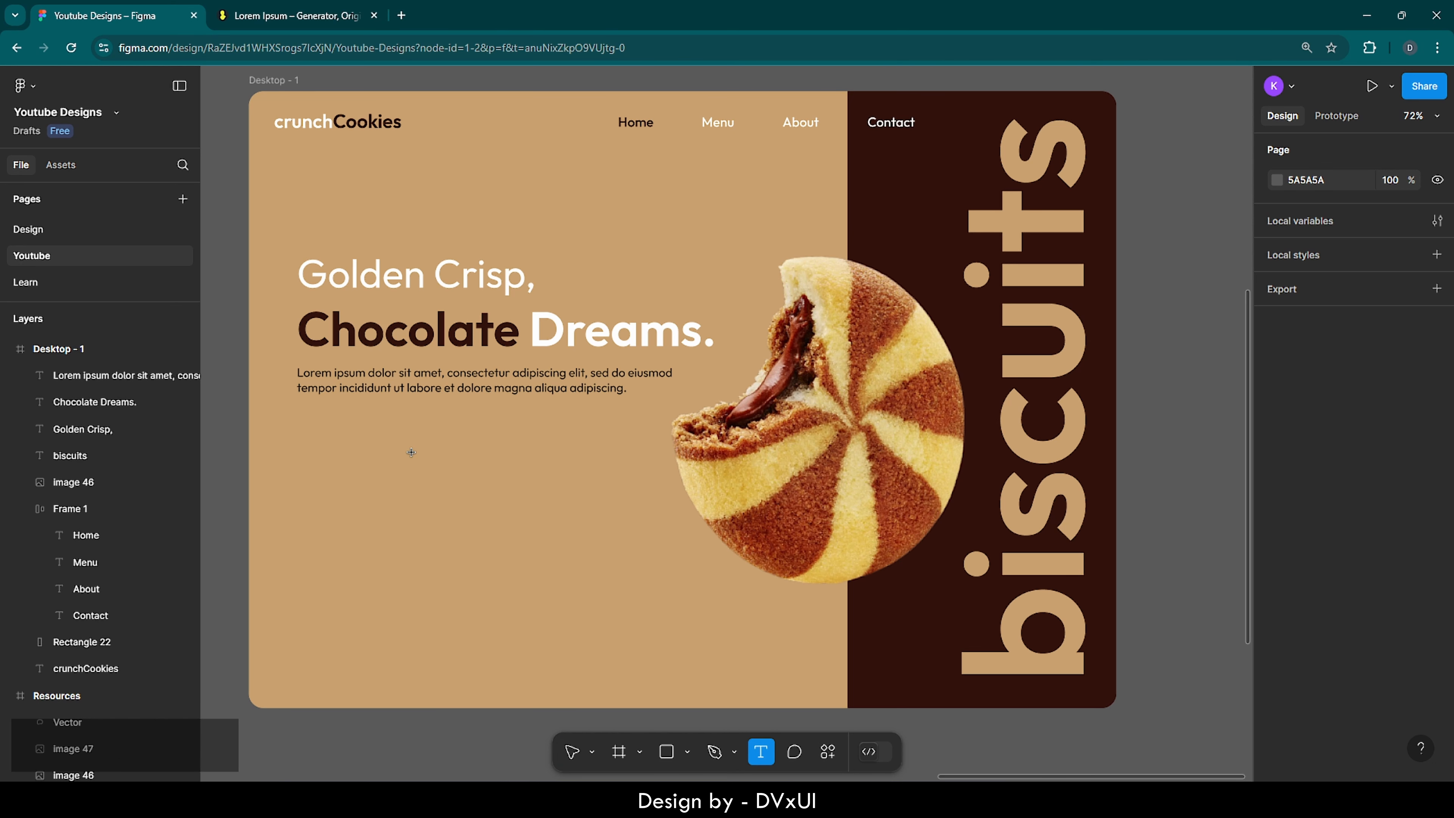
left_click(412, 453)
type("Buy N")
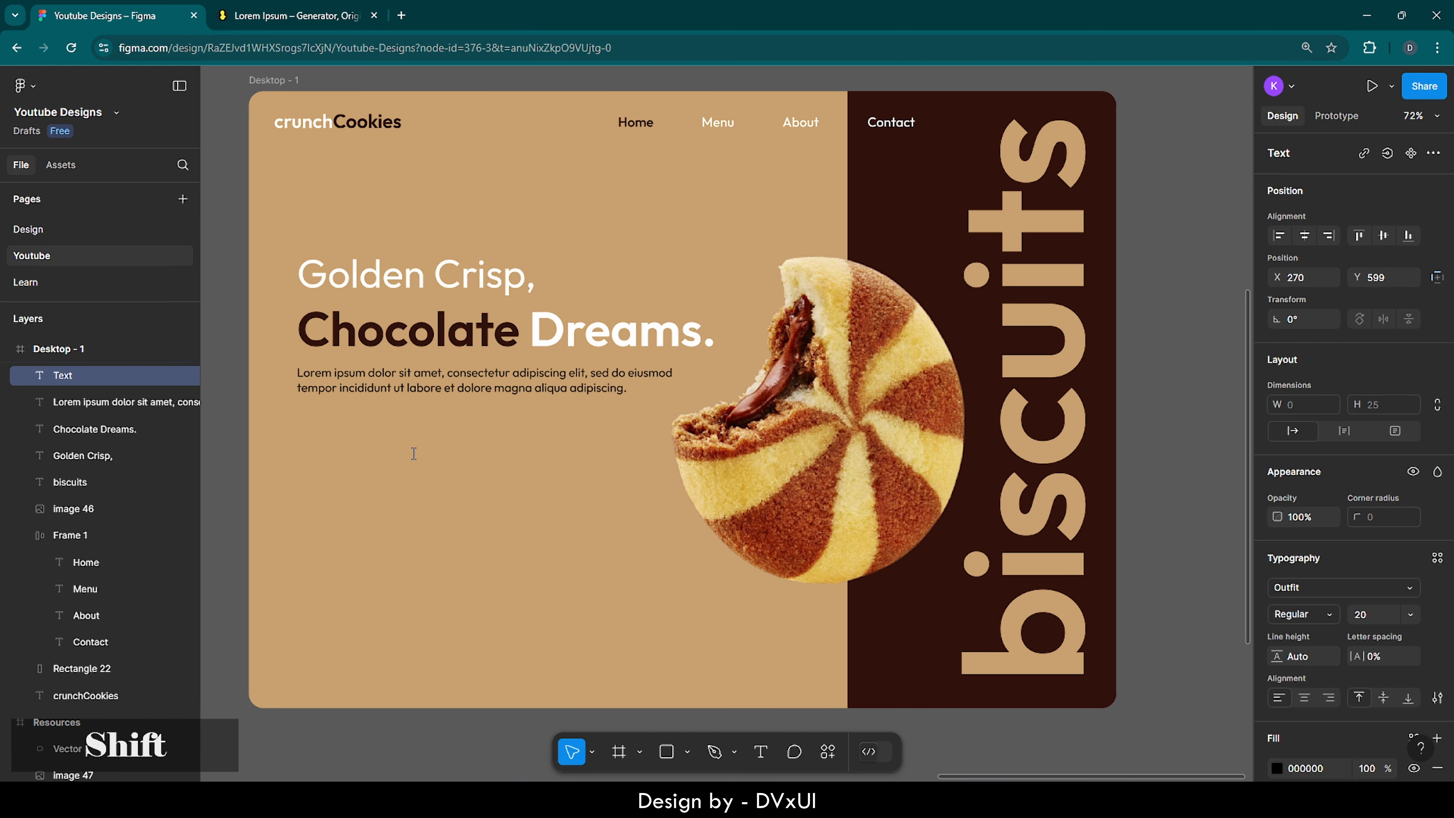
type("ow")
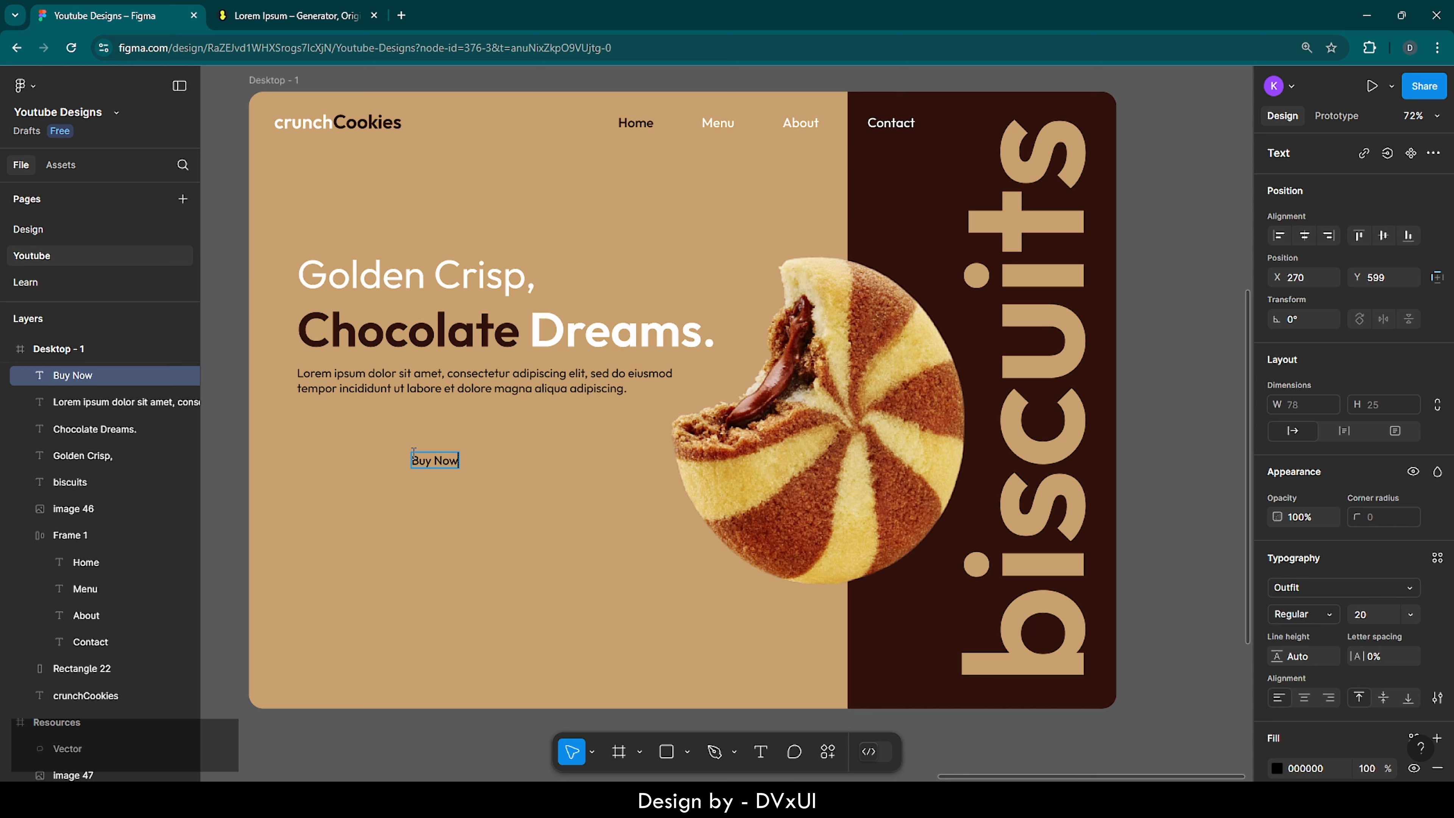
Step: Set the whole "Buy Now" text to Medium weight
key("ctrl+a")
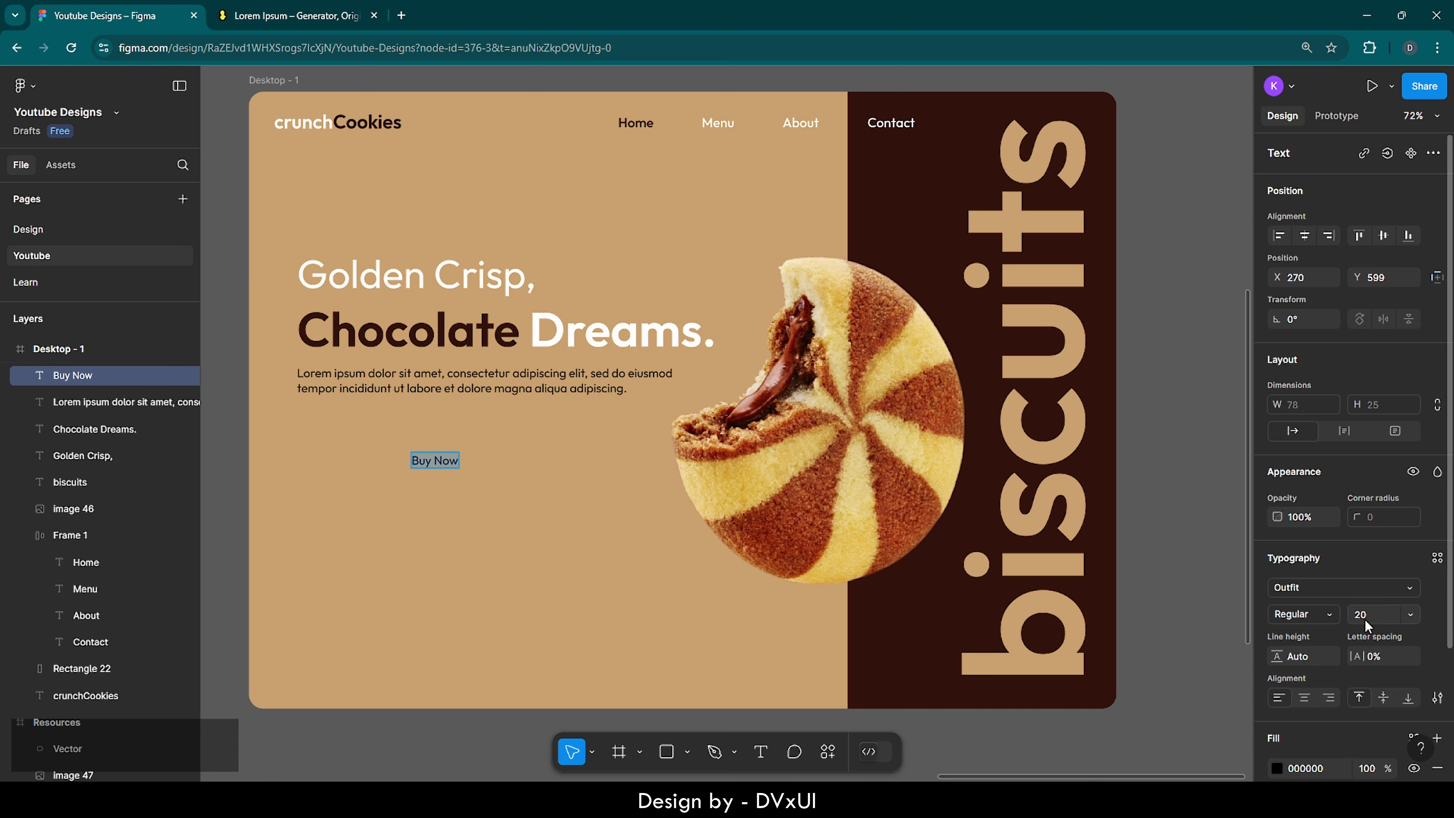
left_click(1306, 615)
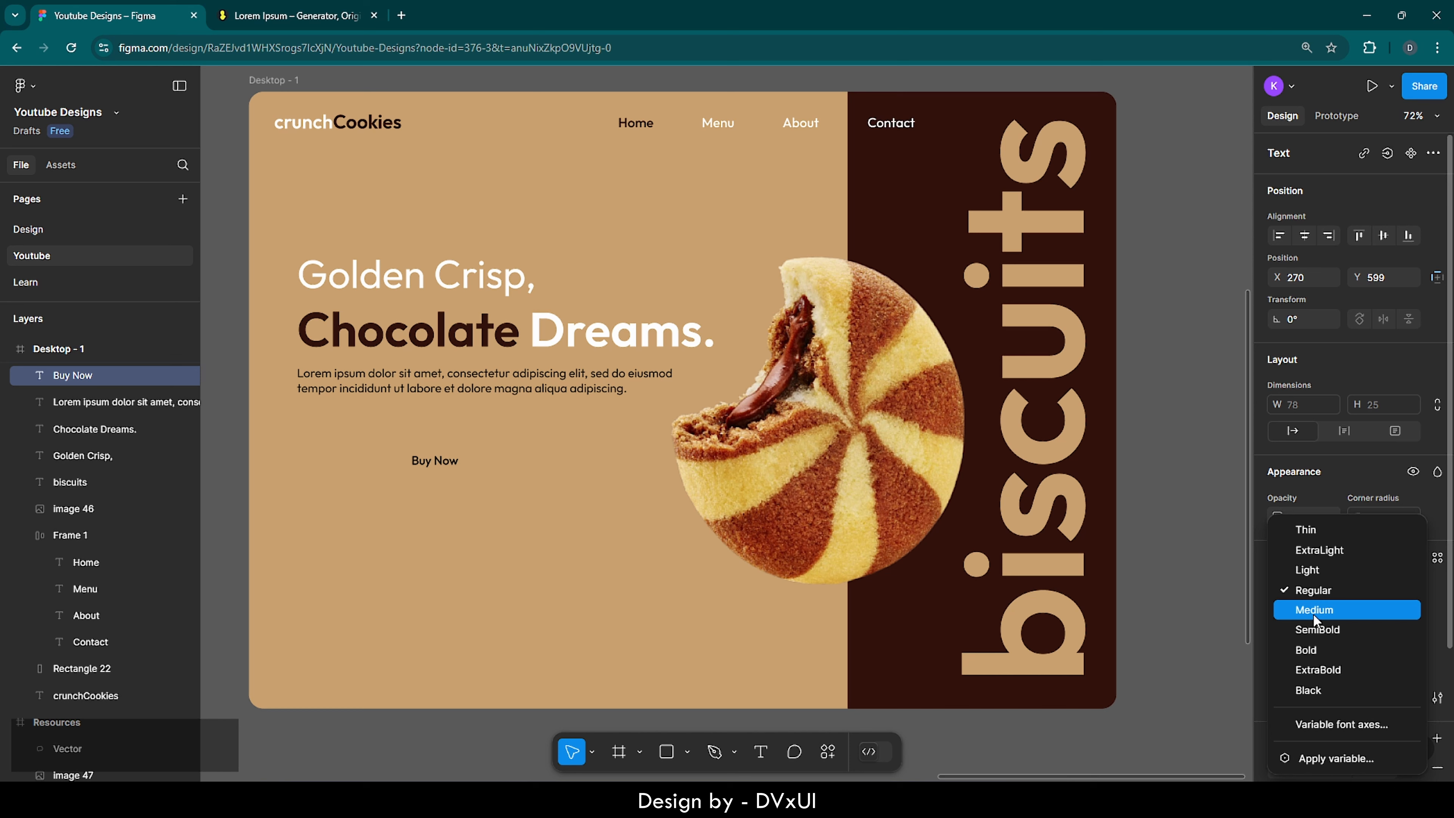
left_click(1313, 611)
scroll(1292, 748, "down", 3)
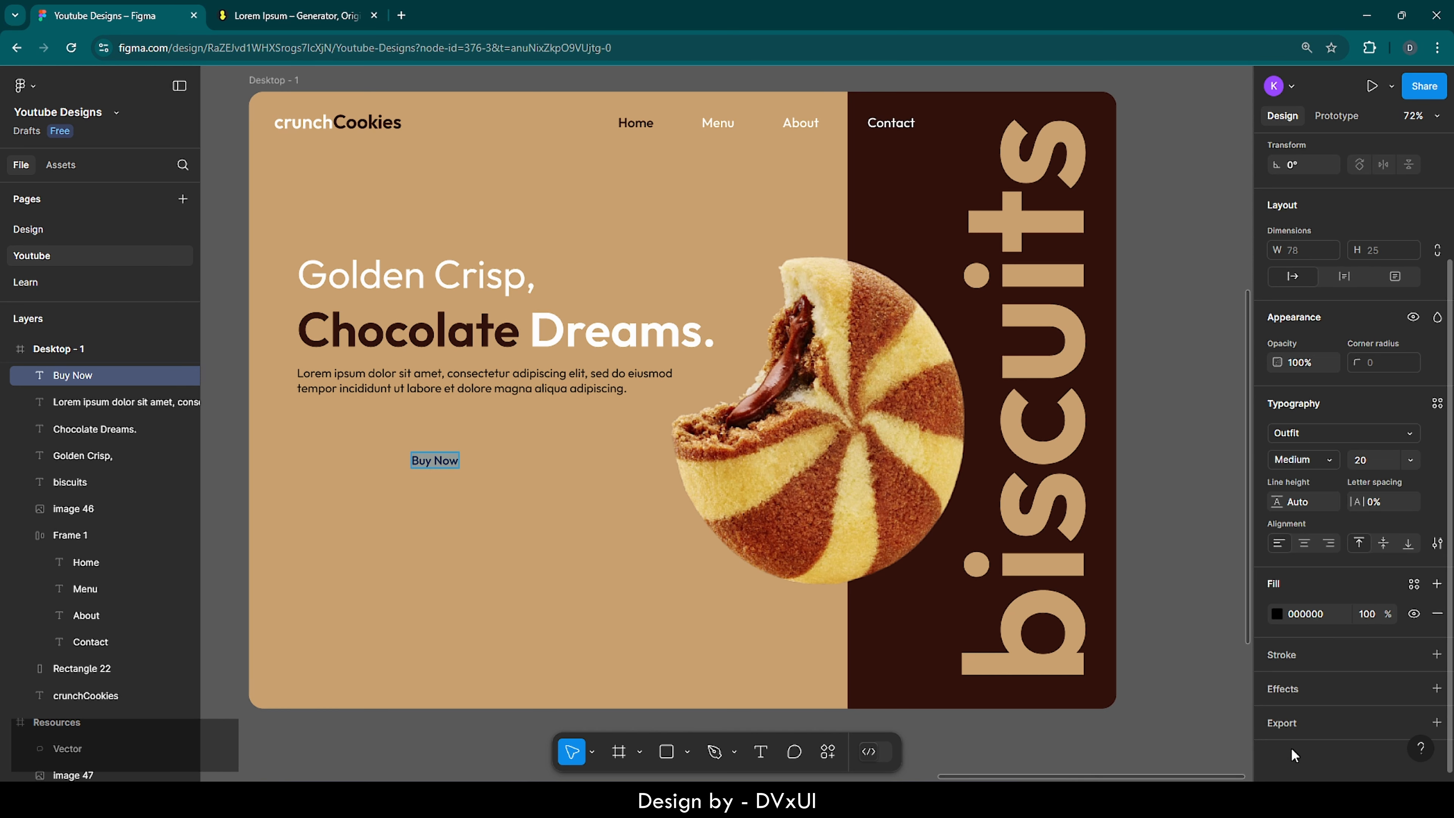
key("Escape")
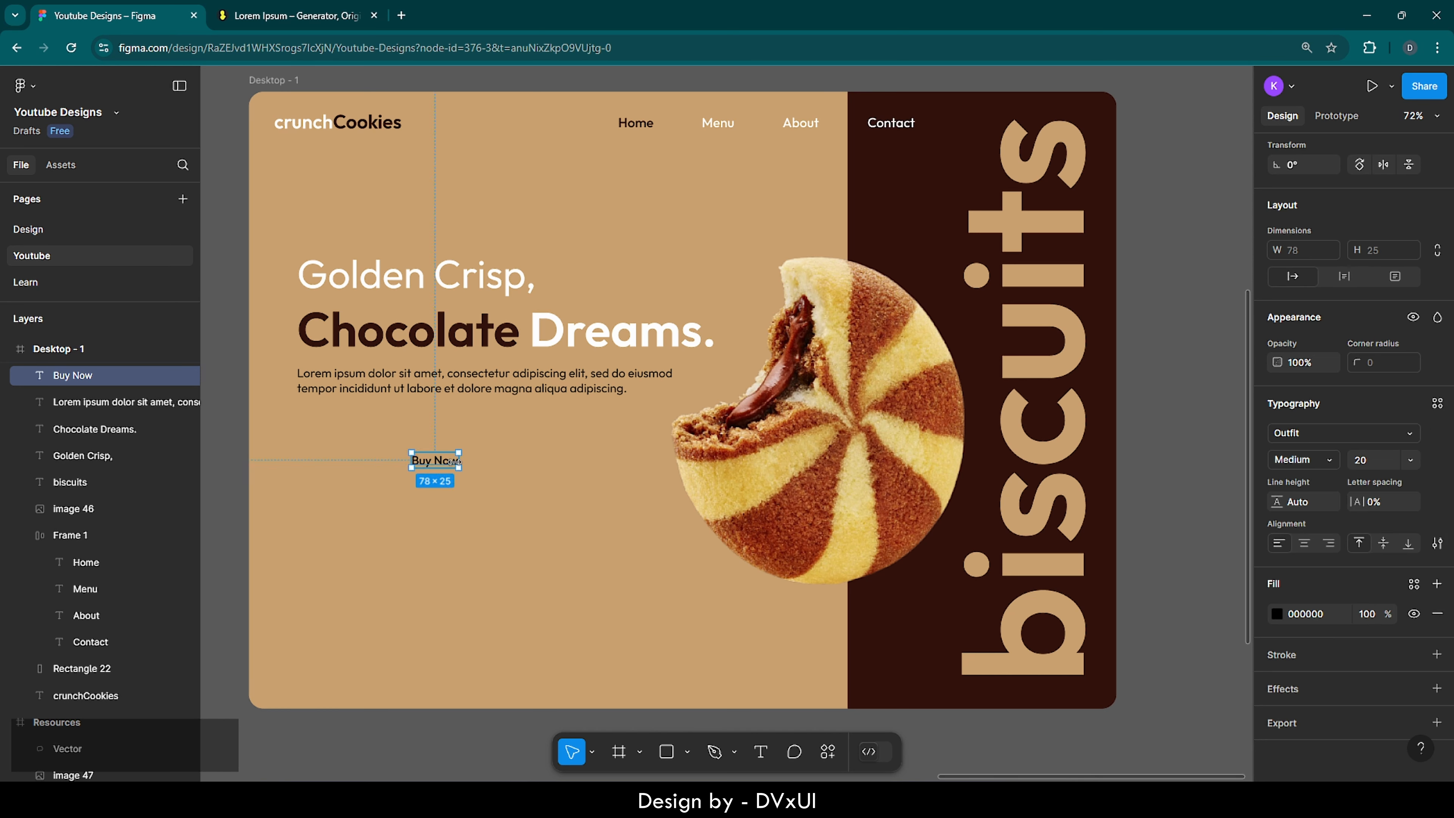
Step: Wrap the "Buy Now" text in an auto layout frame with 22 horizontal and 14 vertical padding
right_click(447, 464)
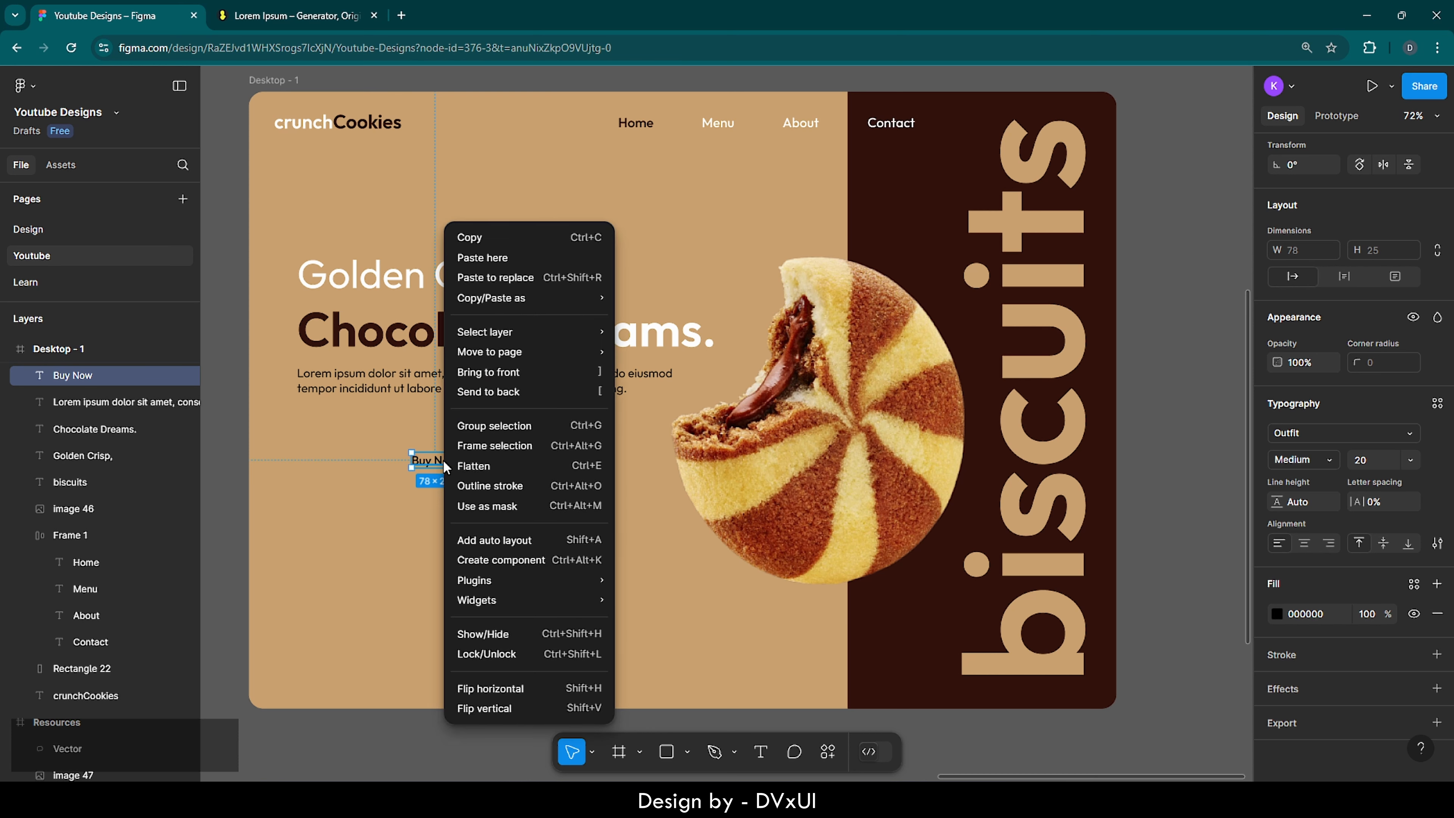
left_click(476, 541)
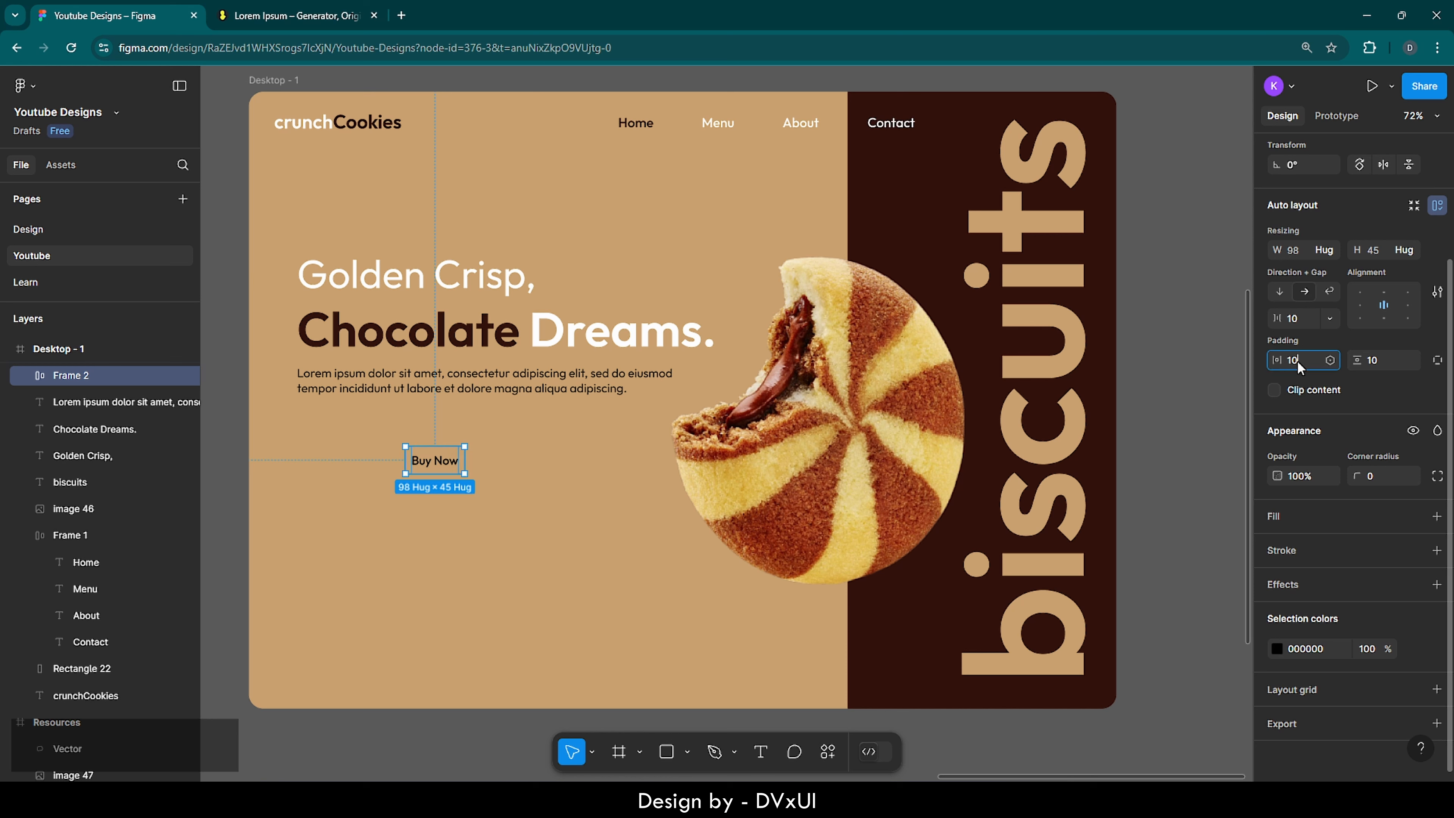
key("BackSpace")
type("22")
key("Return")
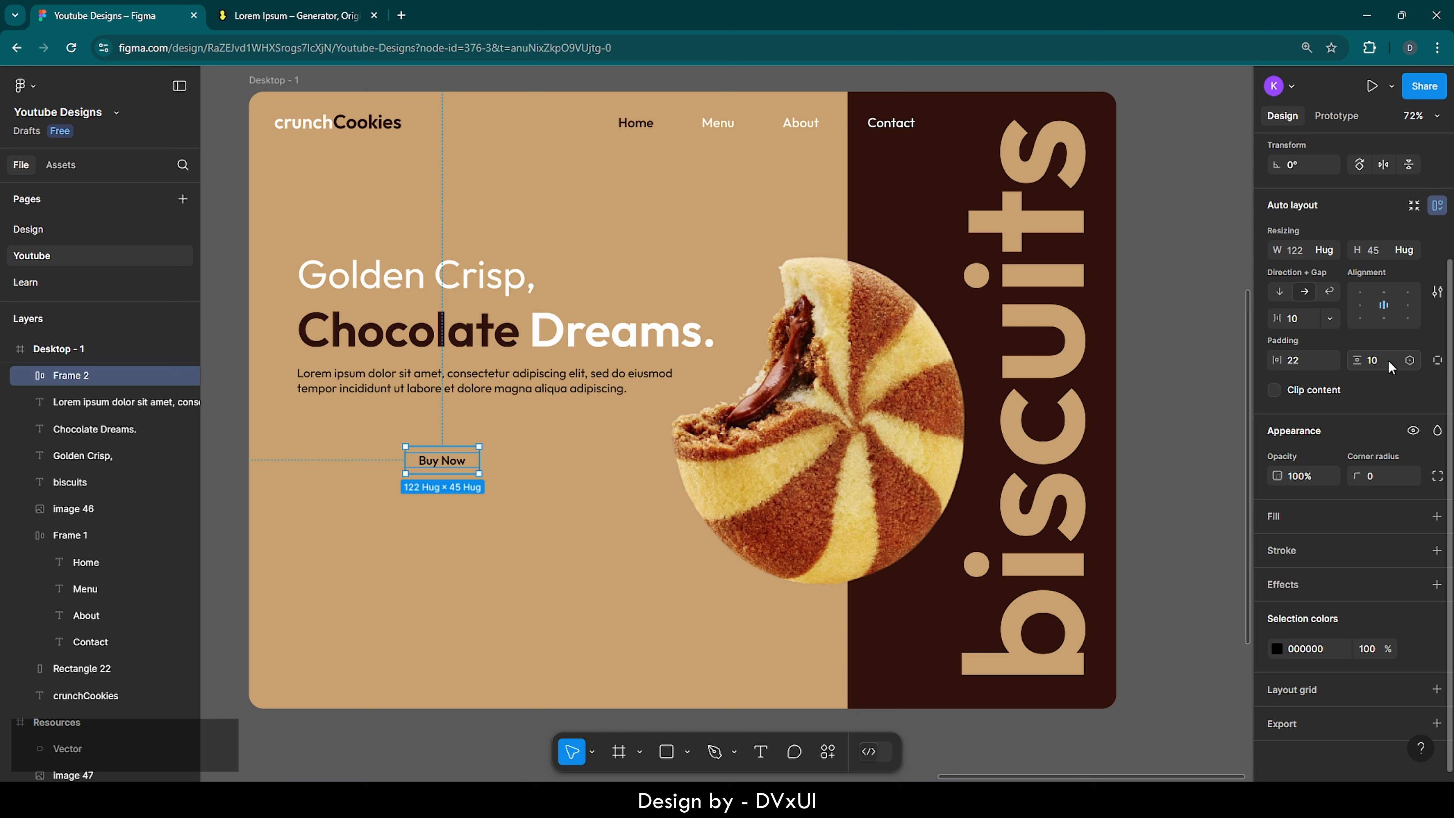
type("14")
key("Return")
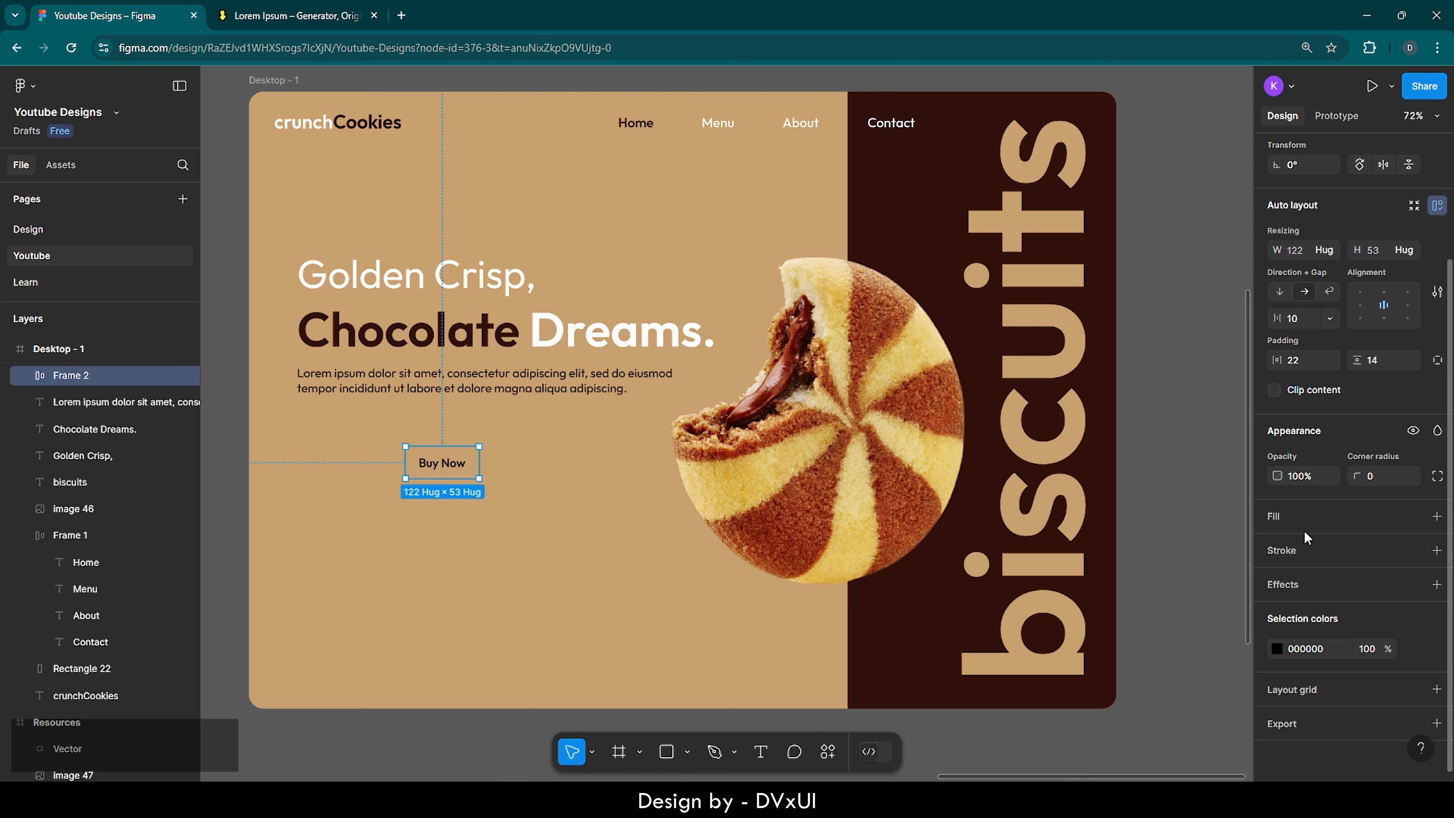
Step: Give the "Buy Now" frame a fill in the page's dark brown 31110B
left_click(1281, 514)
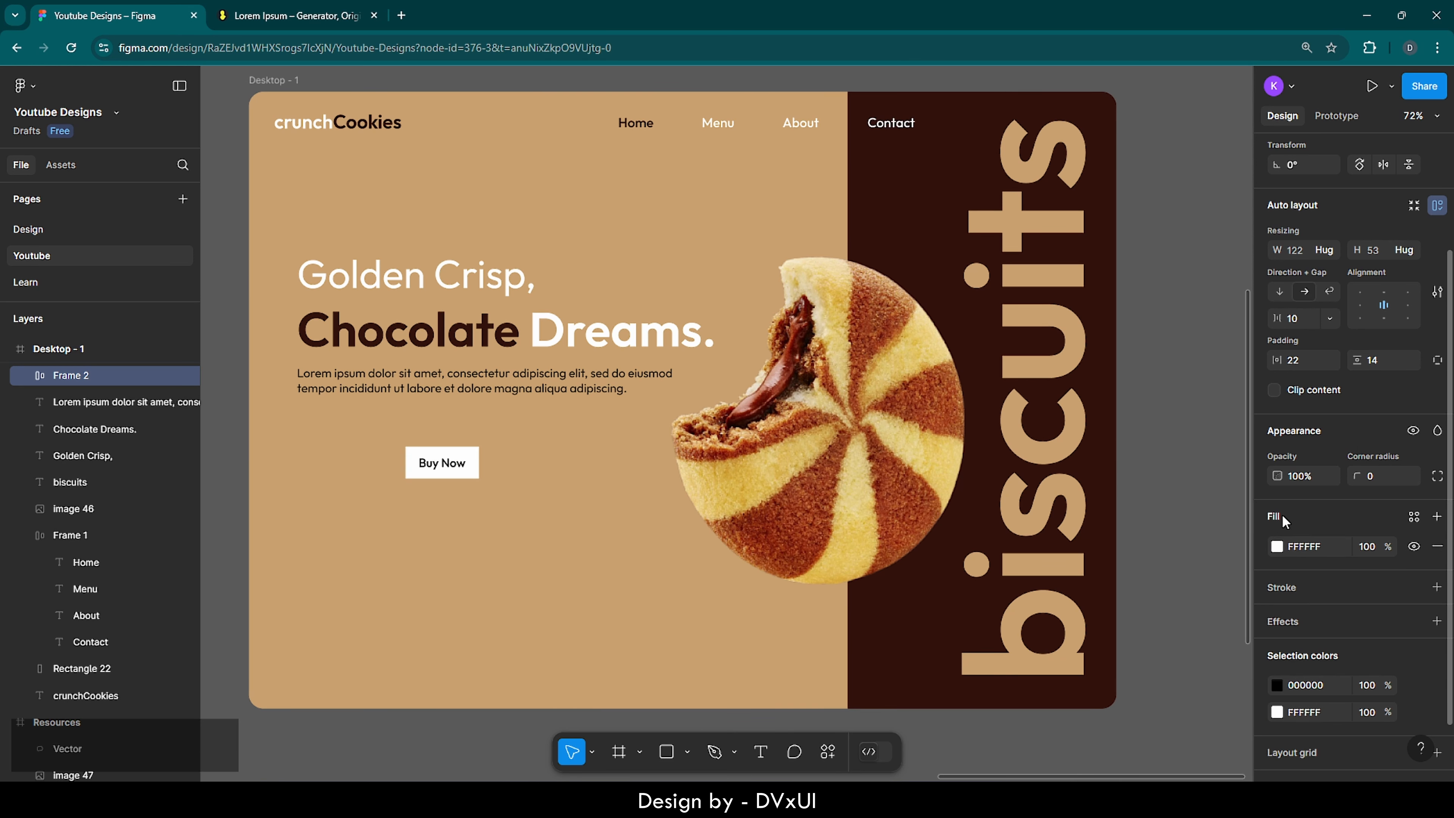
left_click(1277, 546)
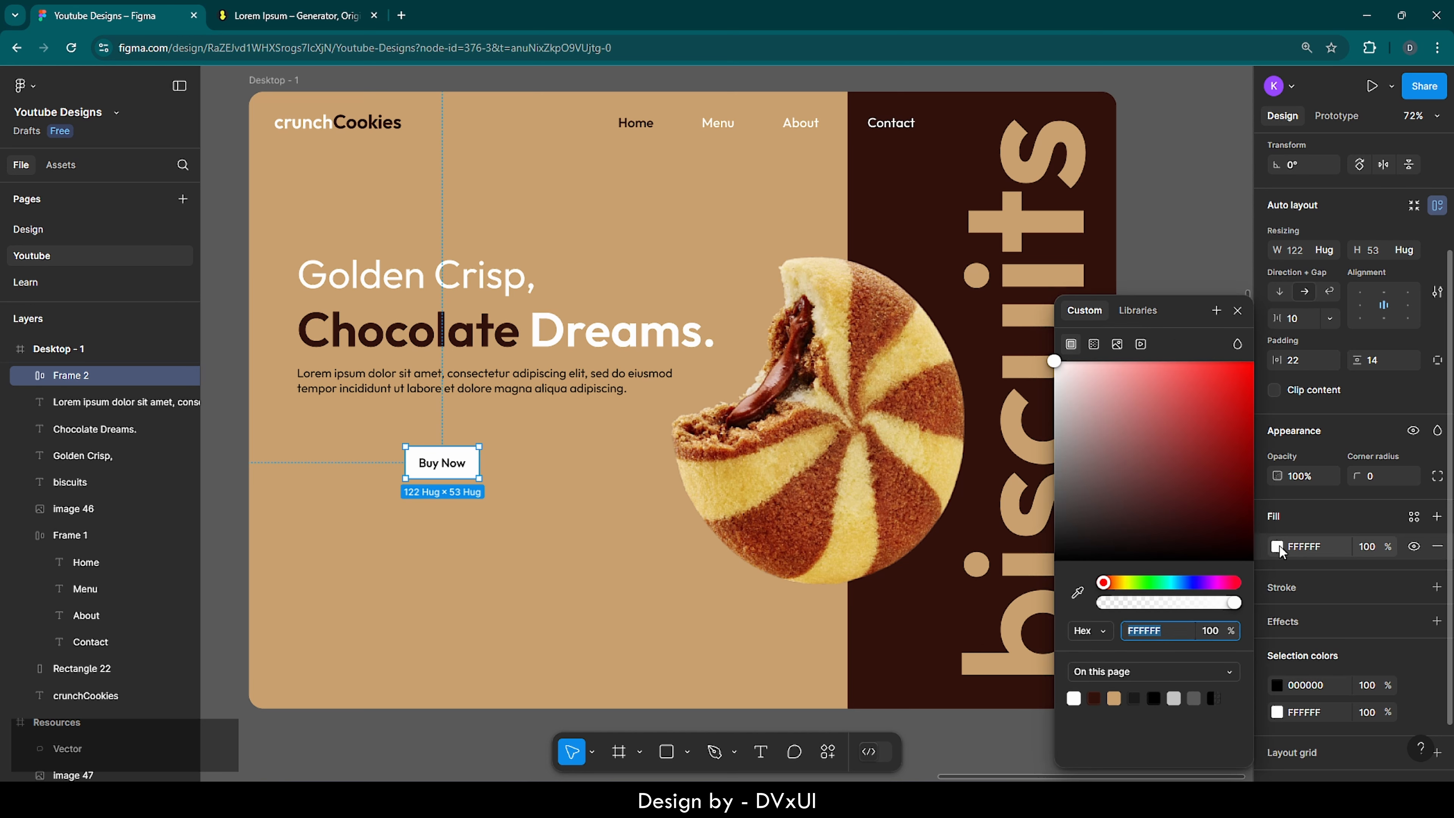
left_click(1095, 696)
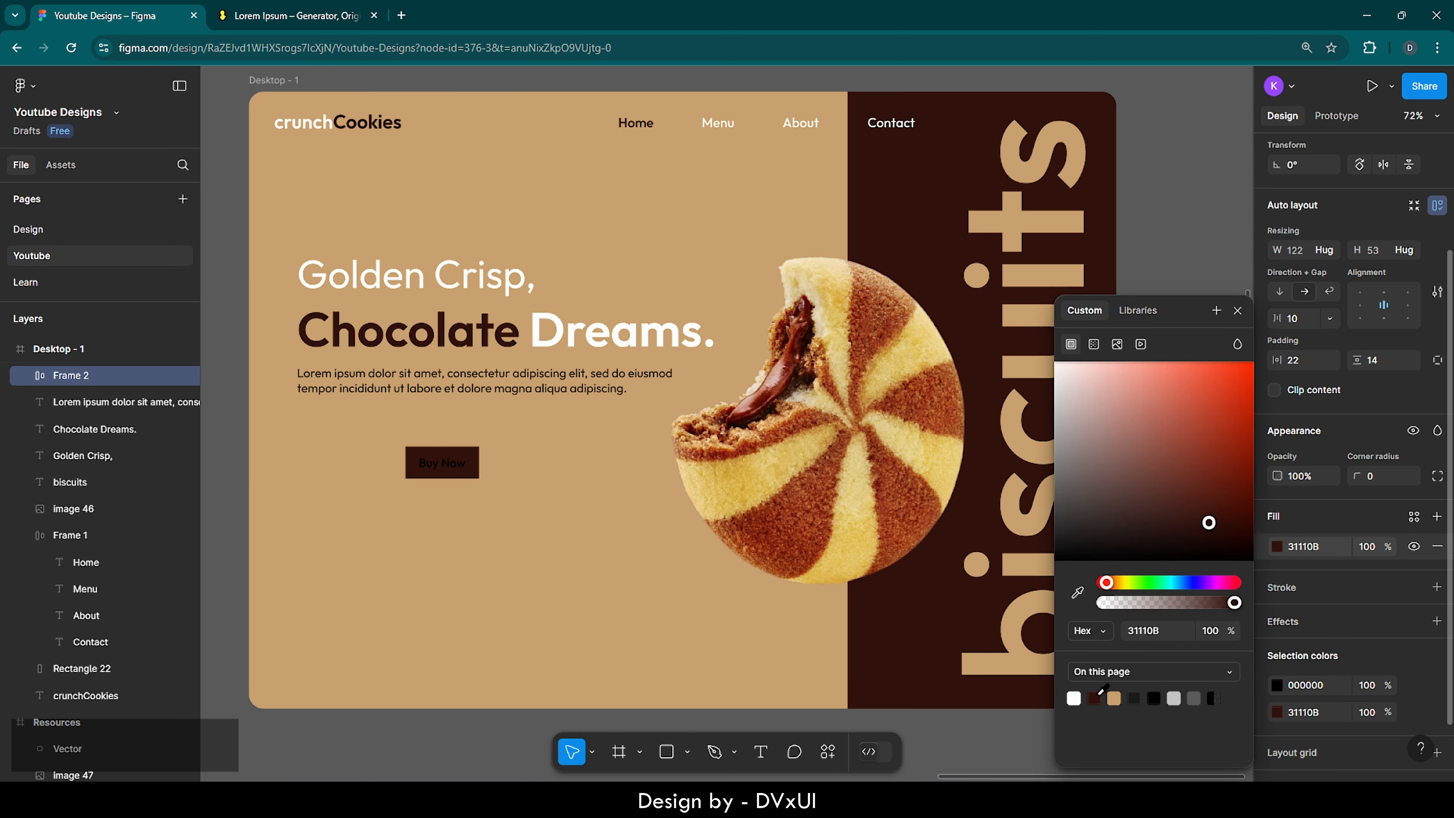
left_click(1237, 310)
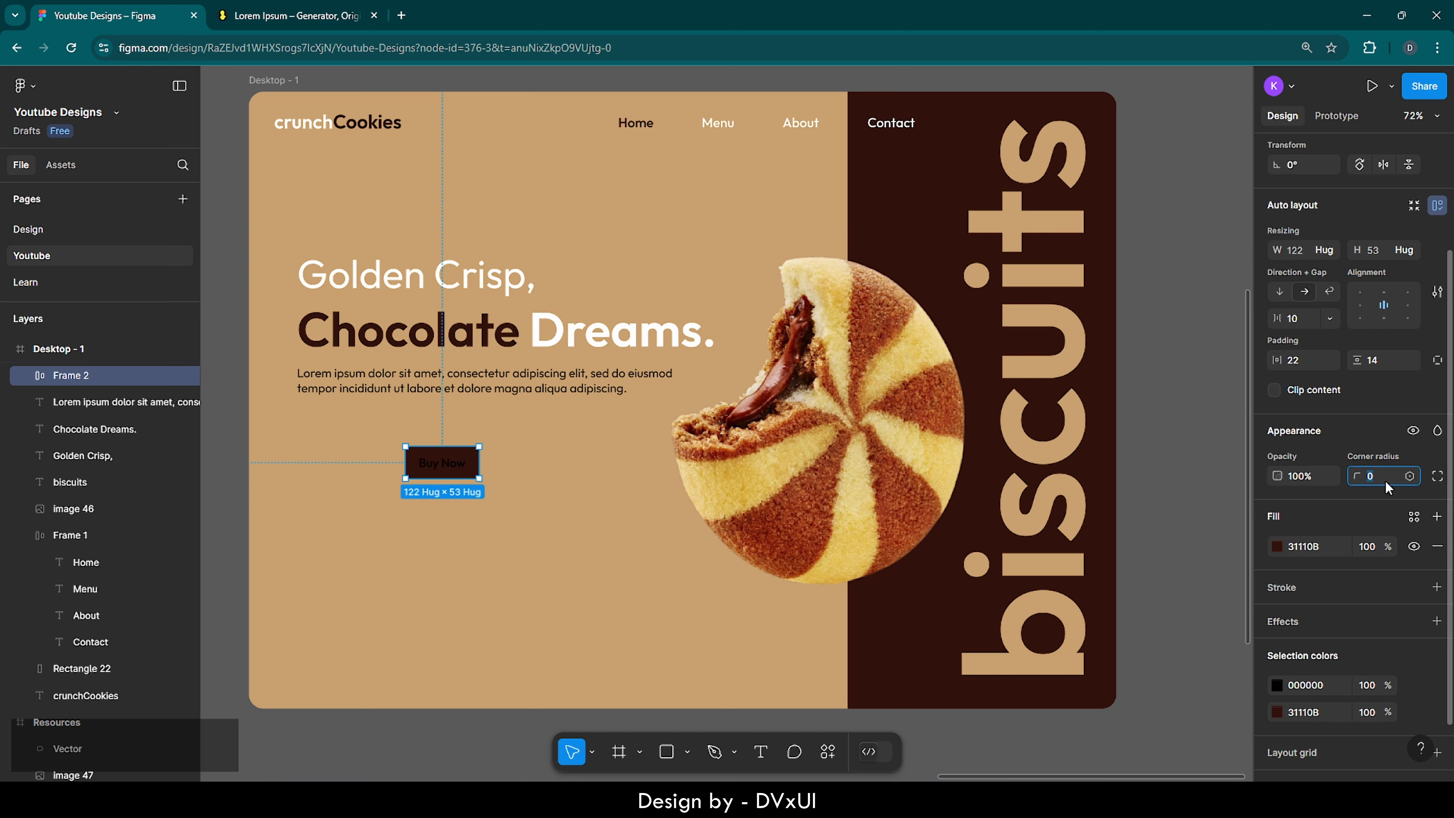
Step: Round the corners of the "Buy Now" button with a radius of 40
key("shift")
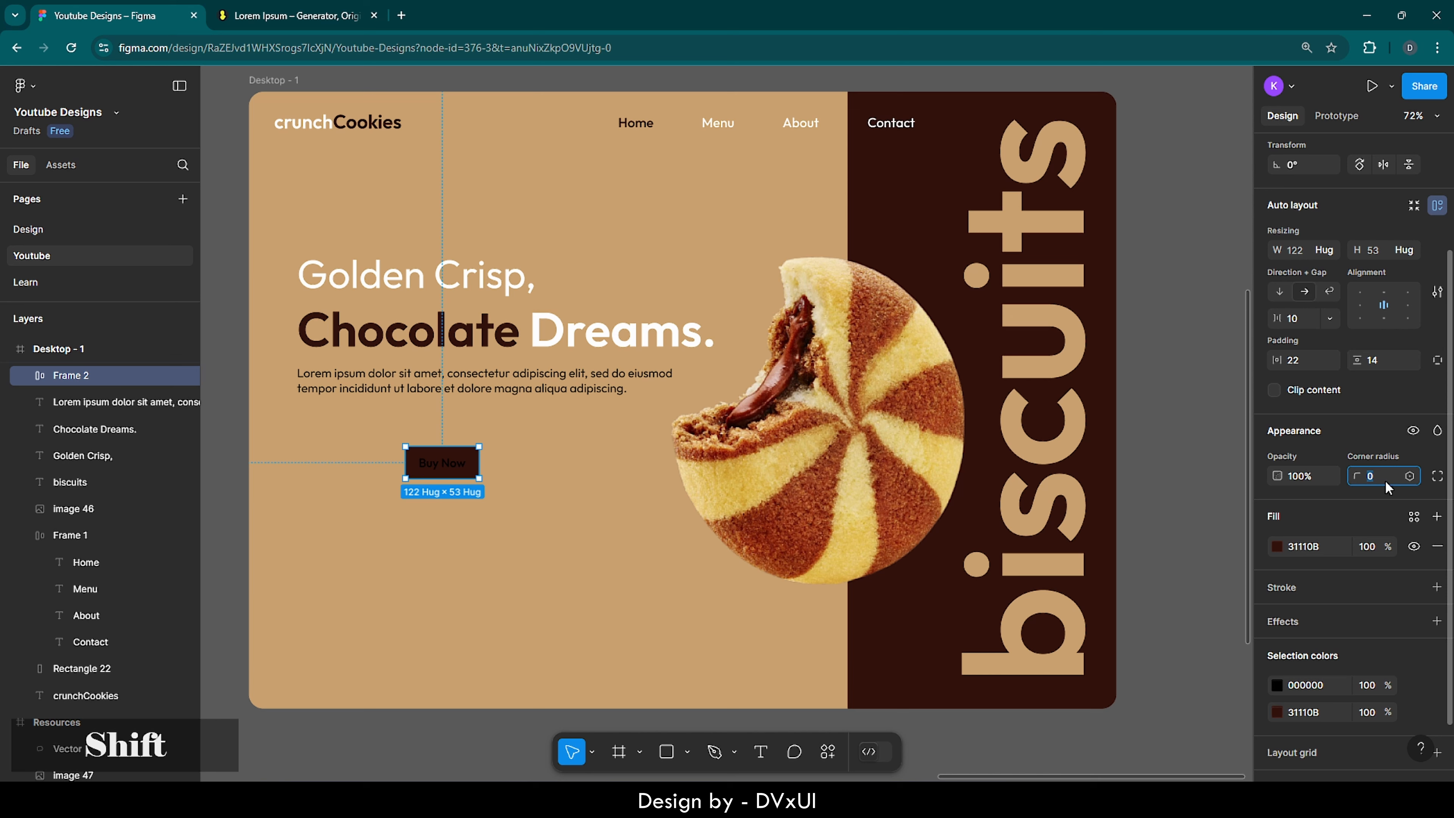
key("shift+Up")
key("shift+Up")
key("shift+Up")
key("shift+Up")
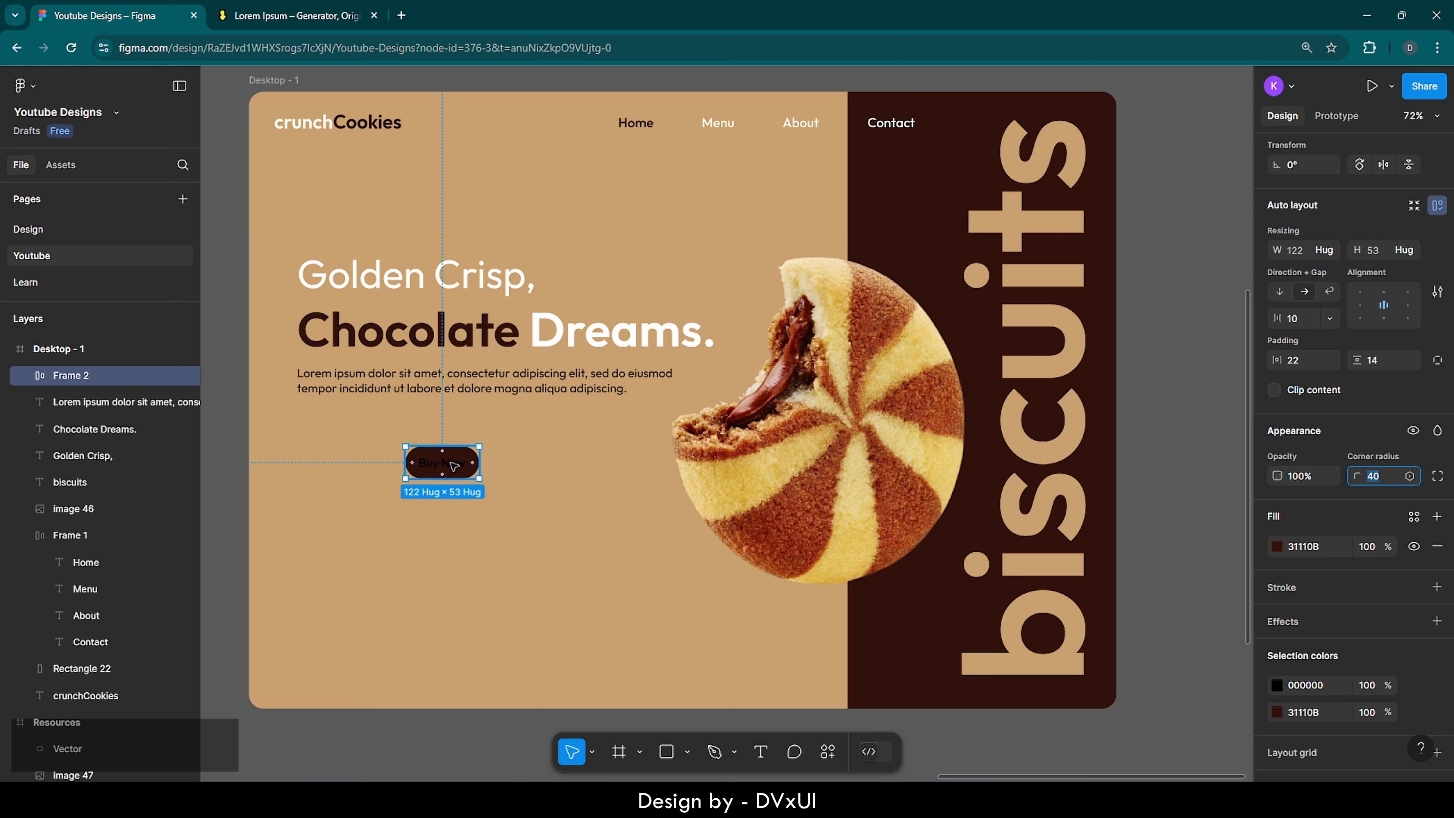
Step: Recolour the "Buy Now" label to tan C9A16E and place the button just below the paragraph, left-aligned with it at X 80, Y 530
double_click(454, 466)
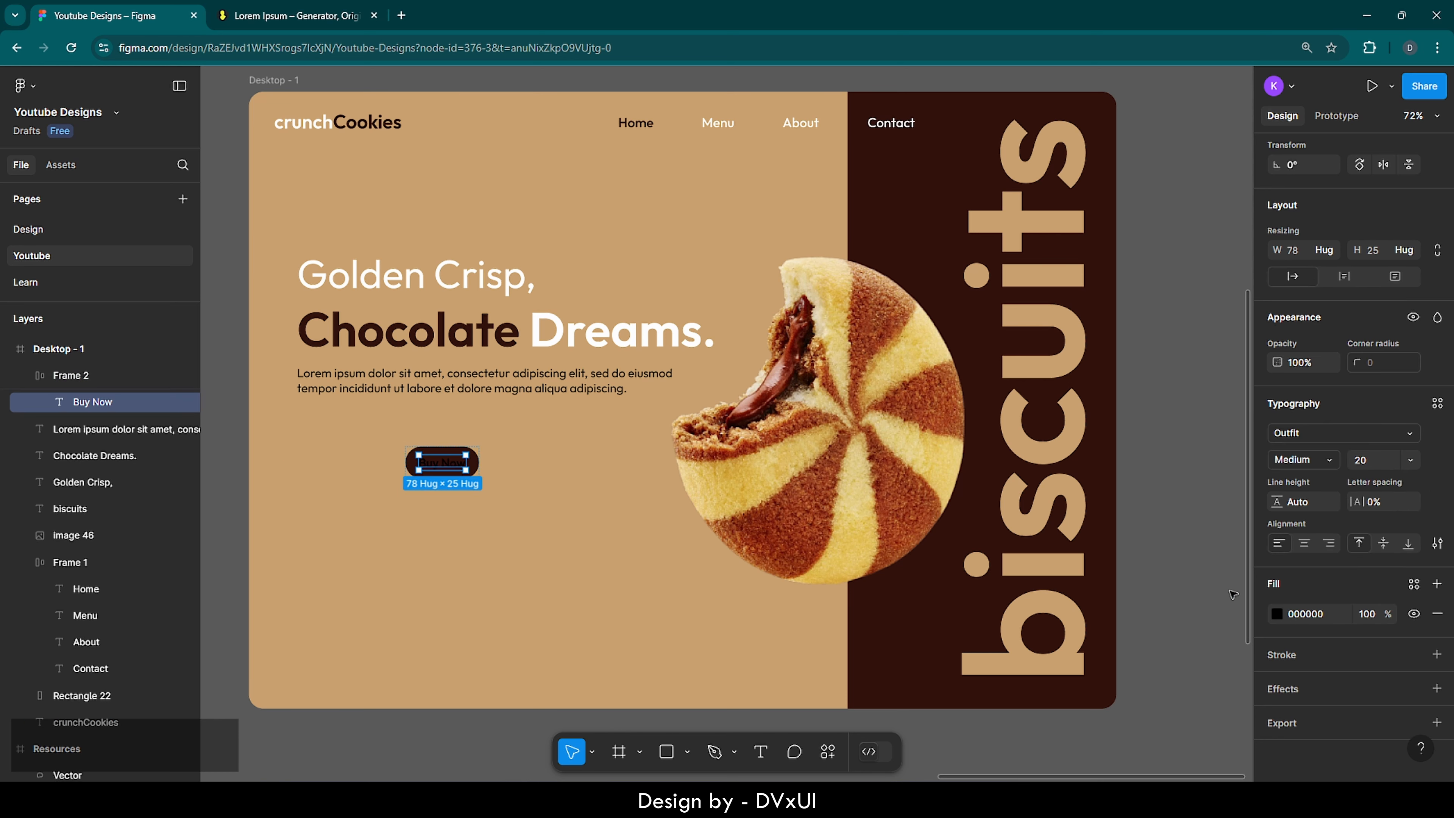
left_click(1277, 614)
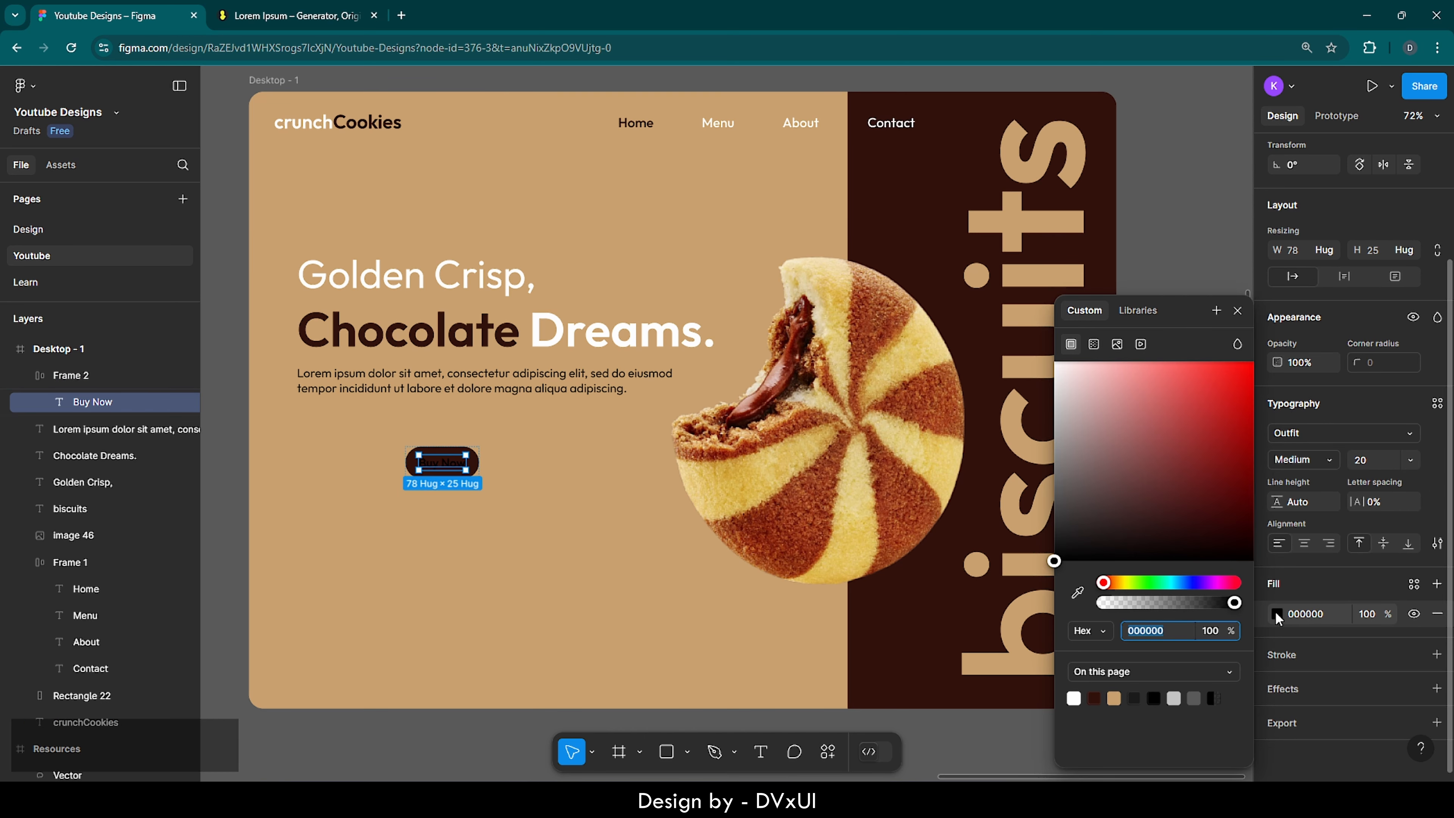
left_click(1116, 697)
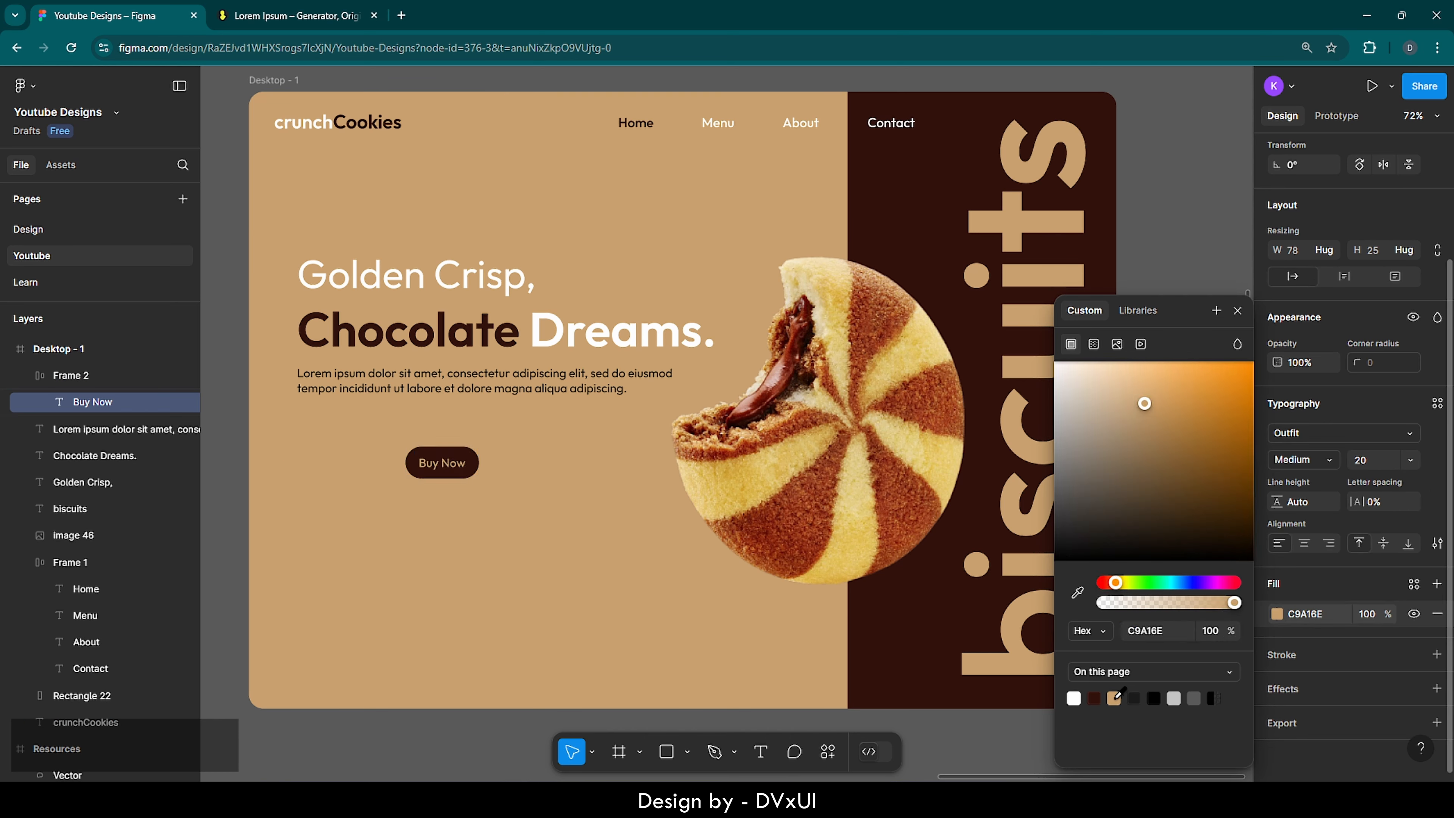
left_click(565, 591)
left_click_drag(445, 467, 334, 432)
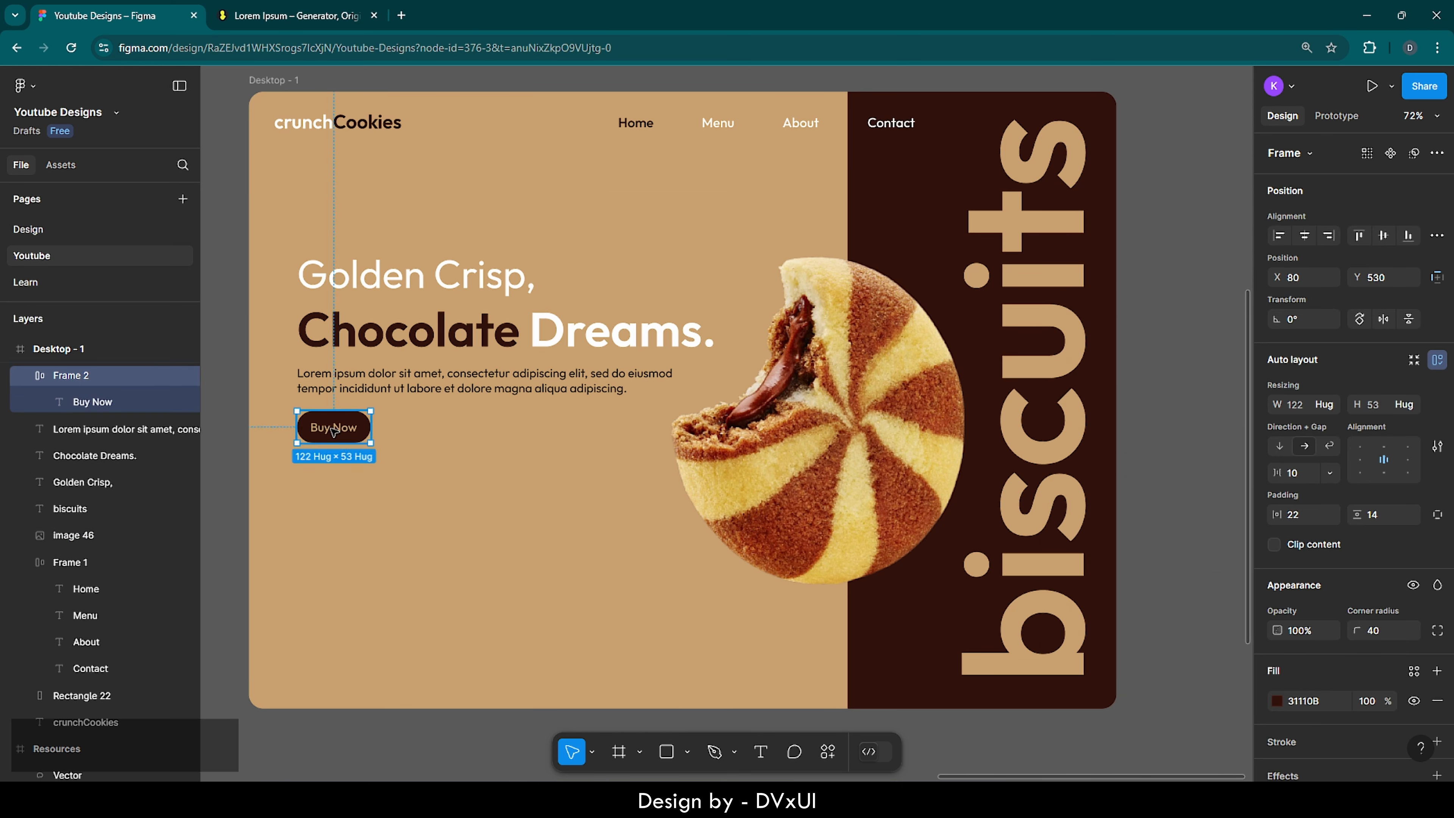
left_click(462, 443)
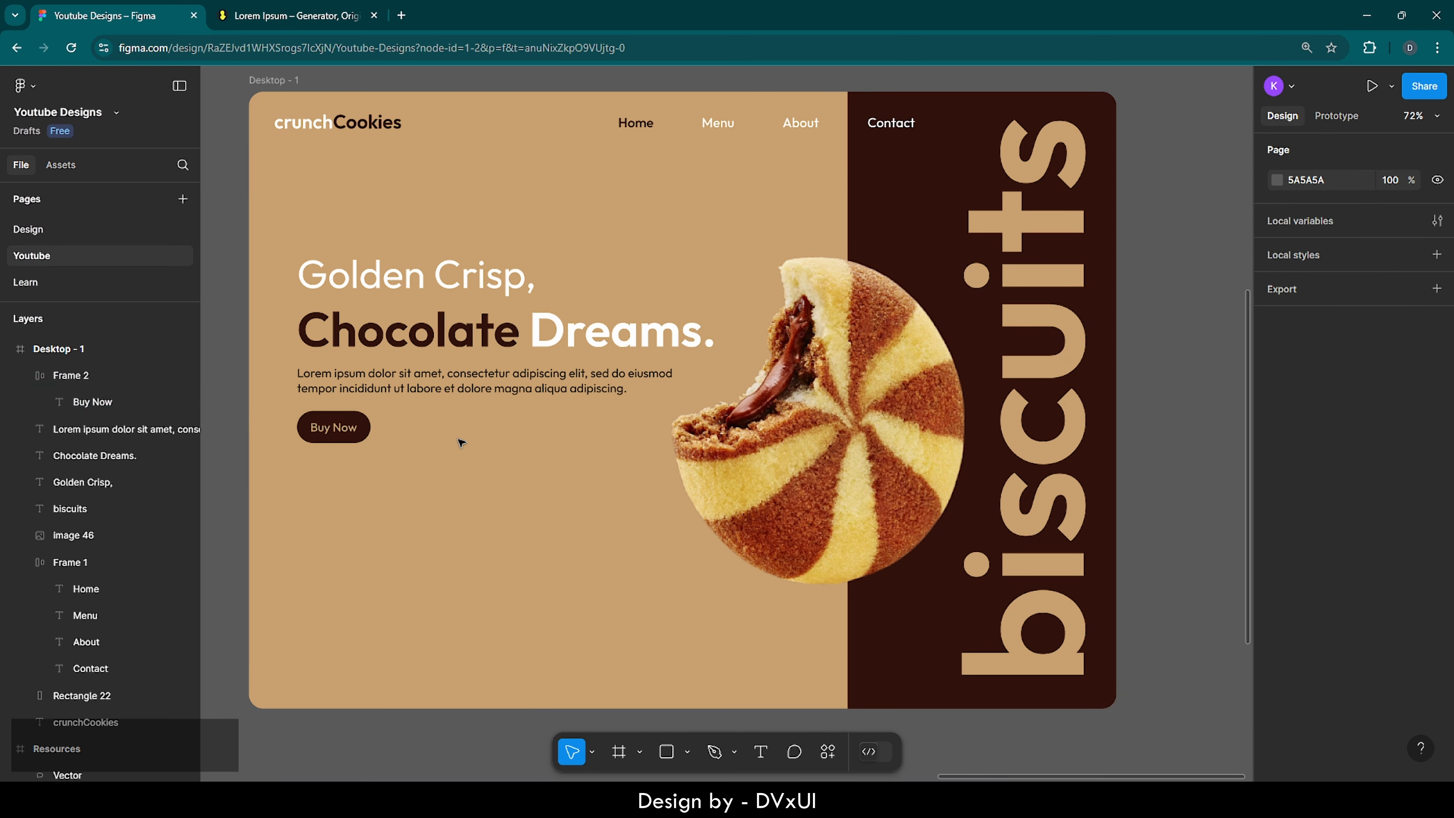
Step: Duplicate the "Buy Now" button and place the copy to its right at the same height, at X 224
left_click(332, 424)
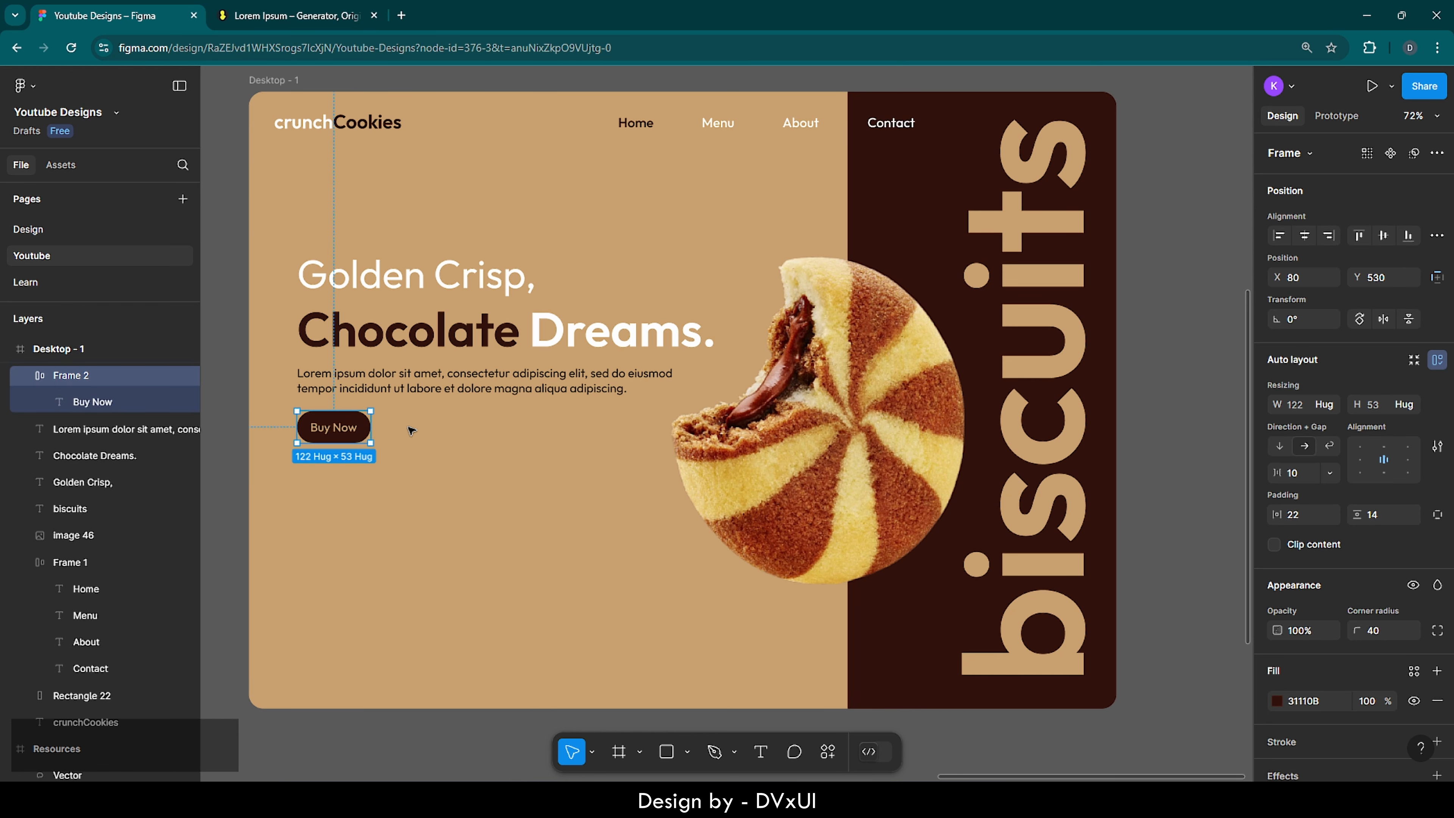
key("ctrl+v")
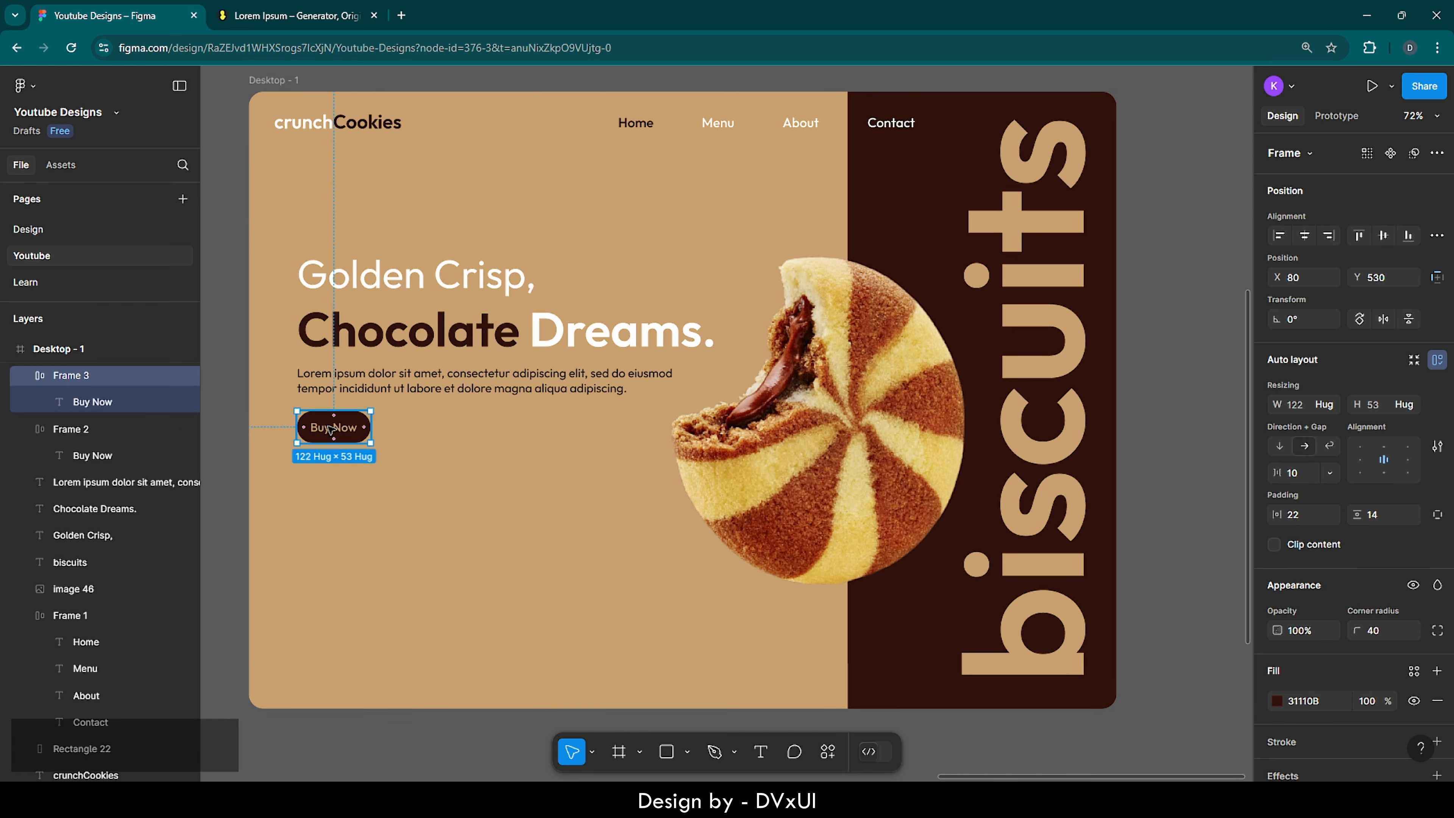
left_click_drag(334, 430, 417, 429)
Step: Change the label of the copied button to "All Menu"
double_click(417, 428)
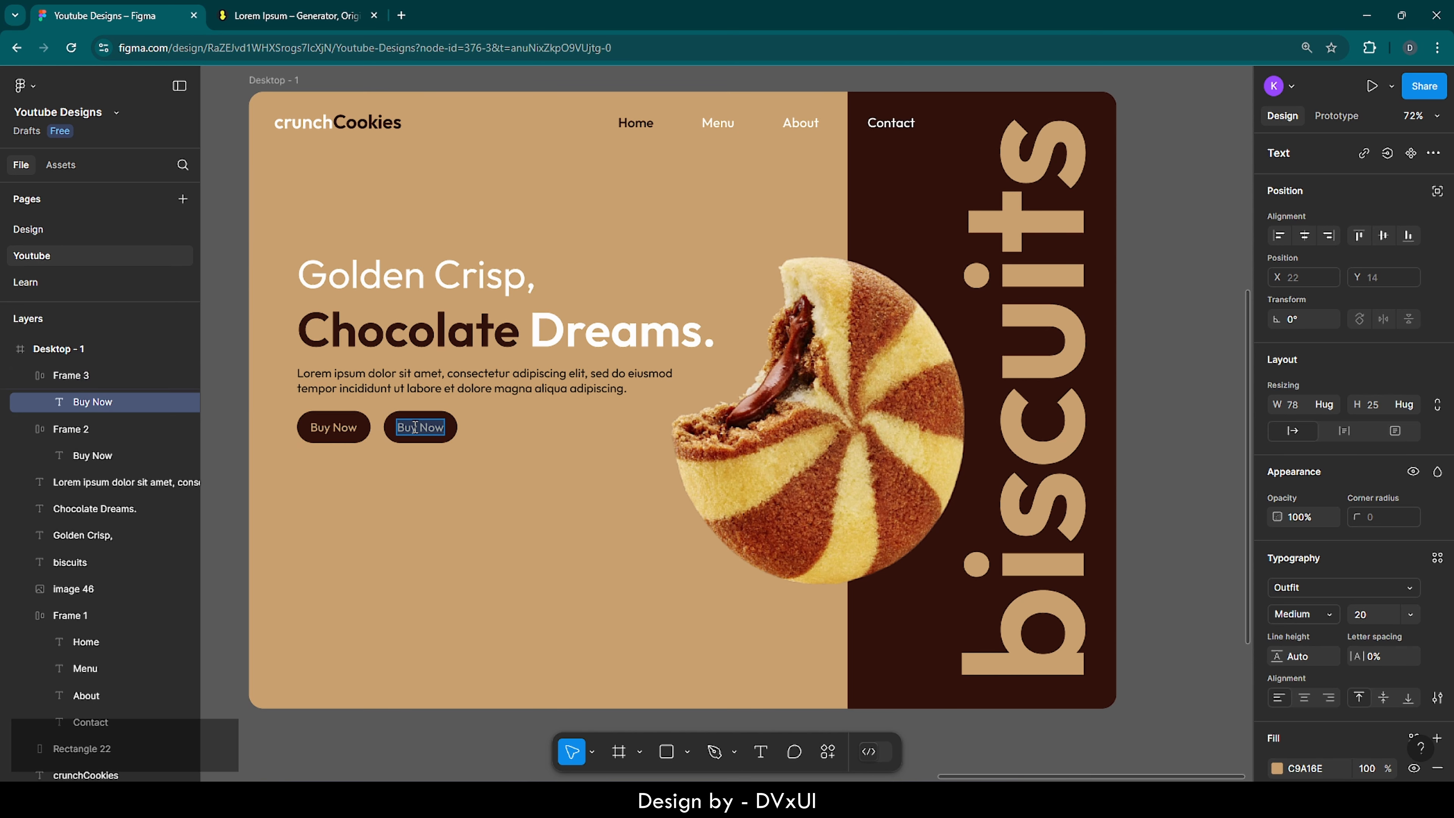
key("BackSpace")
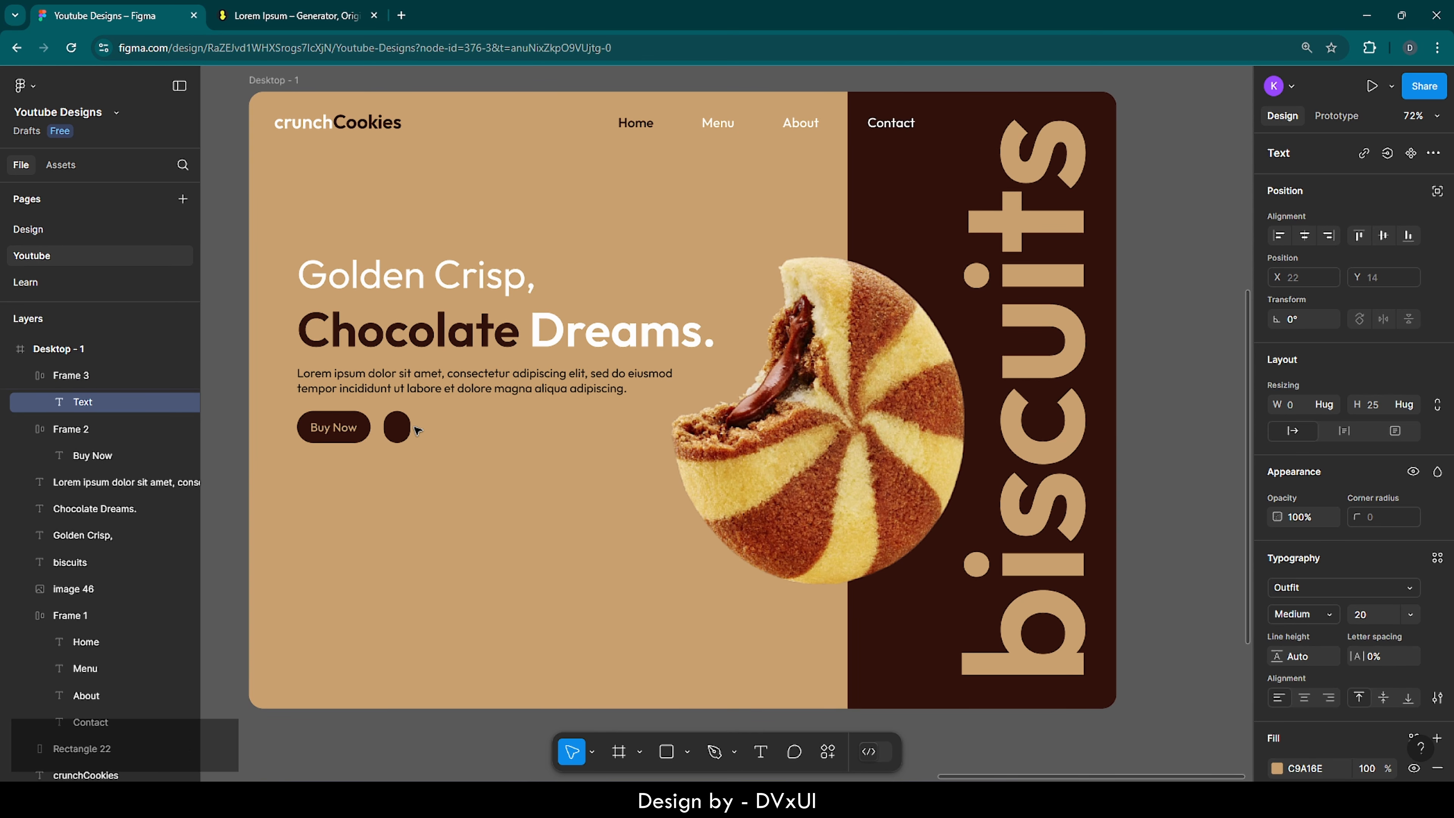
type("All Menu")
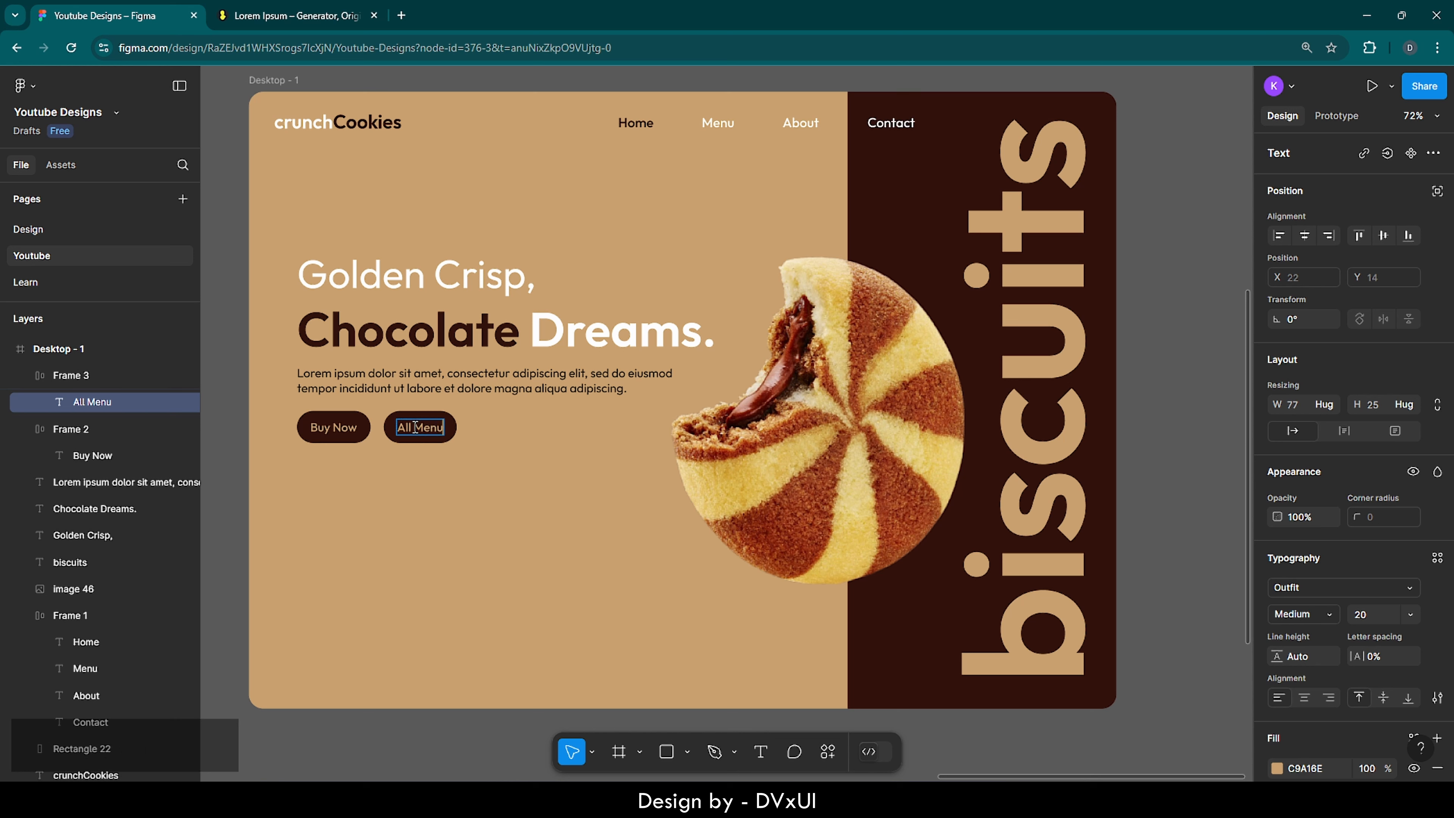
left_click(435, 493)
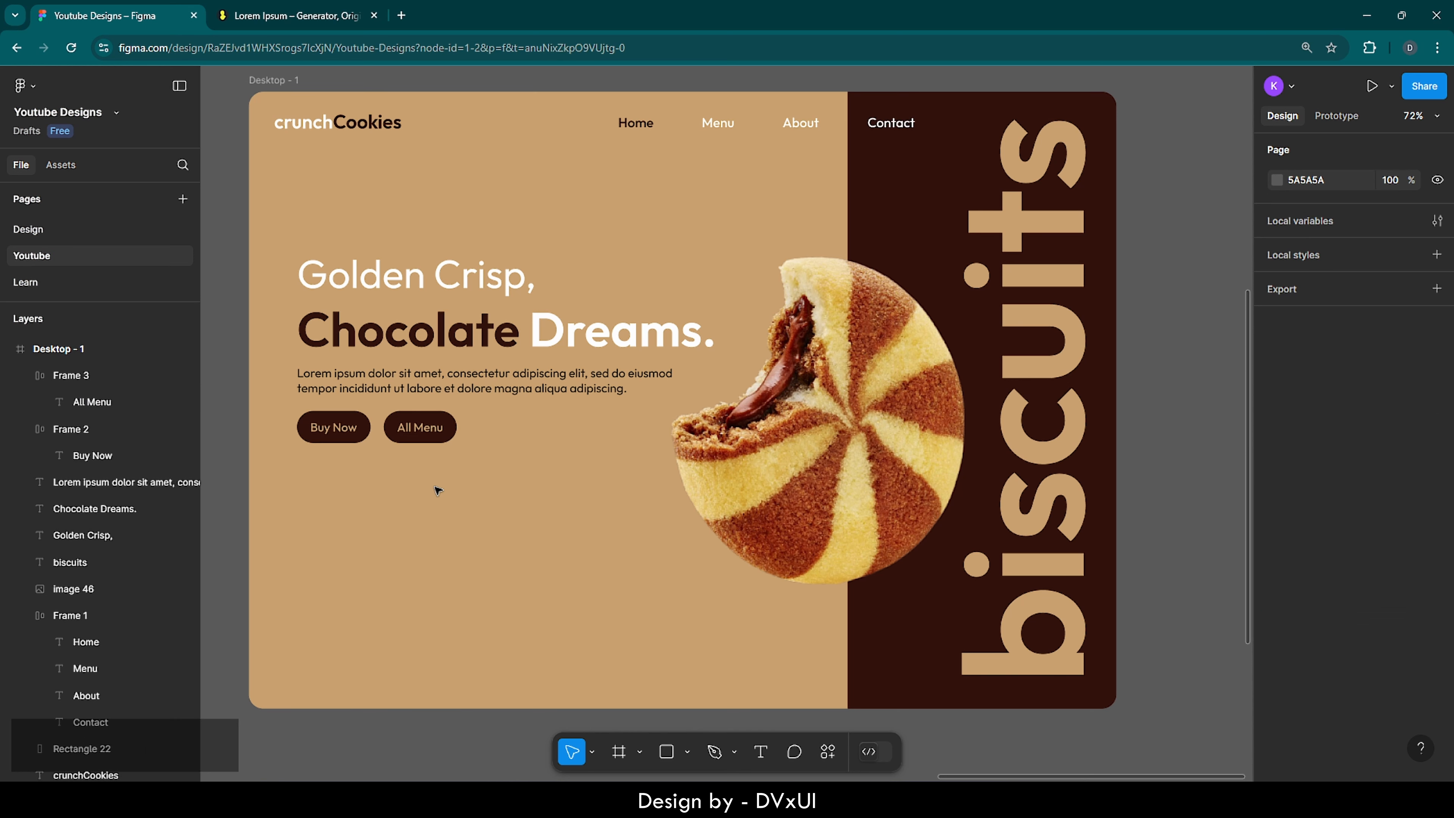
Step: Remove the fill from the "All Menu" button and add a dark brown 31110B outline to it
left_click(432, 430)
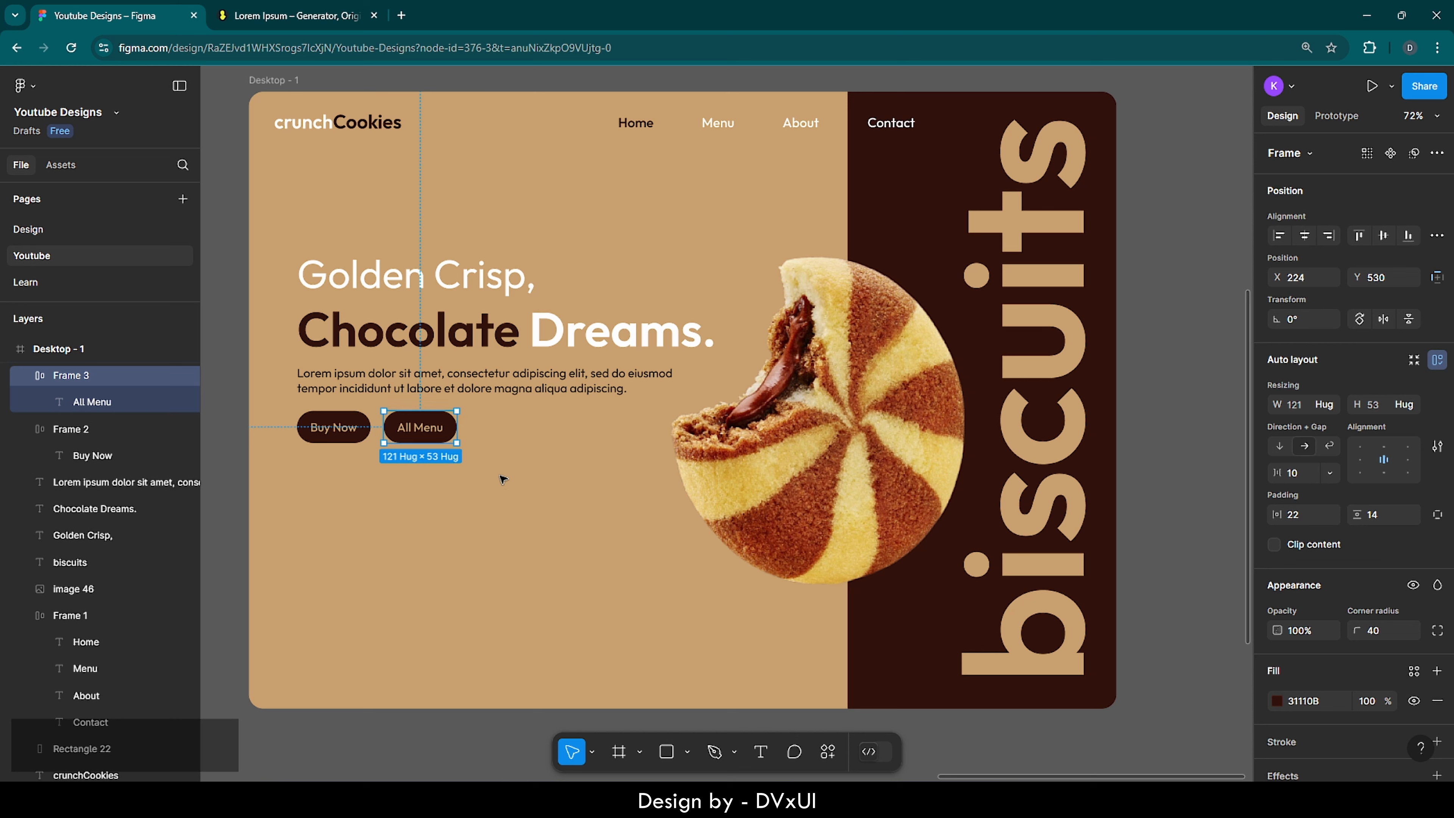
scroll(1402, 486, "down", 3)
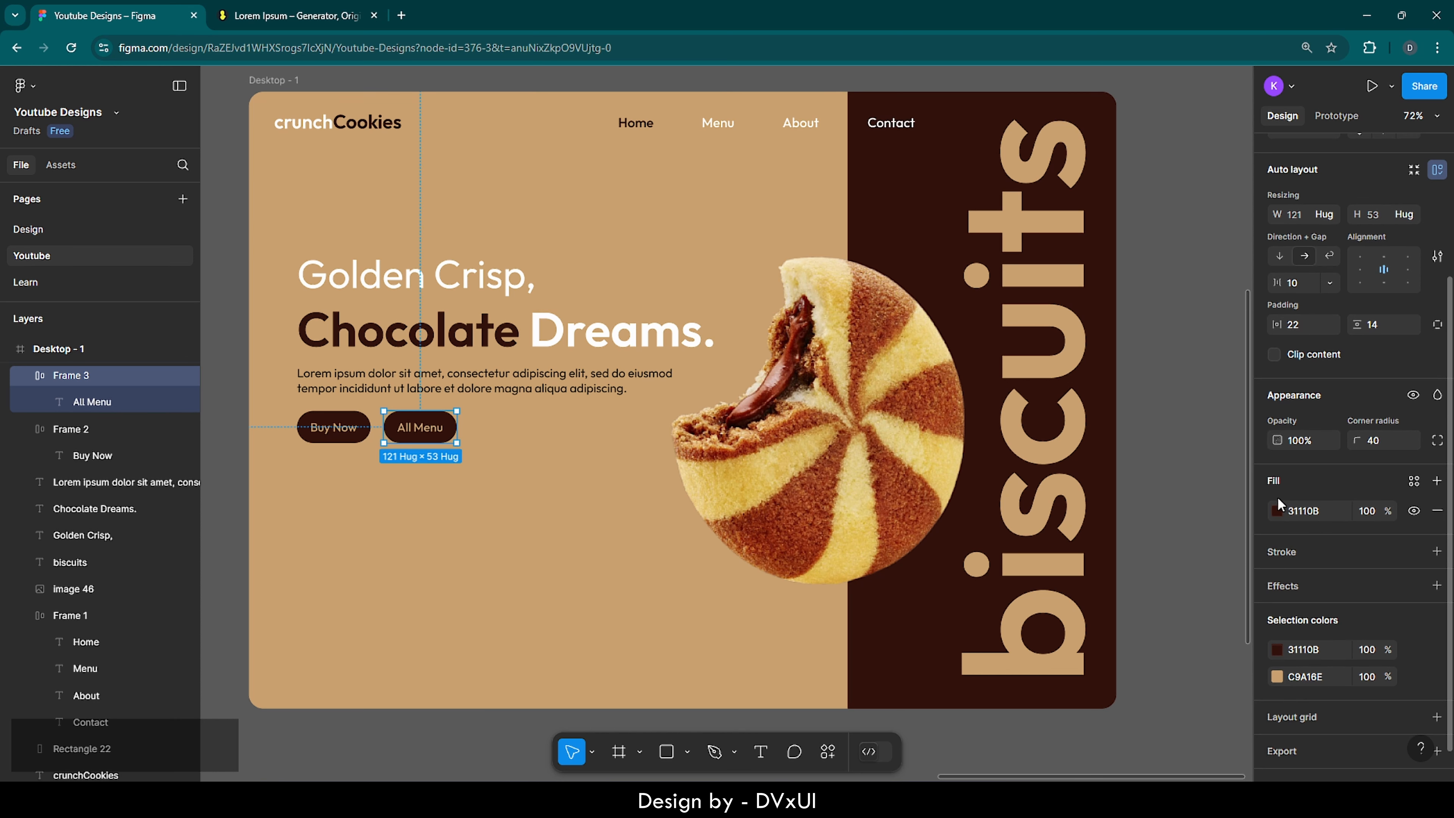
left_click(1439, 511)
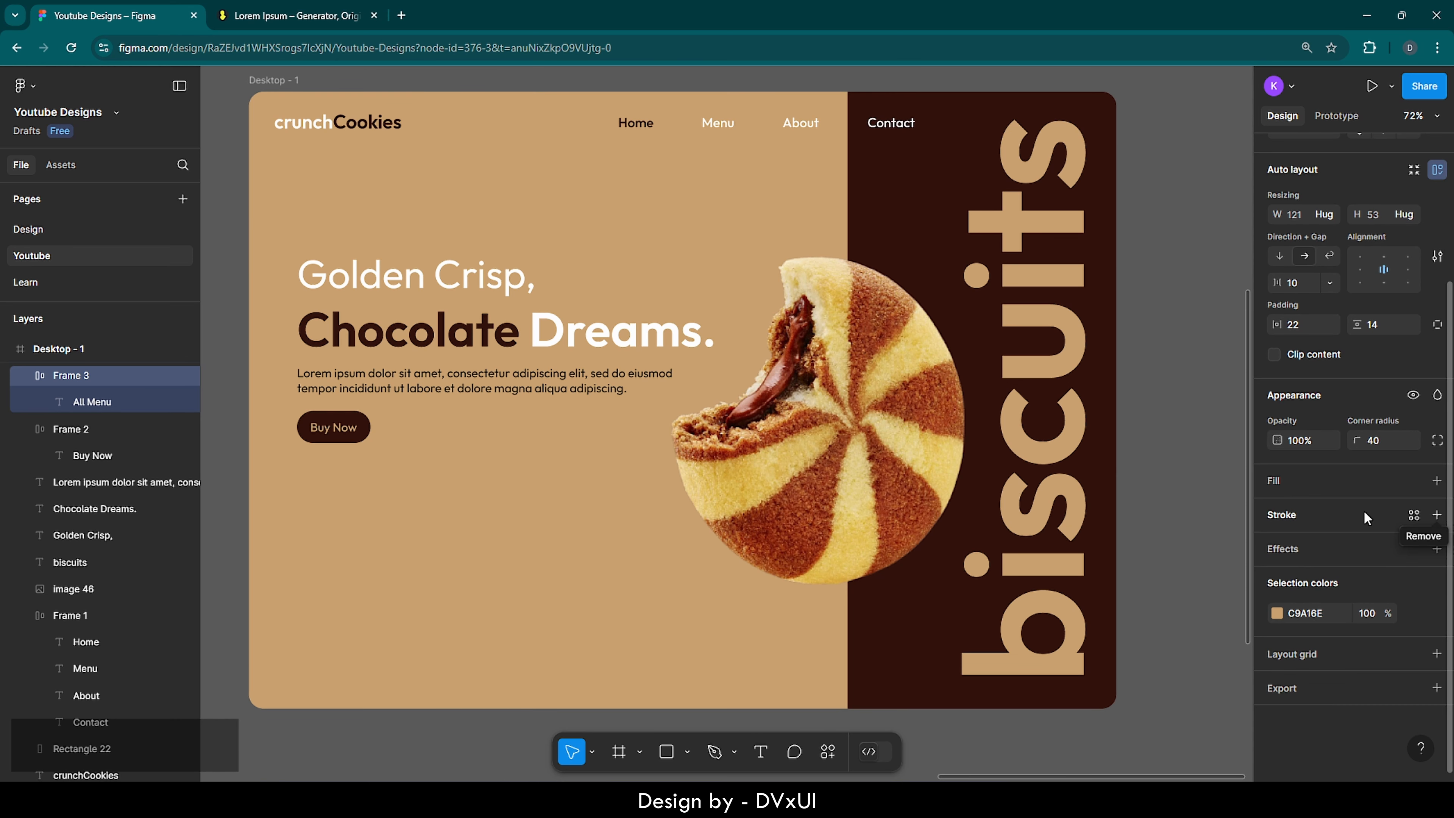
left_click(1293, 518)
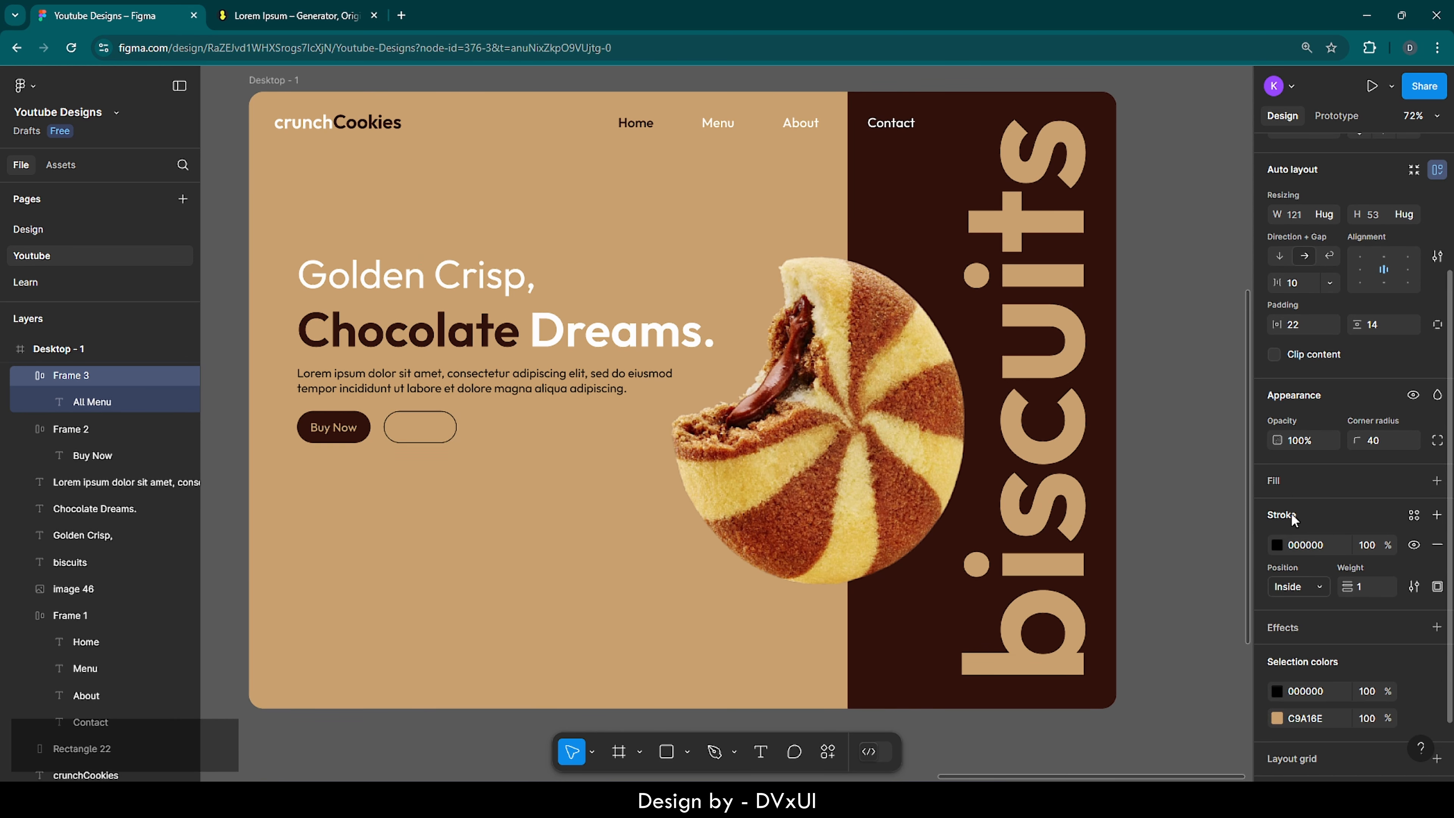
left_click(1275, 545)
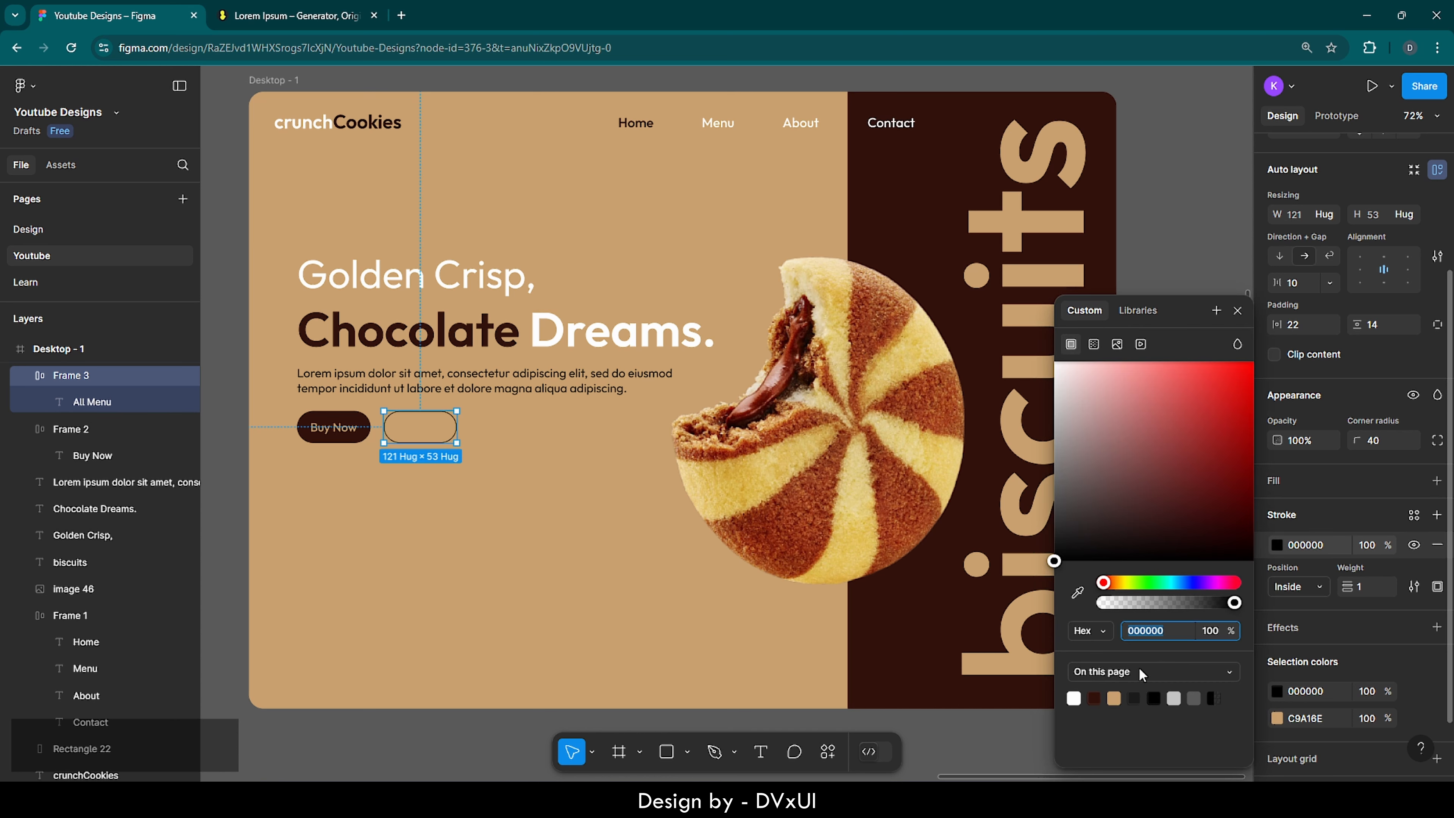
left_click(1094, 698)
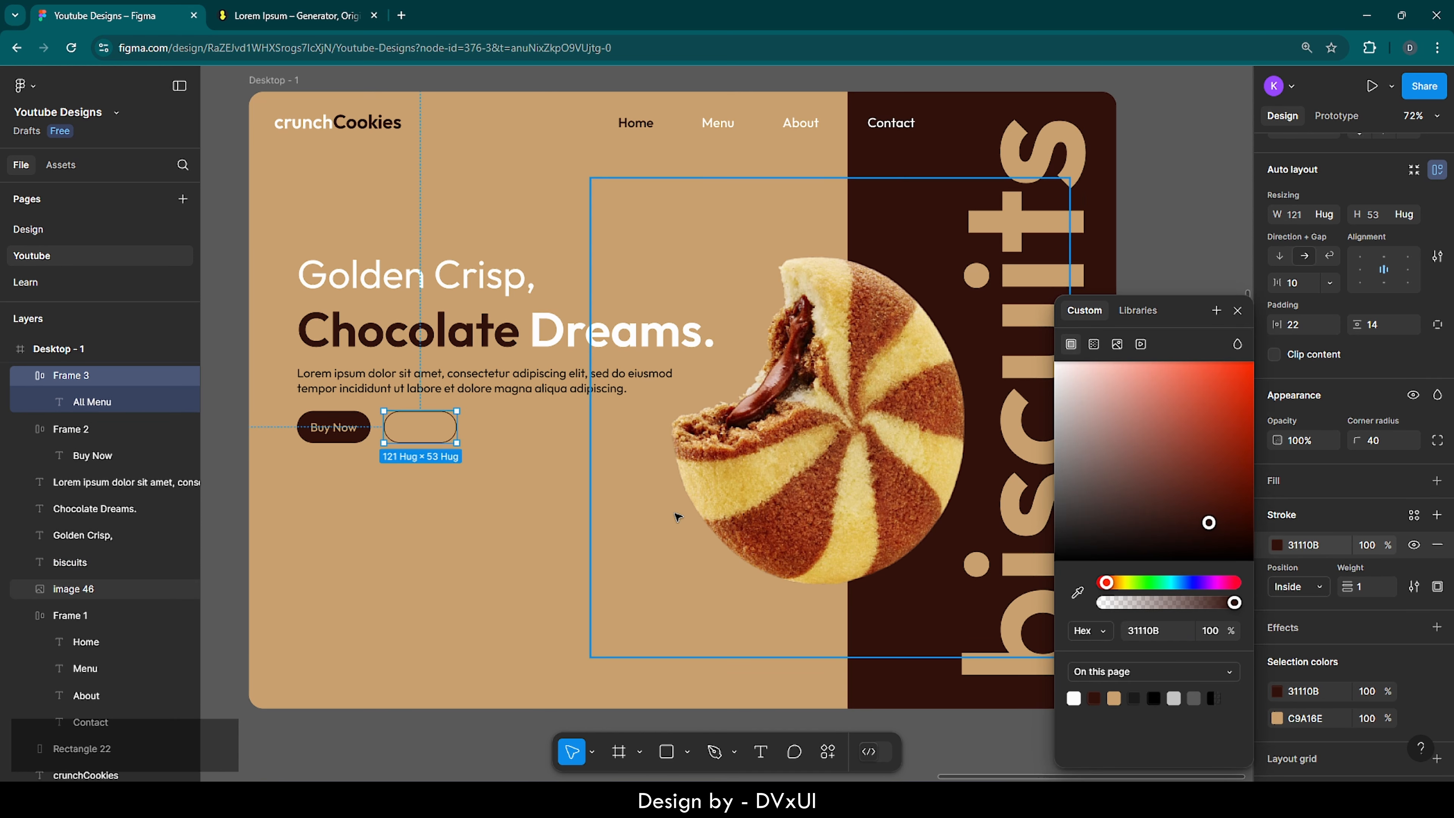
Step: Recolour the "All Menu" label to dark brown 31110B
double_click(422, 434)
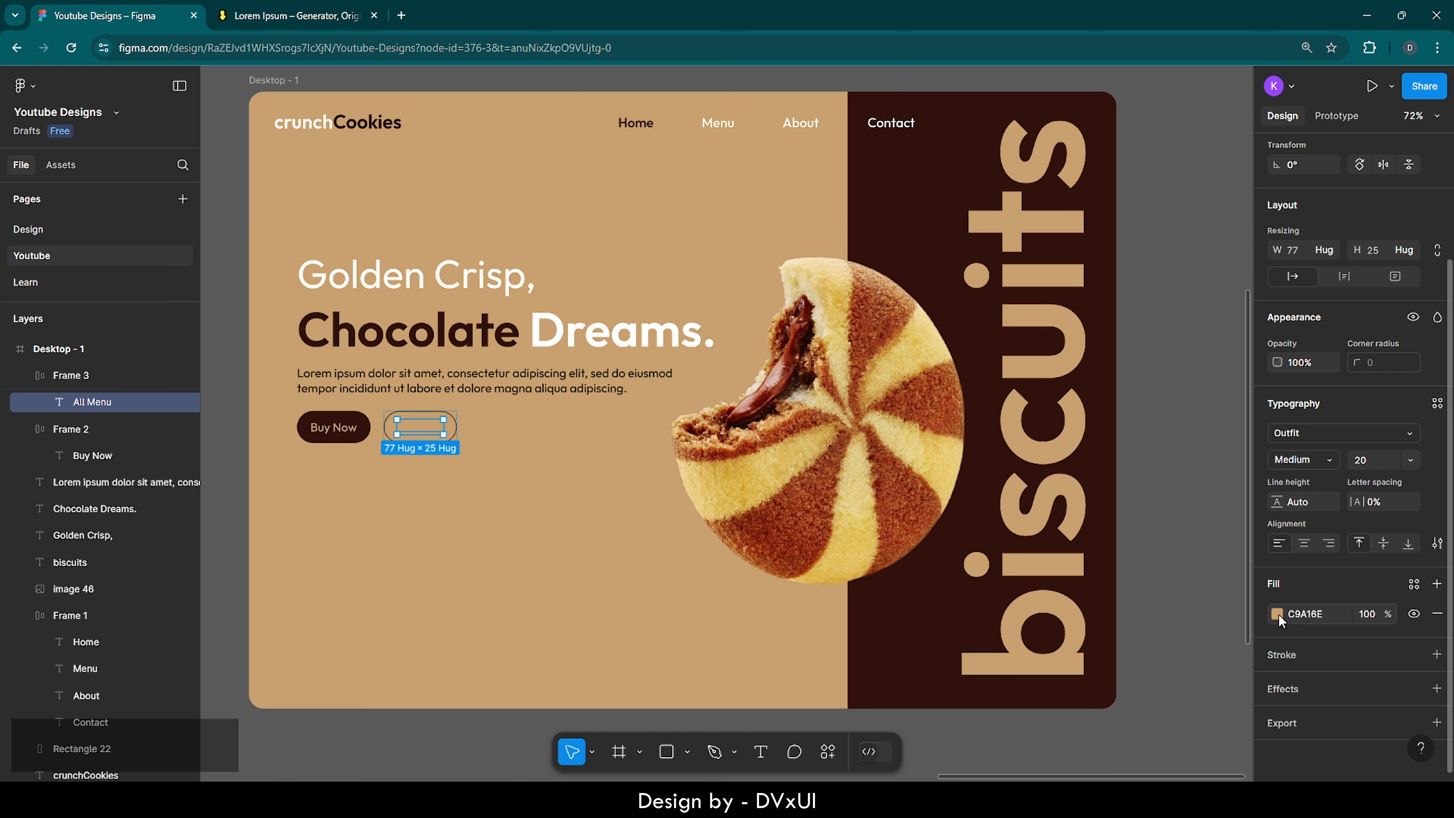
left_click(1277, 614)
left_click(1094, 697)
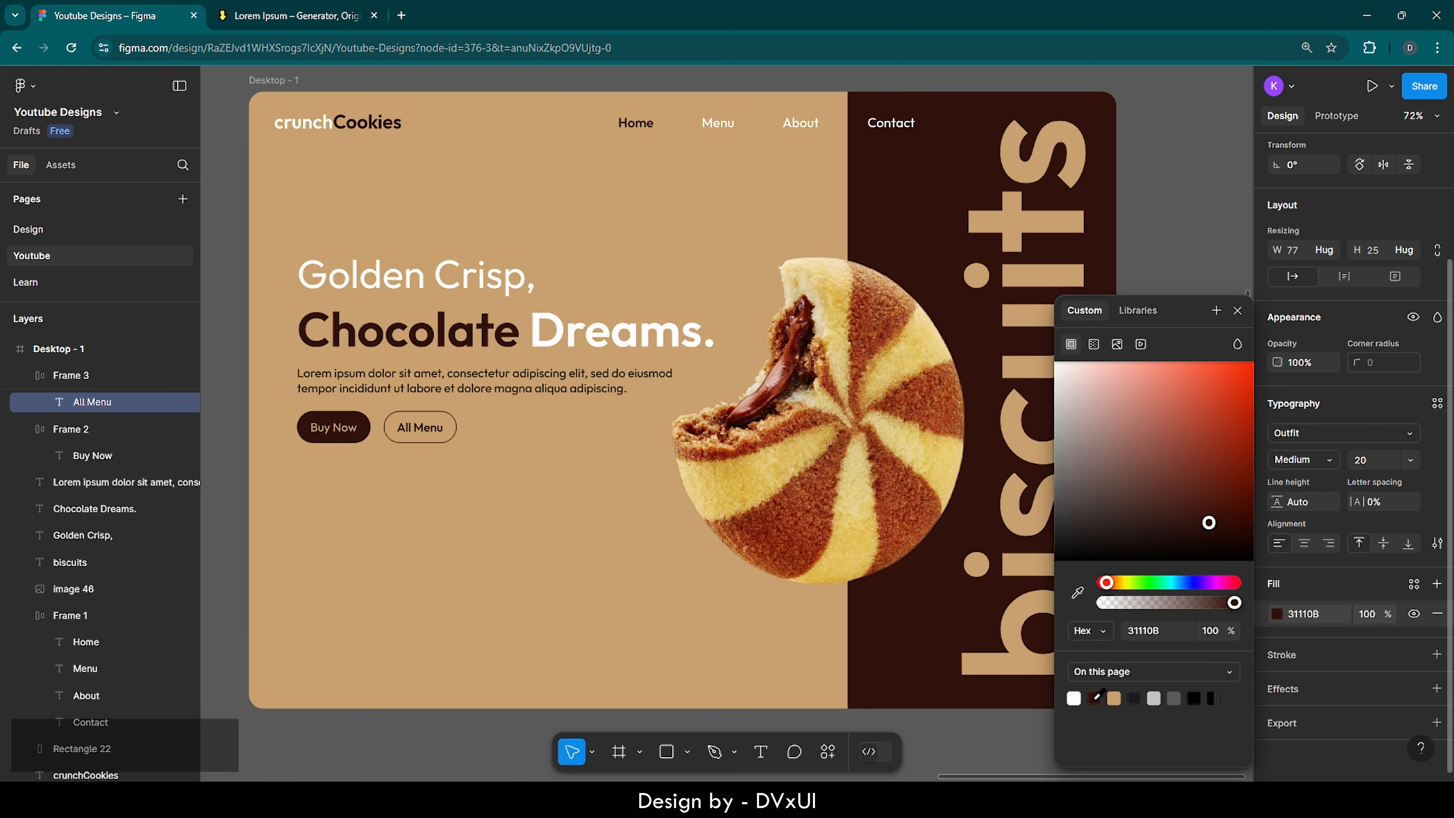
left_click(490, 507)
Step: Set the "All Menu" button's stroke weight to 2
left_click(455, 423)
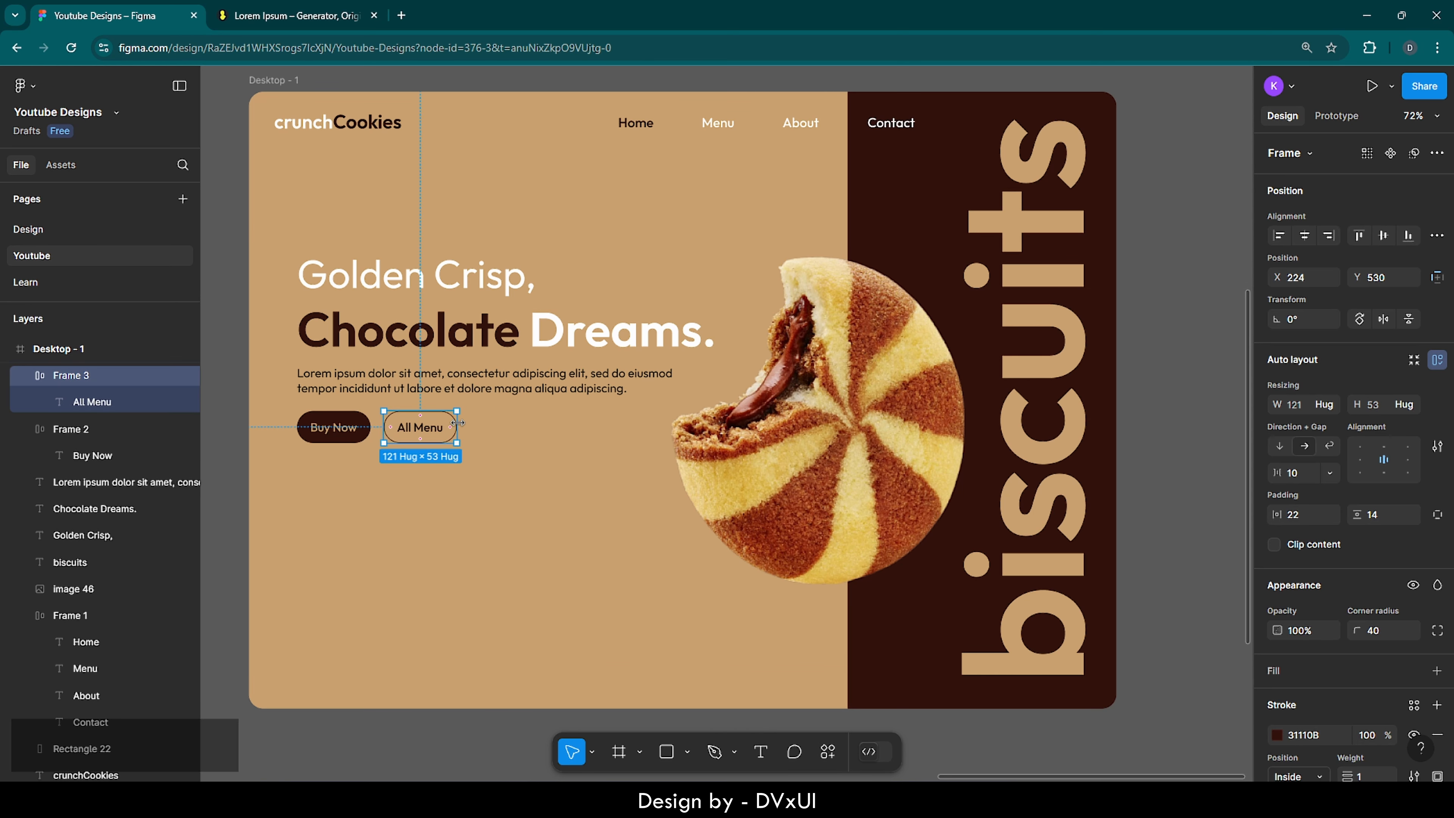
scroll(1354, 747, "down", 4)
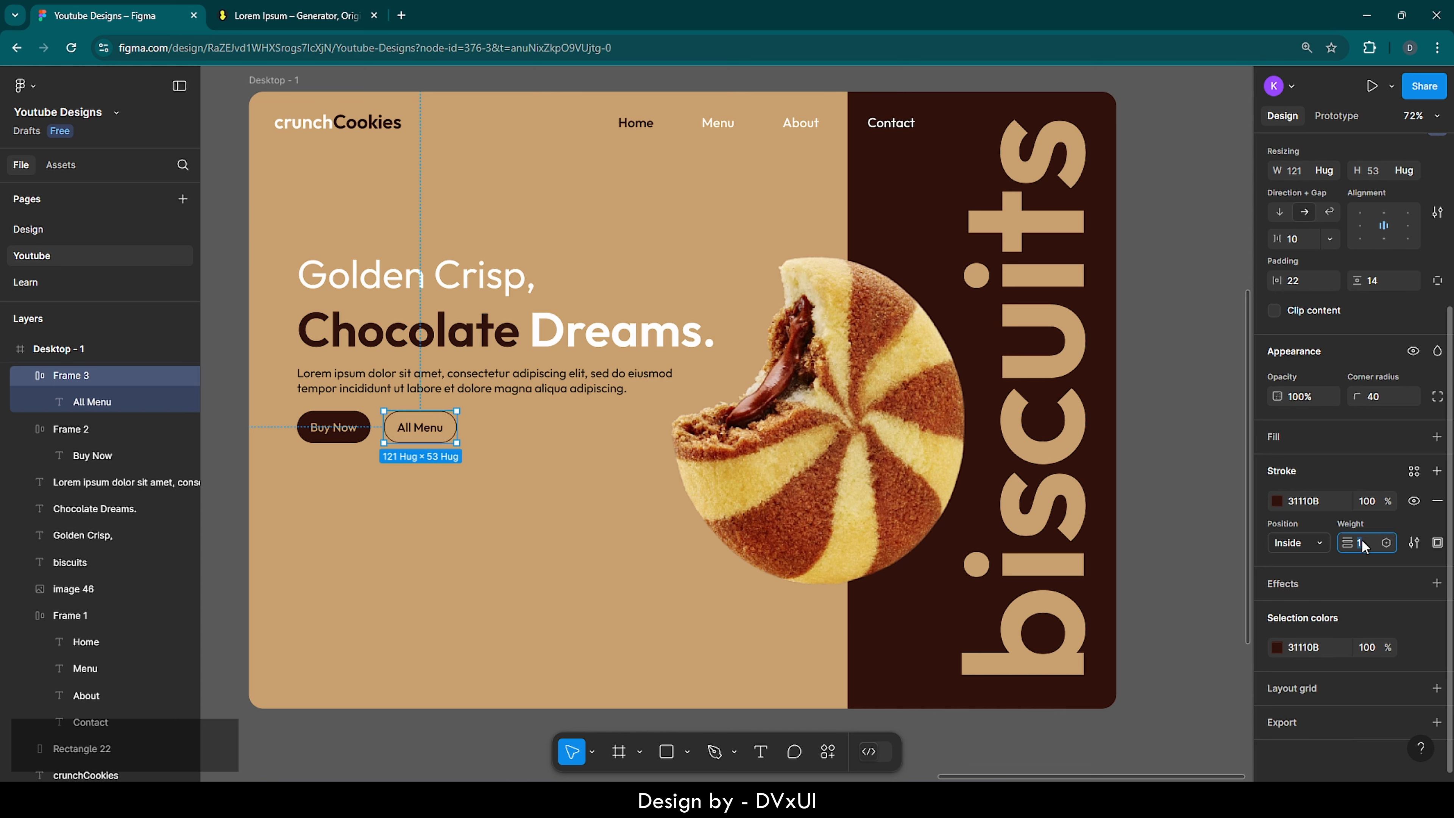
key("BackSpace")
type("2")
key("Return")
left_click(458, 576)
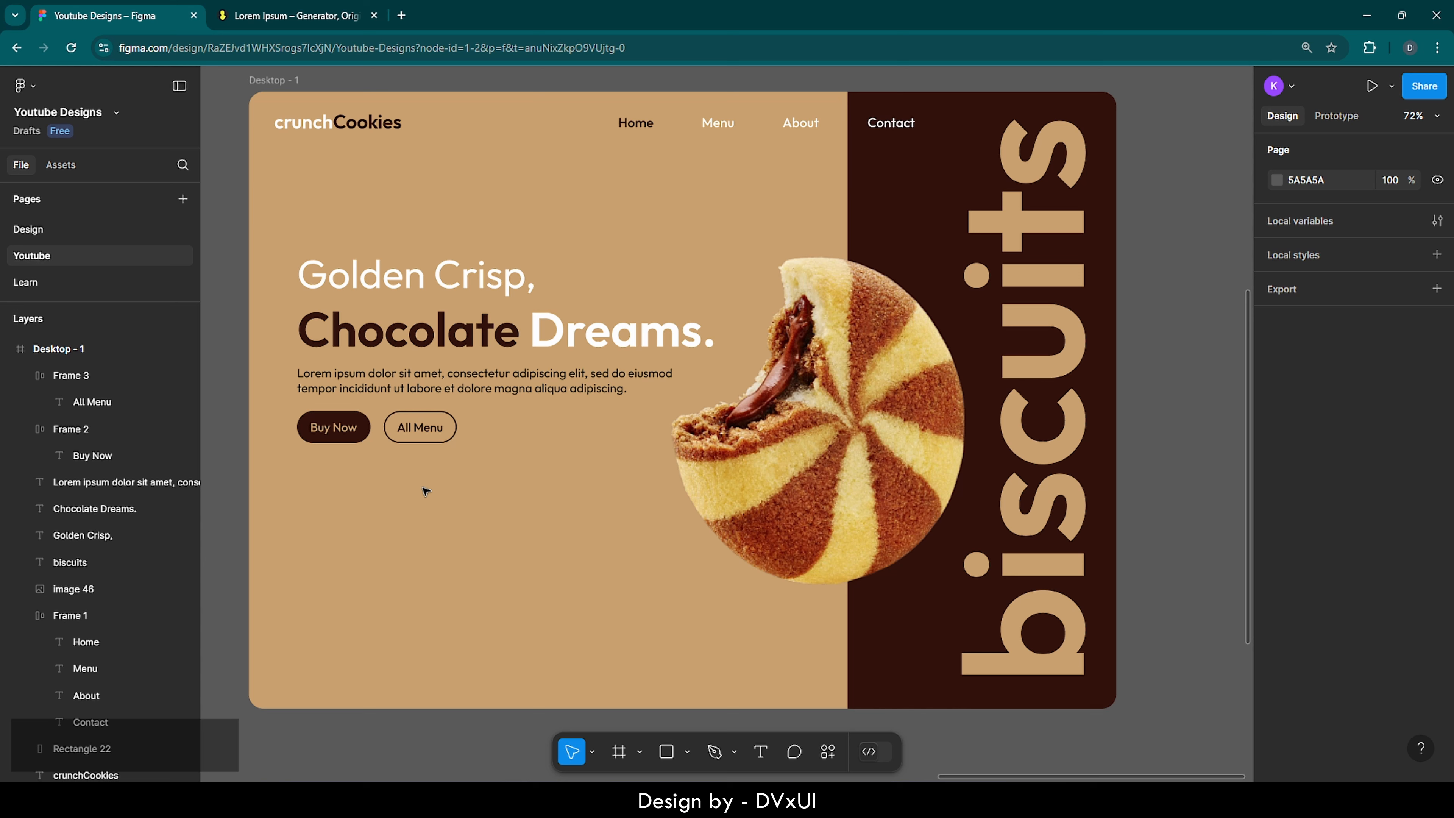
Step: Nudge the "Buy Now" and "All Menu" buttons up together to Y 526
left_click(420, 429)
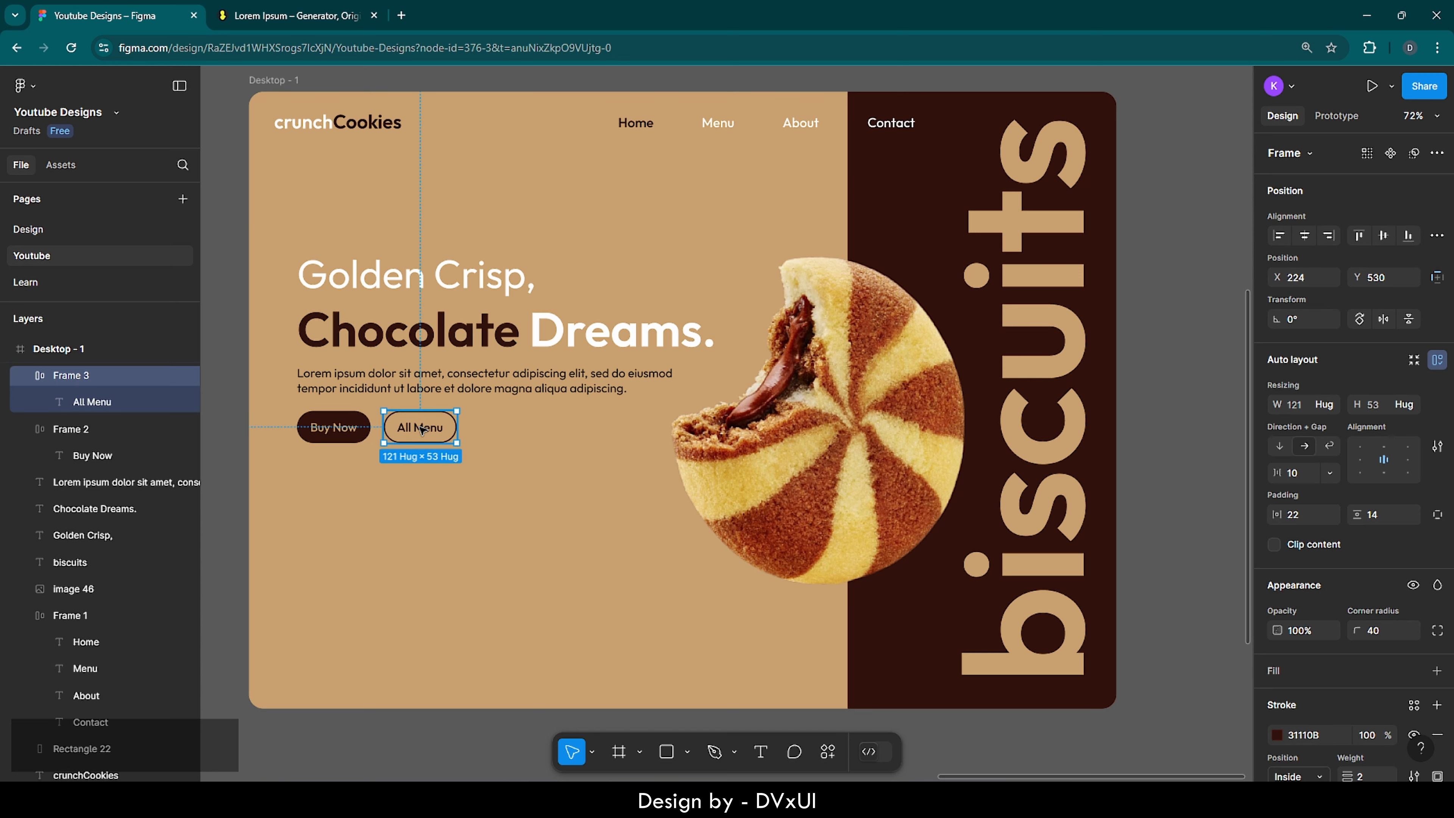
left_click(354, 434, "shift")
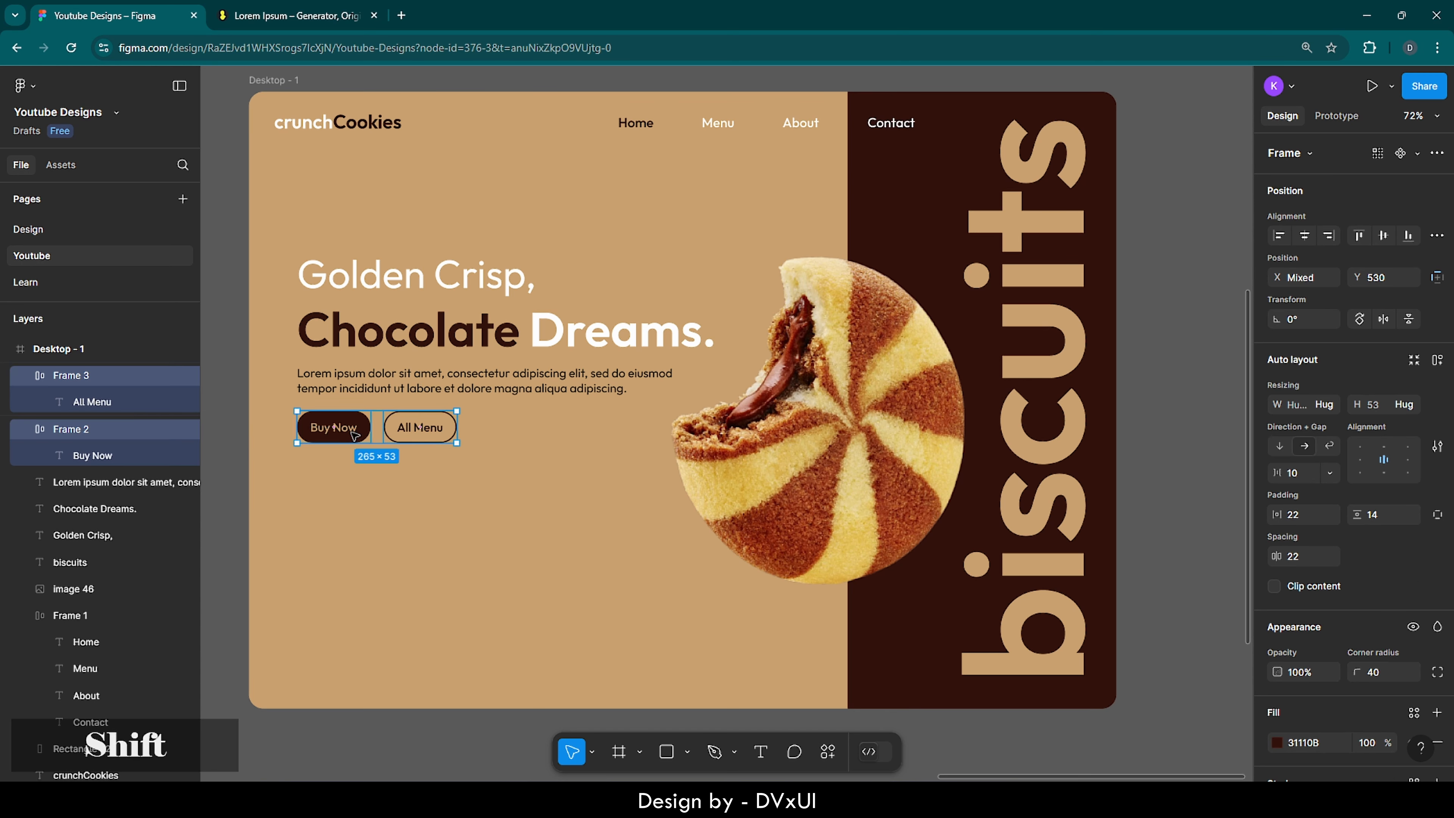
key("Up")
key("Up")
key("Up")
key("Up")
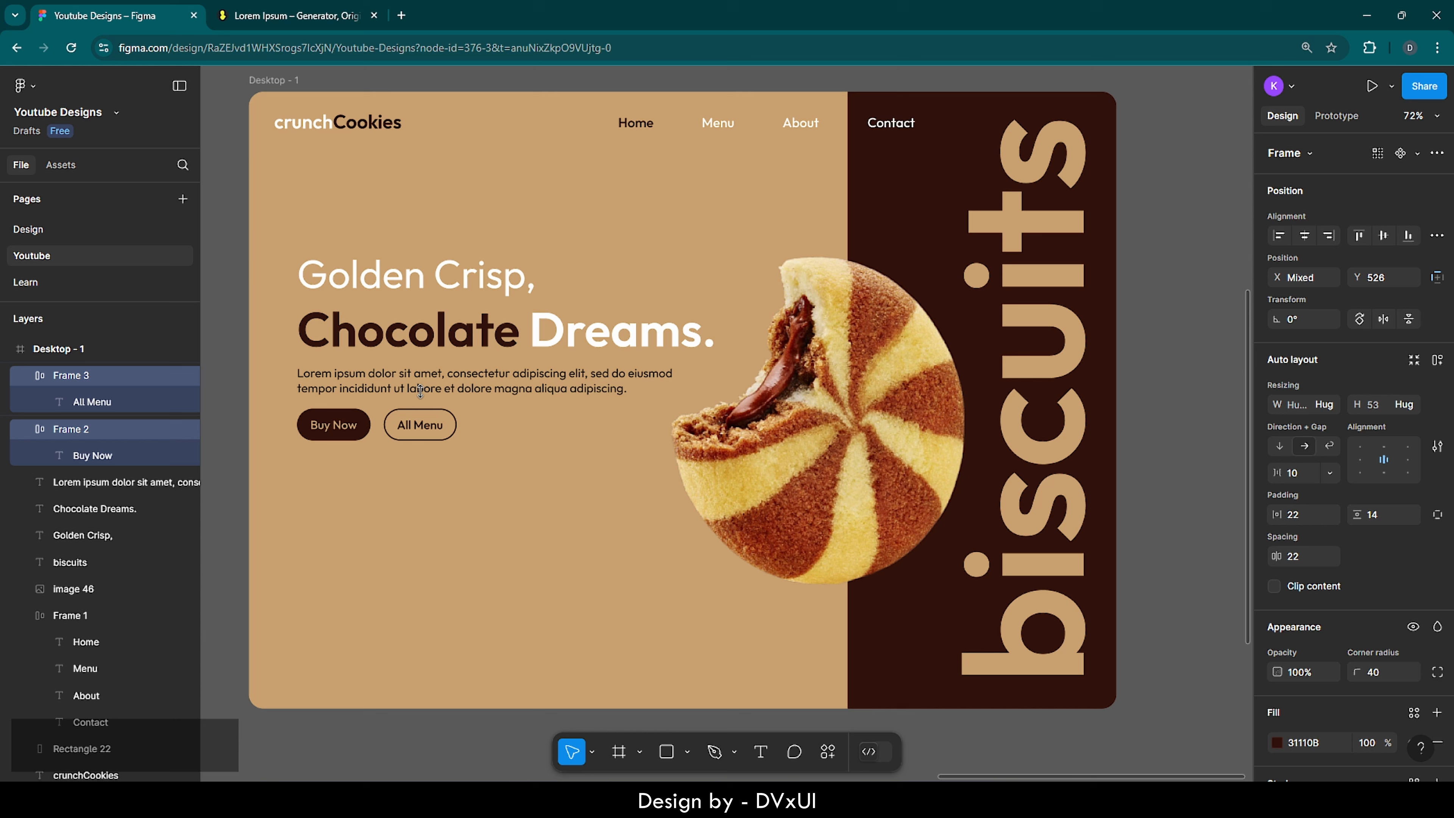
Step: Nudge the description paragraph up to Y 453
left_click(478, 376)
key("Up")
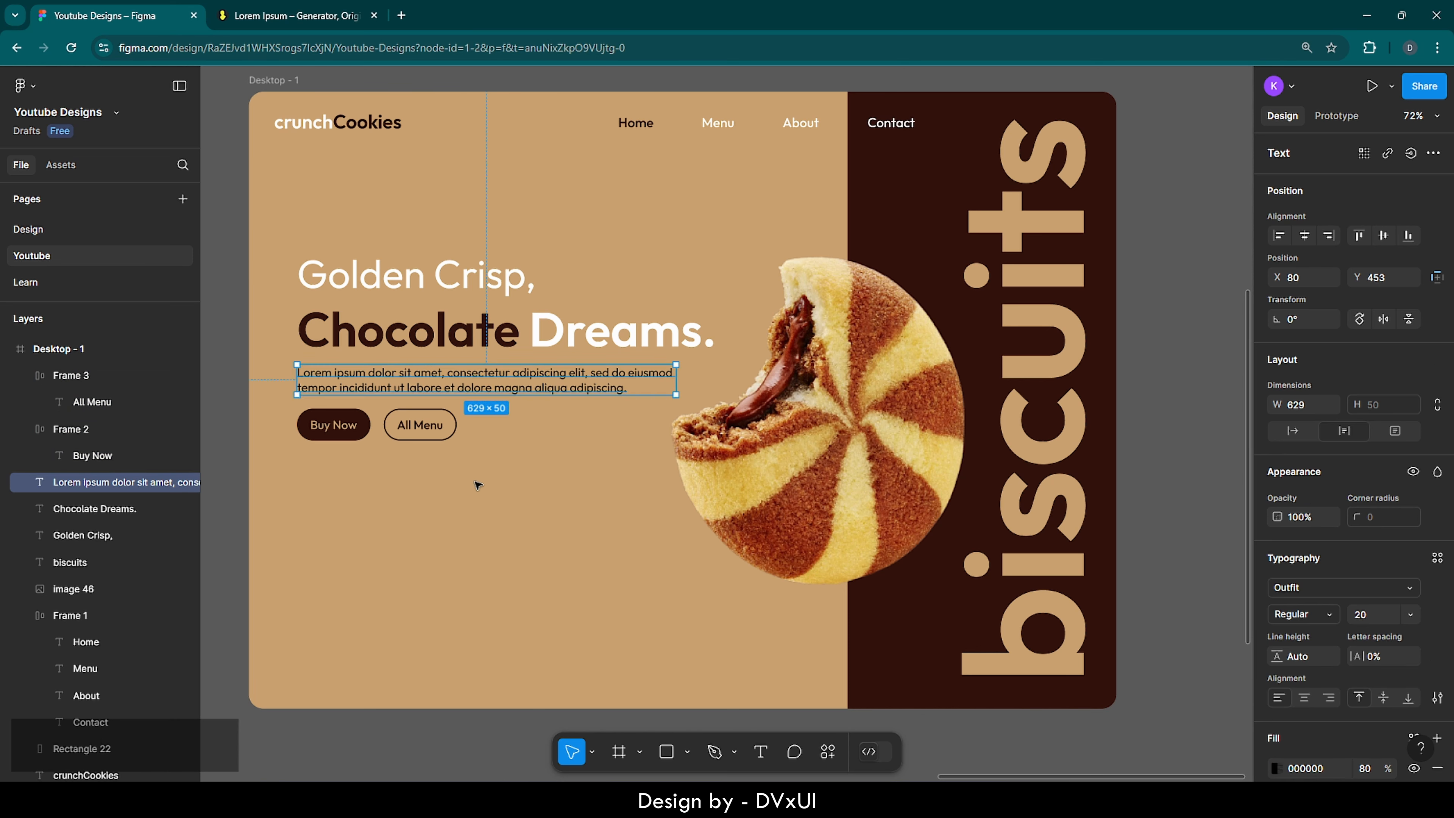
left_click(478, 487)
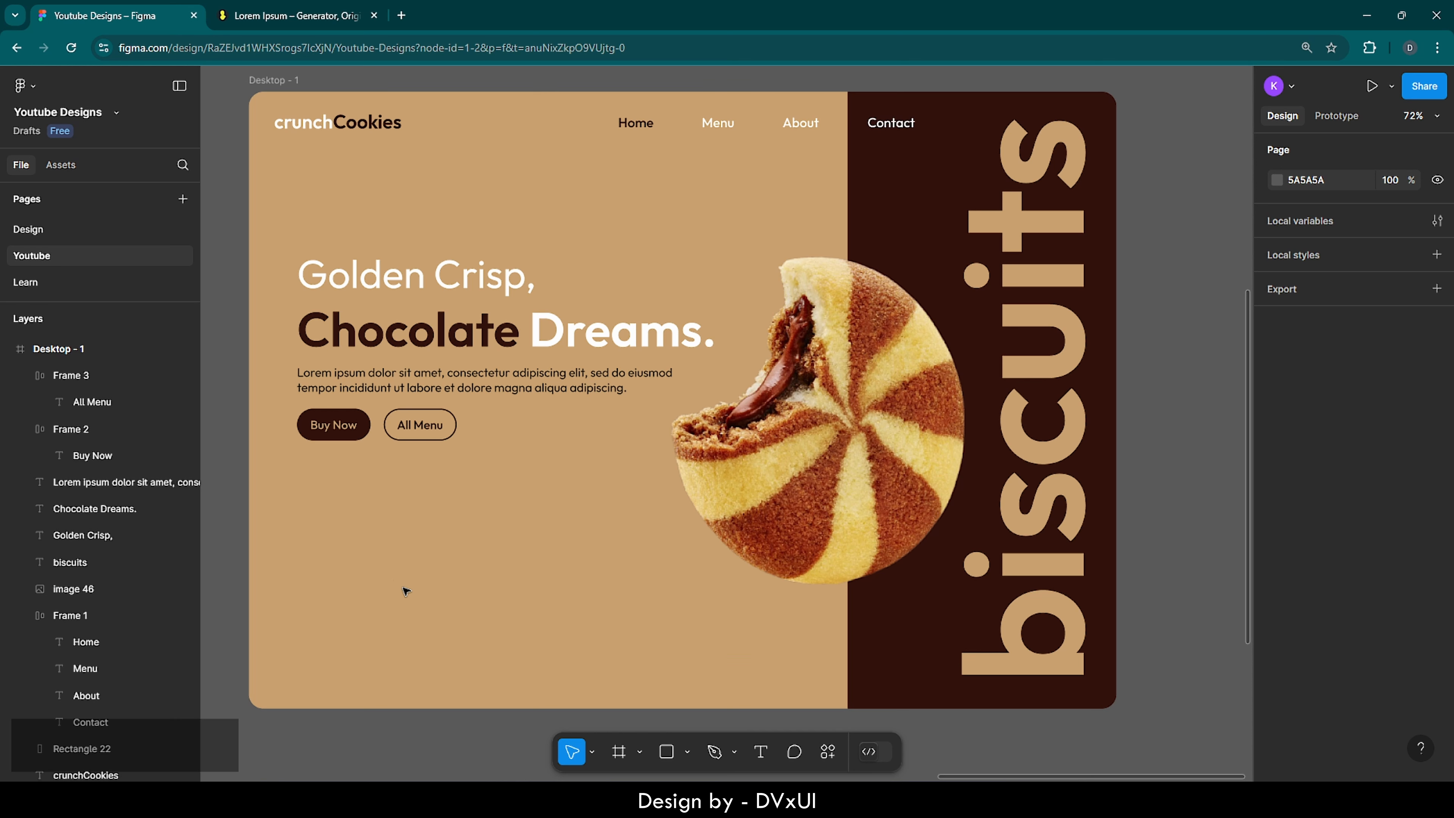
Step: Collapse the layers of the Desktop - 1 frame and bring the Resources frame into view
left_click(7, 351)
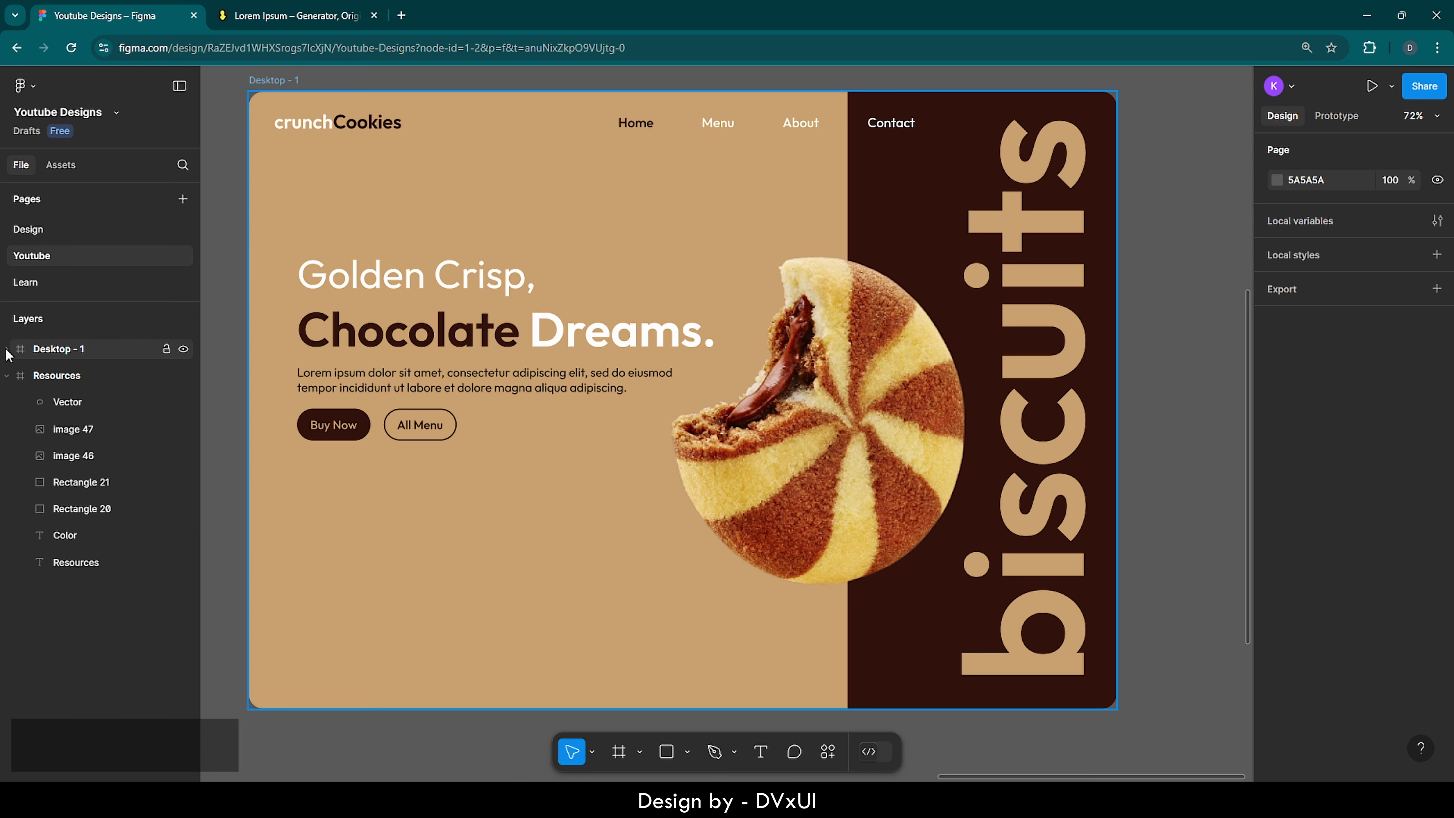
left_click(21, 378)
key("shift+2")
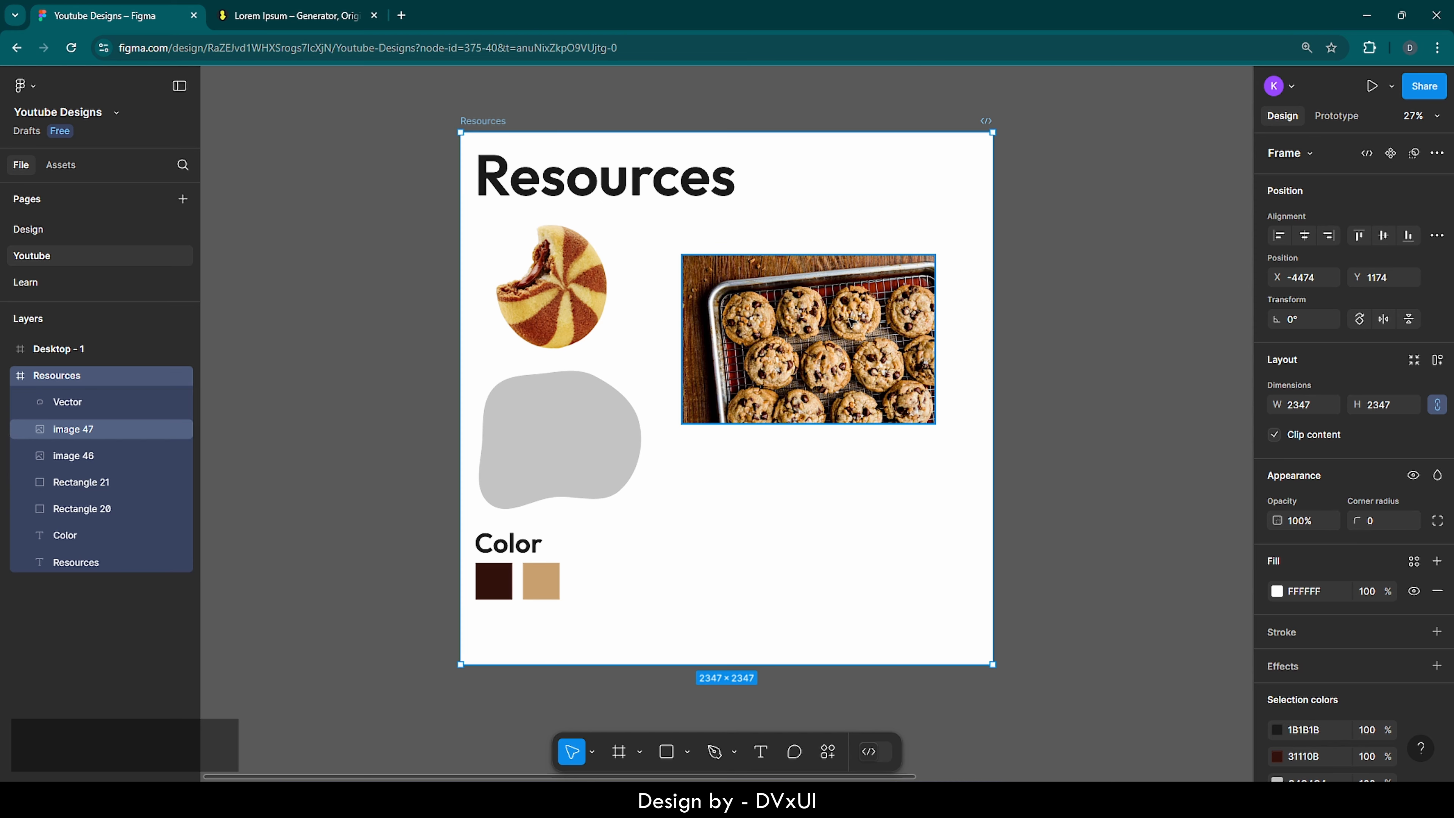
Step: Open Pinterest in a new browser tab and return to the Figma design
left_click(401, 16)
type("pinterest")
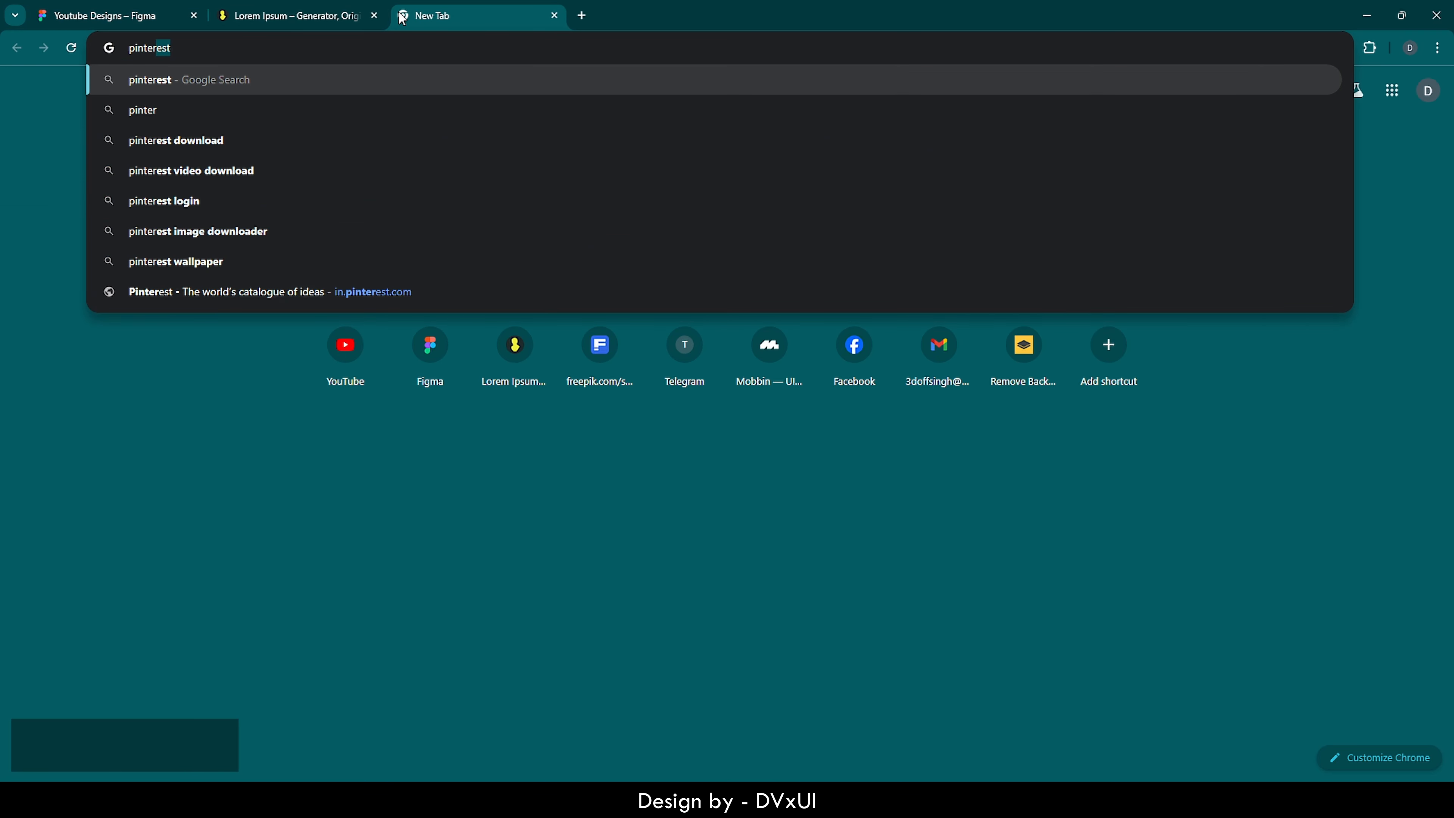
key("Return")
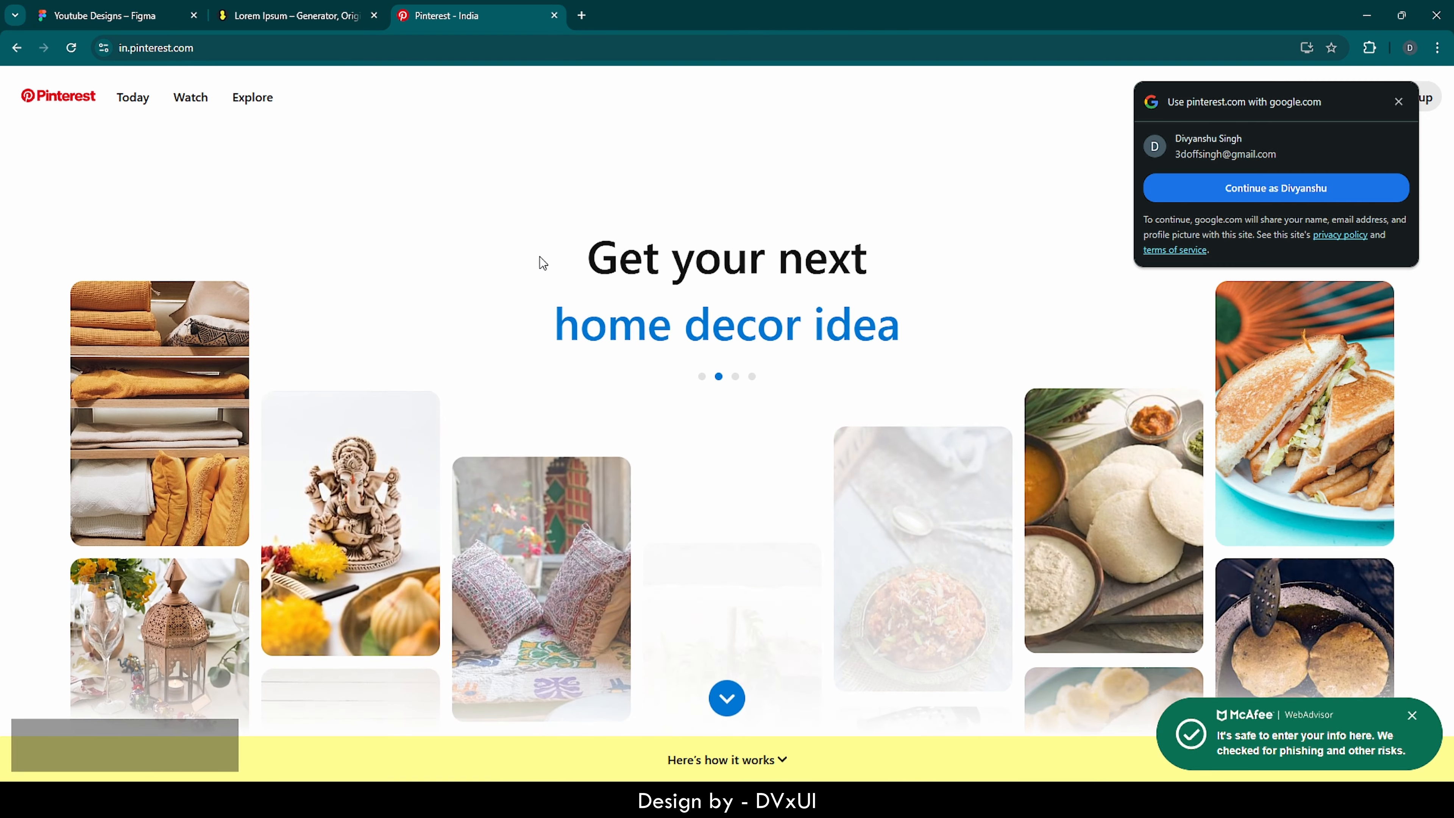
mouse_move(294, 6)
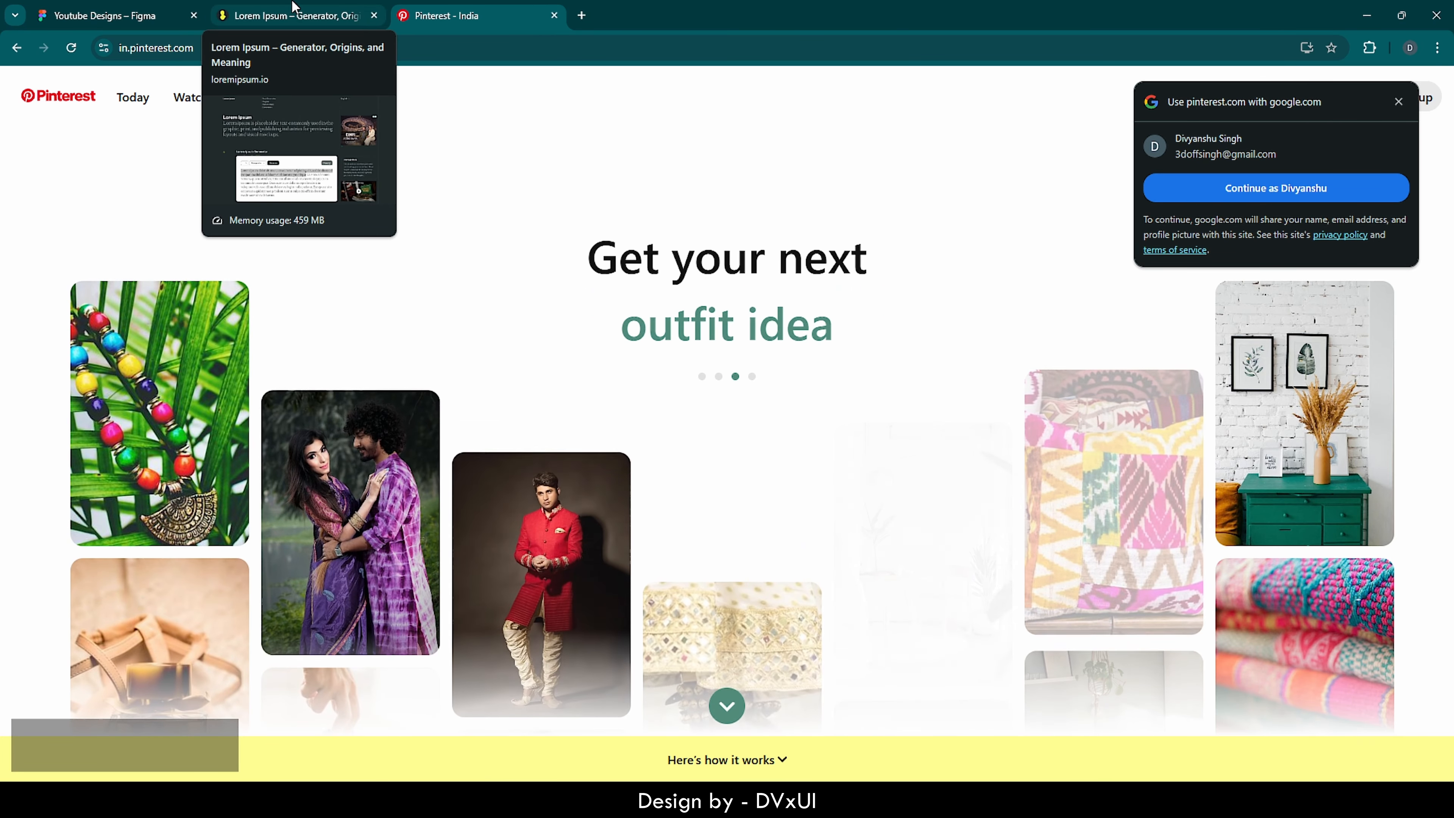
left_click(154, 7)
left_click(371, 276)
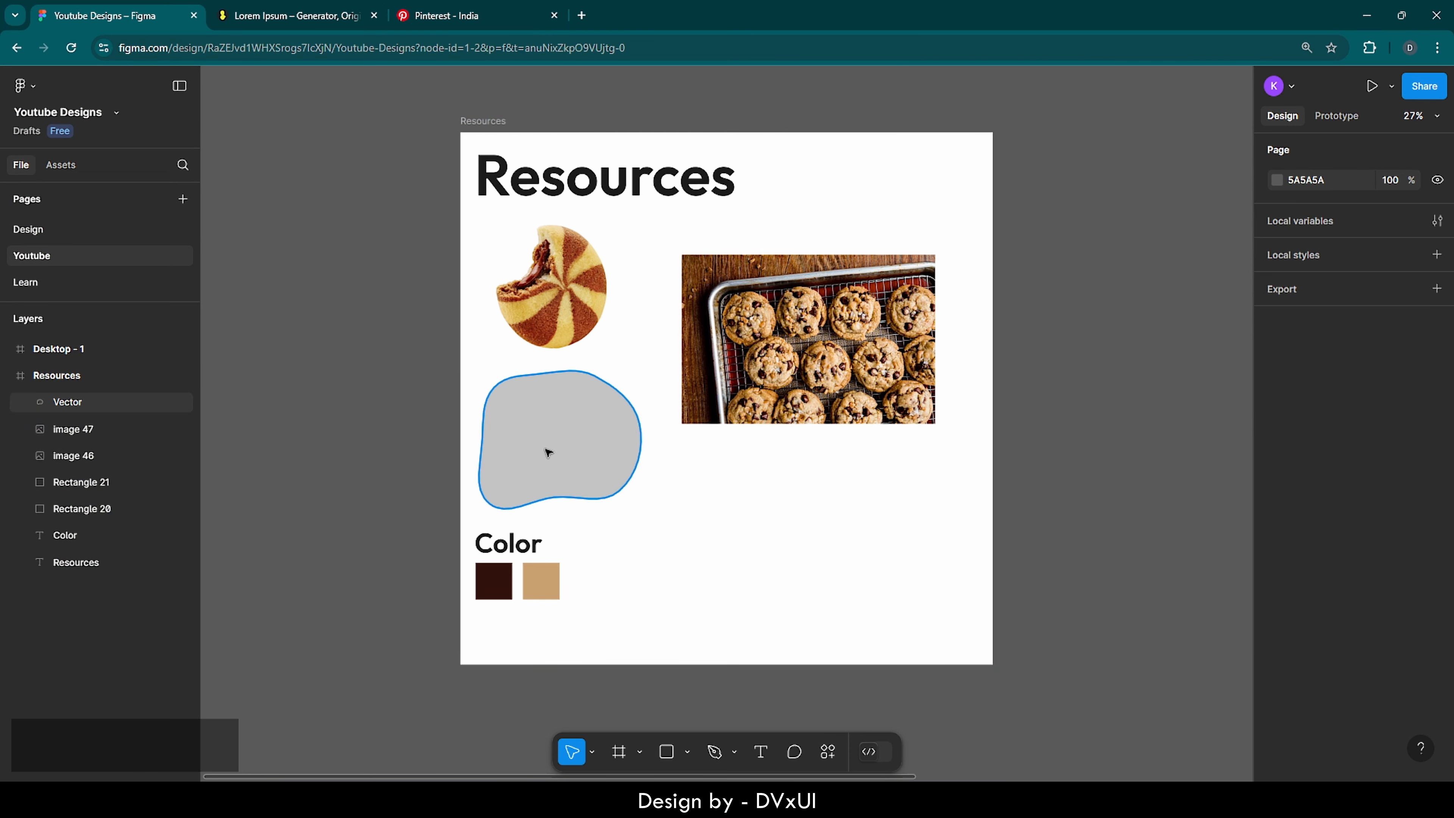
left_click(572, 425)
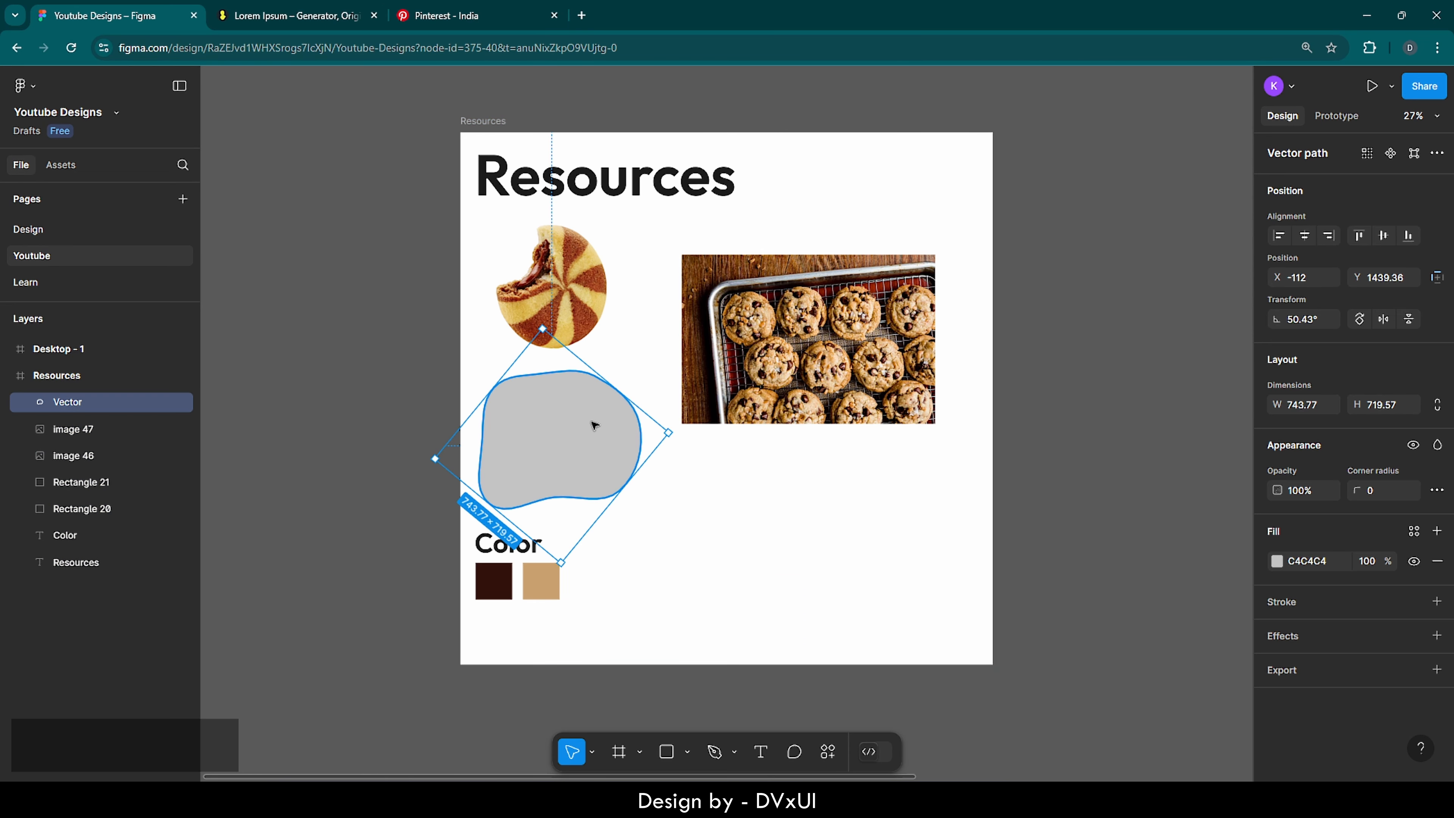
left_click(798, 361)
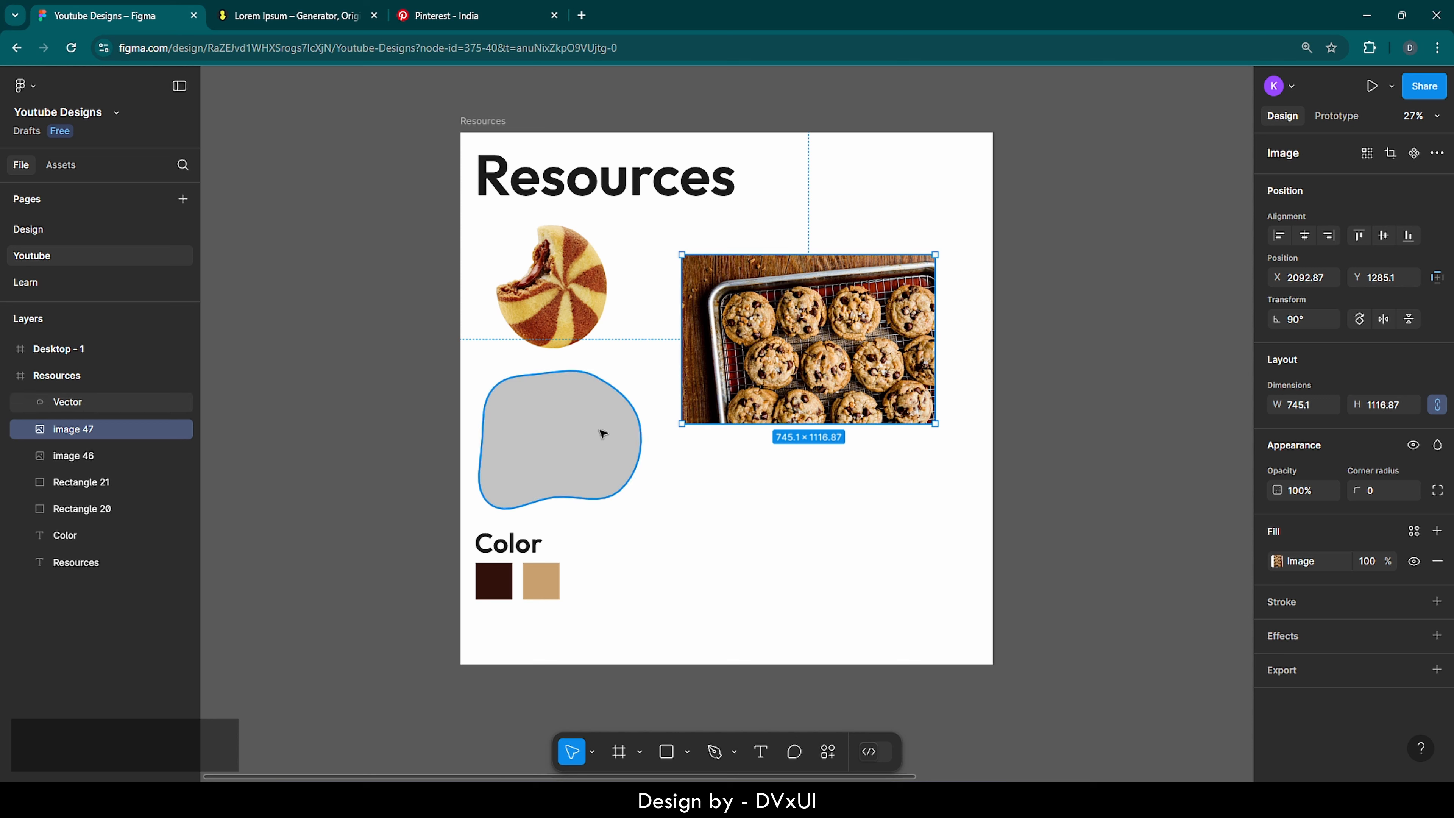
left_click(685, 454)
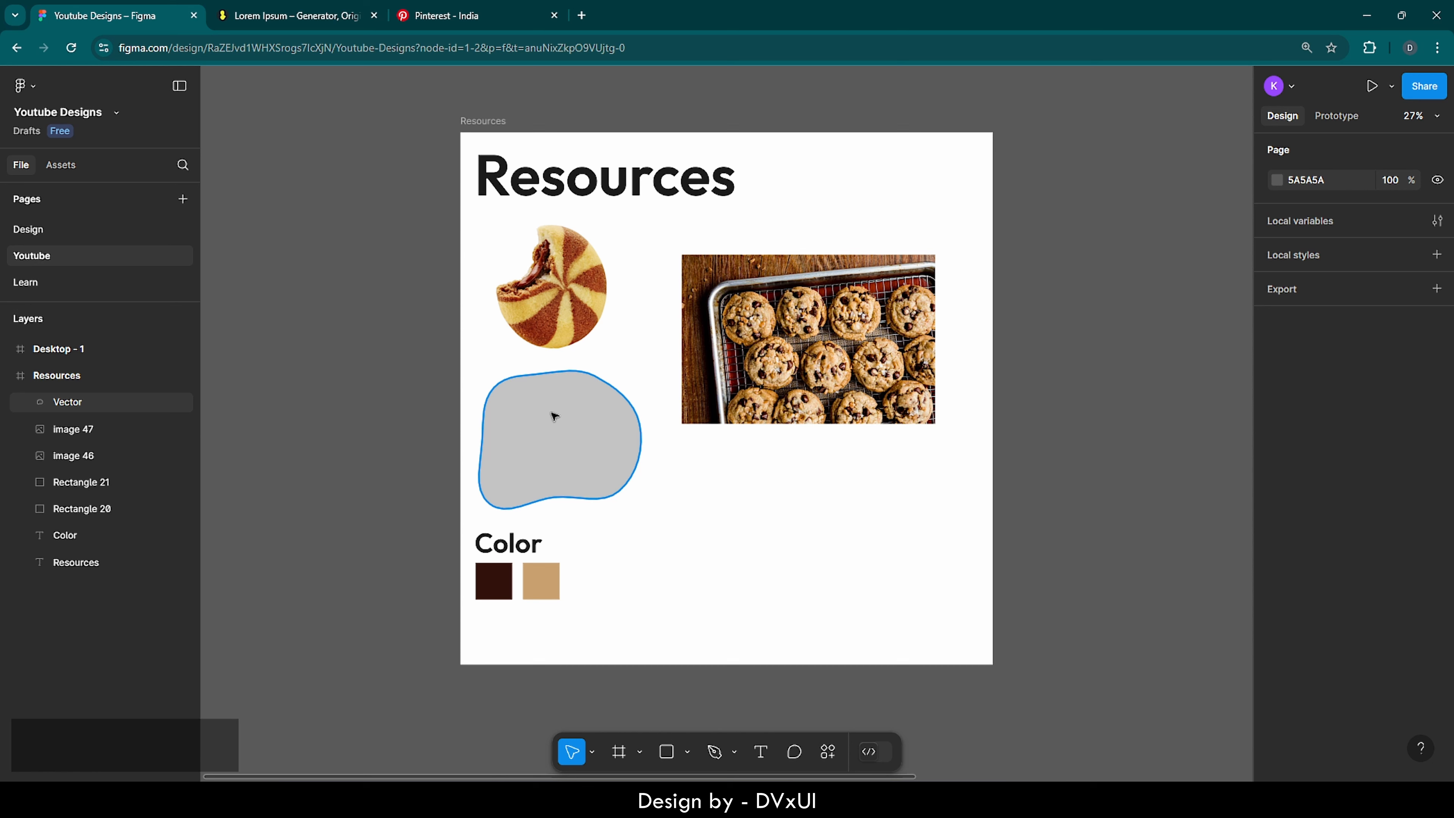
Step: Search the Figma plugins for "blob" and clear the search
right_click(305, 240)
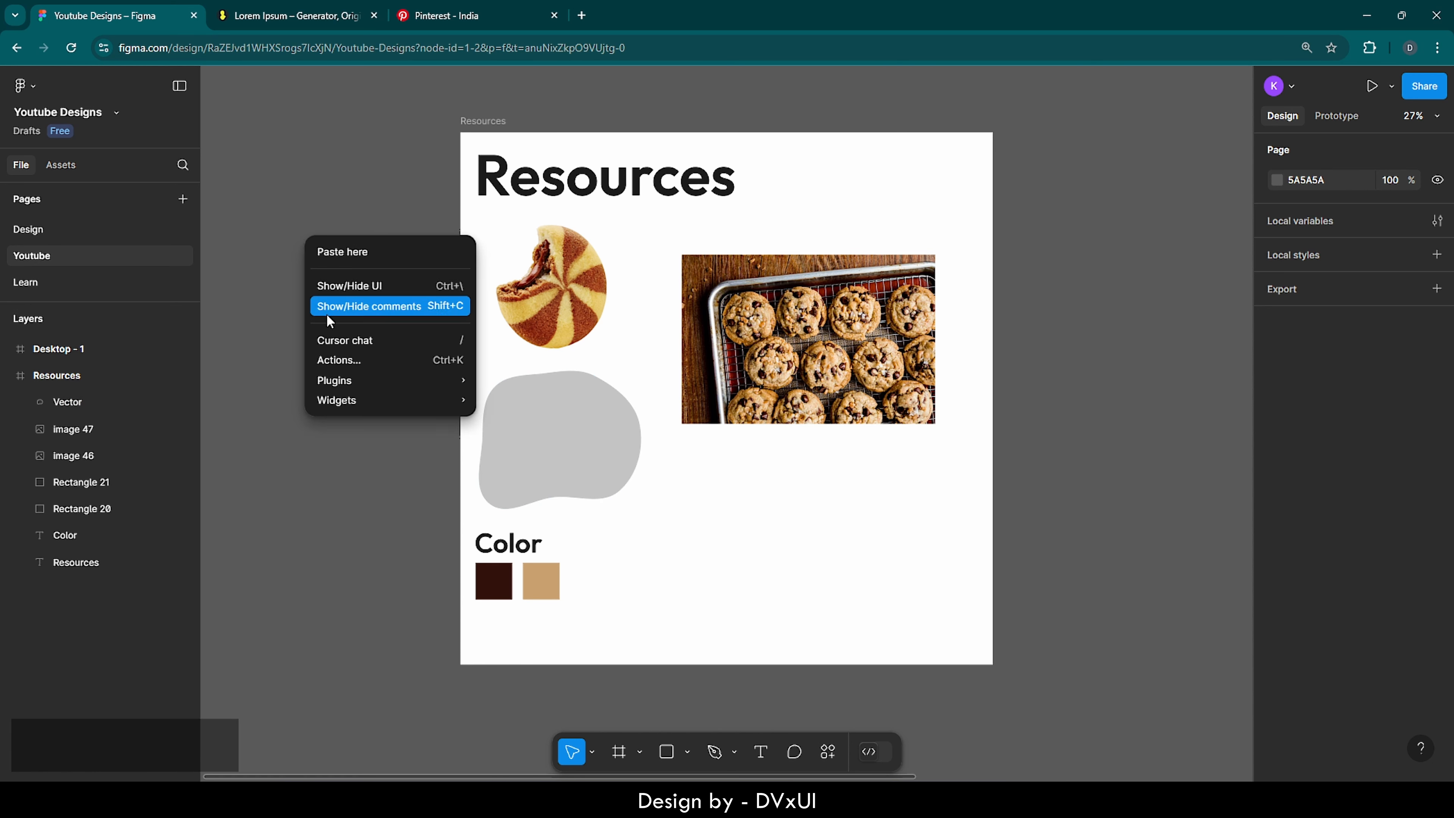
mouse_move(333, 394)
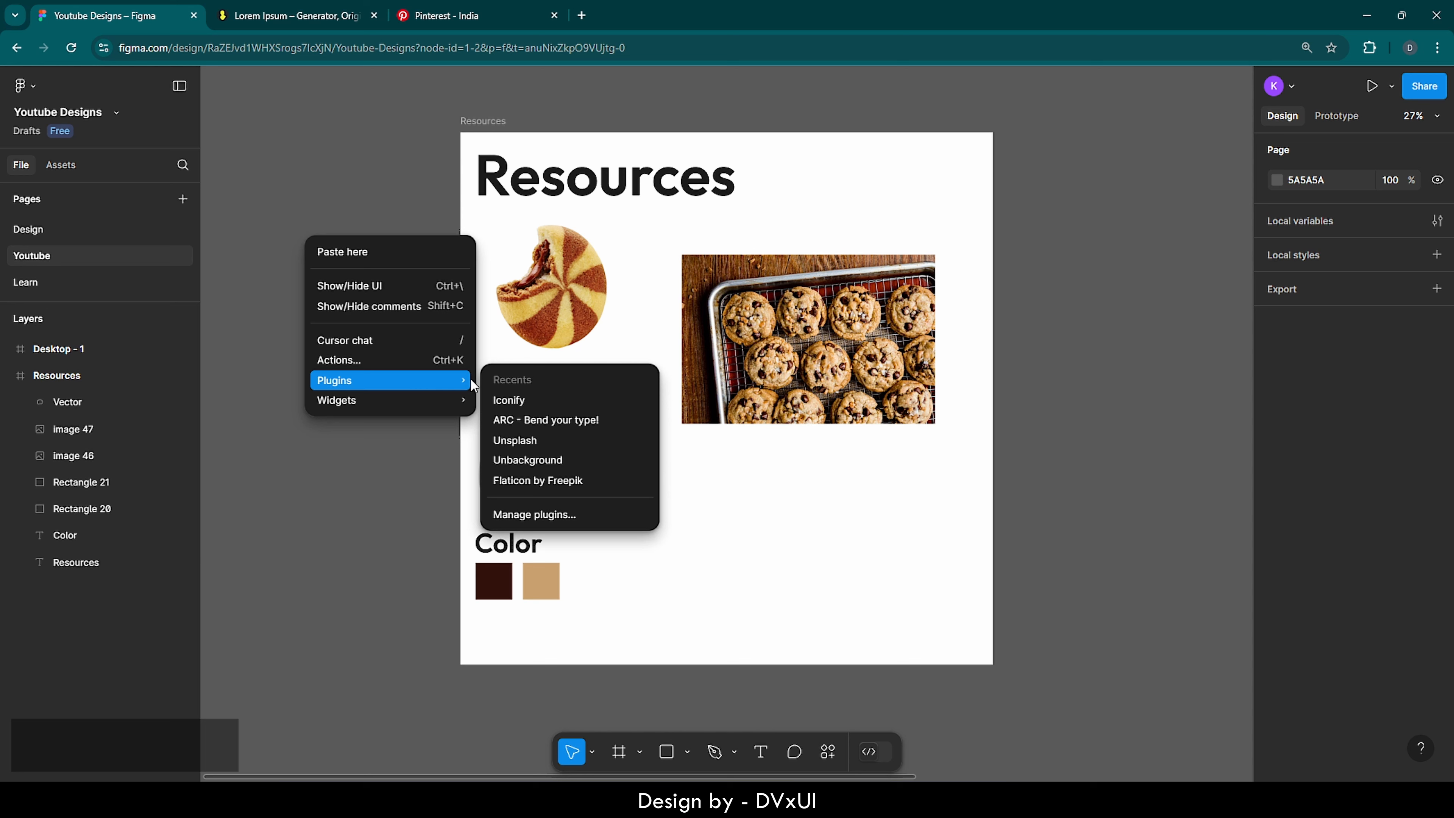
left_click(525, 512)
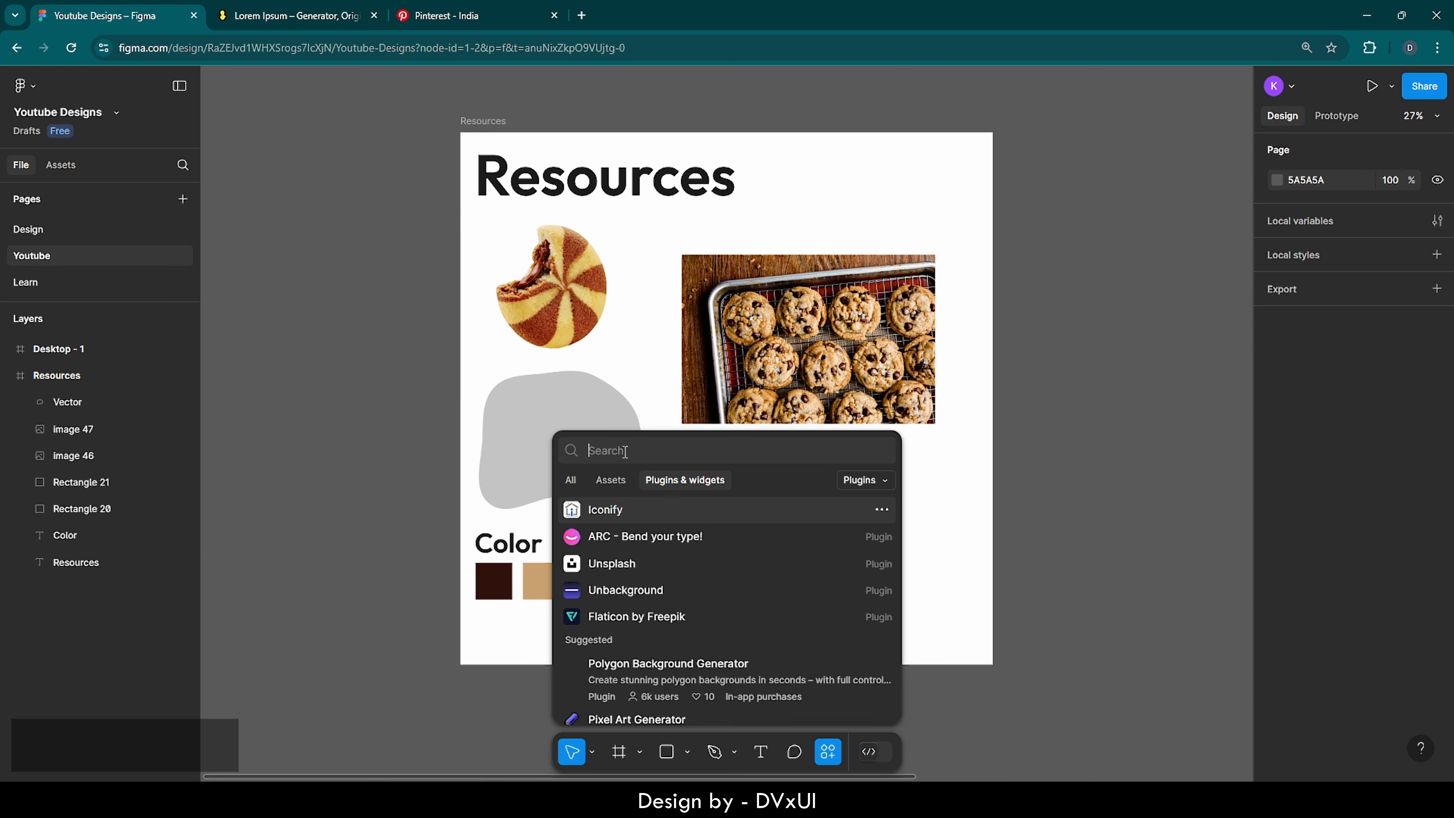
type("blob")
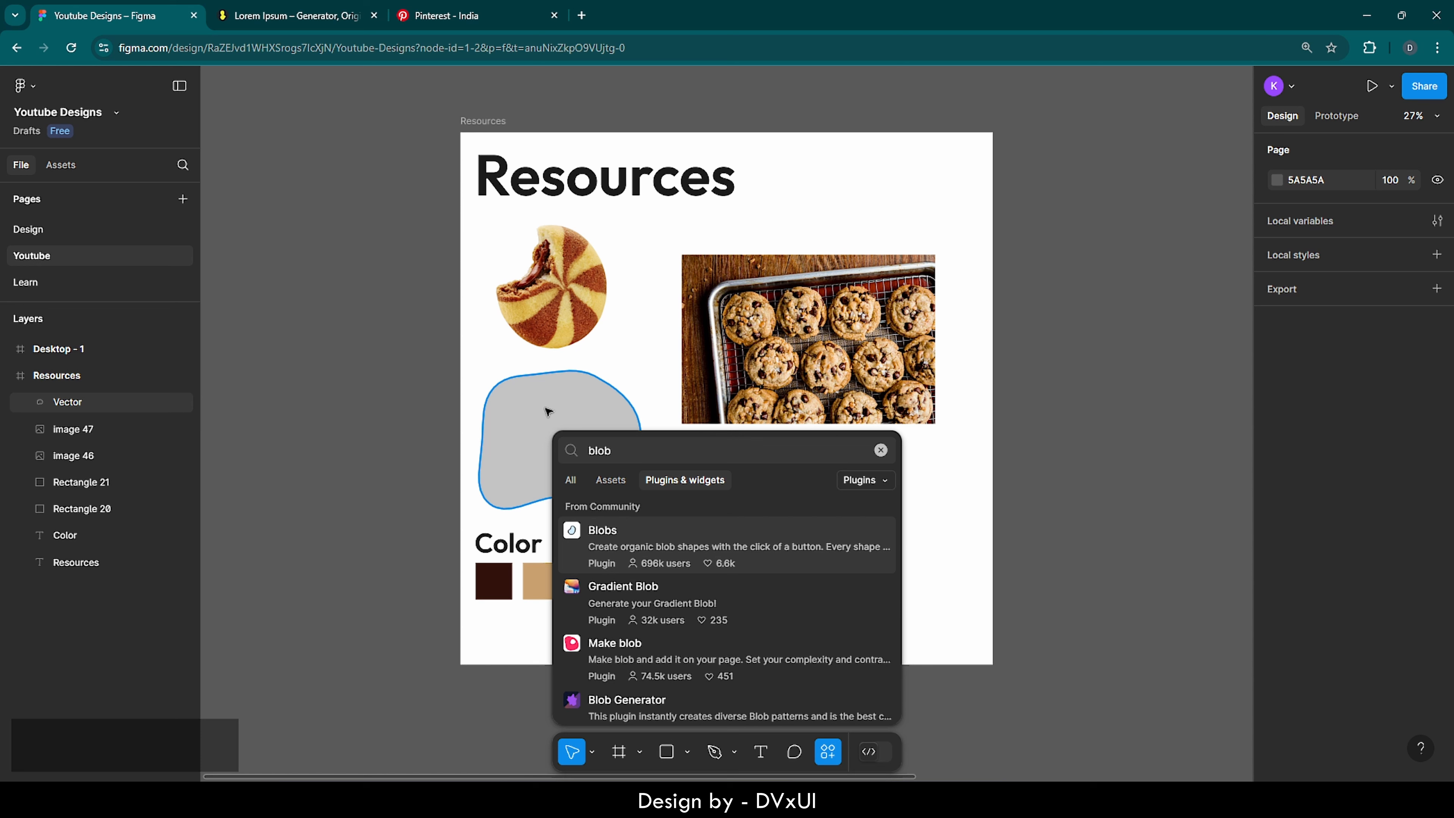
left_click(881, 451)
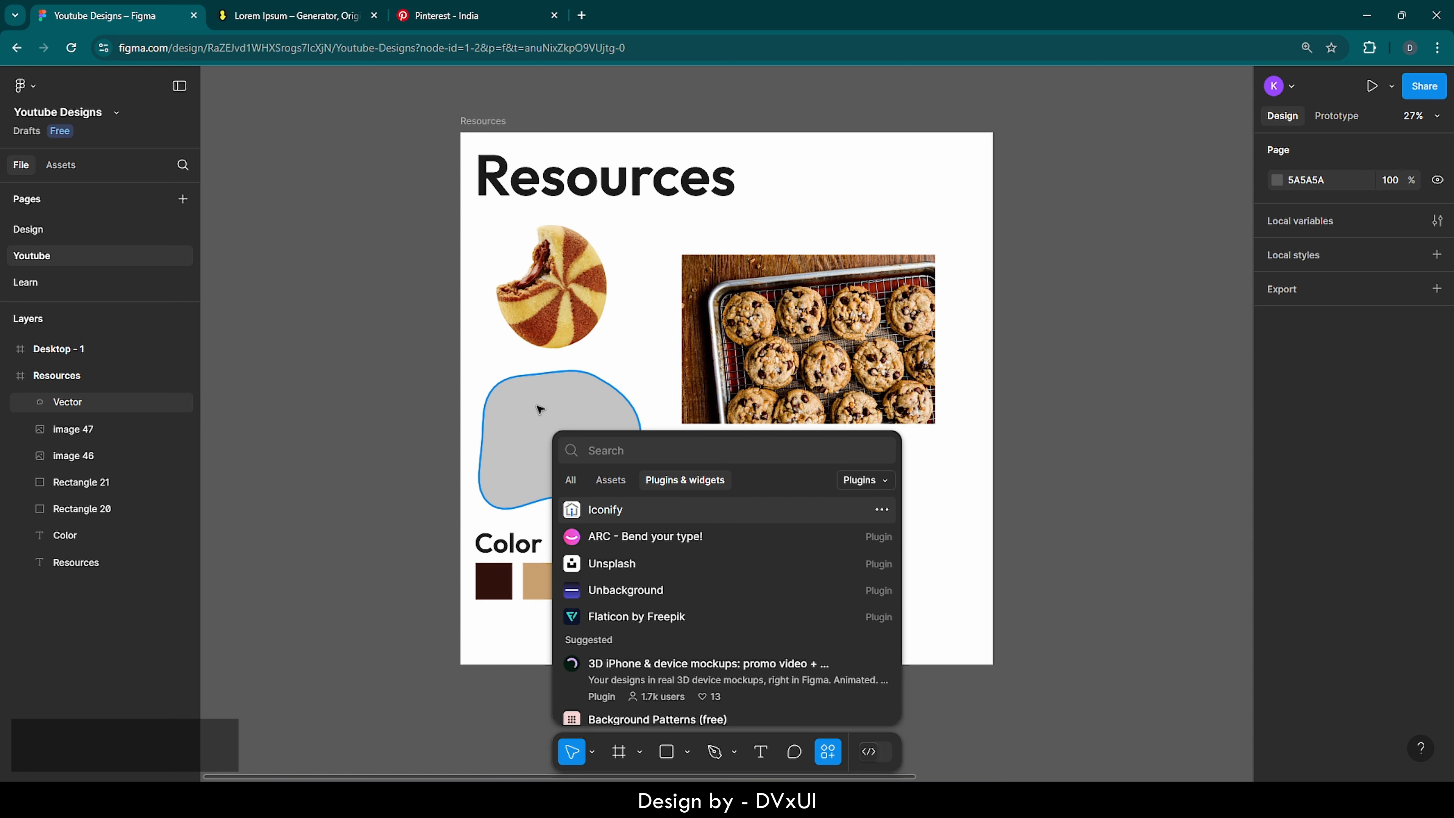
Step: Duplicate the grey blob shape and place the copy on the empty canvas between the Resources and Desktop - 1 frames
left_click(551, 406)
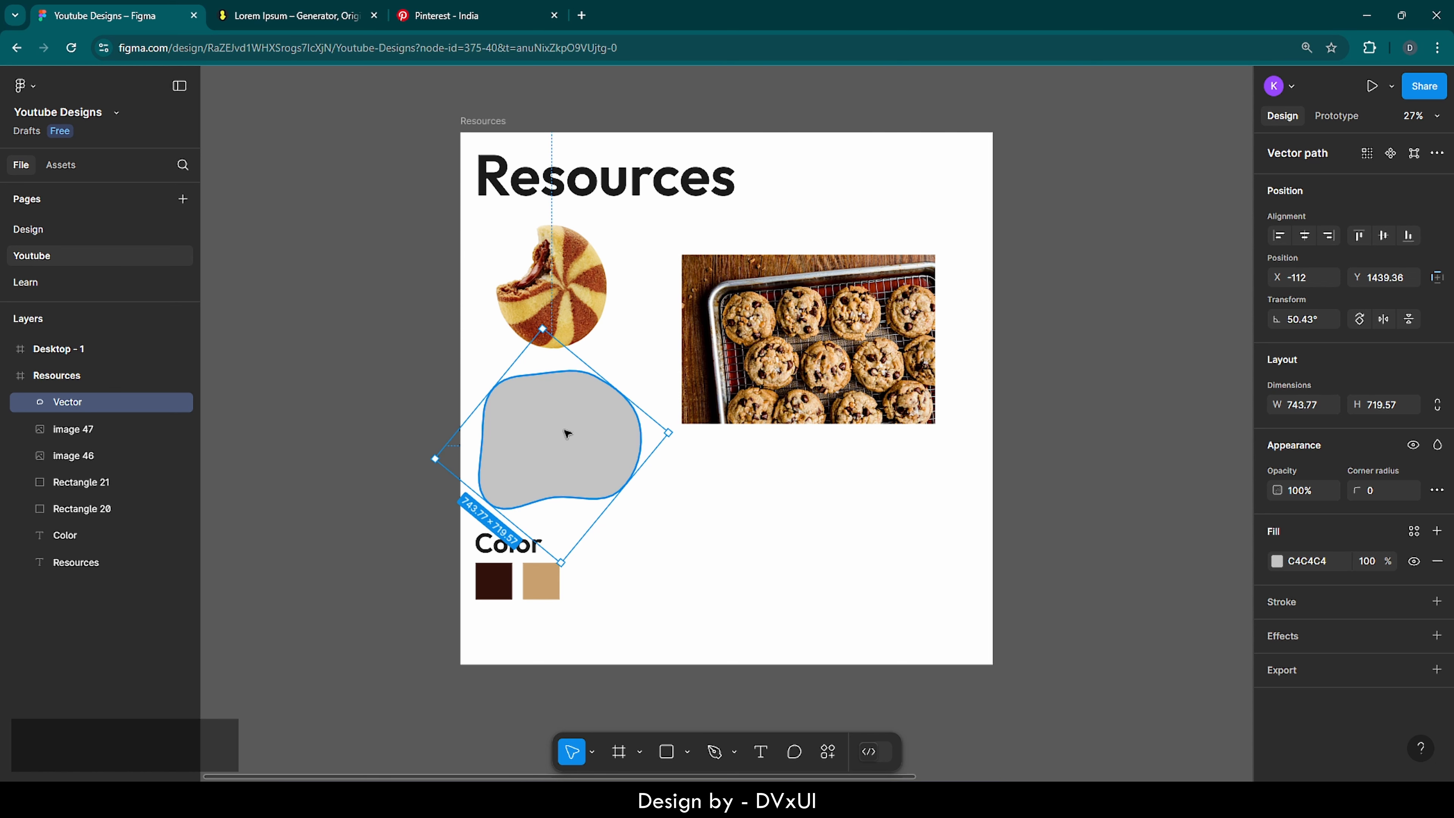
key("ctrl+v")
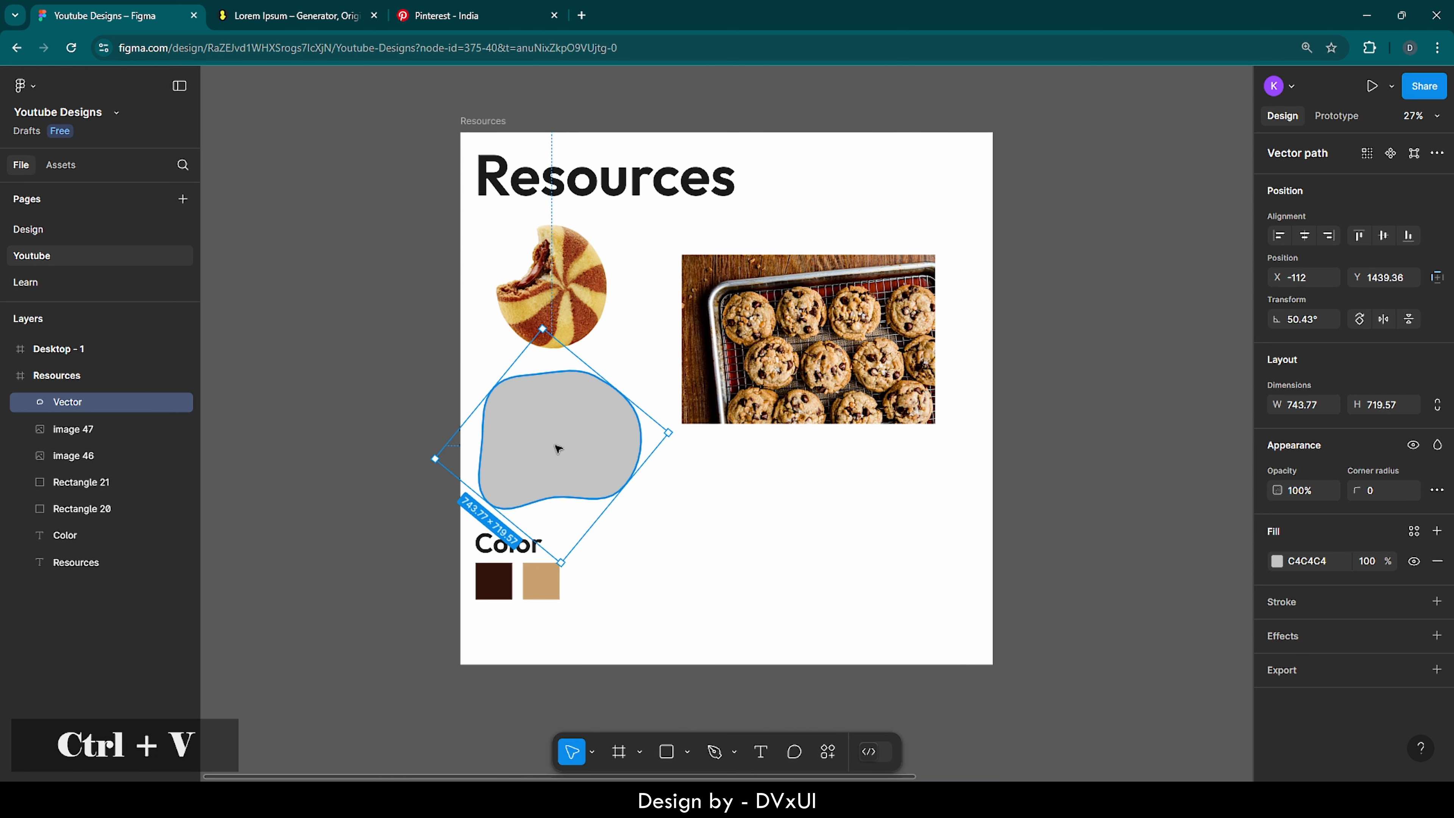
left_click_drag(549, 445, 884, 364)
Step: Duplicate the cookie tray photo and place the copy outside the Resources frame, just above the copied blob
left_click(550, 344)
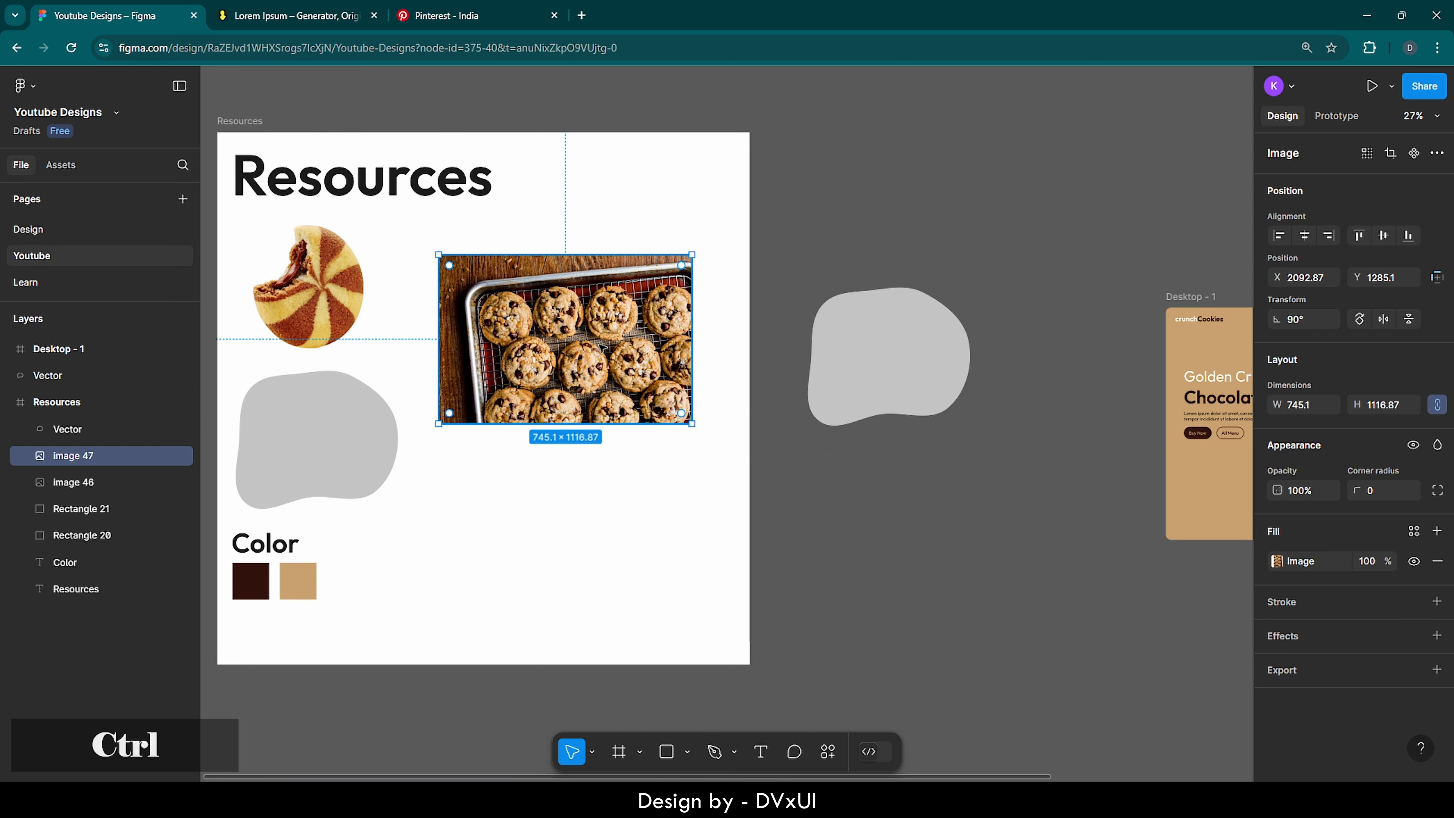
key("ctrl+v")
left_click_drag(543, 342, 976, 205)
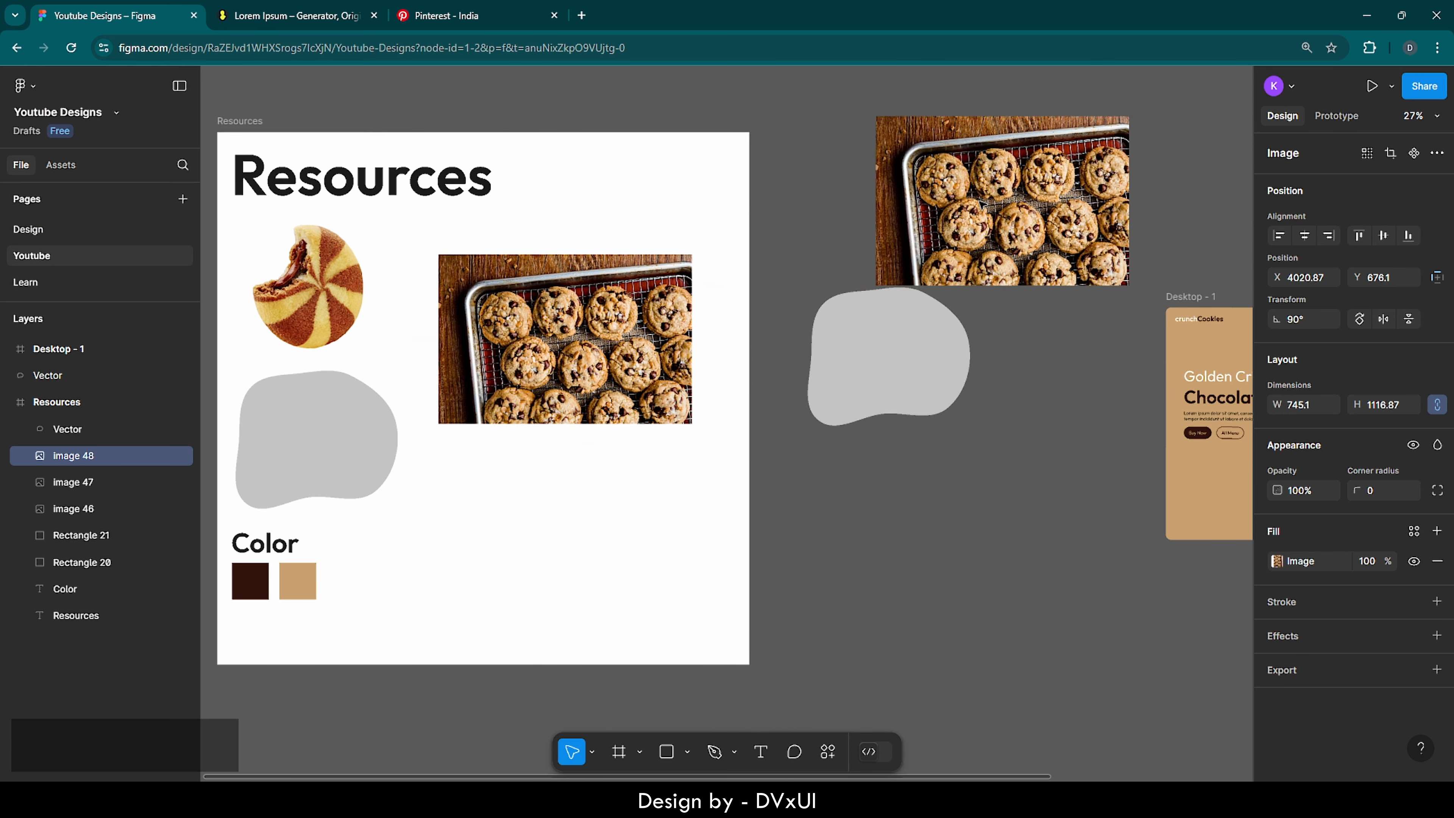
left_click(1048, 353)
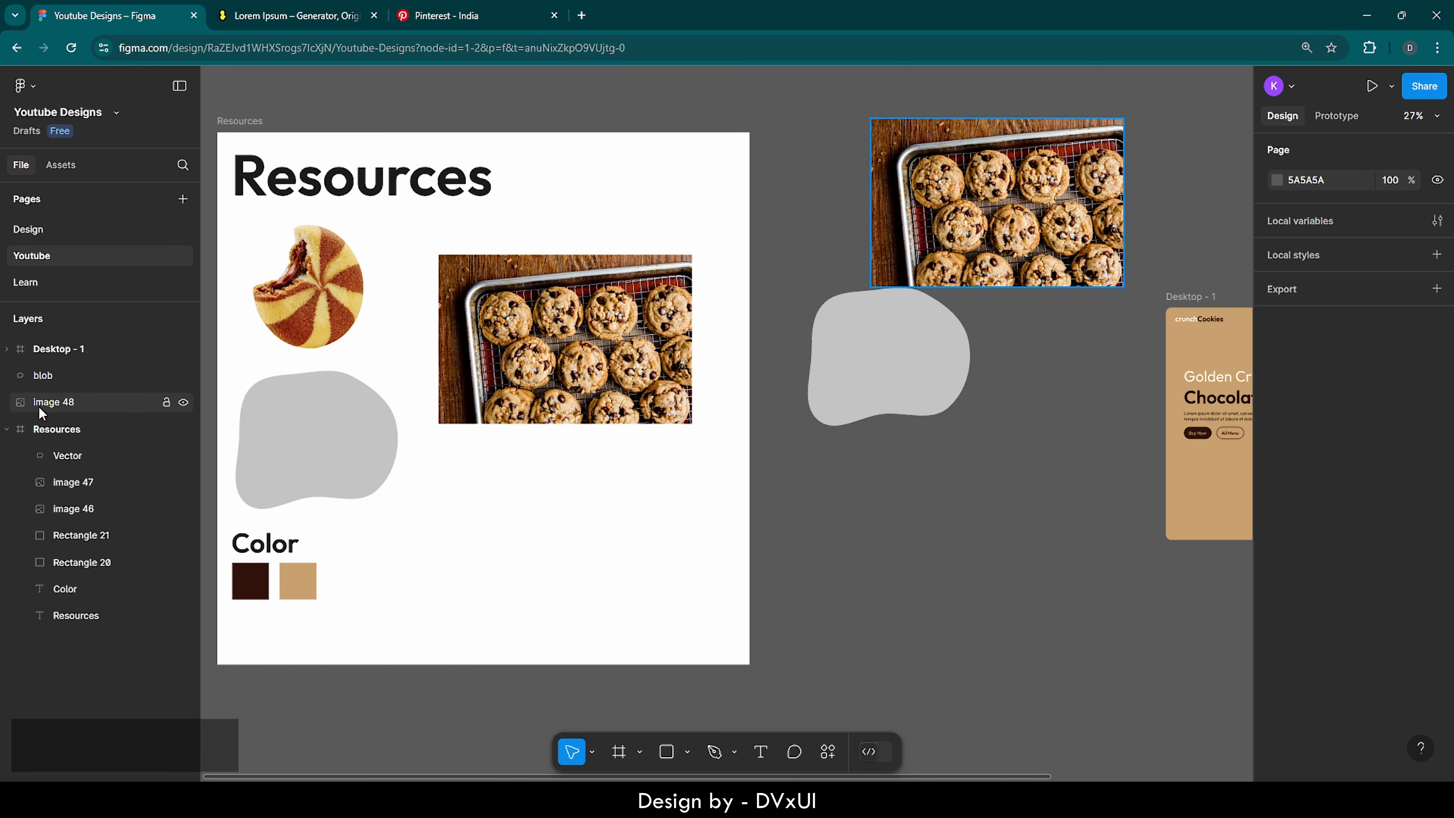
Step: Put the copied blob beneath the copied cookie tray photo in the layer order and use it as the photo's mask
left_click(41, 376)
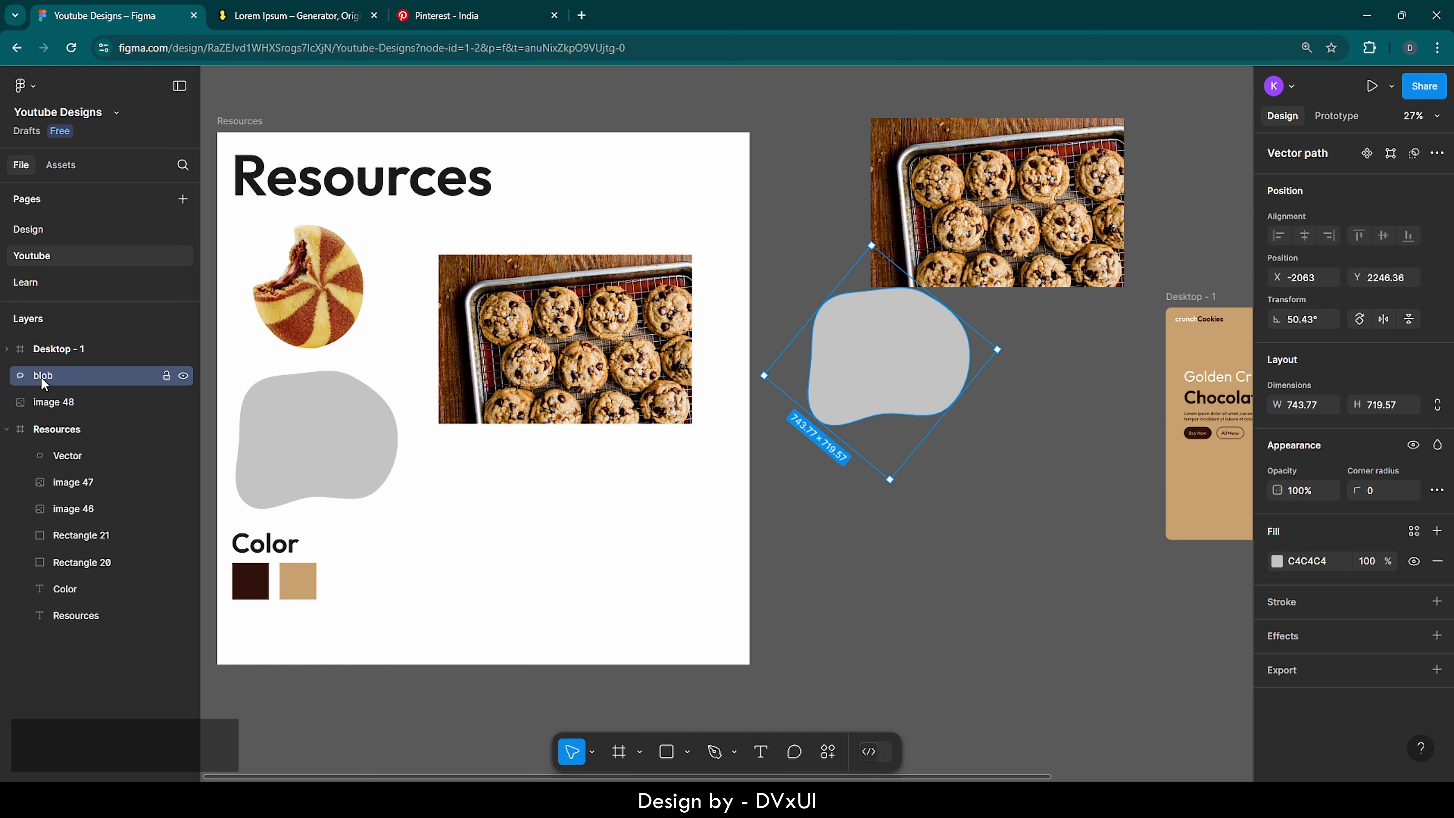
left_click_drag(41, 377, 42, 403)
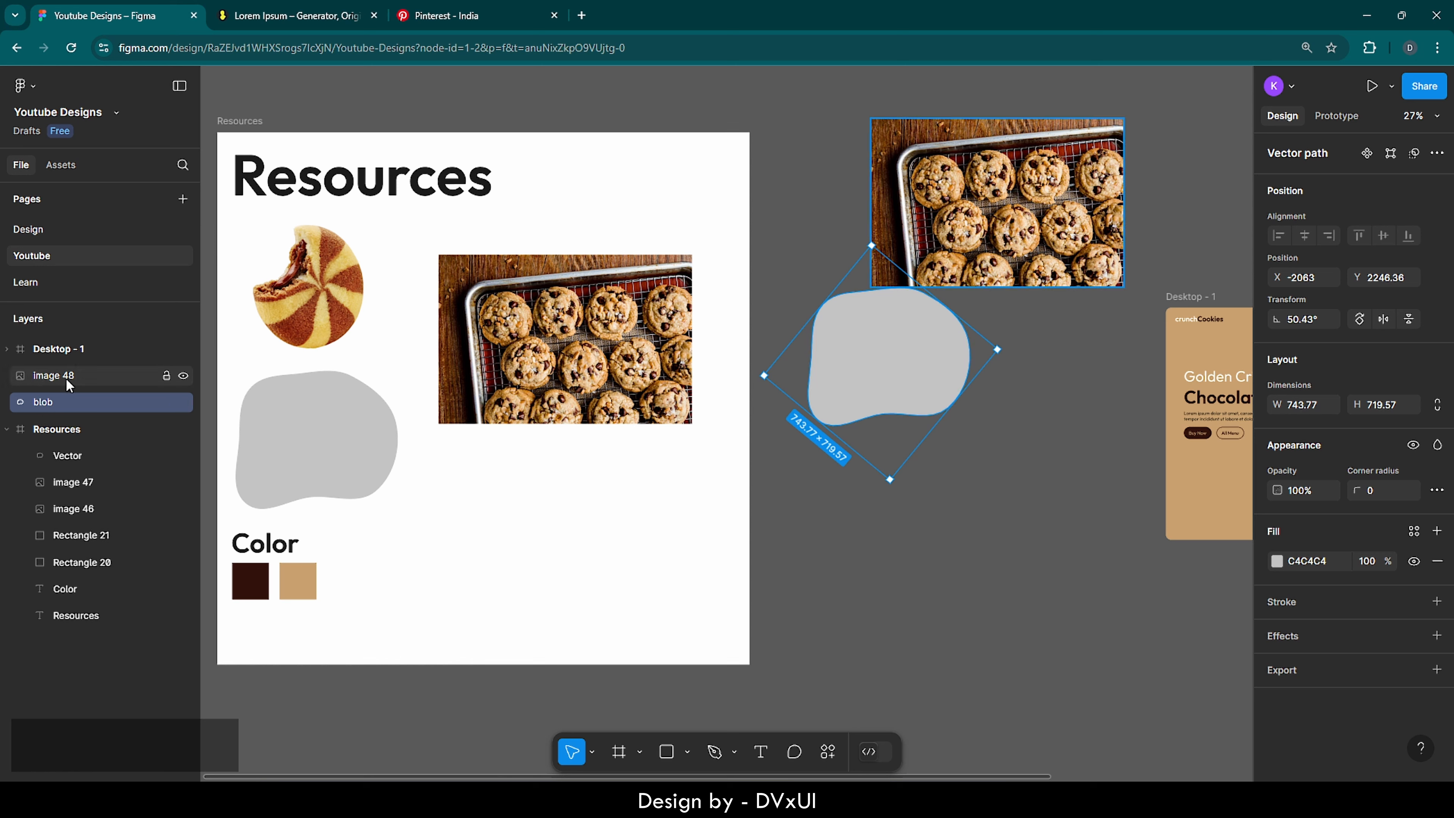
left_click(982, 185)
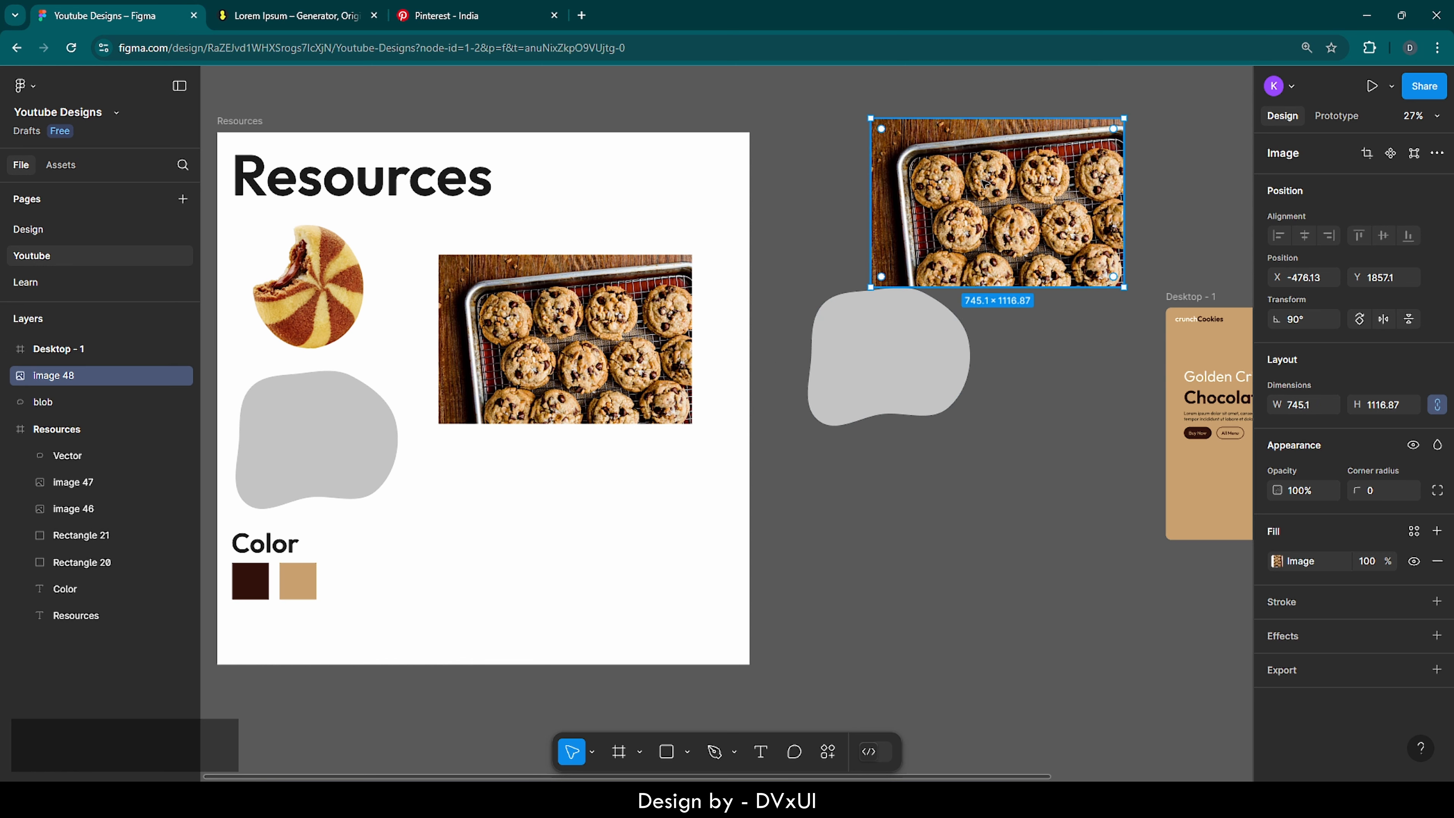
left_click(904, 322, "shift")
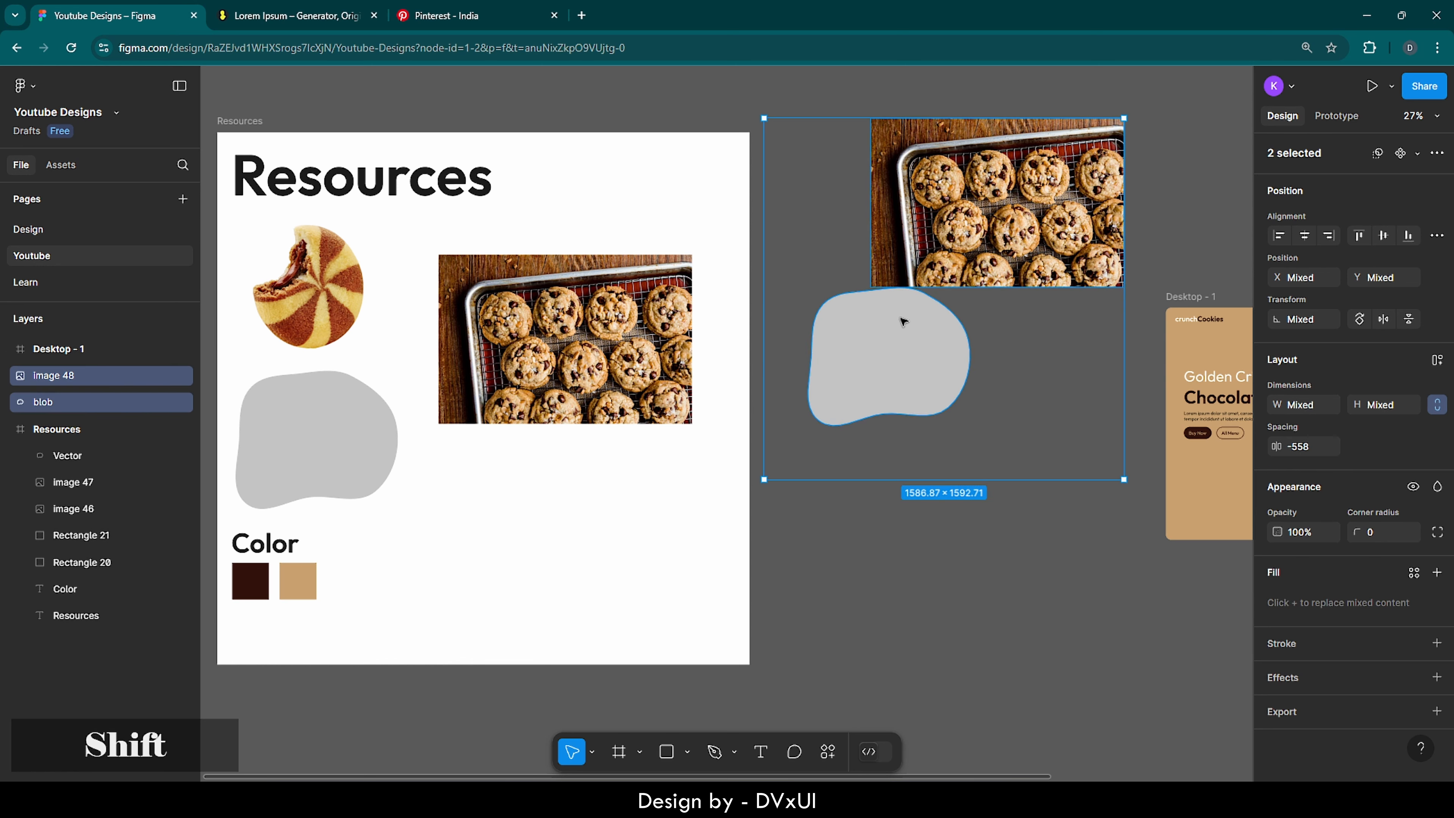
right_click(901, 323)
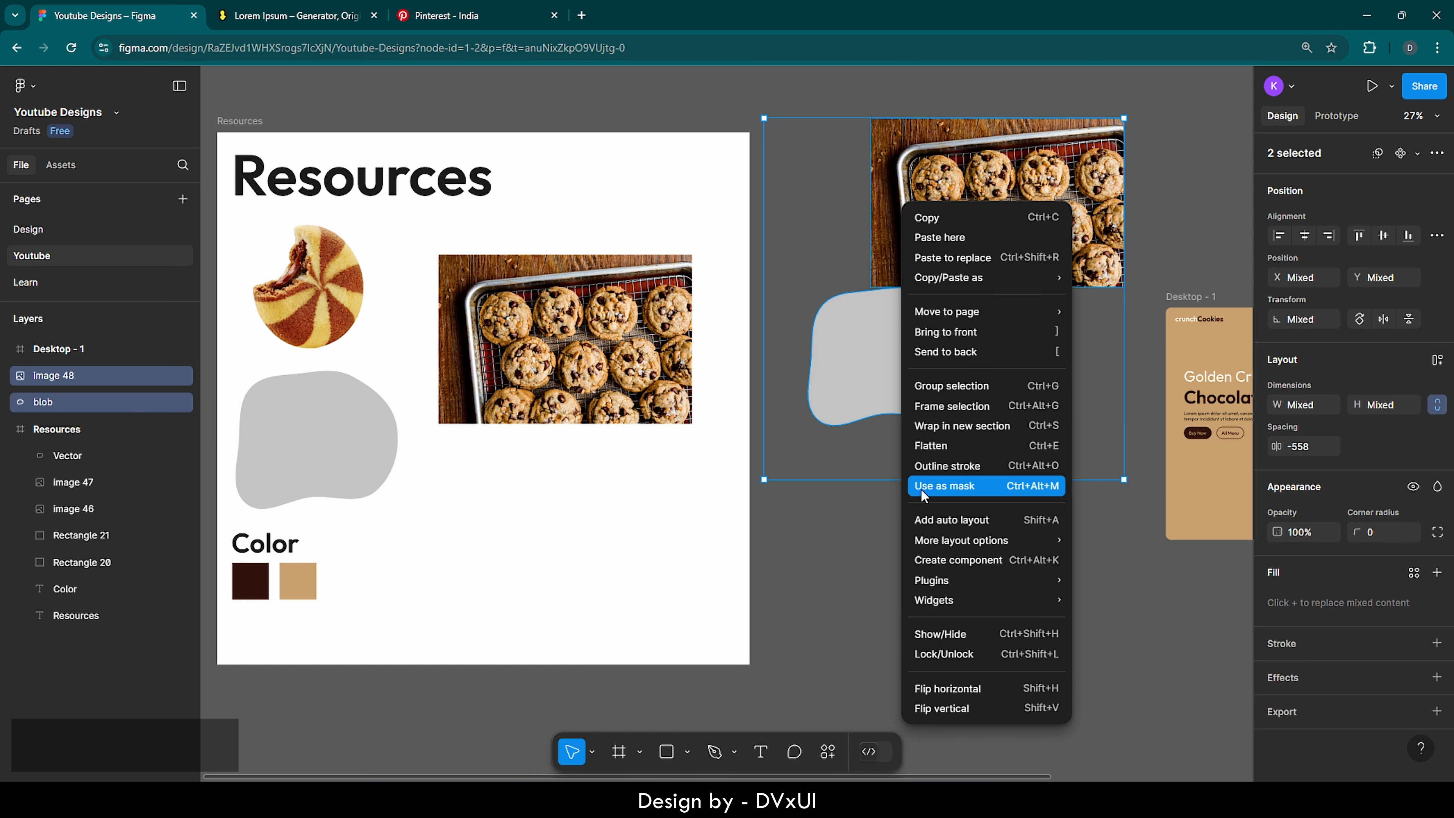
left_click(945, 486)
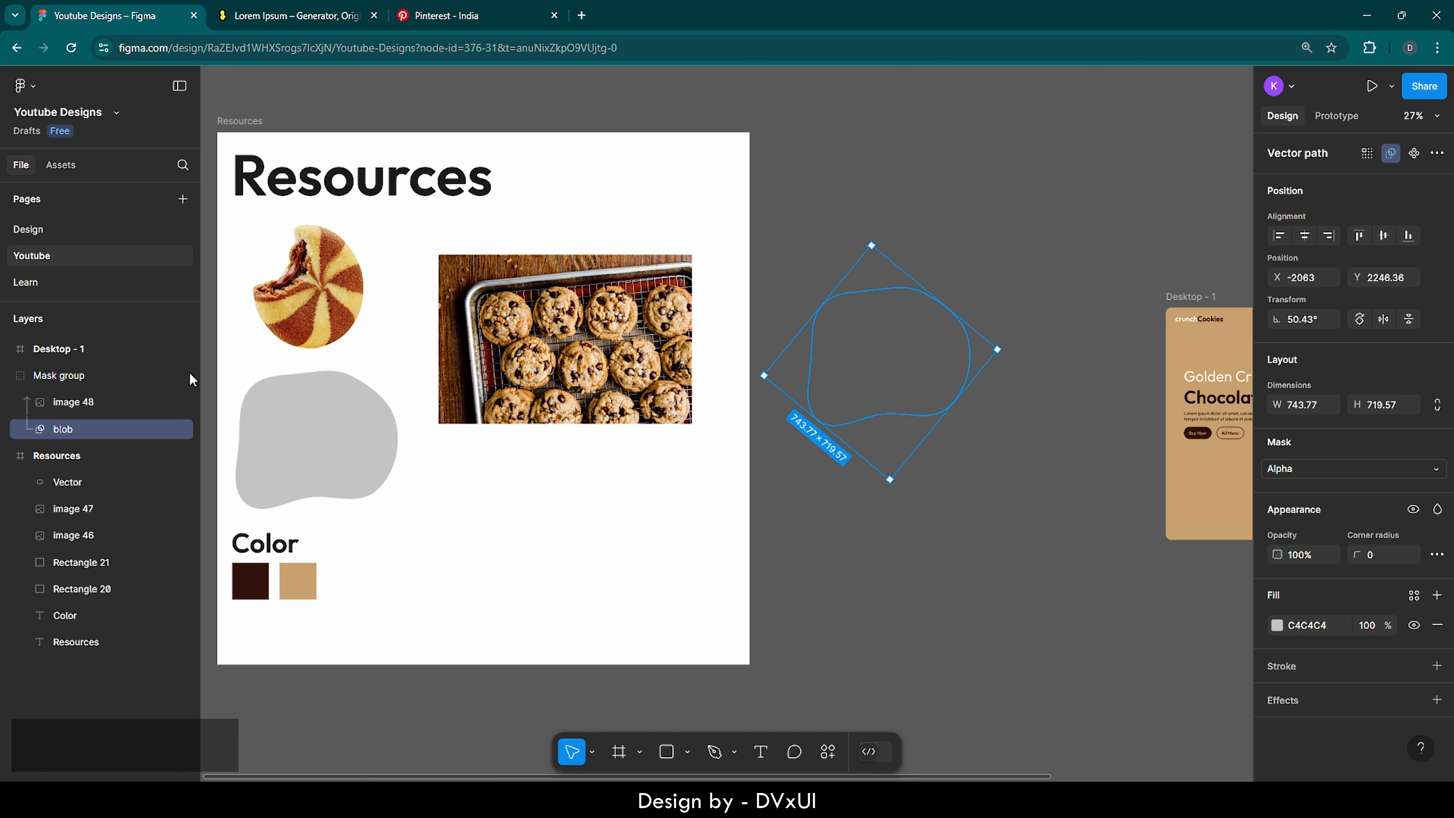
Step: Move the cookie tray photo inside the mask group until it fills the blob shape
left_click(112, 397)
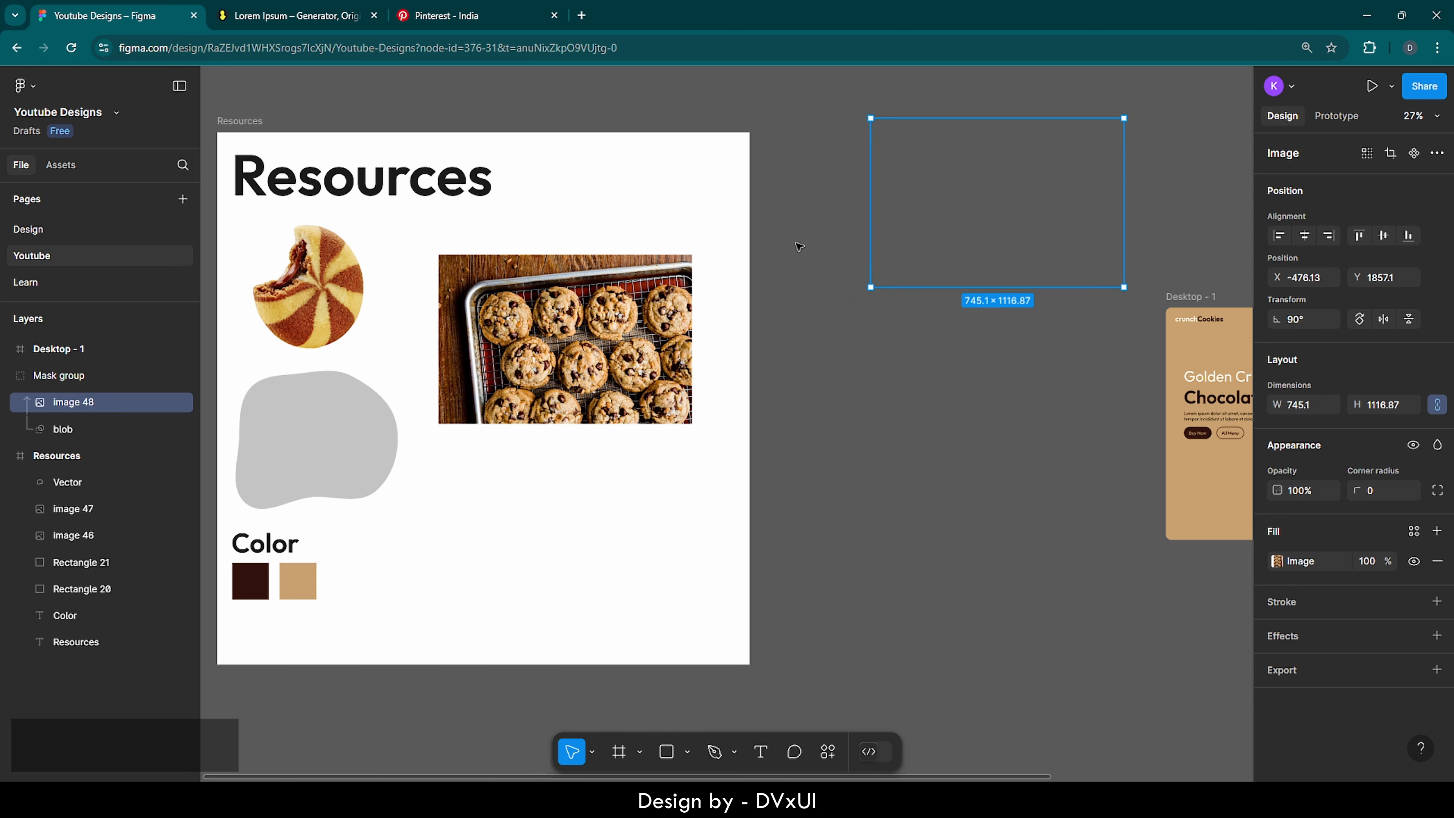
left_click_drag(1076, 175, 956, 311)
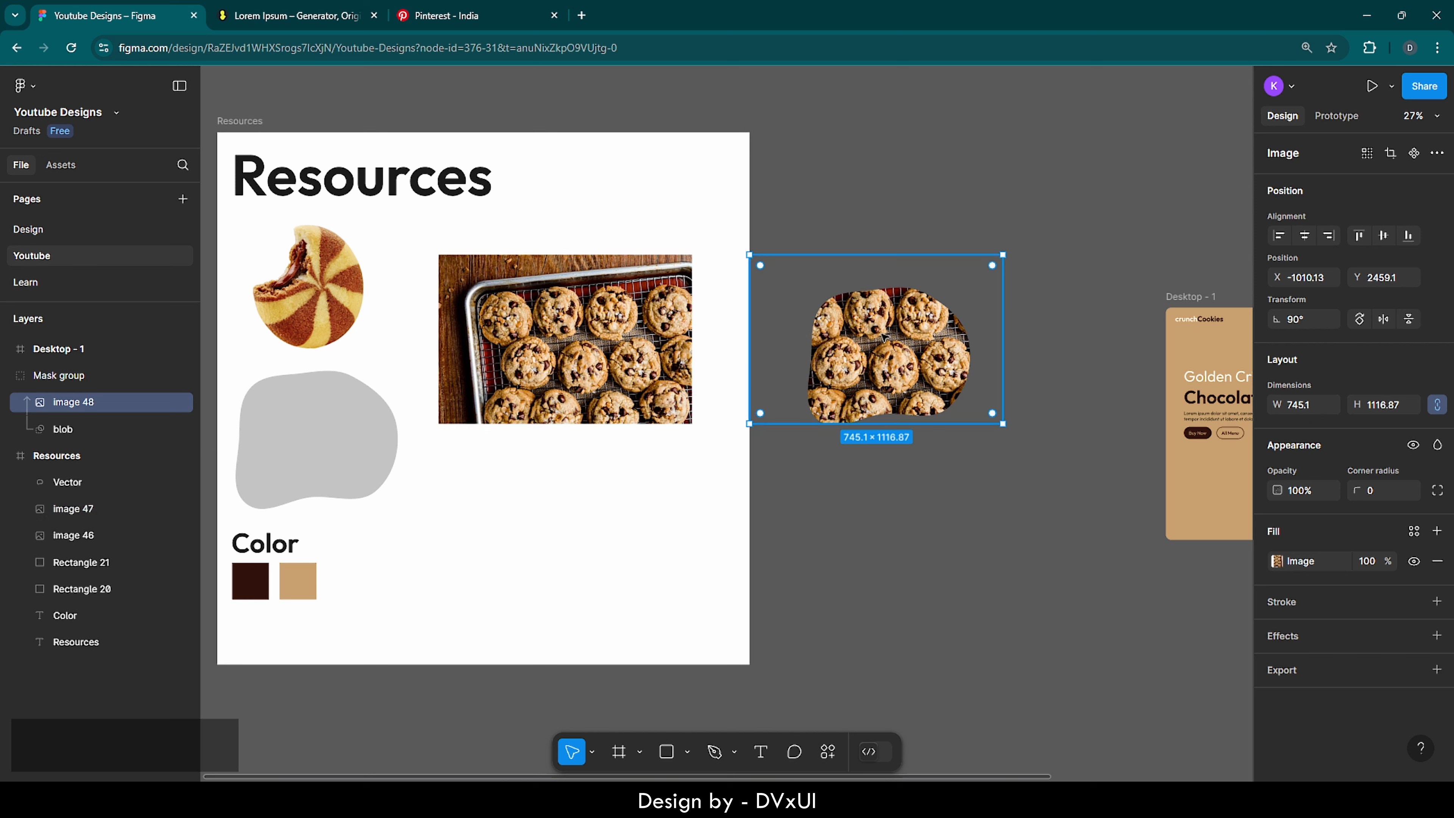
left_click(722, 312)
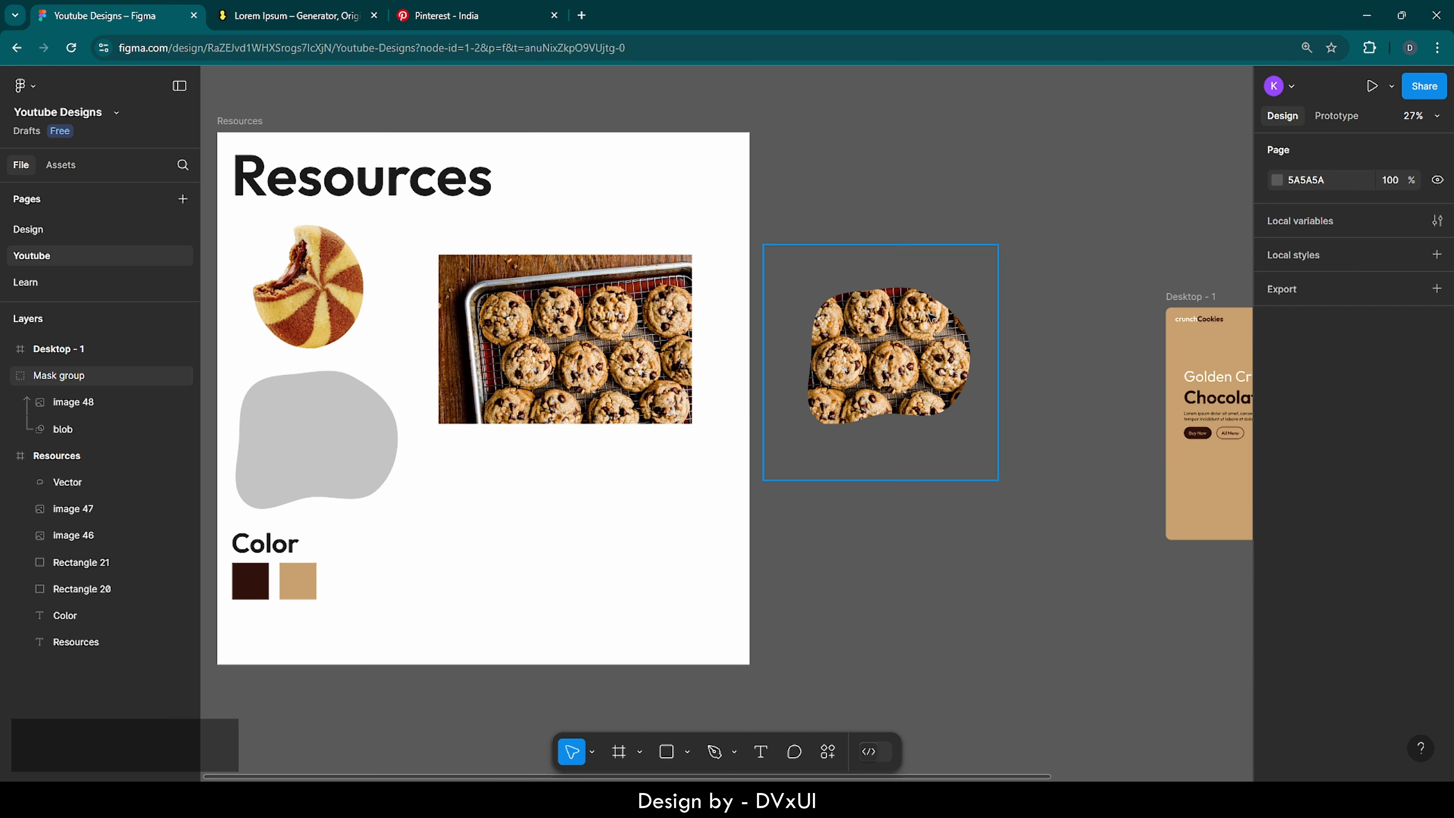
Step: Move the masked cookie photo group into the lower-left corner of the Desktop - 1 frame, at about X -290, Y 541
left_click(898, 314)
left_click_drag(898, 314, 827, 480)
scroll(952, 462, "up", 5)
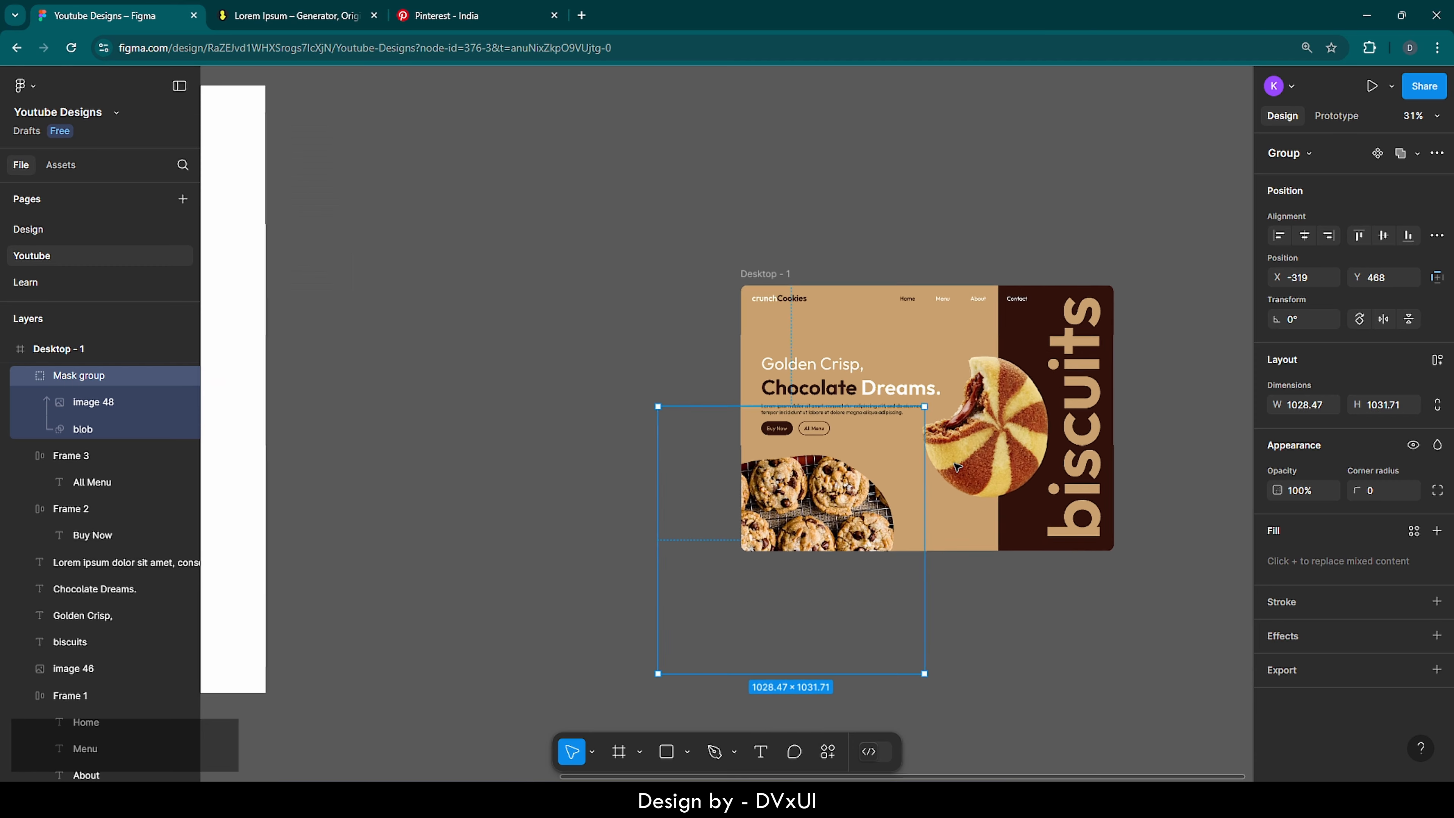
scroll(957, 466, "right", 3)
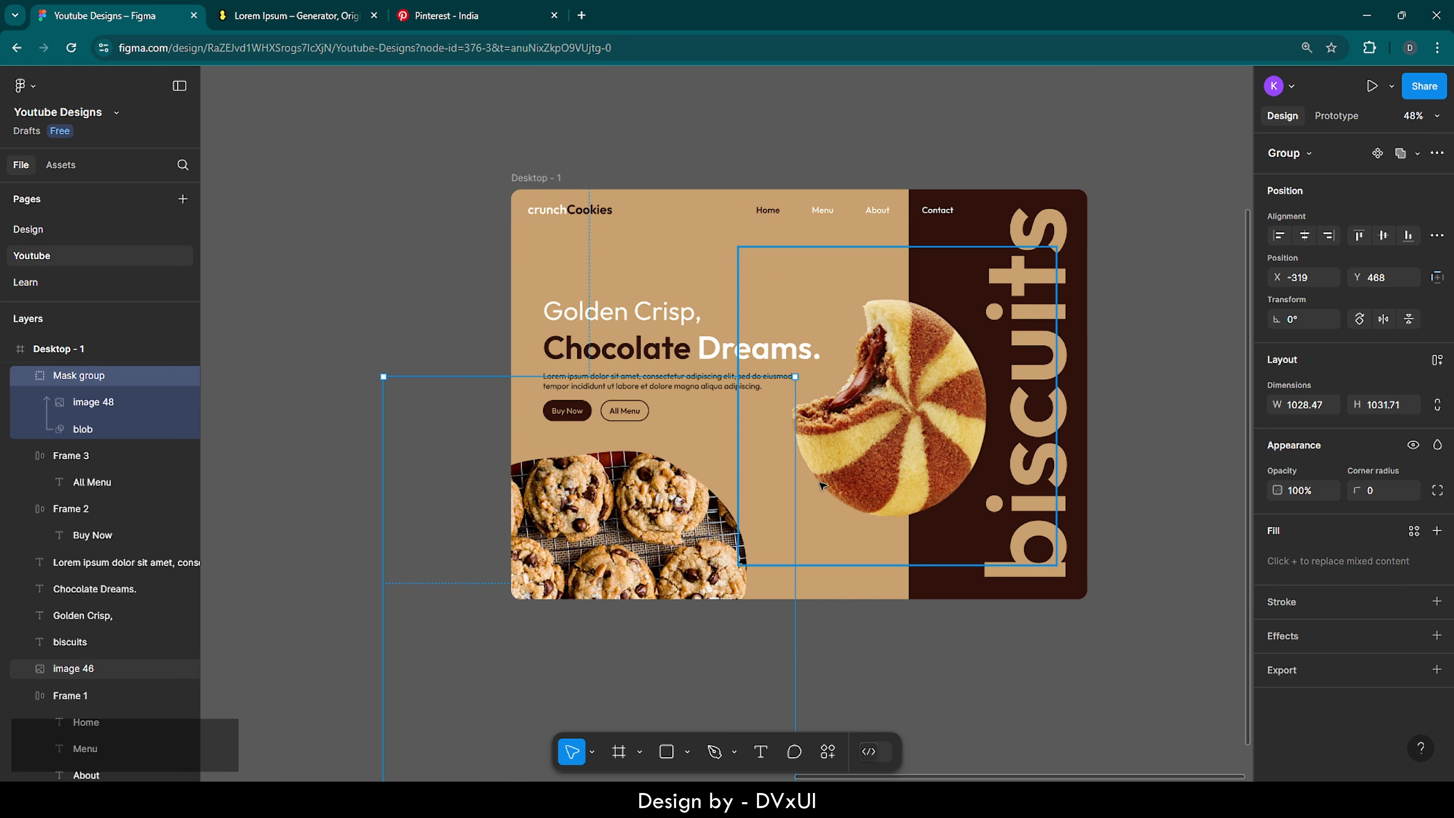
left_click_drag(655, 493, 664, 516)
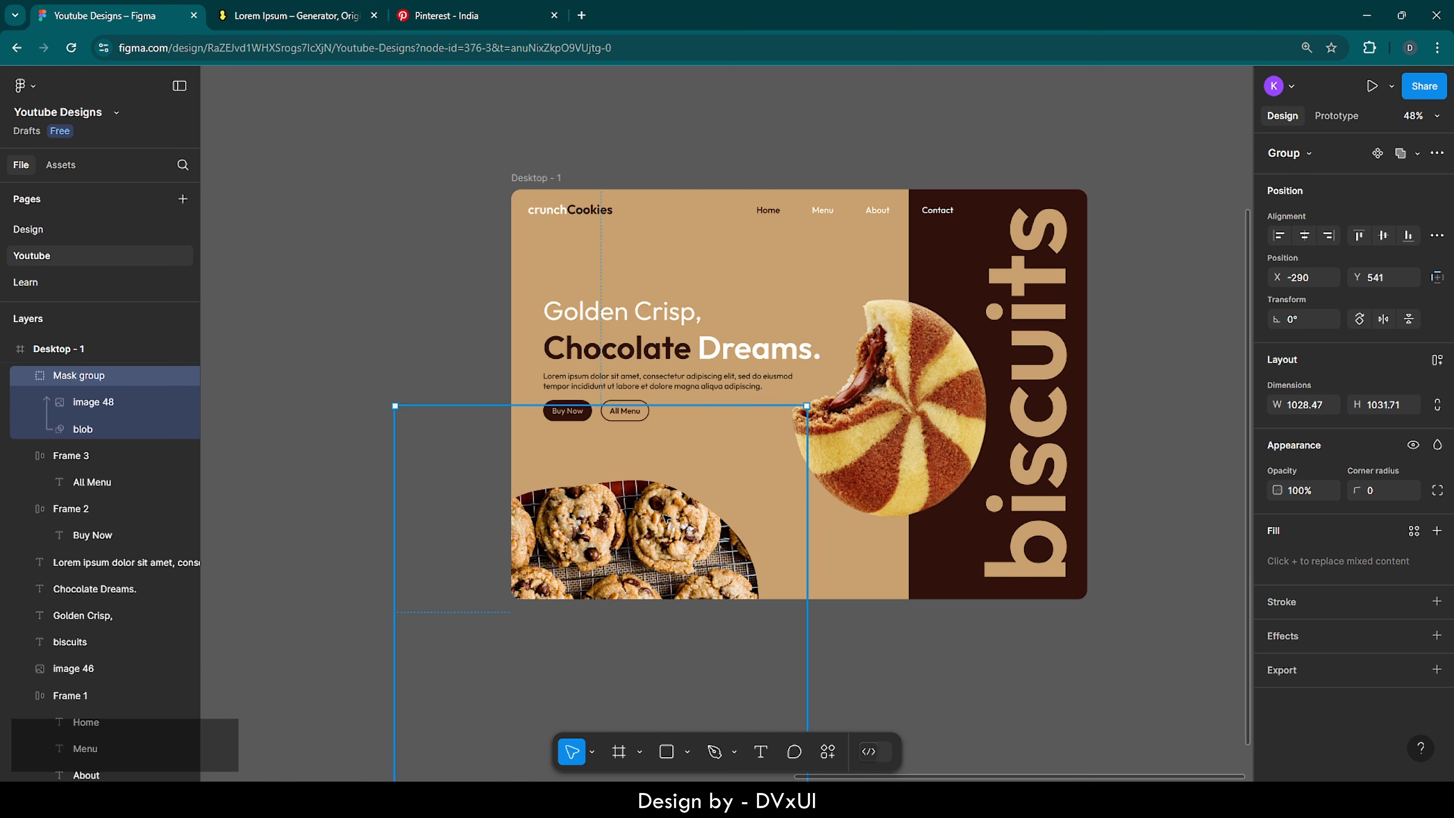
Step: Shift the photo inside the blob mask to about X 613, Y 1356 to reframe the cookies
double_click(632, 530)
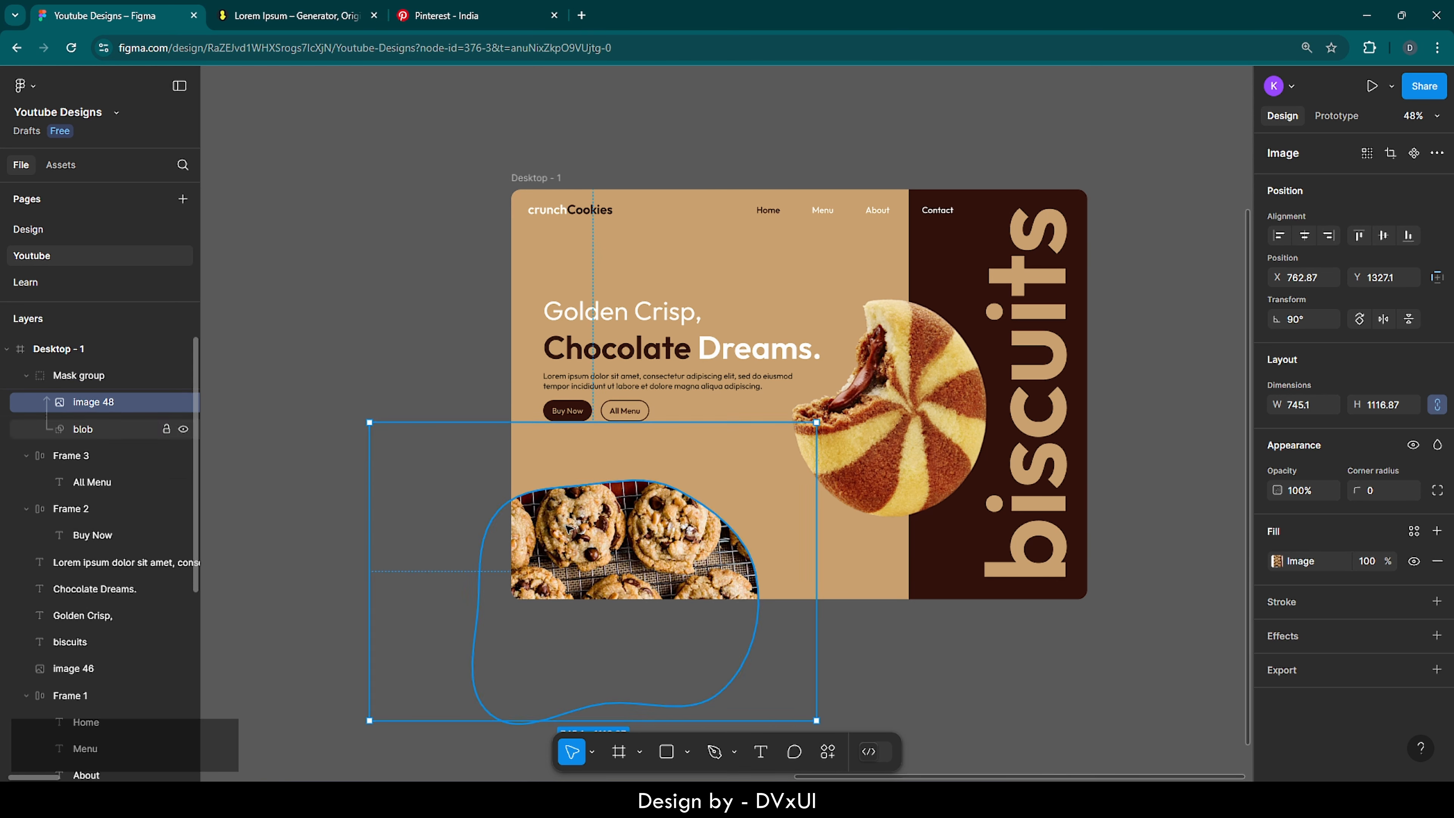
mouse_move(675, 541)
left_mouse_down()
mouse_move(658, 559)
mouse_move(574, 567)
mouse_move(696, 543)
left_mouse_up()
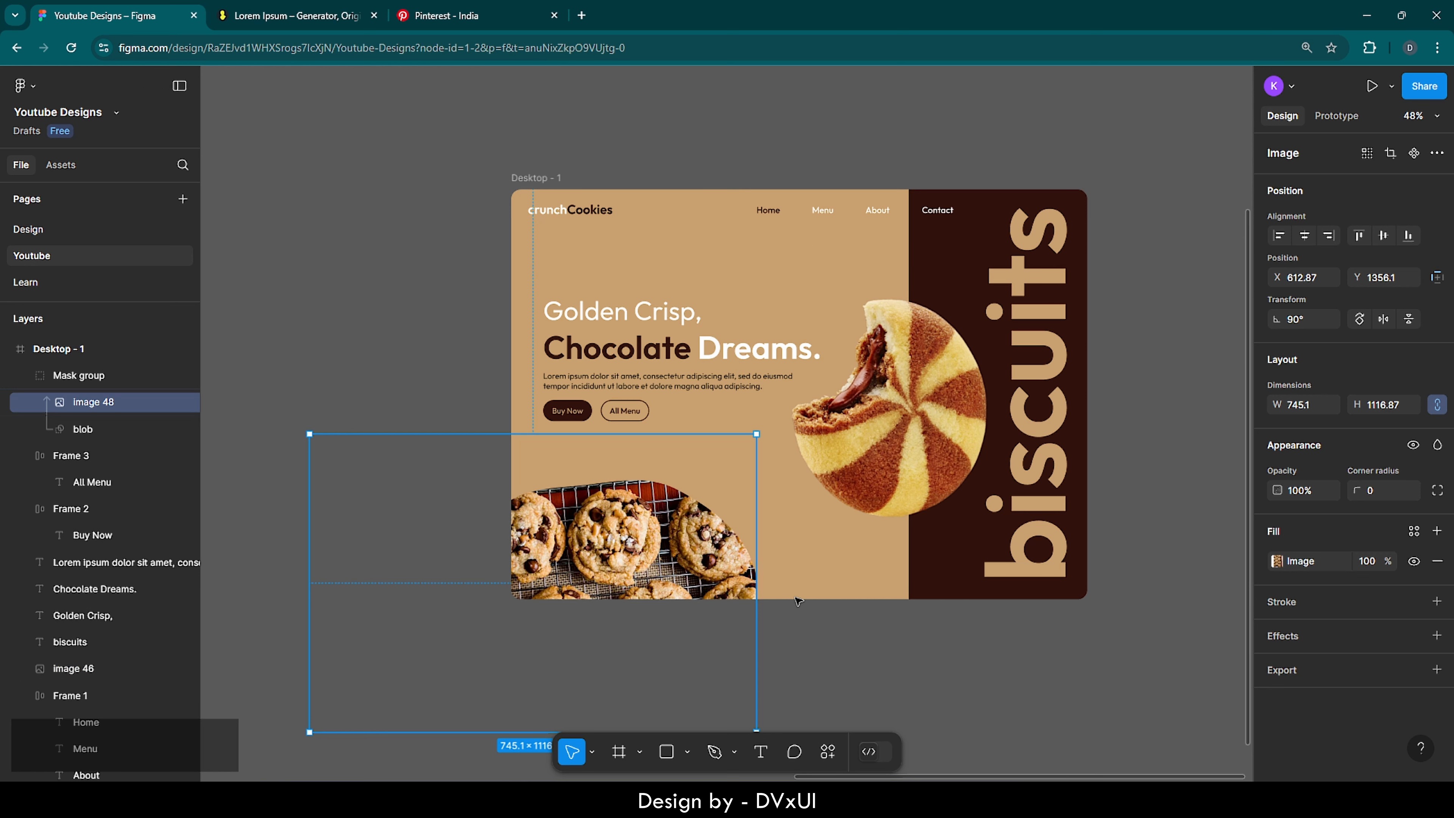
key("Escape")
Step: Raise the masked cookie group to about Y 473 in the Desktop - 1 frame
left_click(657, 534)
left_click_drag(658, 535, 657, 507)
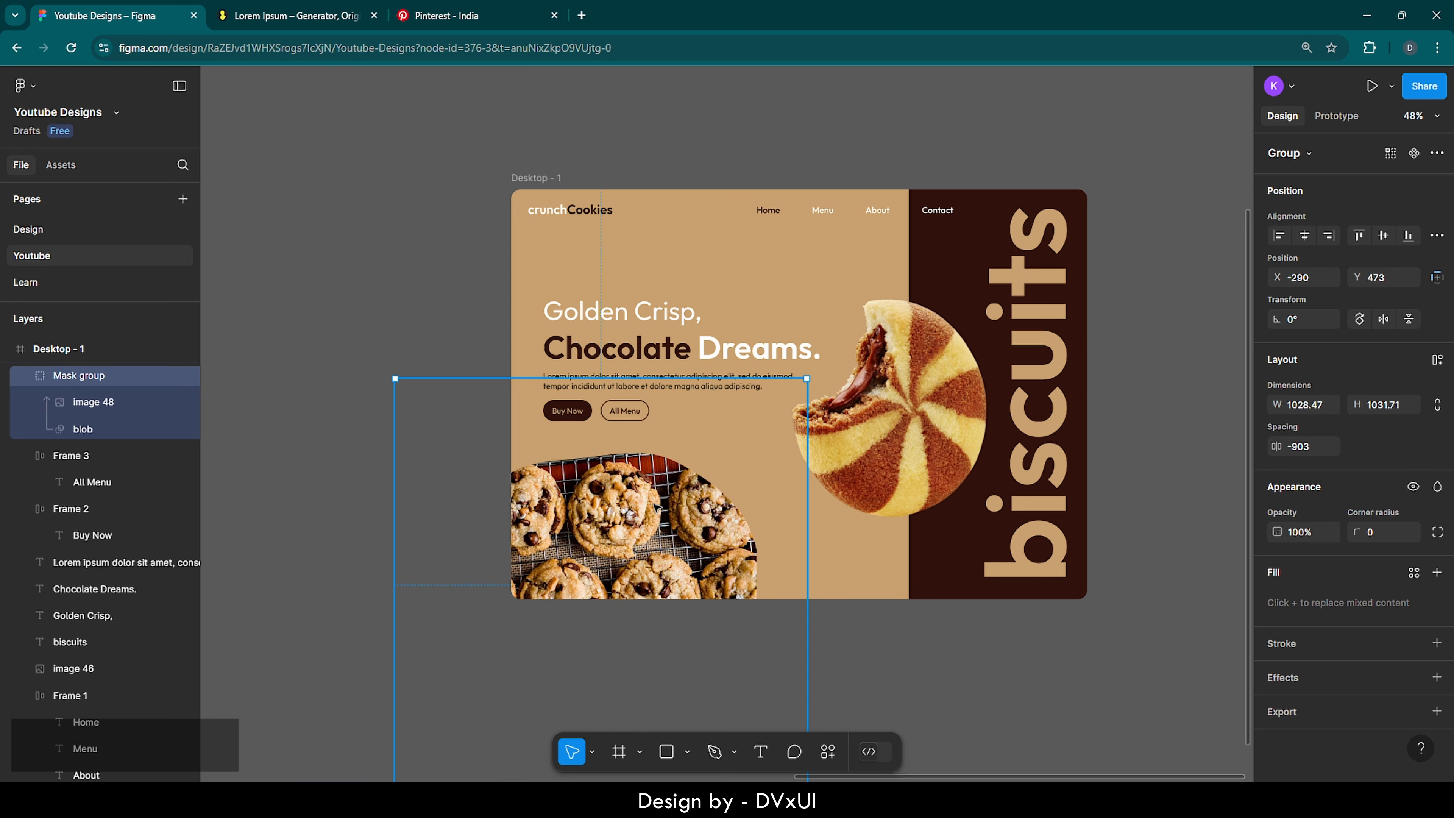
left_click(874, 638)
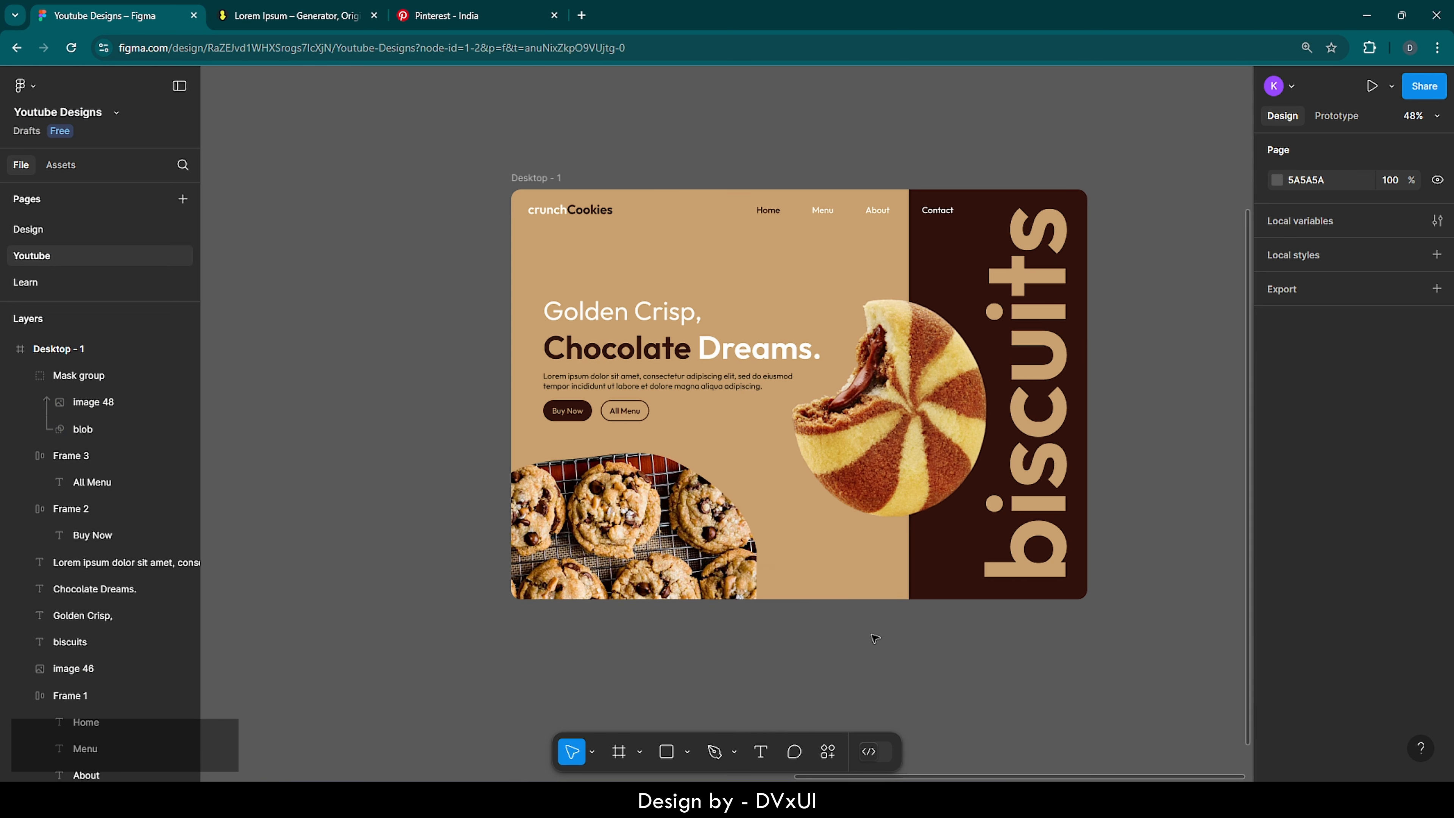
Step: Draw an open three-point path with the Pen tool, from the empty area above "Dreams." to the bitten edge of the large cookie
scroll(870, 637, "right", 2)
scroll(871, 637, "up", 1)
scroll(830, 644, "up", 5)
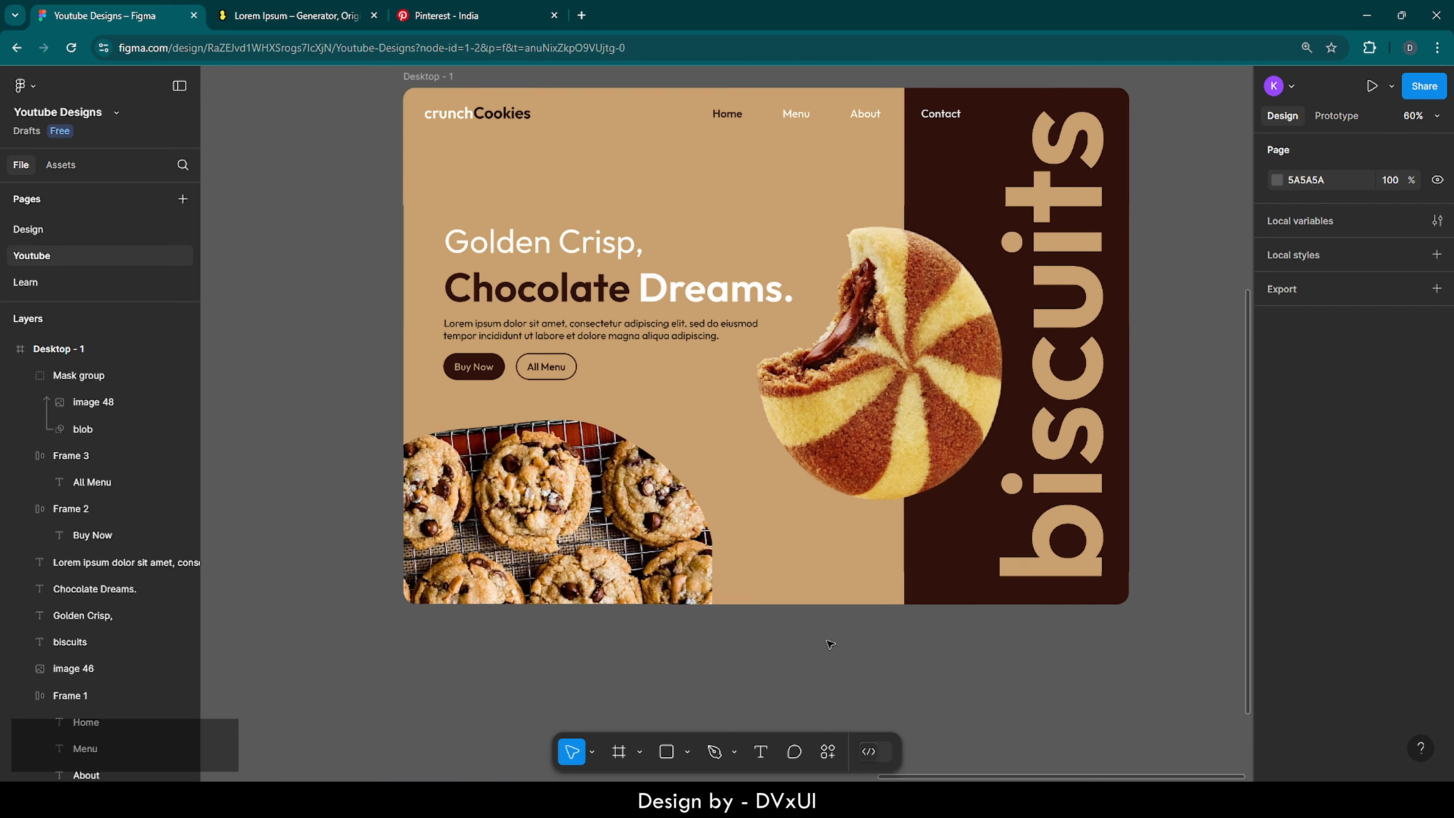
scroll(830, 645, "right", 3)
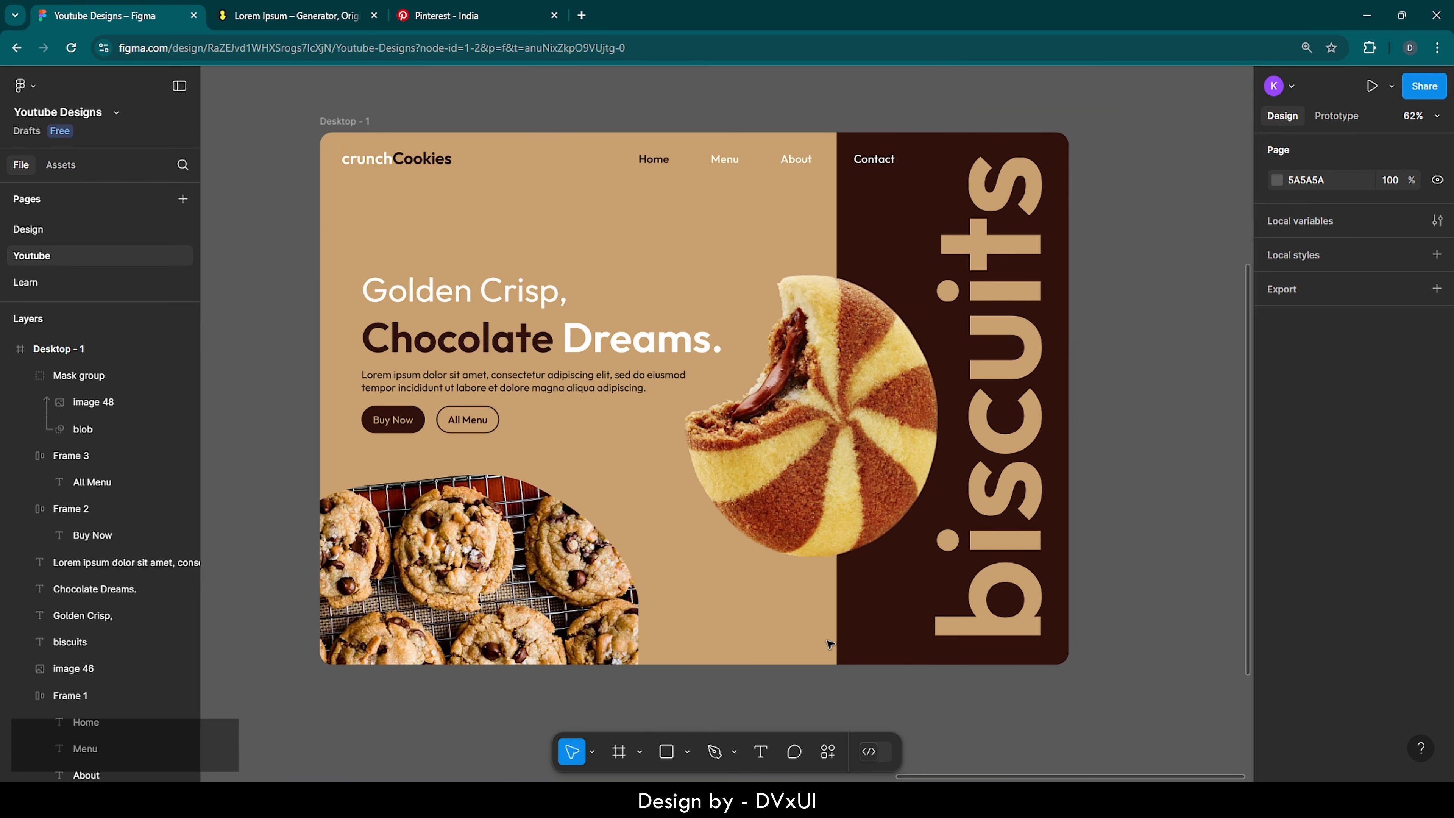
scroll(830, 645, "up", 2)
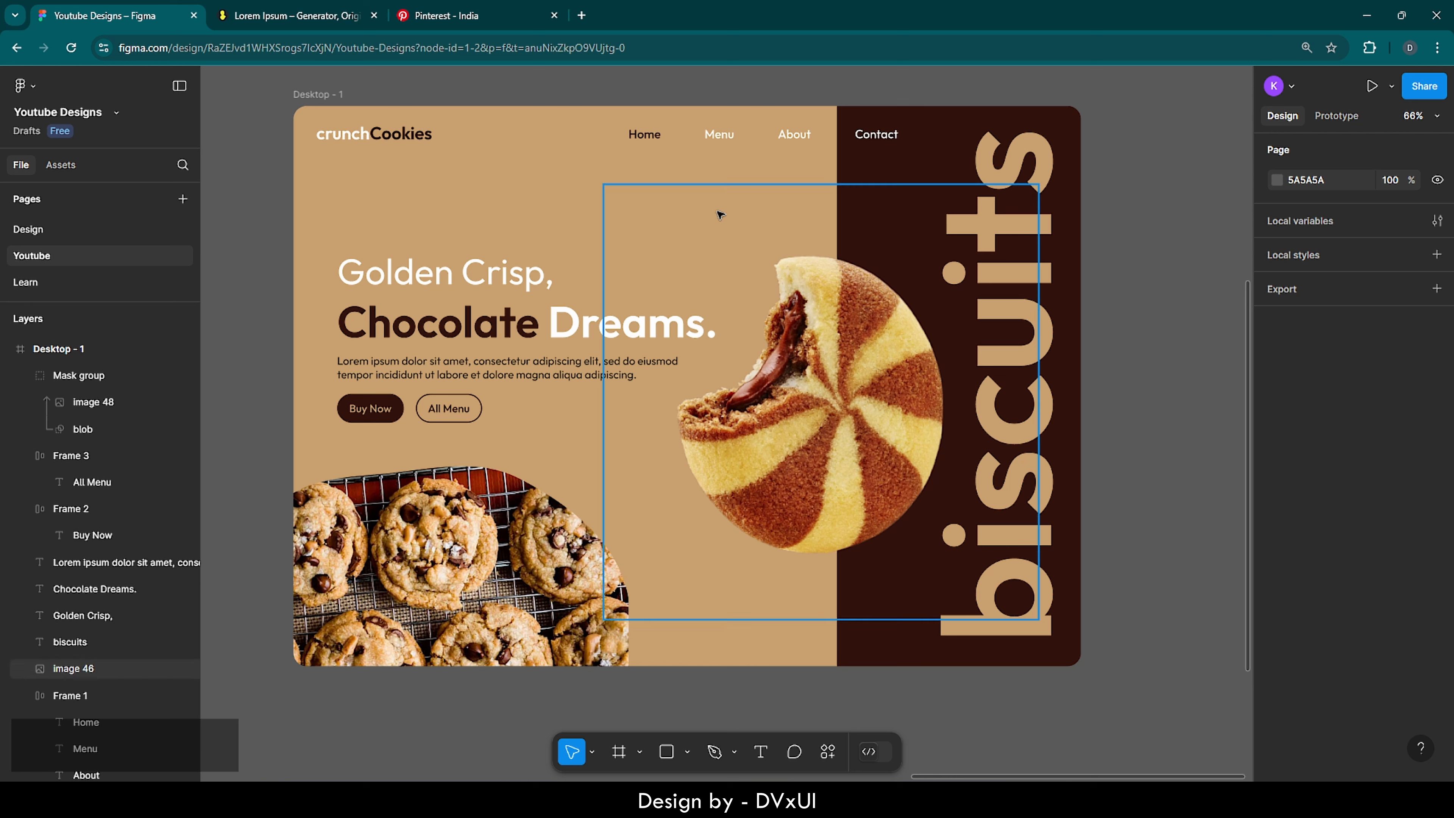
key("p")
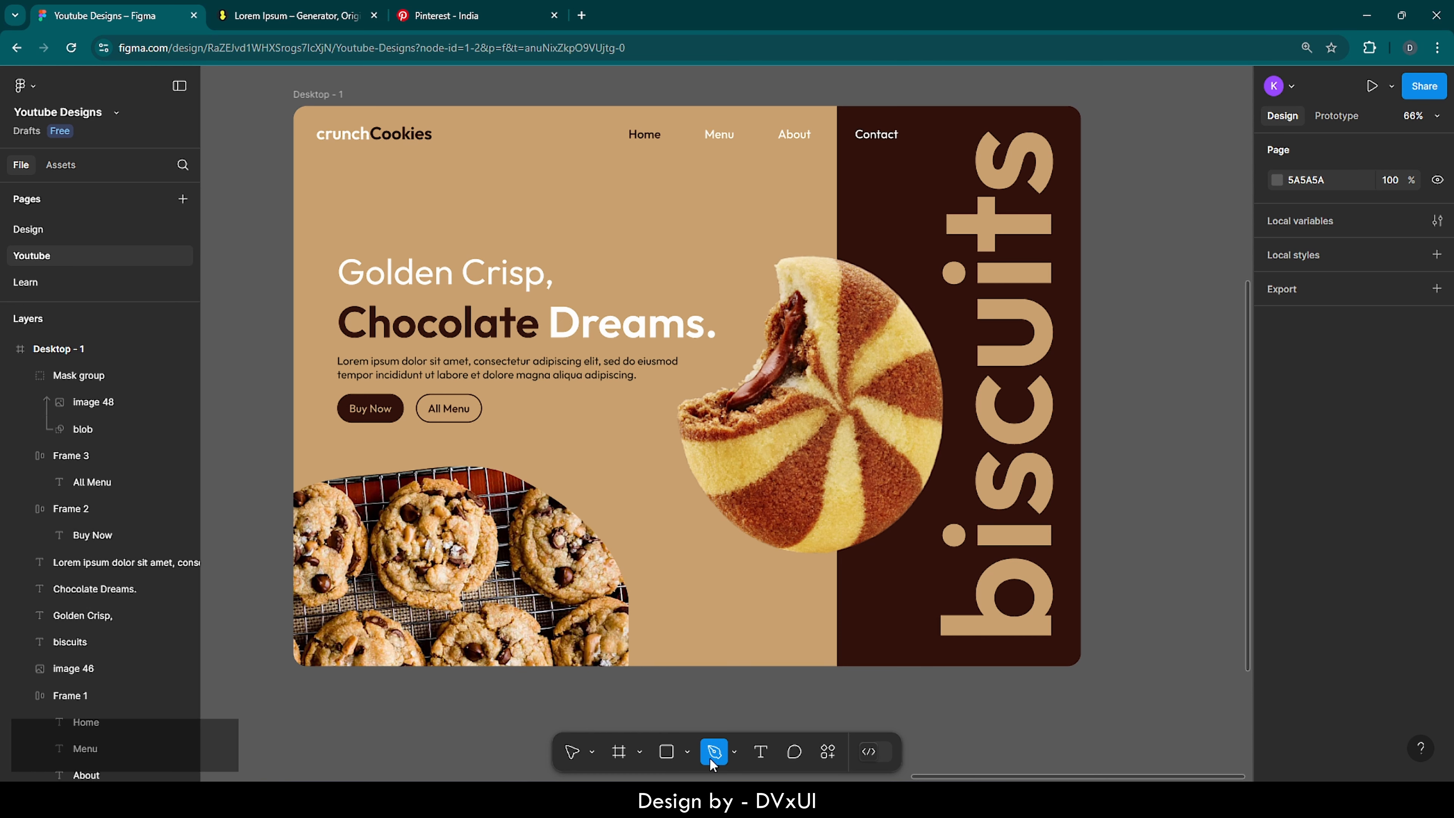
left_click(741, 214)
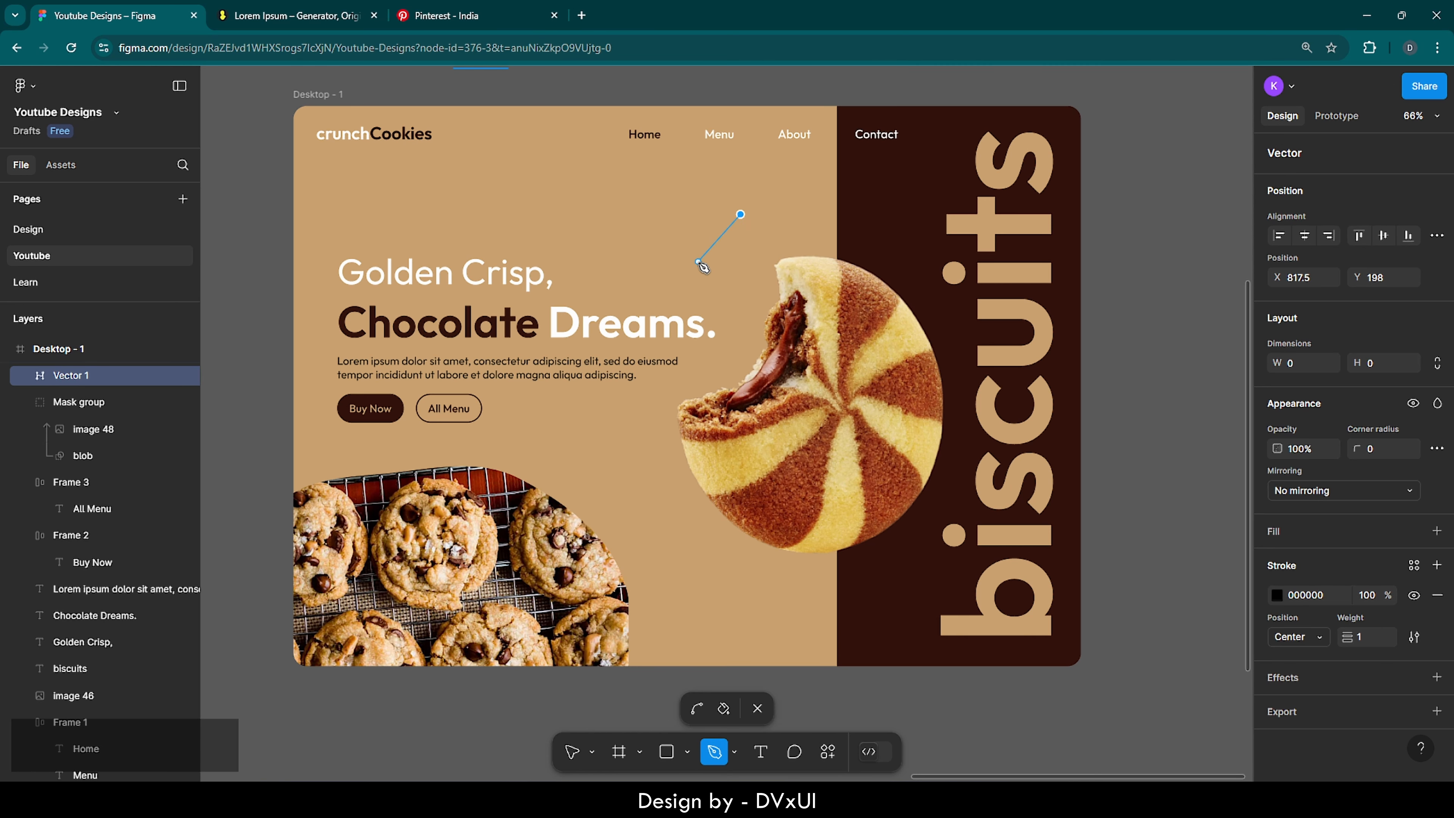
left_click(715, 265)
left_click(783, 304)
mouse_move(784, 305)
left_mouse_down()
mouse_move(802, 361)
mouse_move(796, 328)
left_mouse_up()
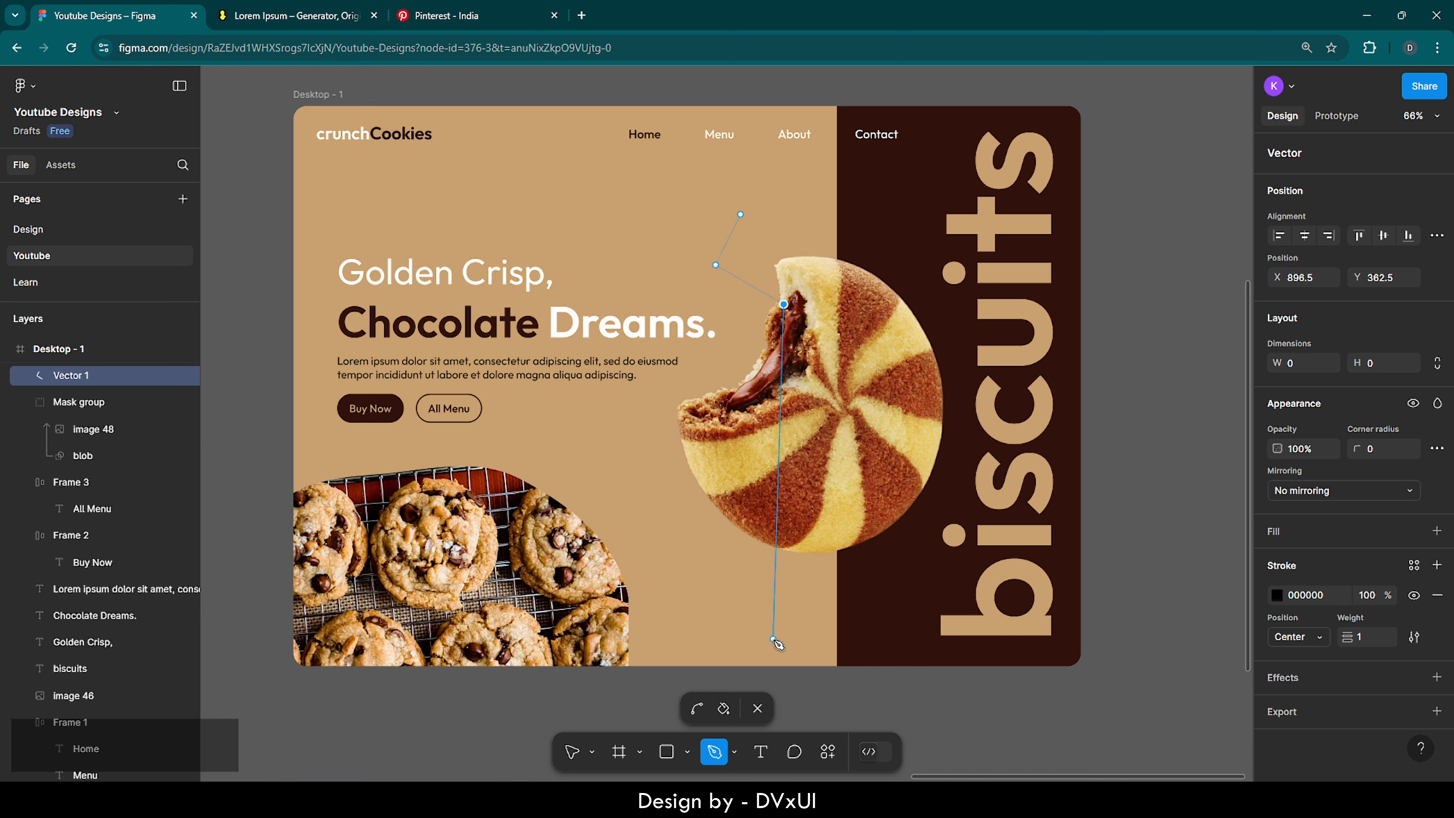
Step: Bend the path's middle point into a smooth swirl about 163 × 165 px and finish editing the vector
left_click(698, 710)
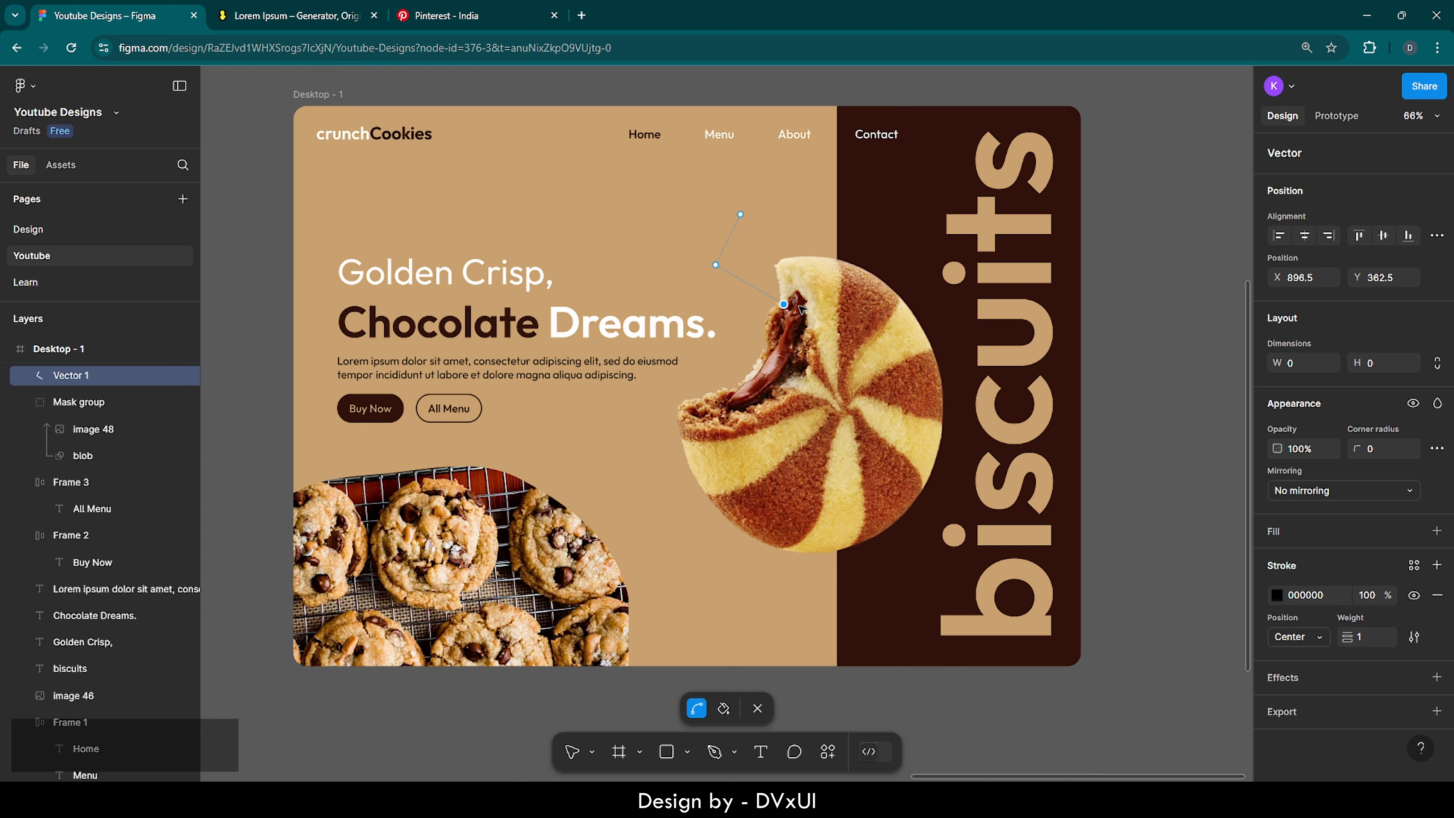
left_click(740, 215)
left_click_drag(715, 265, 744, 277)
scroll(742, 209, "up", 8, "ctrl")
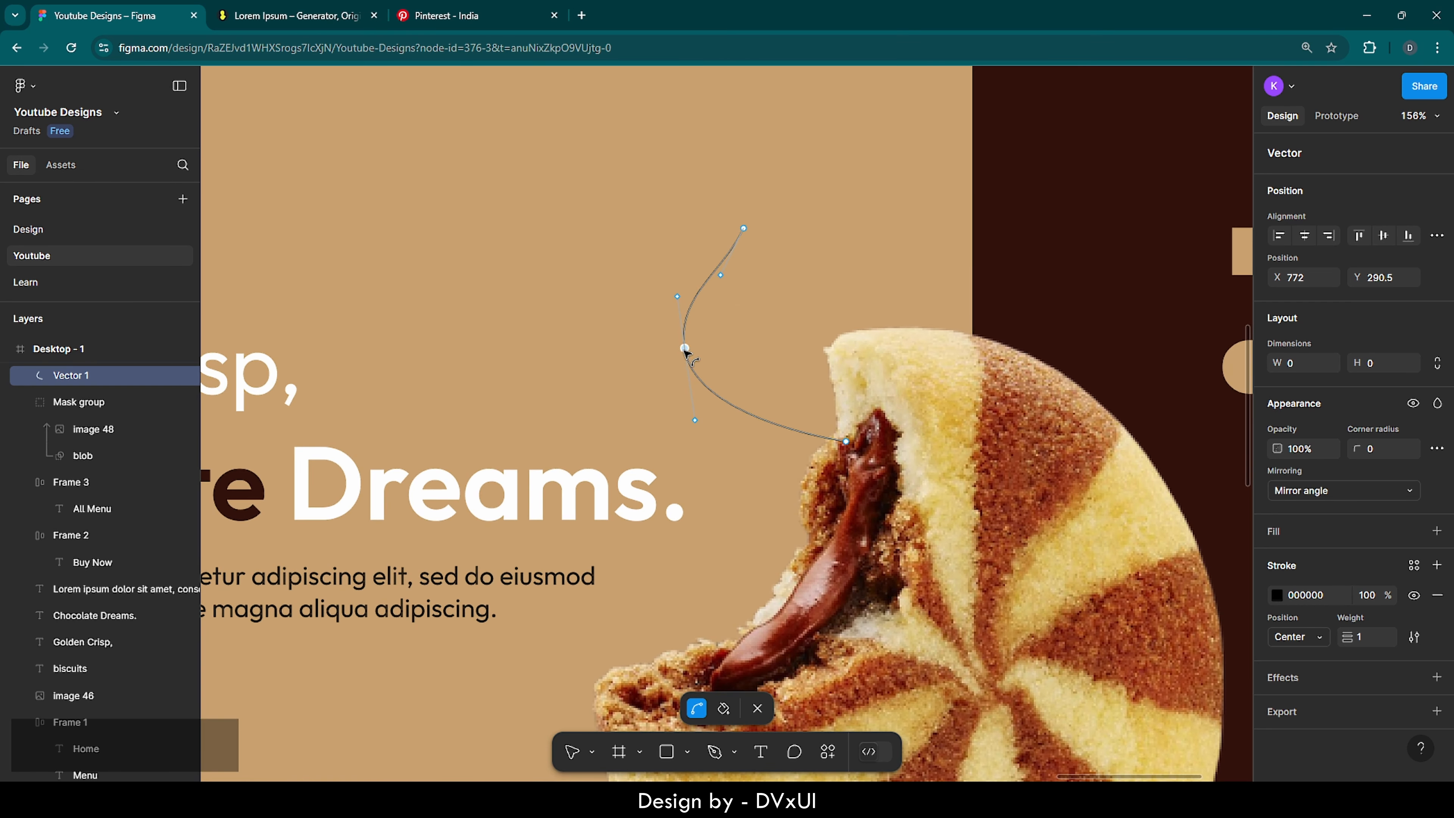
left_click_drag(678, 297, 745, 318)
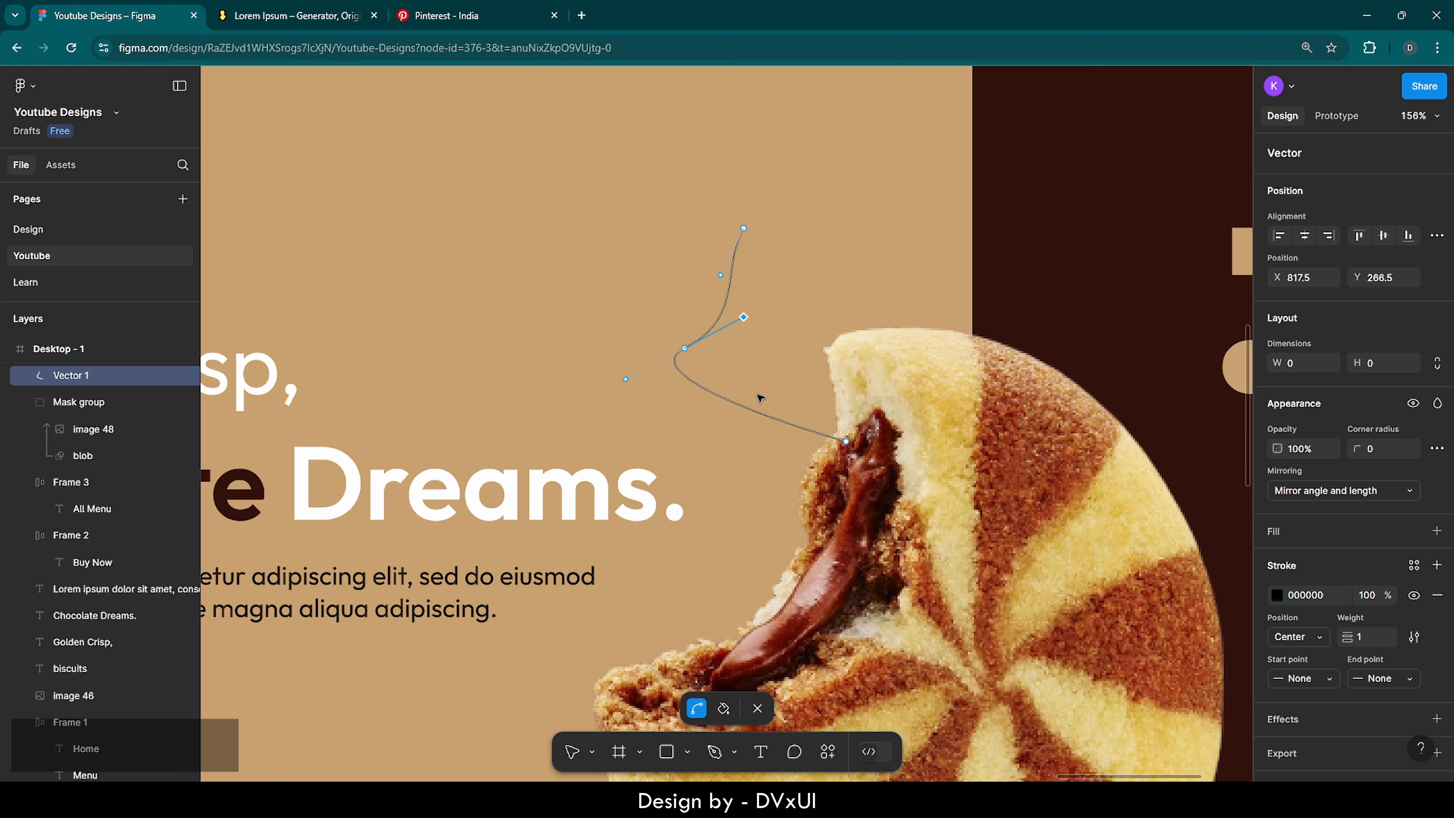
left_click_drag(626, 380, 822, 322)
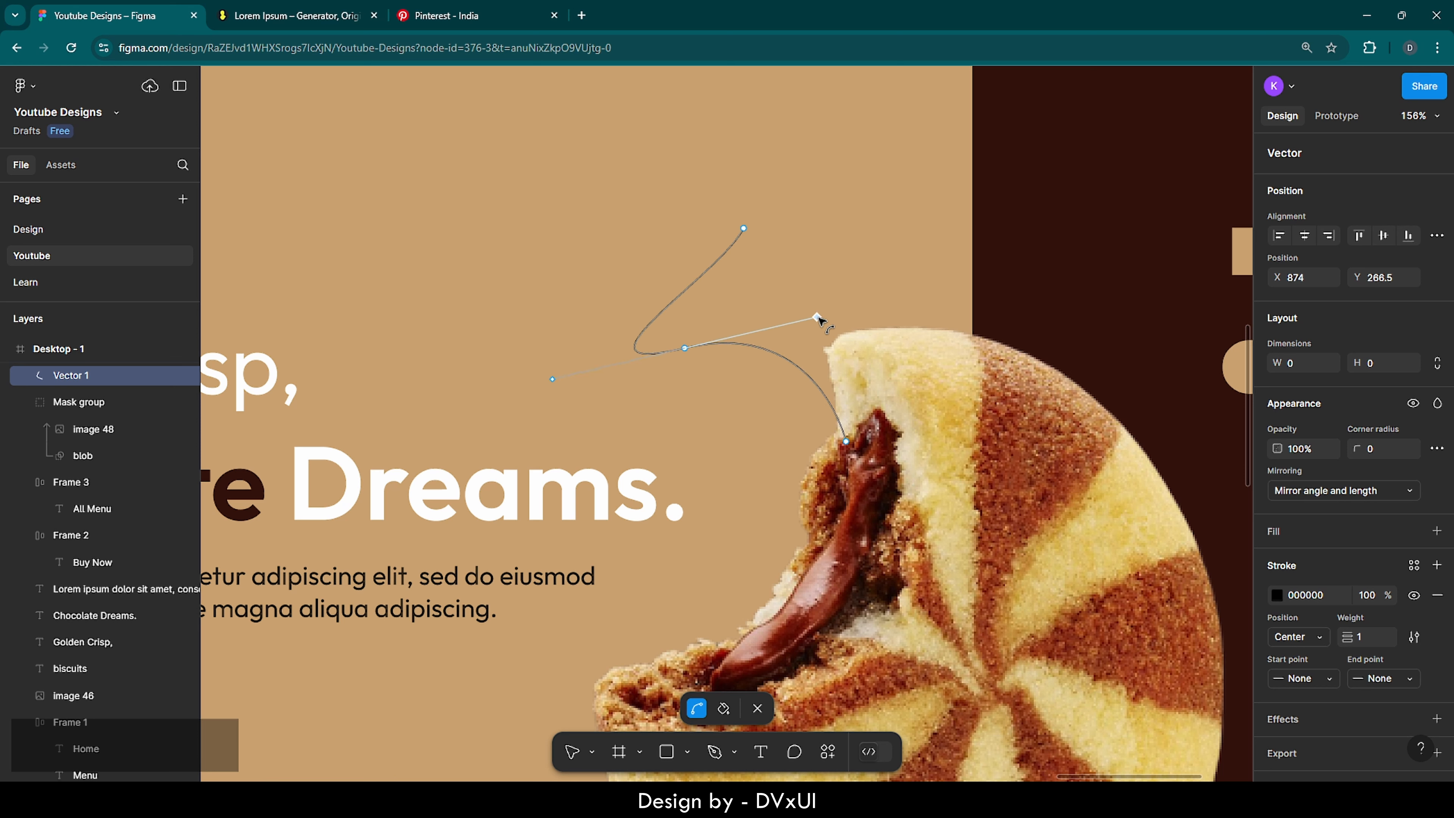
left_click(857, 273)
key("Escape")
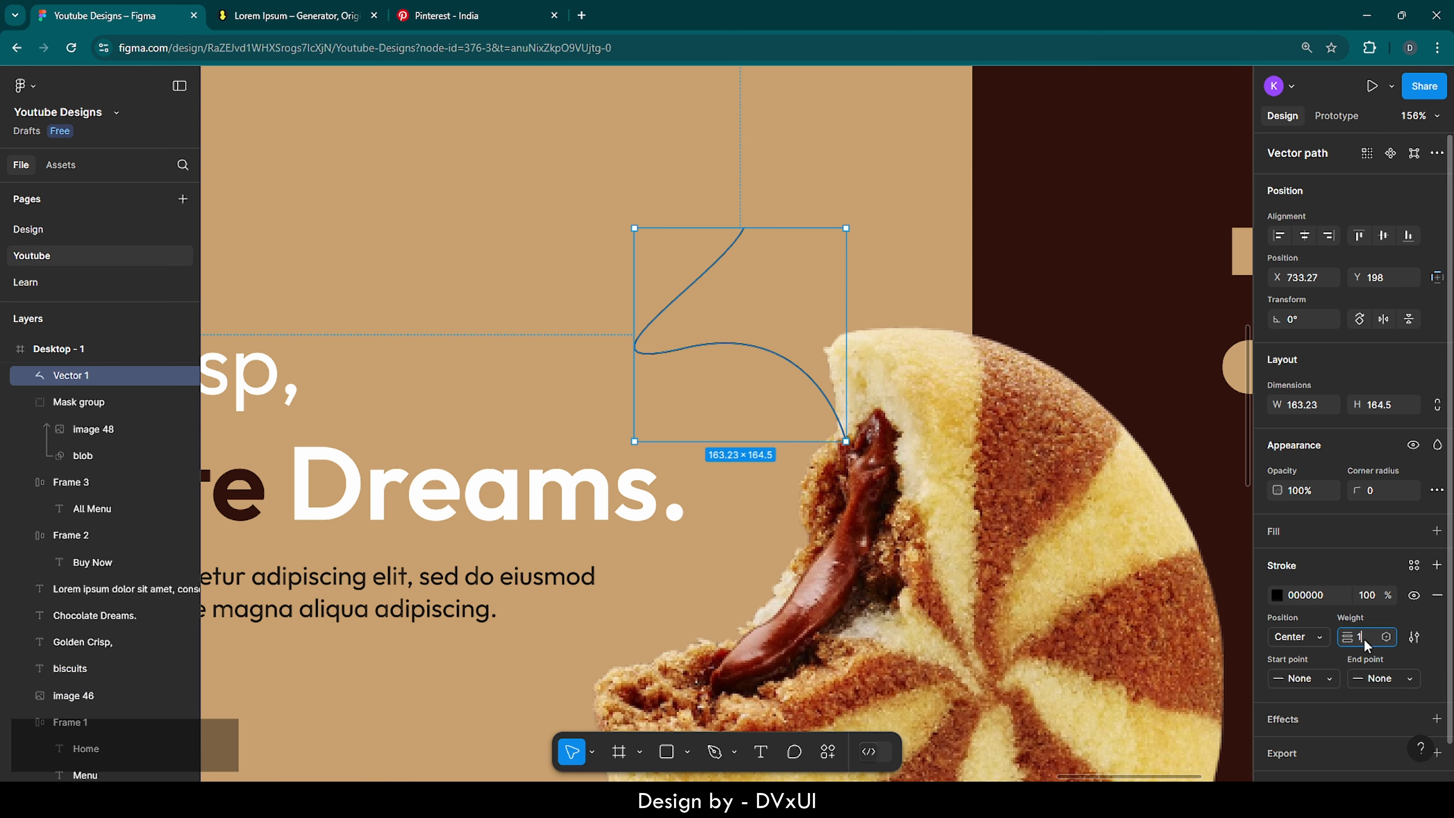
Step: Set the curved line's stroke weight to 3 and its stroke colour to dark brown 31110B
type("4")
key("Return")
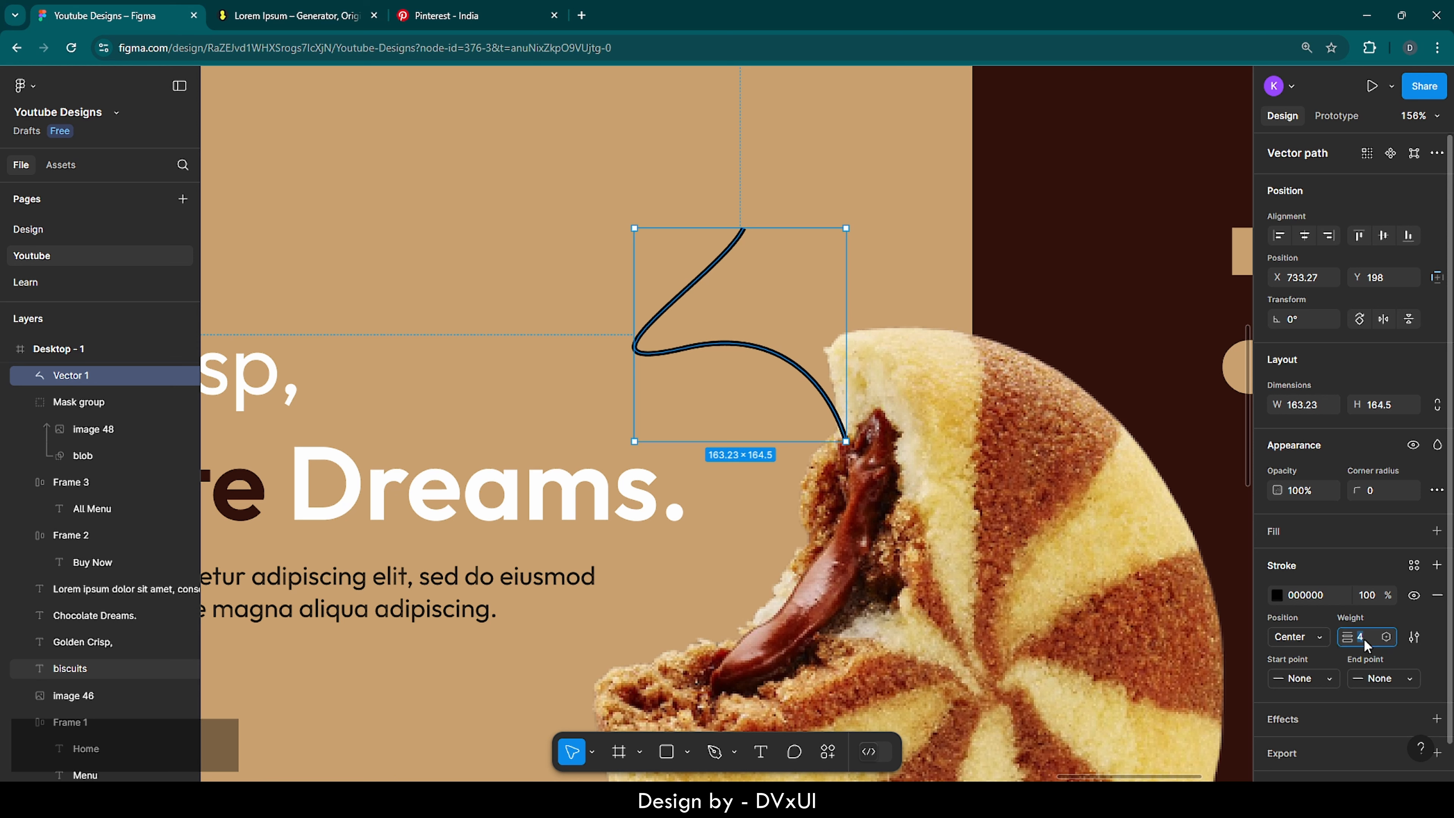
type("3")
key("Return")
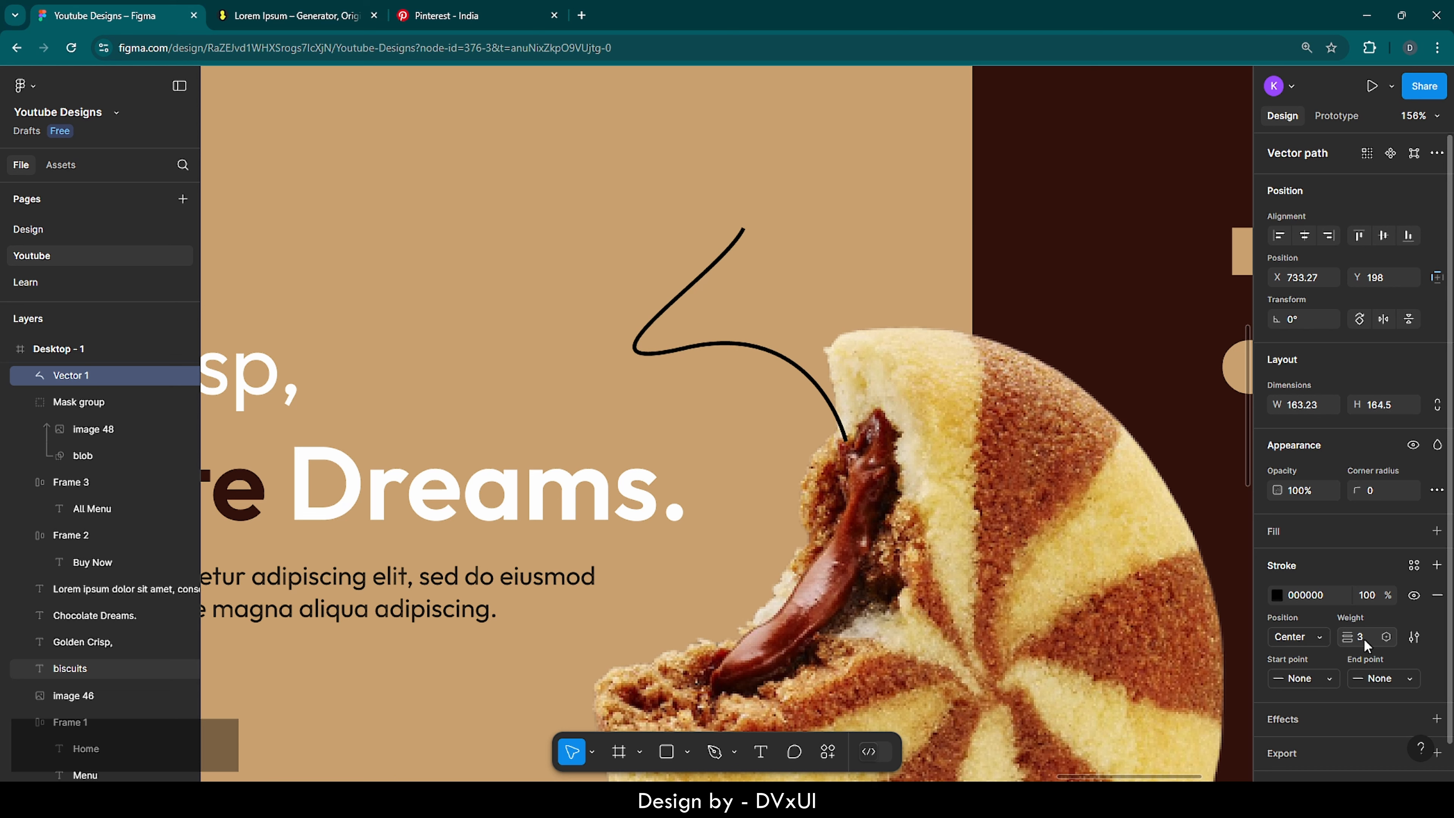
left_click(1277, 595)
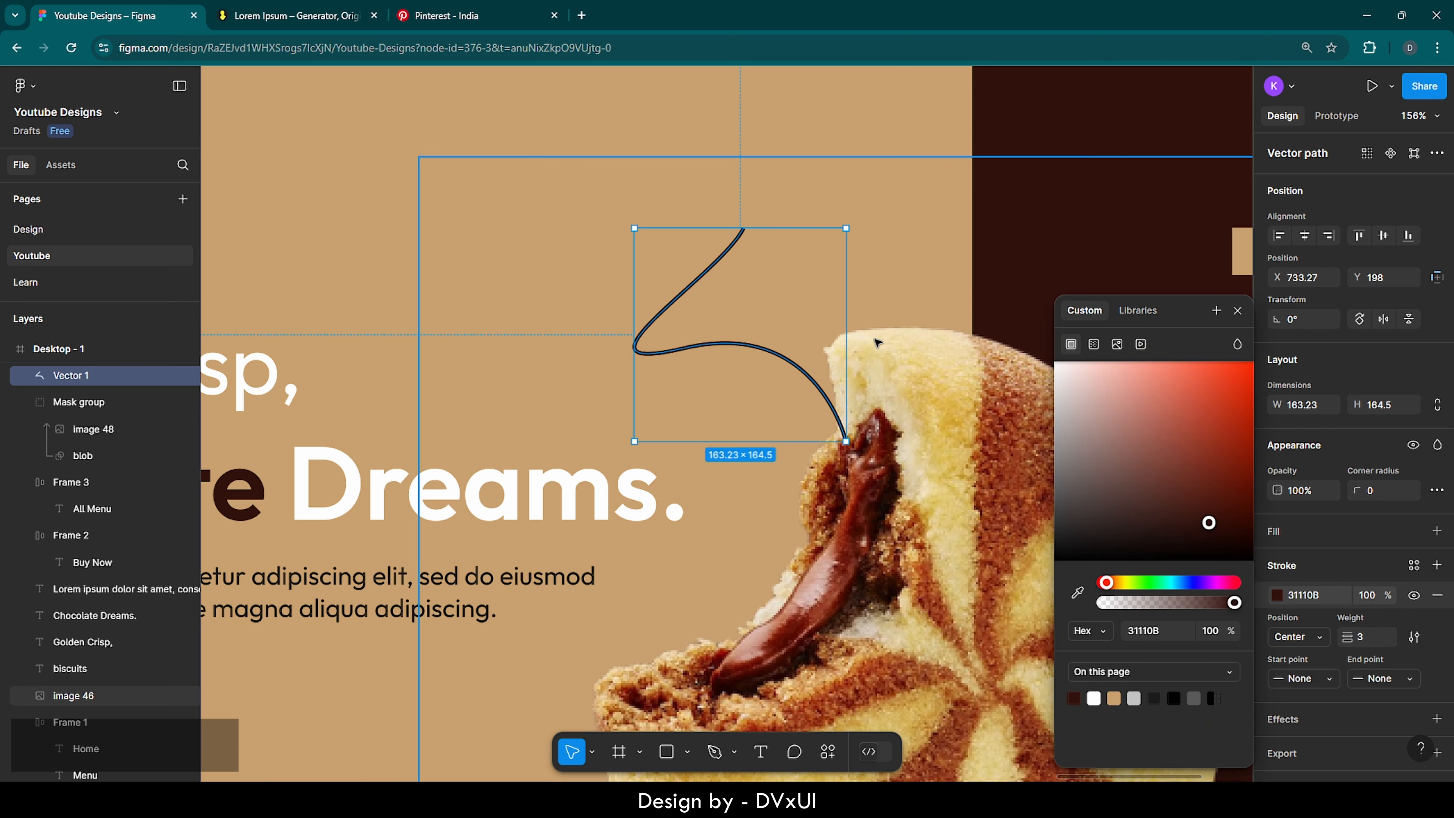
left_click(865, 246)
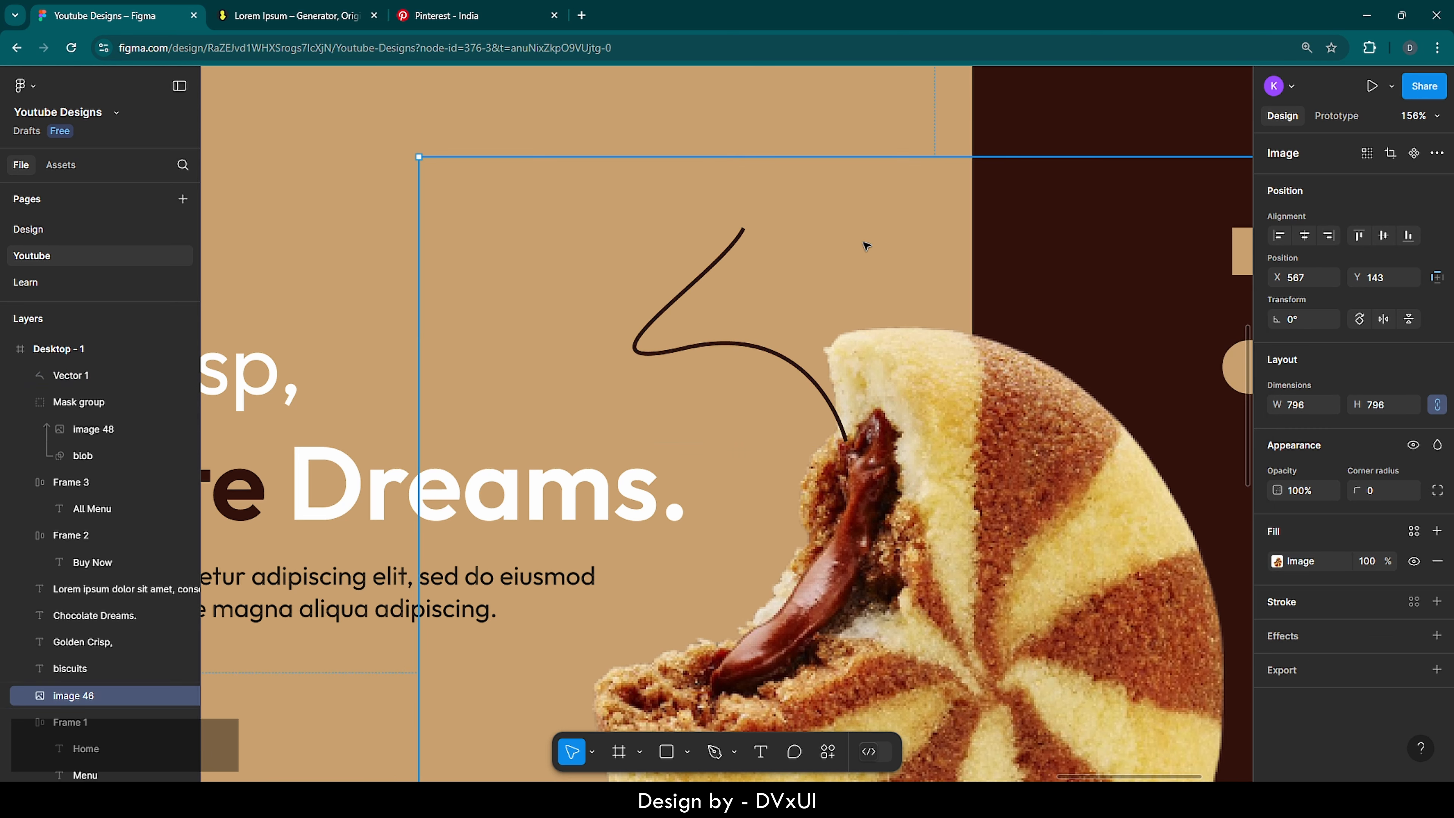
Step: Send the curved line to the back so that its end sits behind the large cookie
left_click(771, 354)
right_click(770, 354)
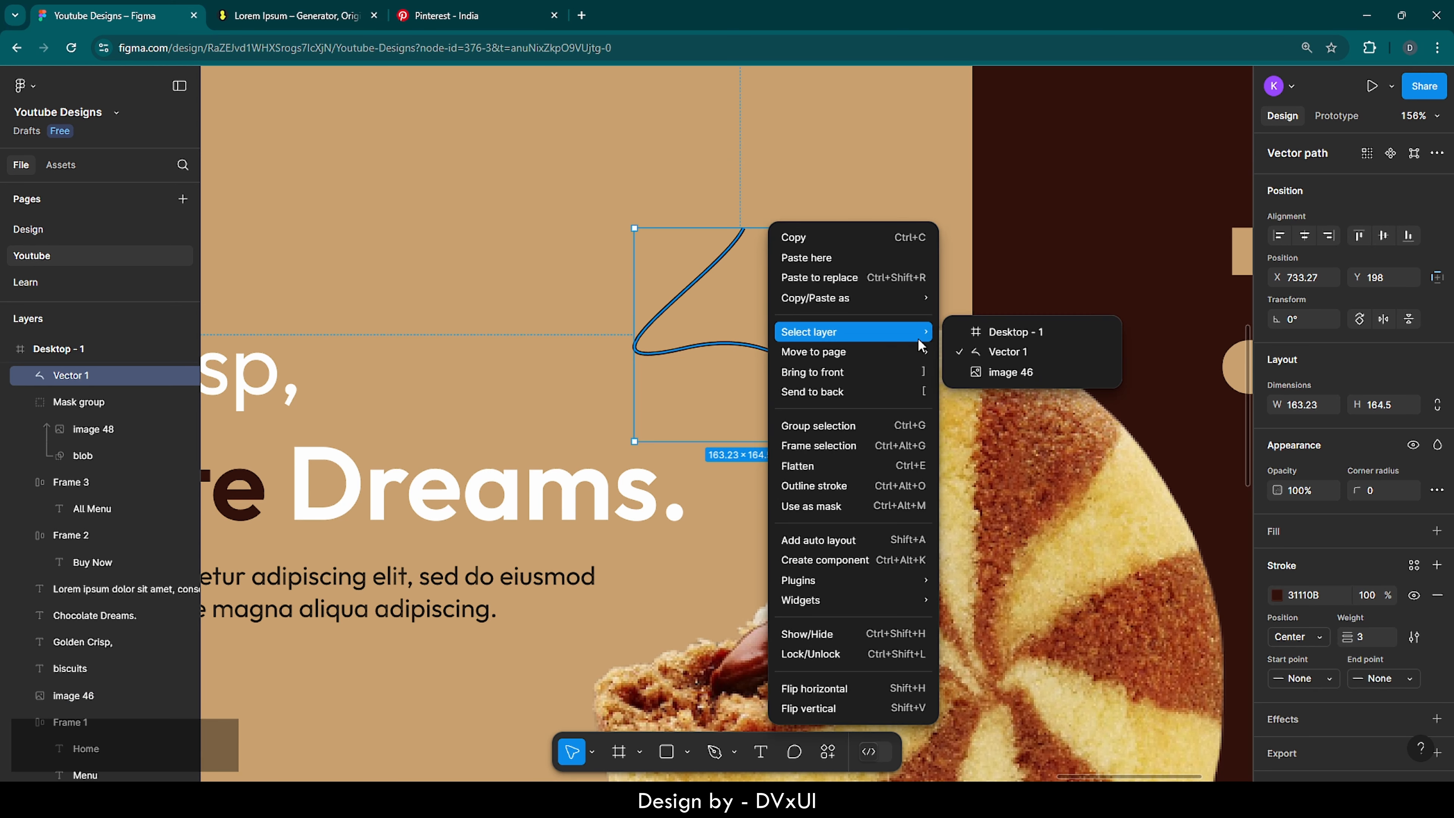
left_click(867, 391)
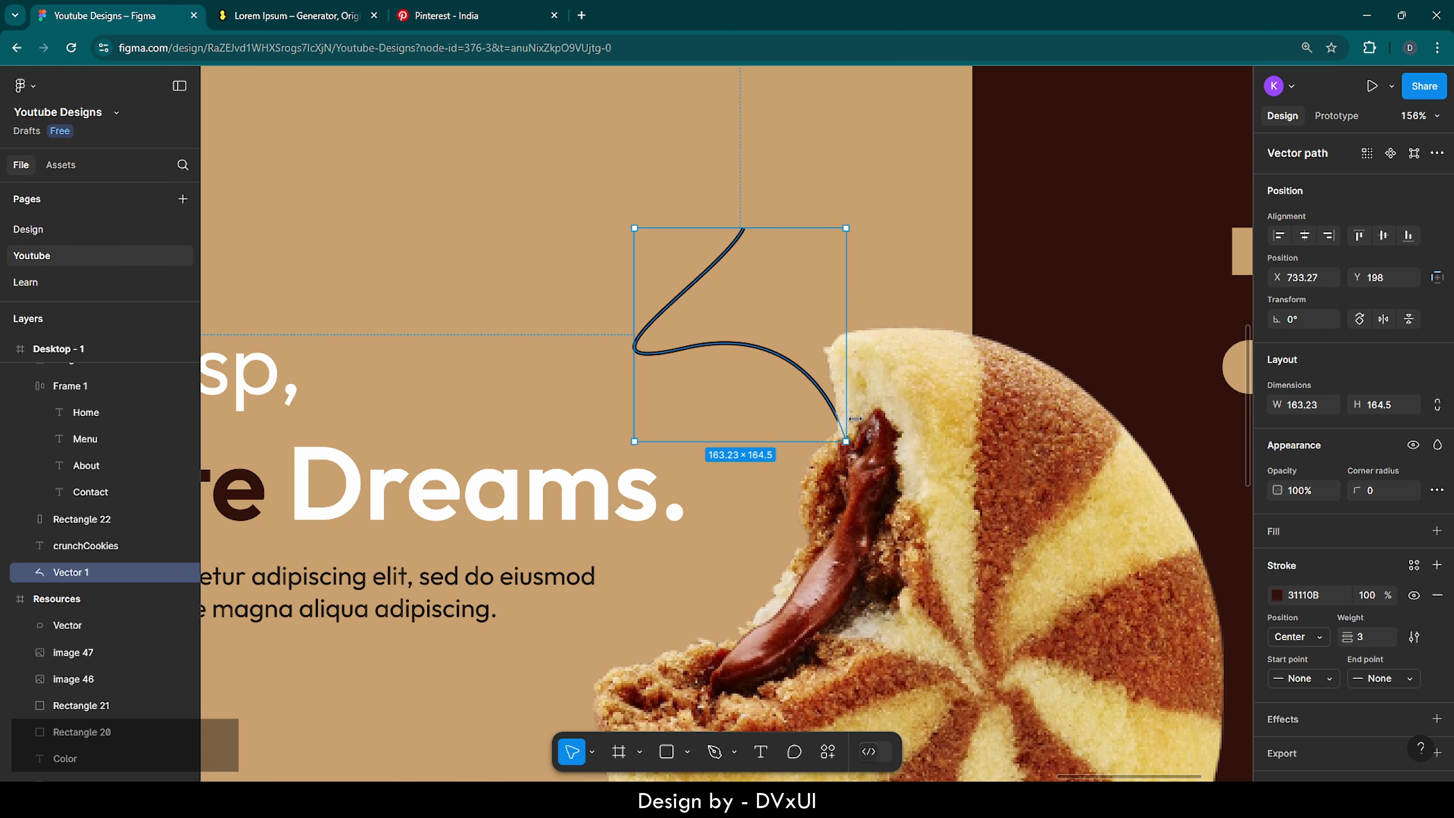
left_click(733, 151)
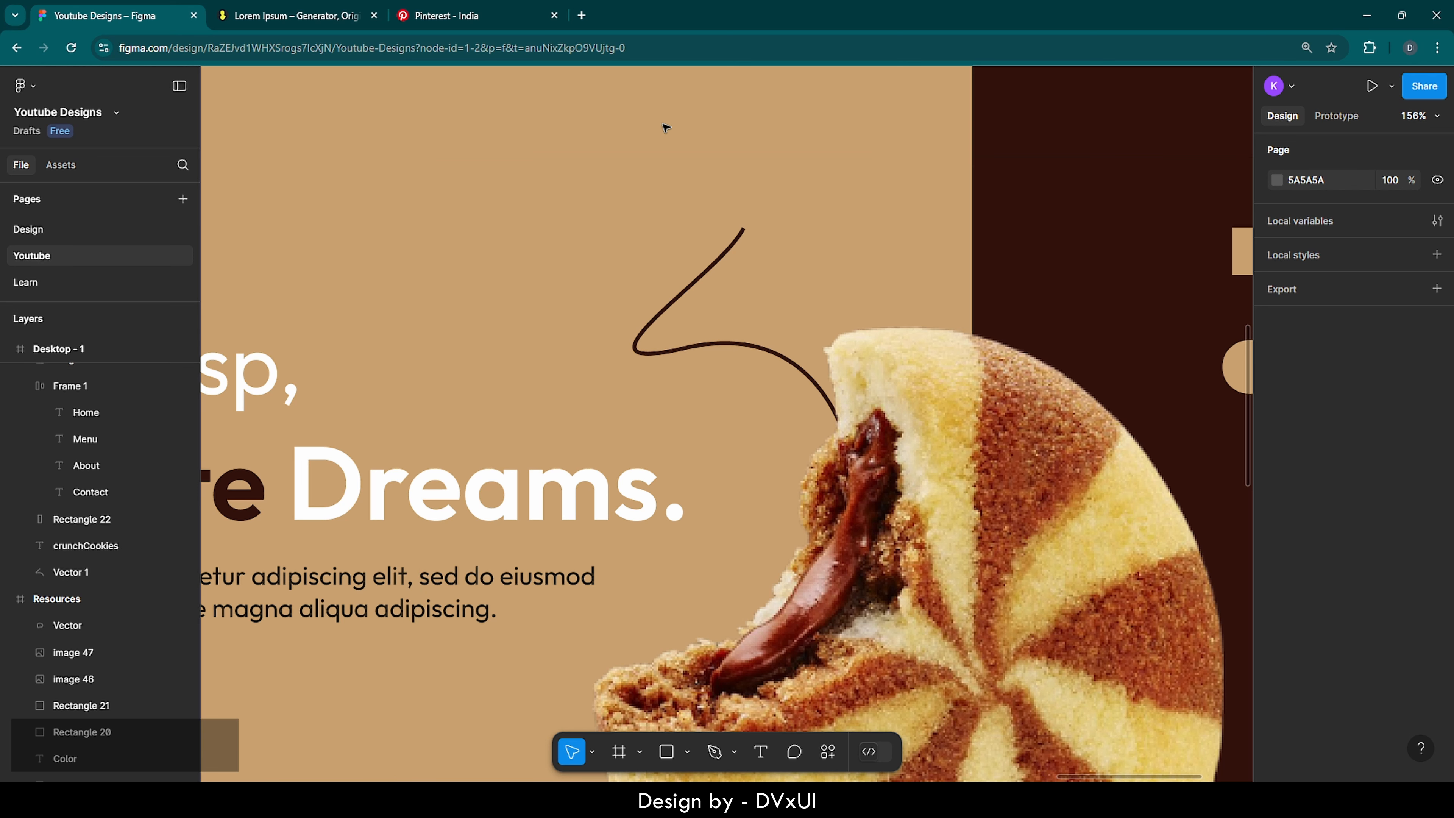
Step: Add a "Chocolaty Core" text label and place it just above the upper end of the curved callout line
key("t")
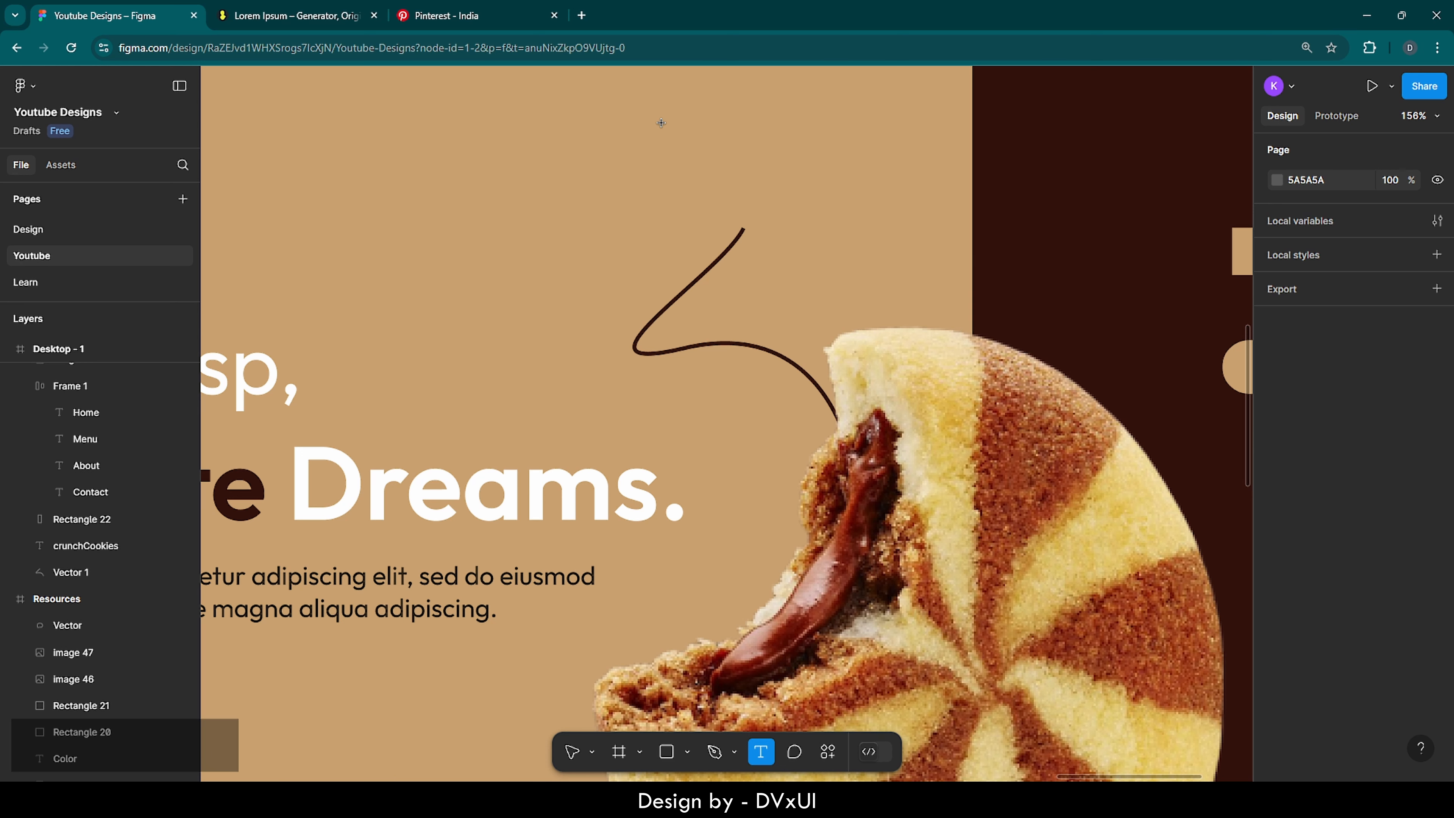
left_click(662, 123)
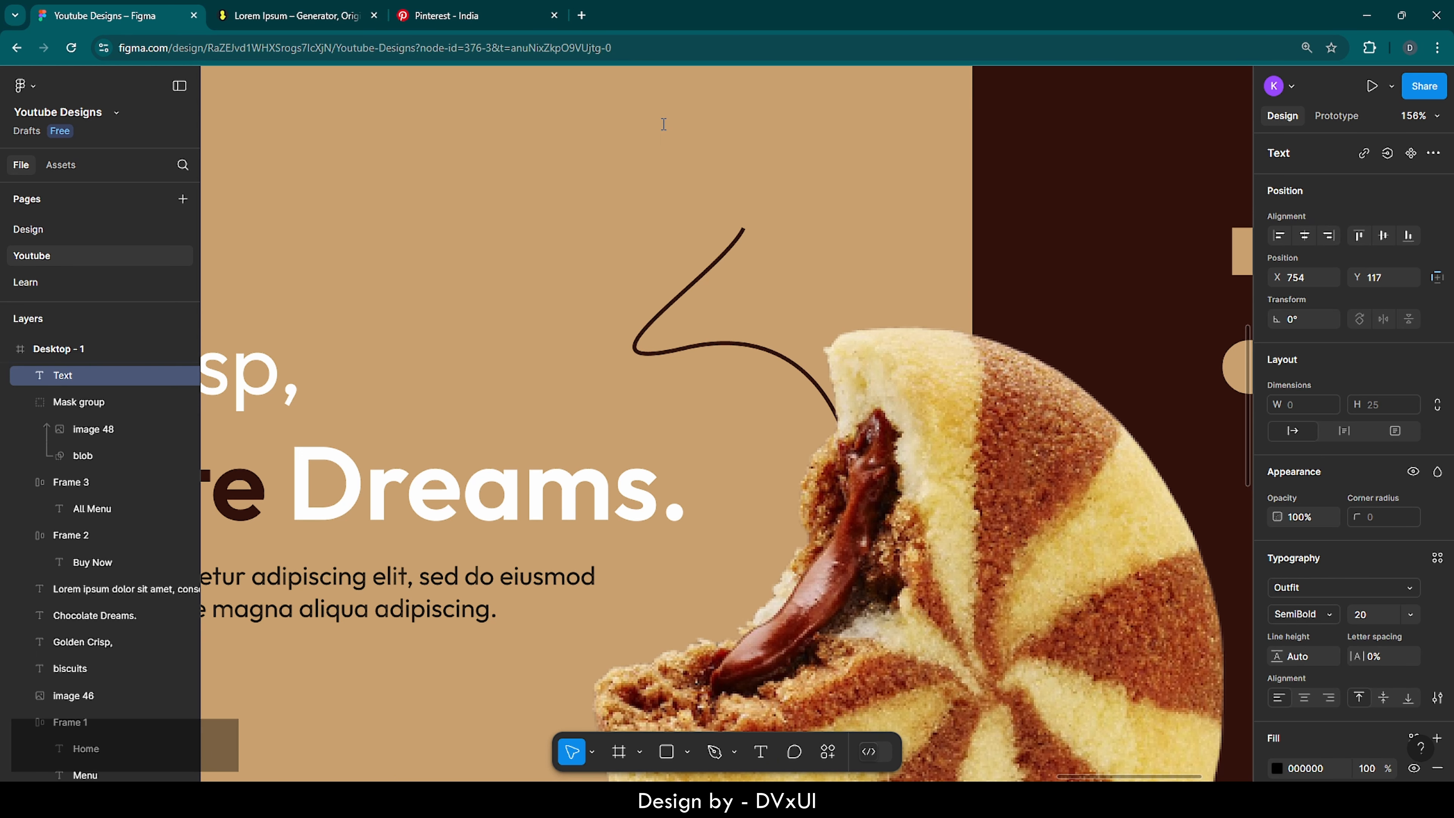
type("Cho")
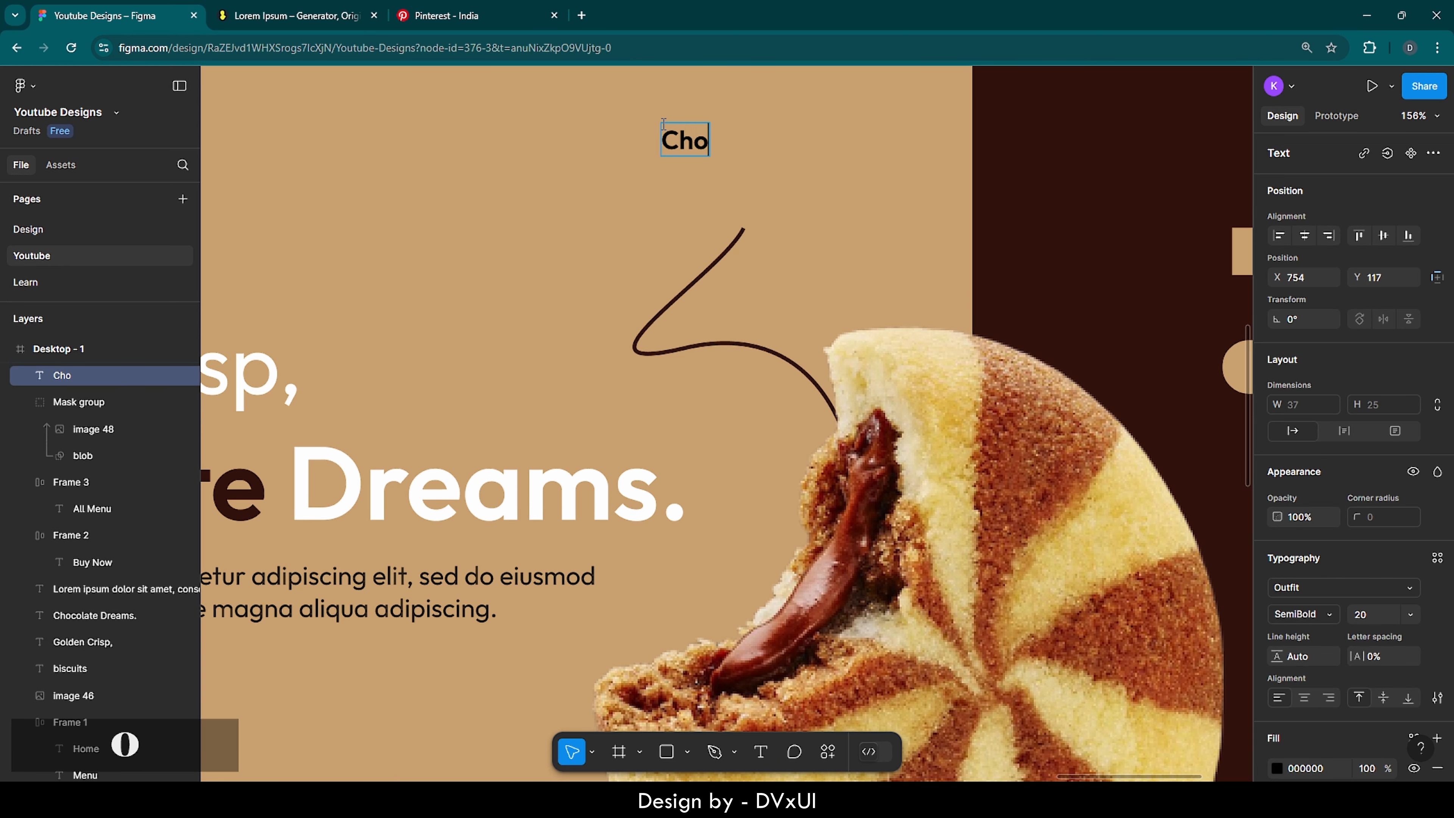
type("col")
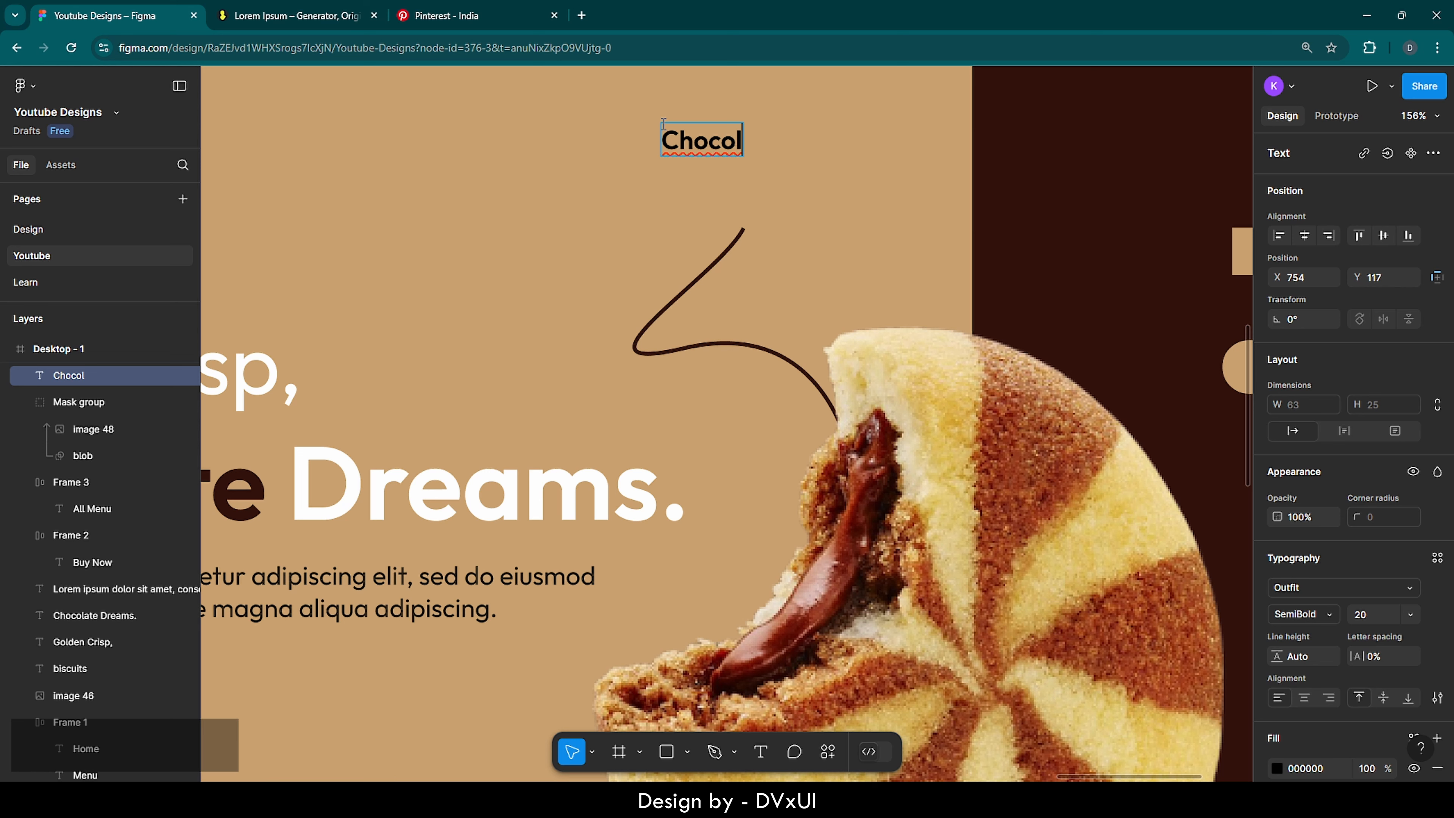
type("aty ")
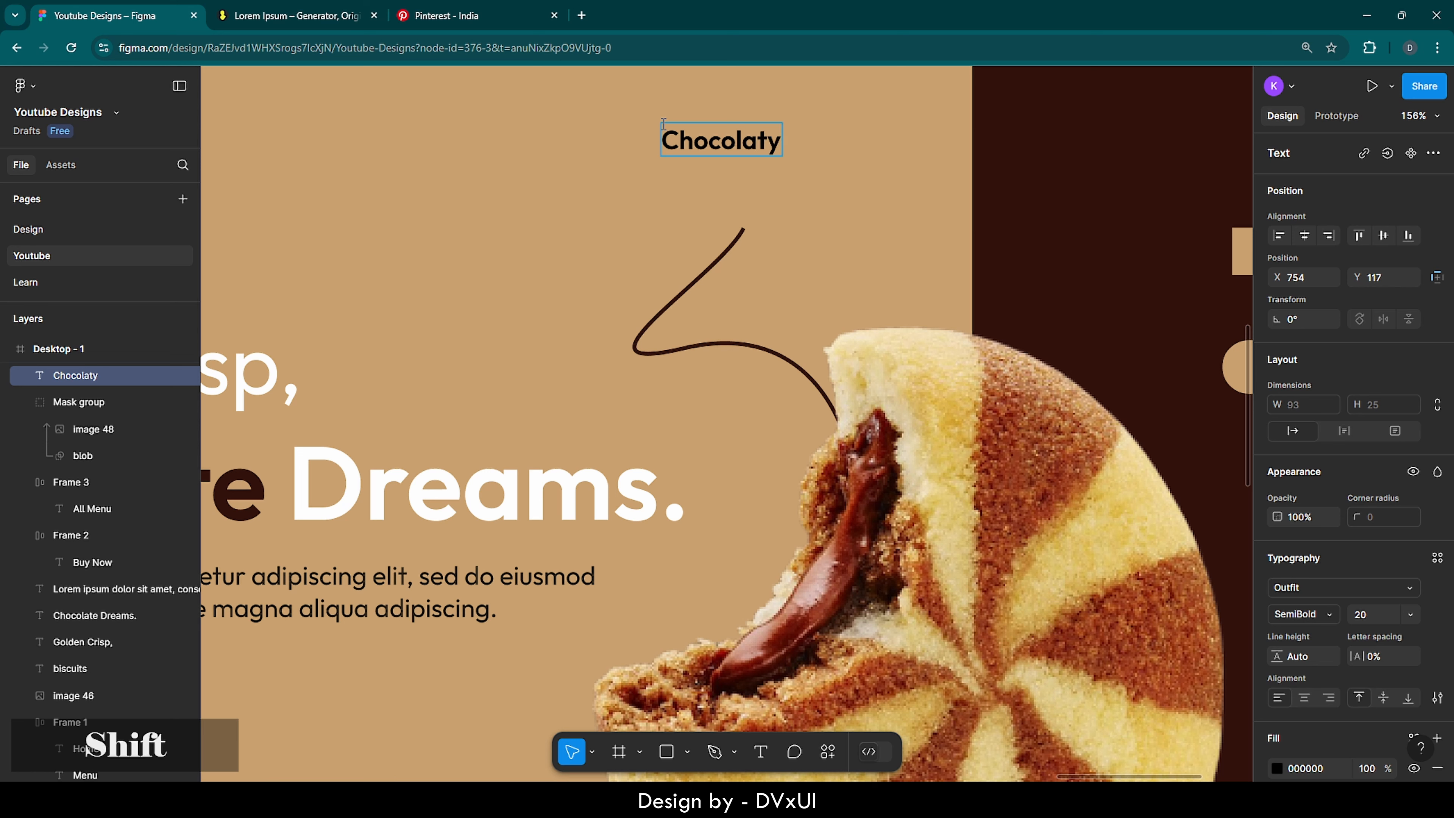
type("Core")
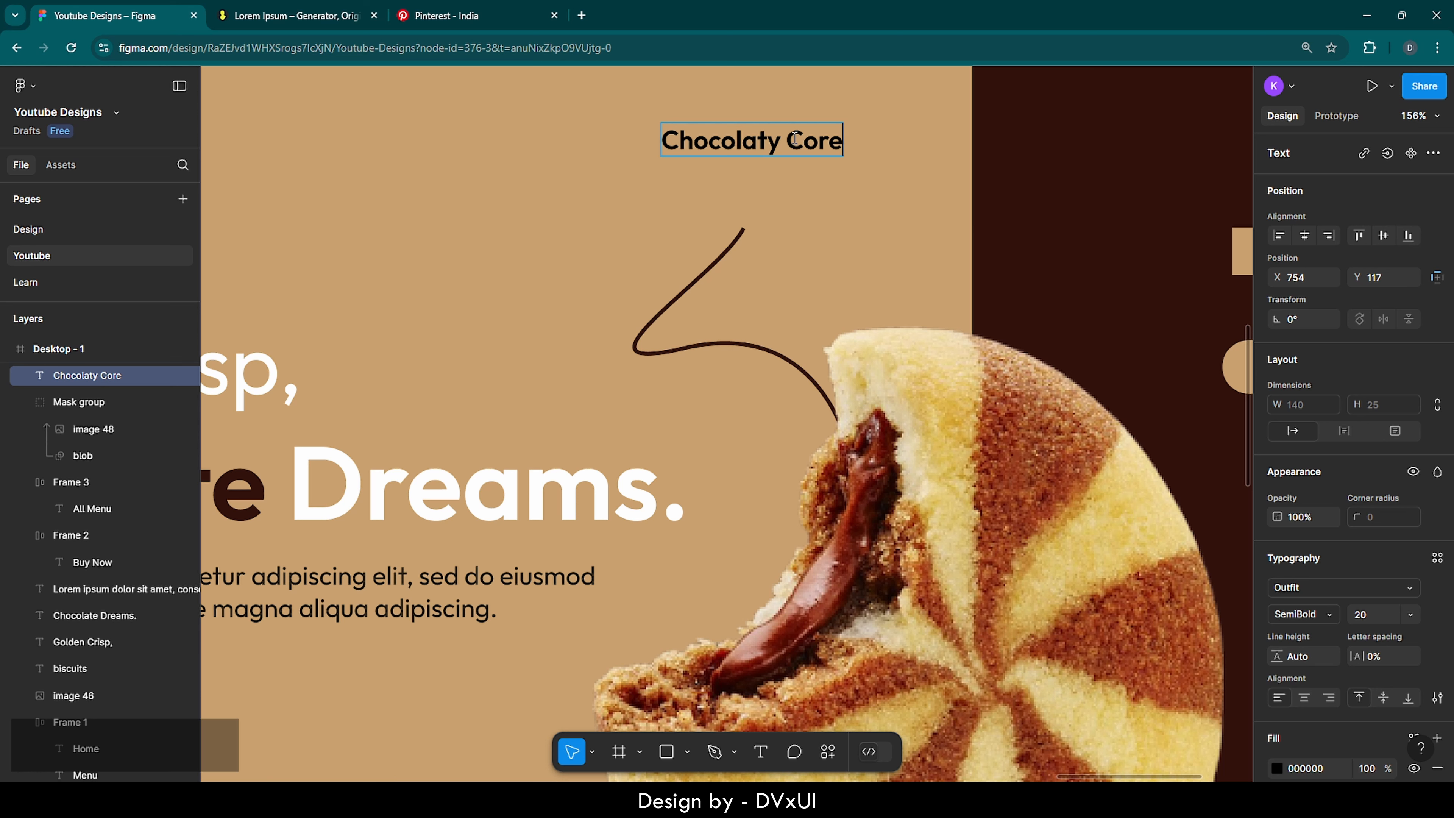
key("Escape")
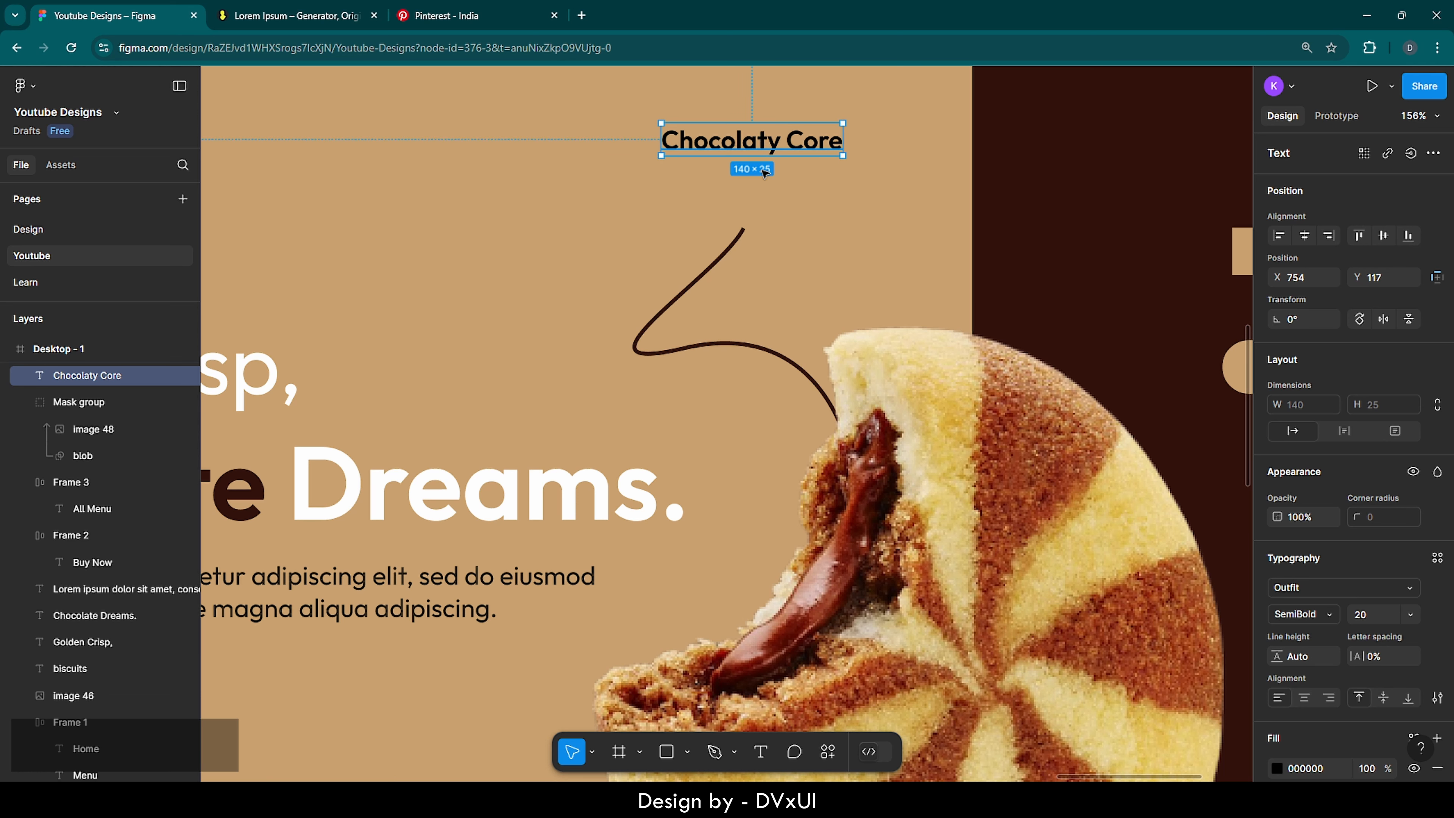
left_click_drag(763, 145, 759, 209)
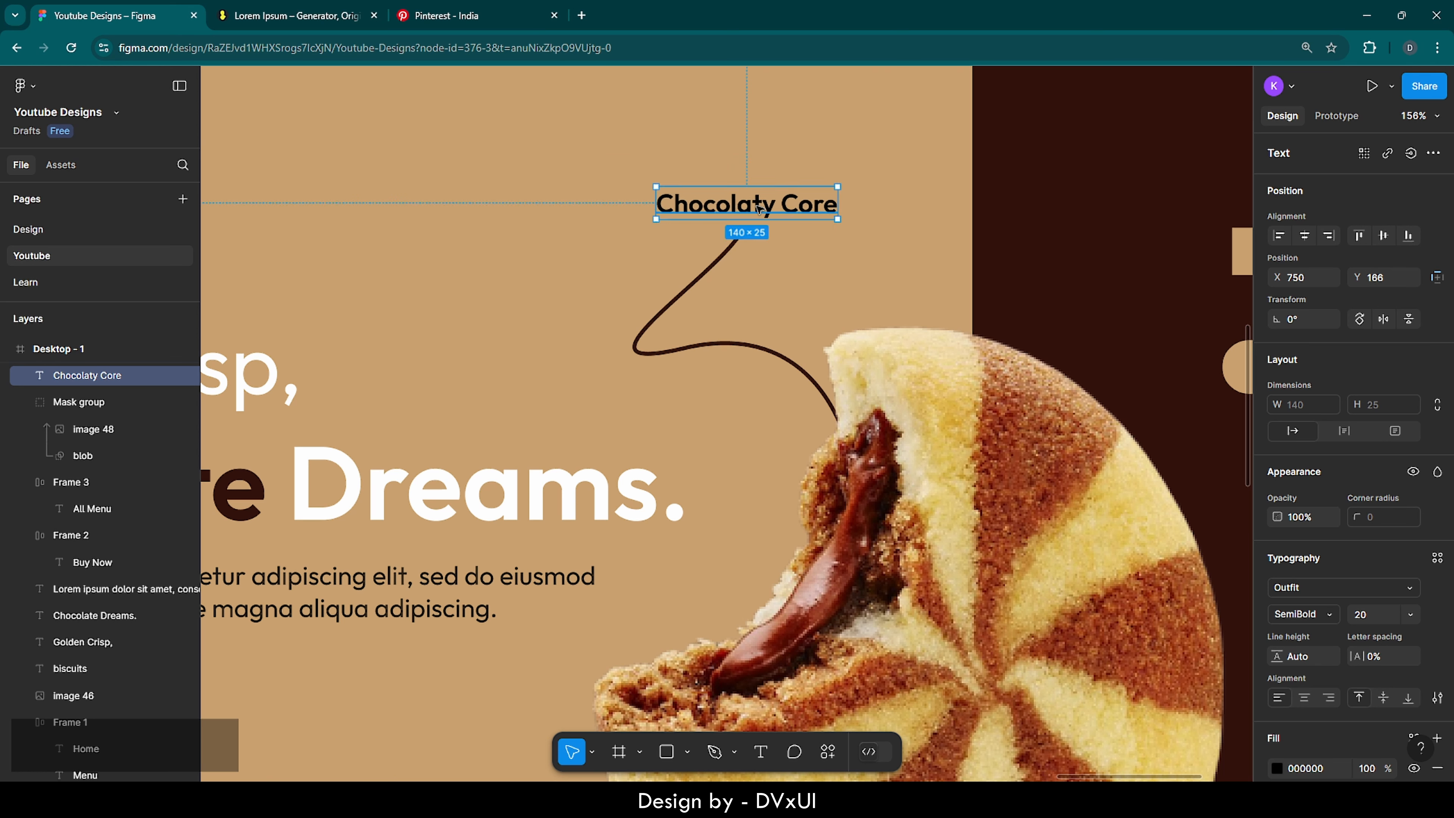
Step: Lock the large cookie image's layer, image 46, and clear the selection
double_click(752, 351)
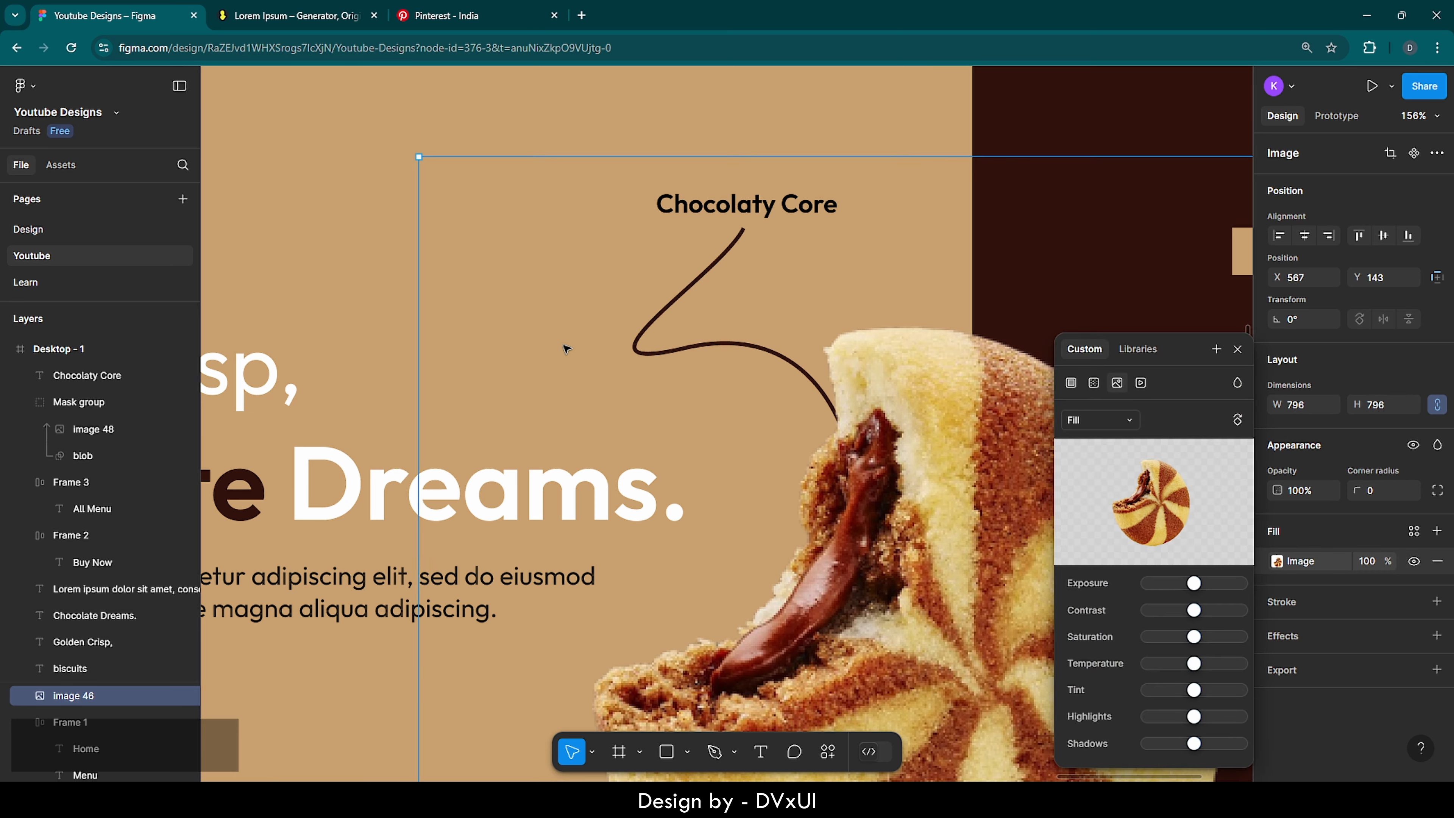
scroll(88, 695, "down", 1)
scroll(88, 710, "down", 3)
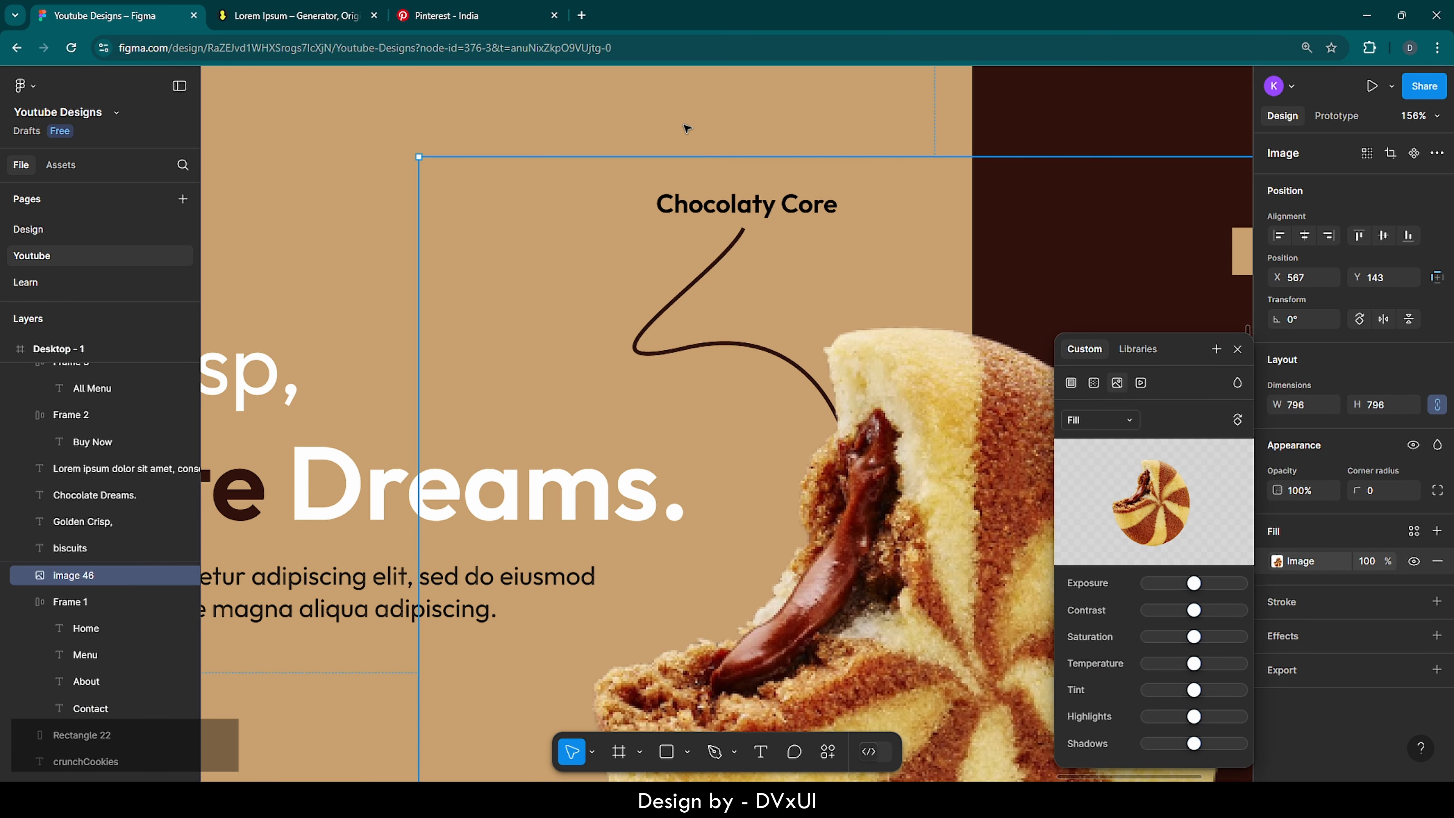
scroll(687, 129, "down", 5)
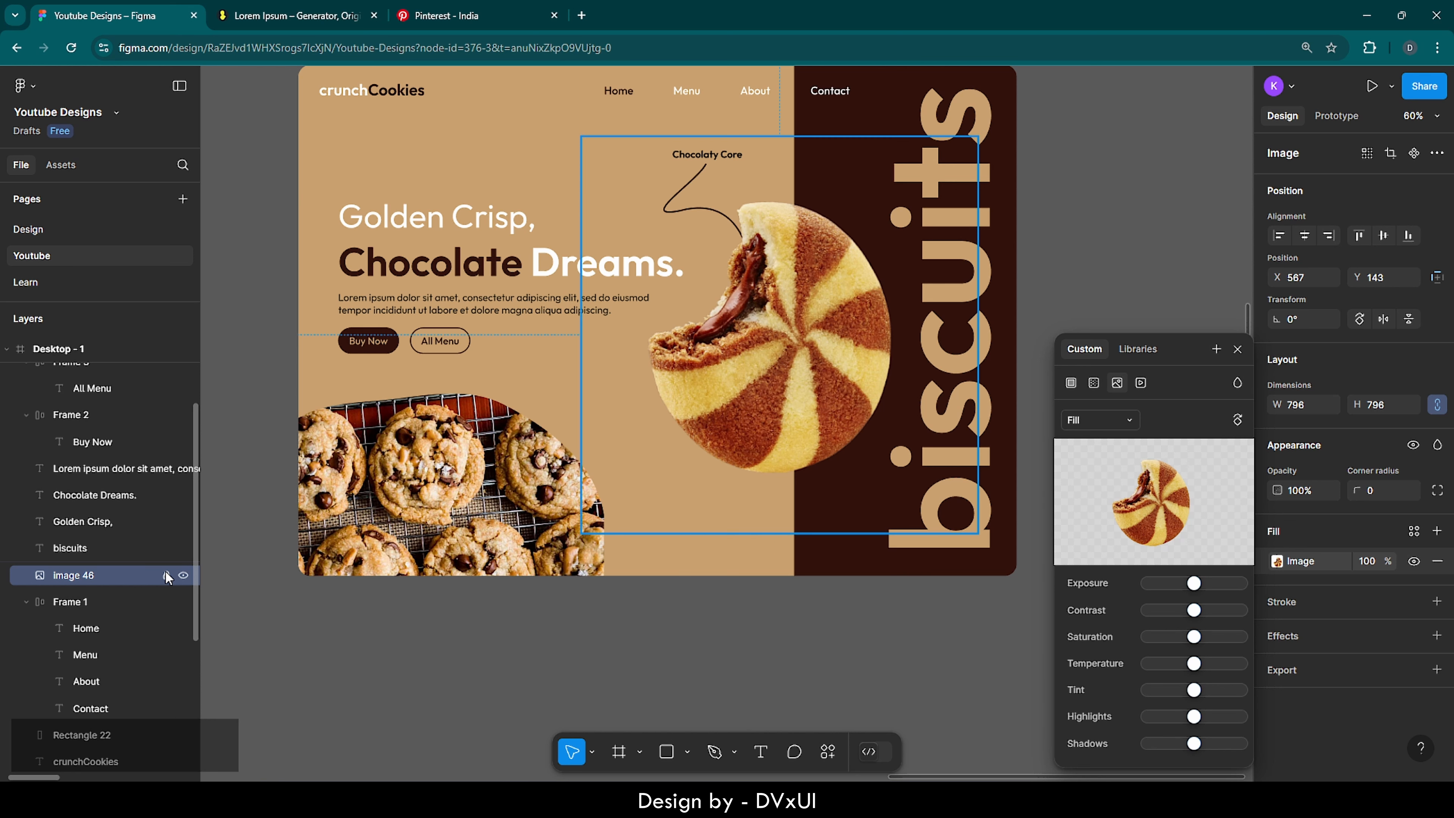
left_click(165, 574)
left_click(501, 186)
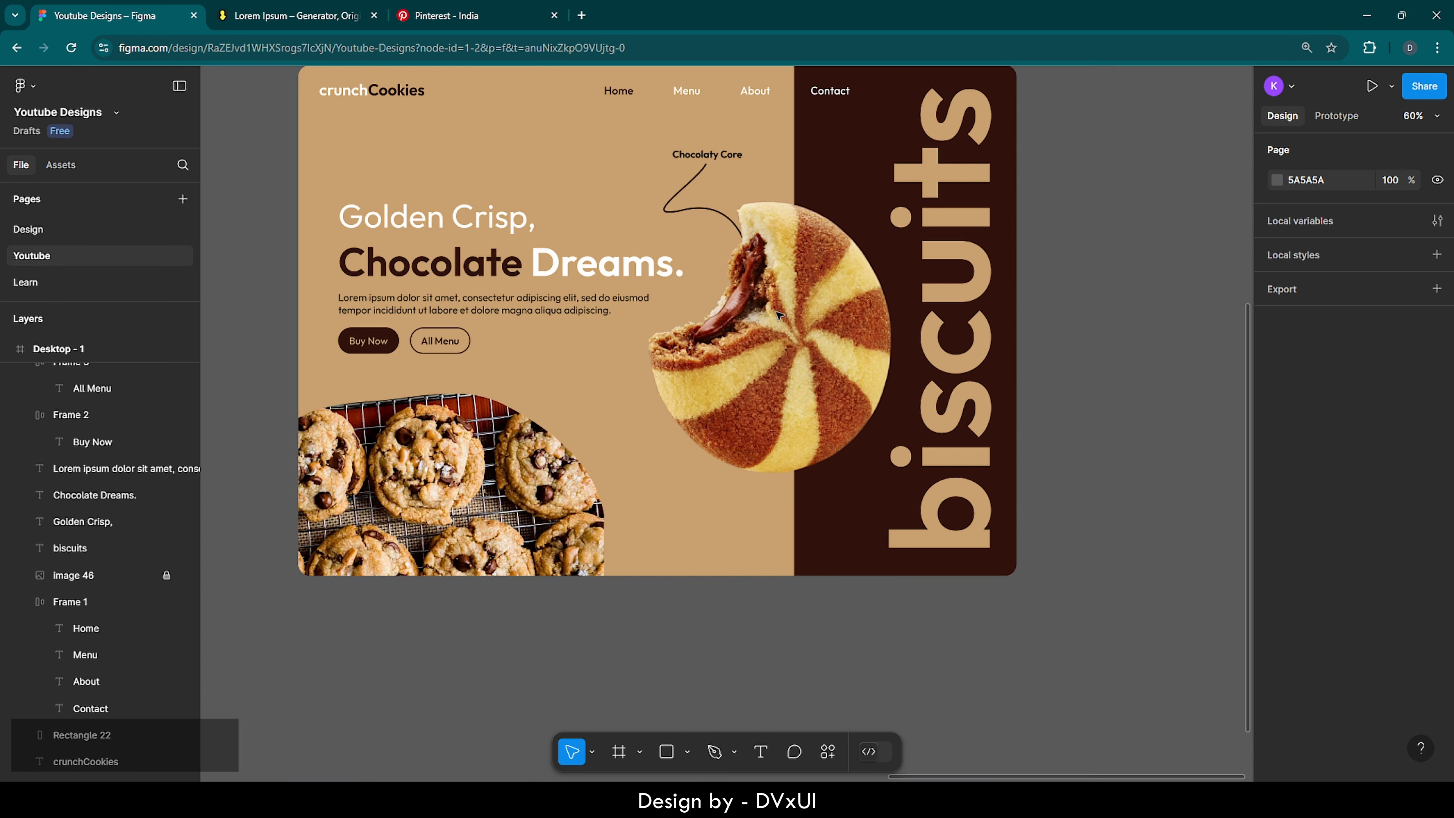
Step: Draw an open three-point path with the Pen tool, from the large cookie's lower-left edge down into the empty tan area
scroll(722, 468, "up", 5, "ctrl")
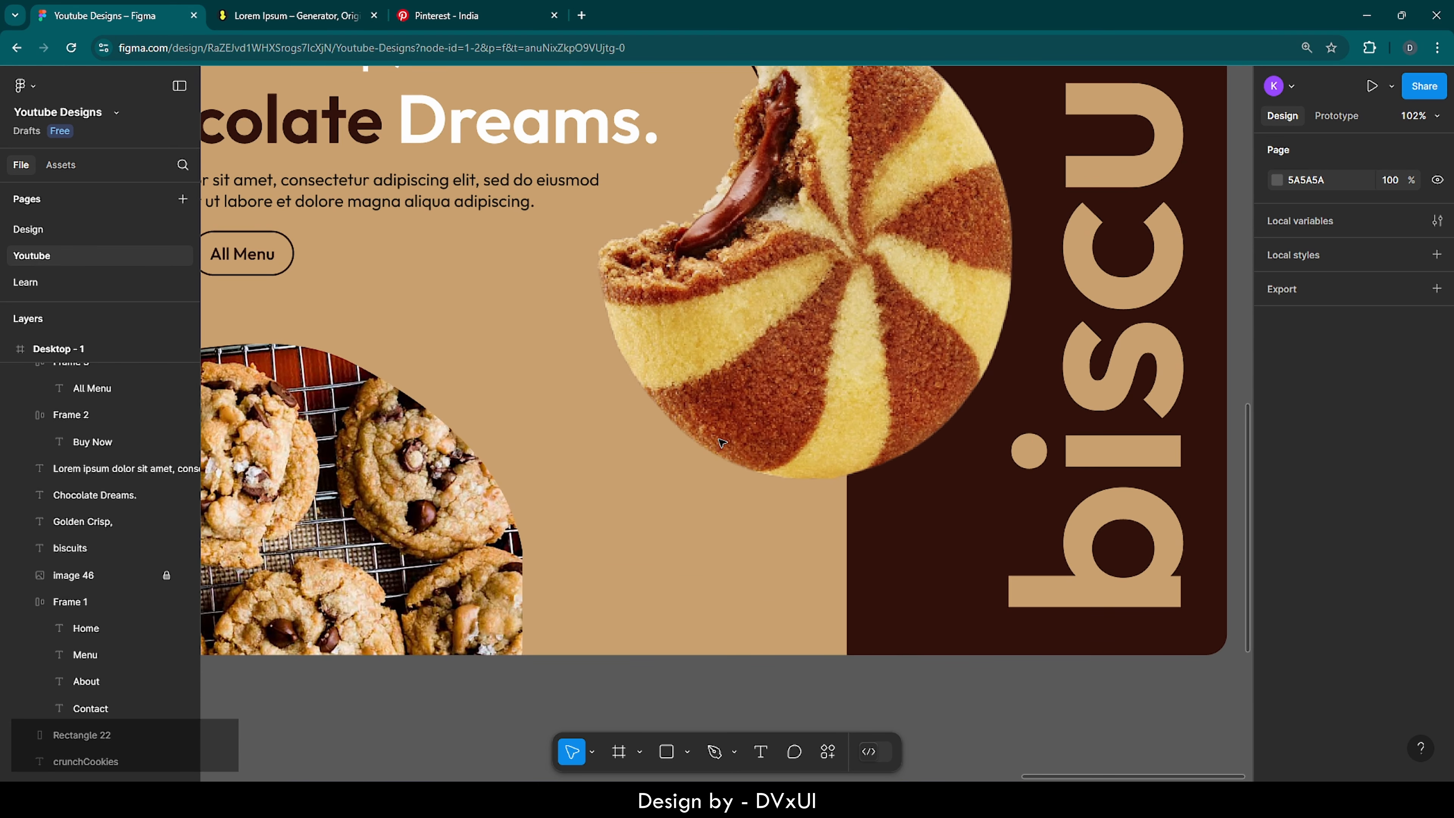
key("p")
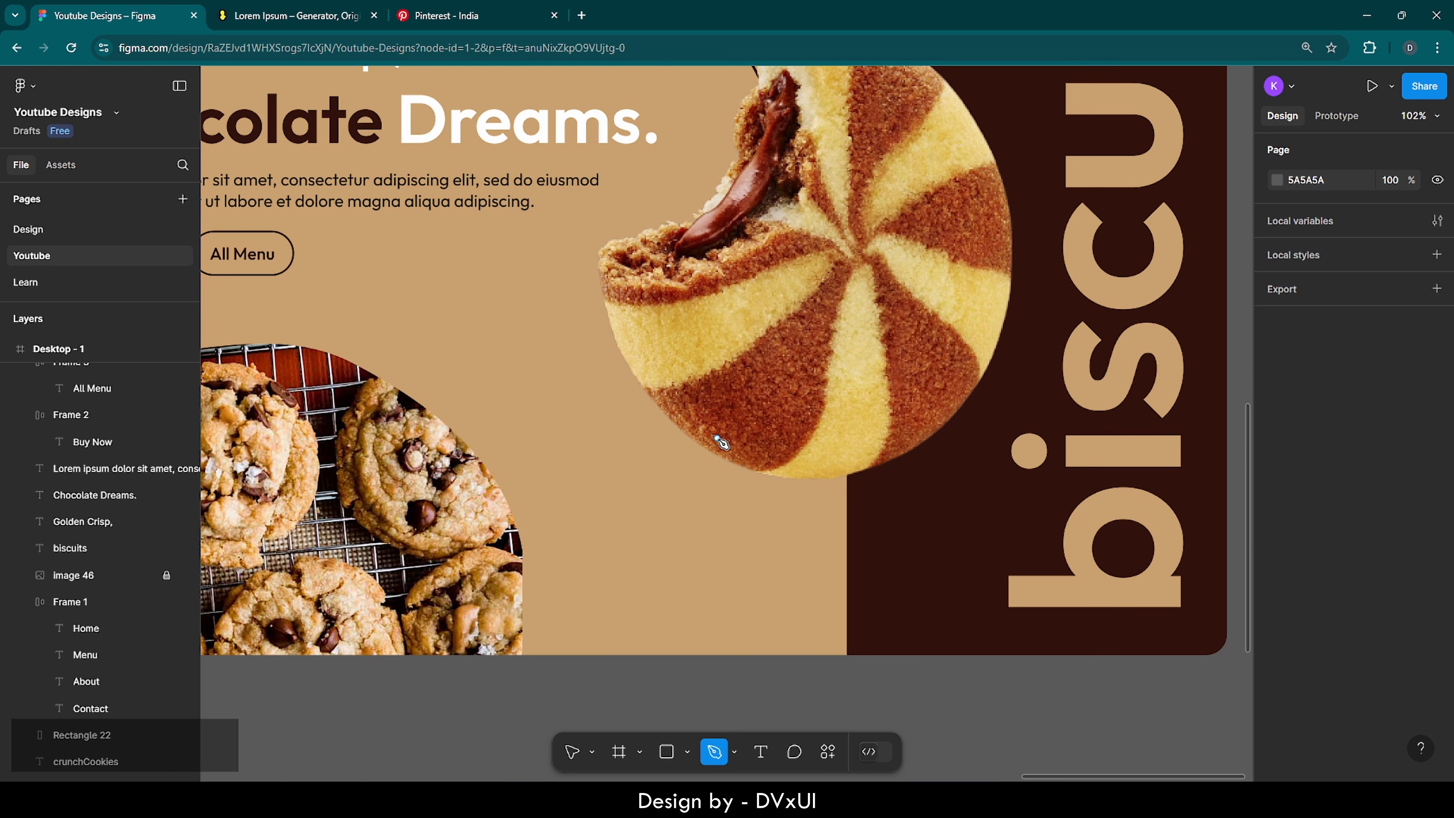
left_click(720, 412)
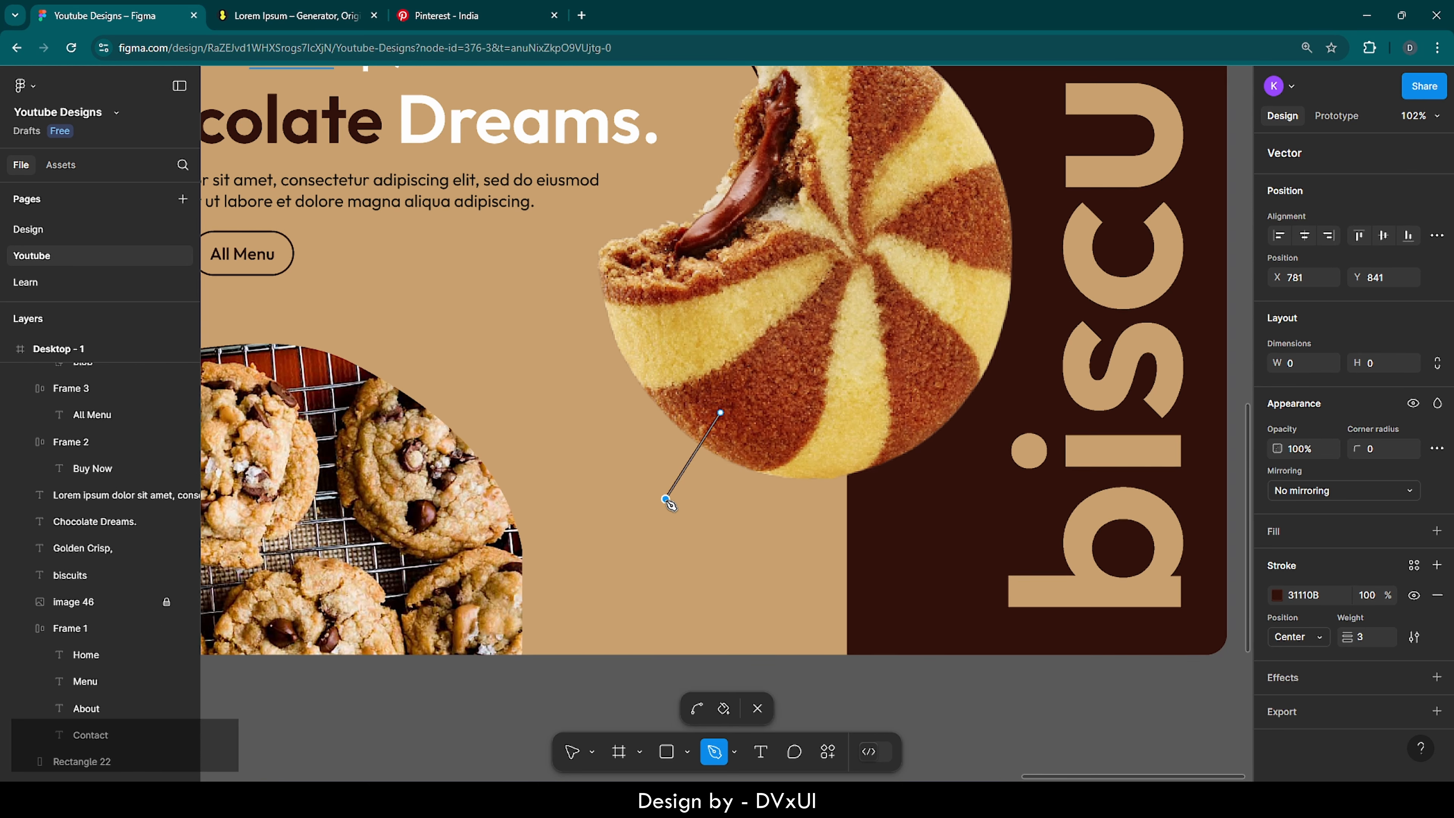
left_click(707, 558)
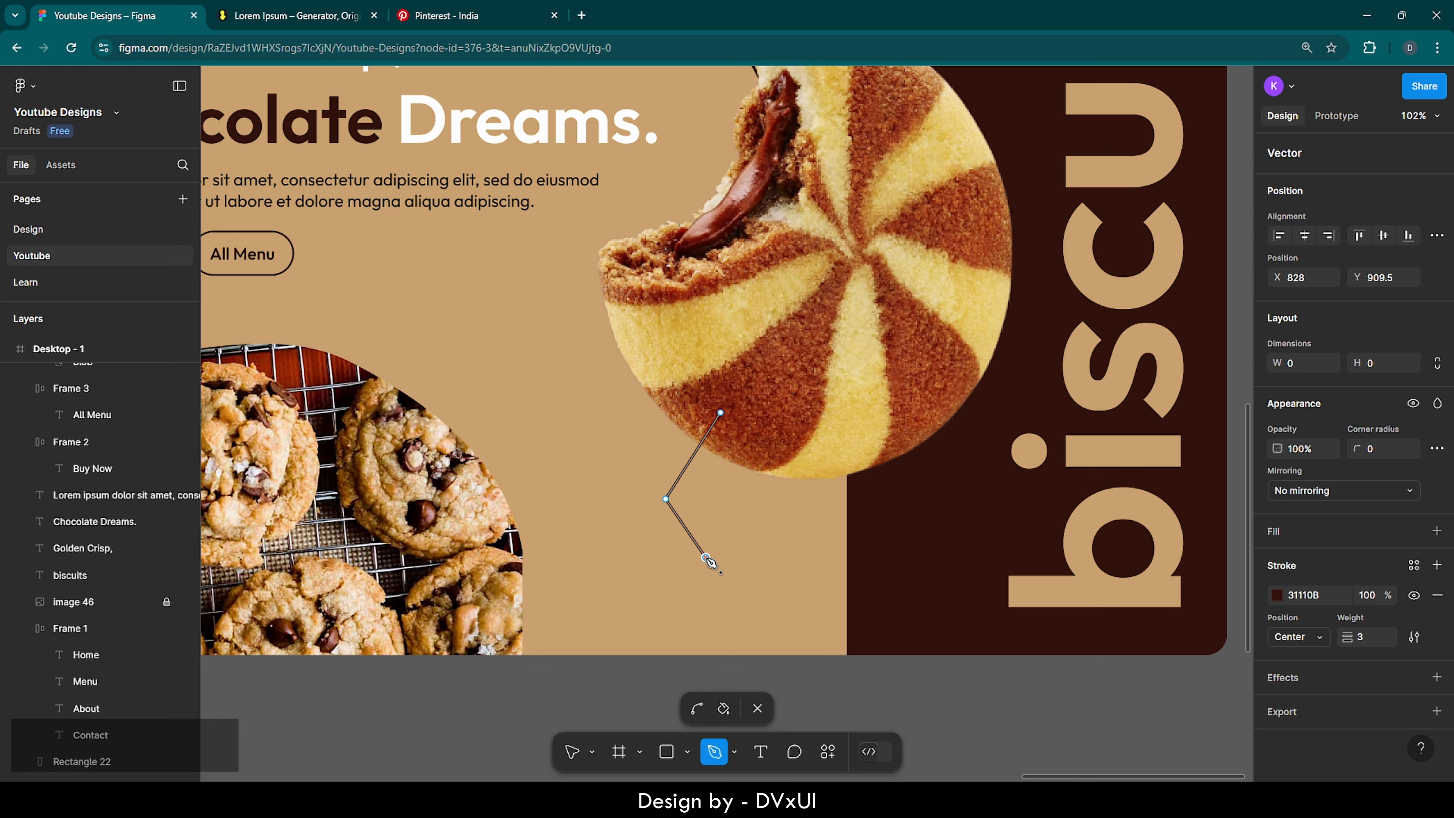
Step: Bend the new path's middle point into a smooth curve about 95 × 170 px and finish editing the vector
left_click(697, 712)
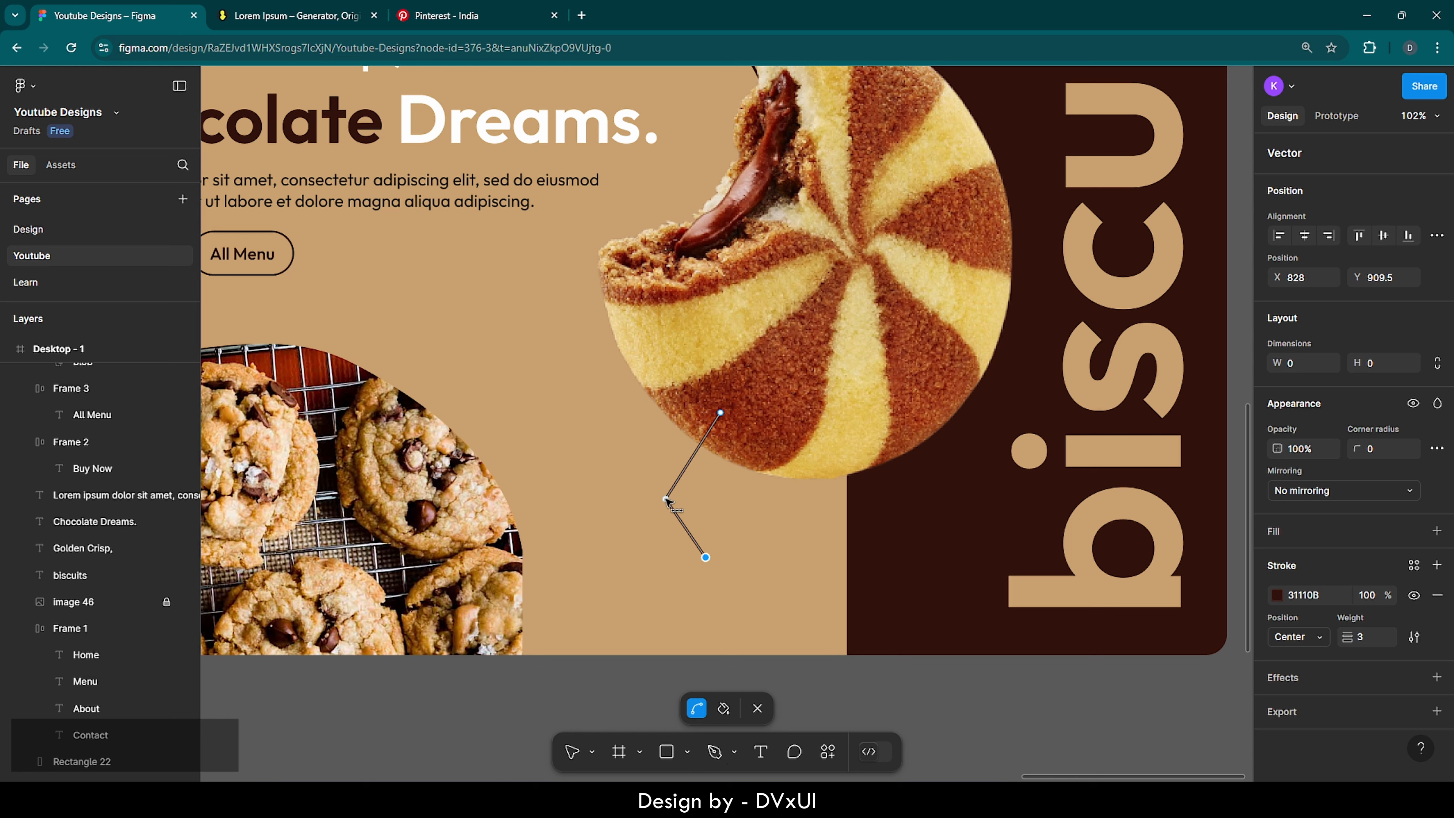
left_click_drag(666, 498, 682, 503)
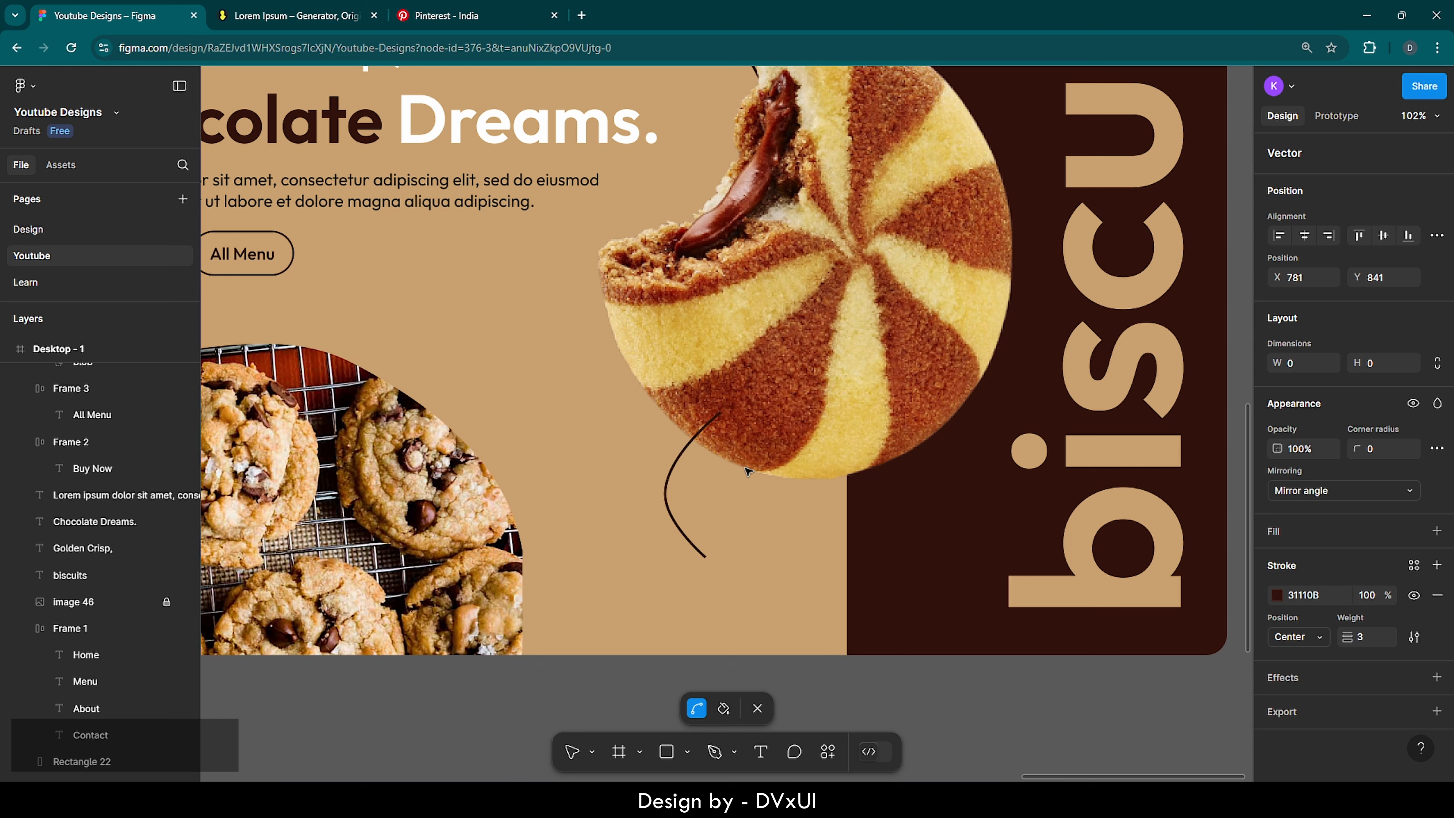
left_click_drag(720, 412, 740, 458)
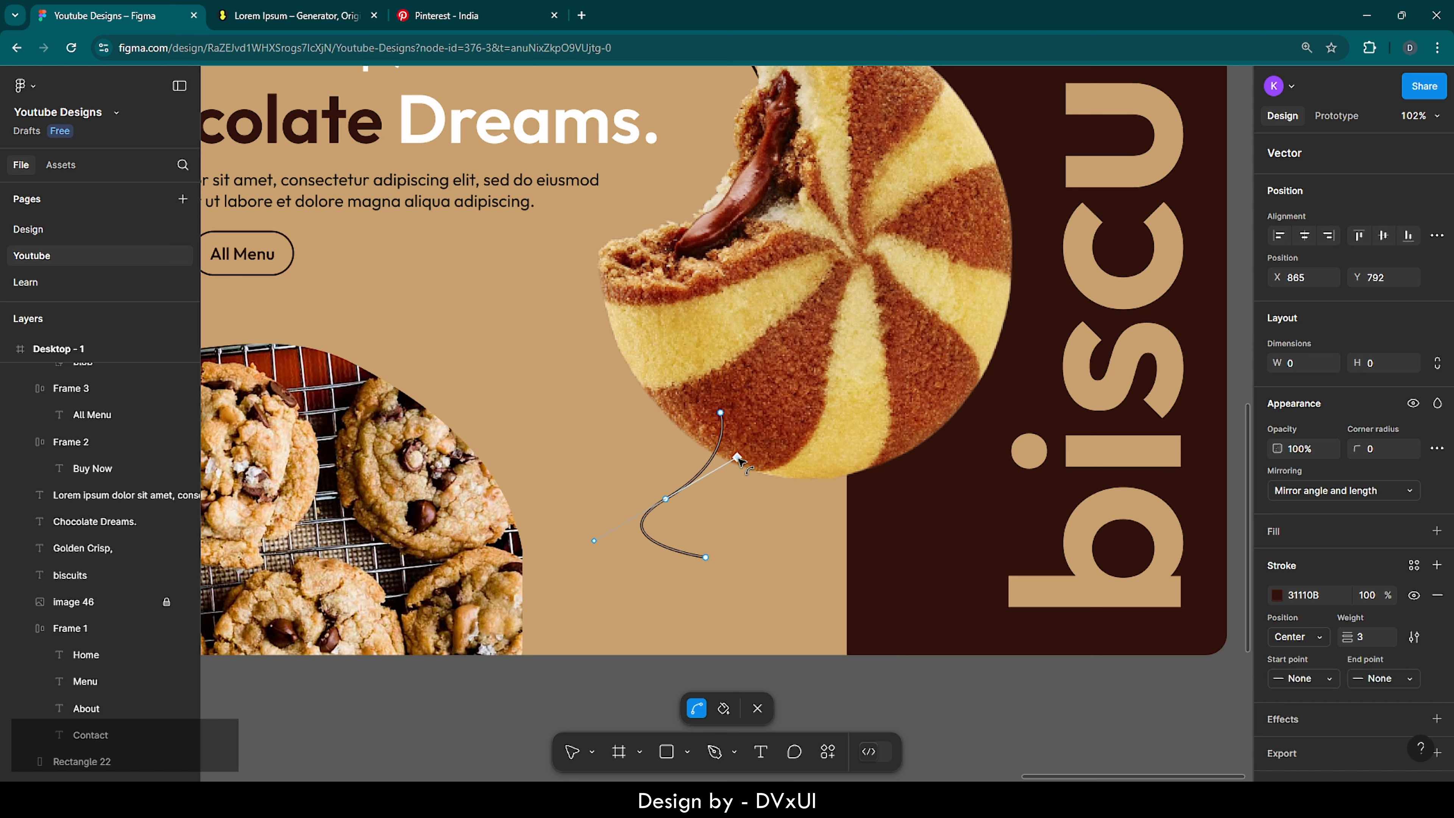
key("Escape")
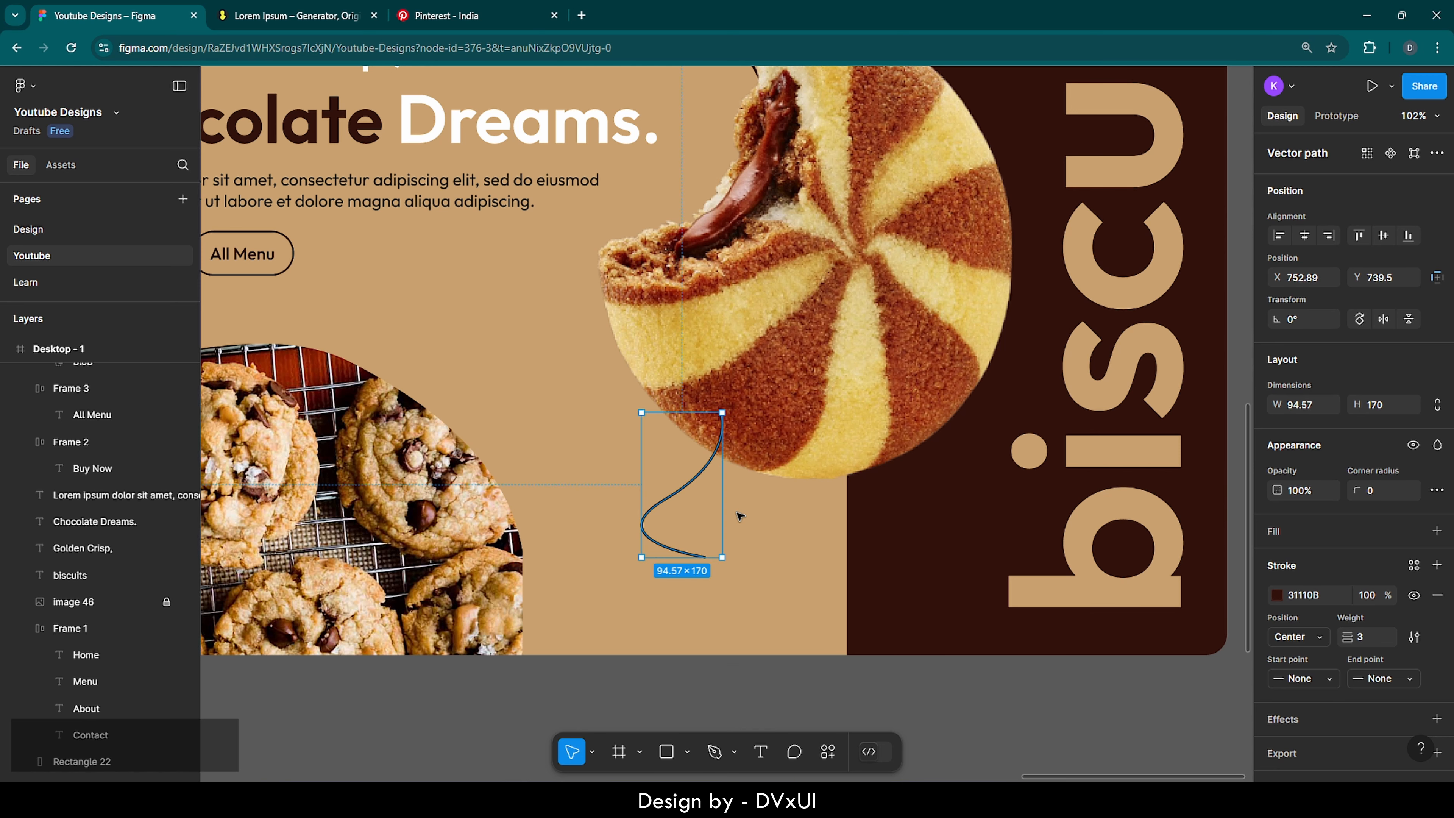
Step: Send the second curved line to the back, behind the large cookie, and shift it slightly upward
right_click(705, 474)
left_click(746, 394)
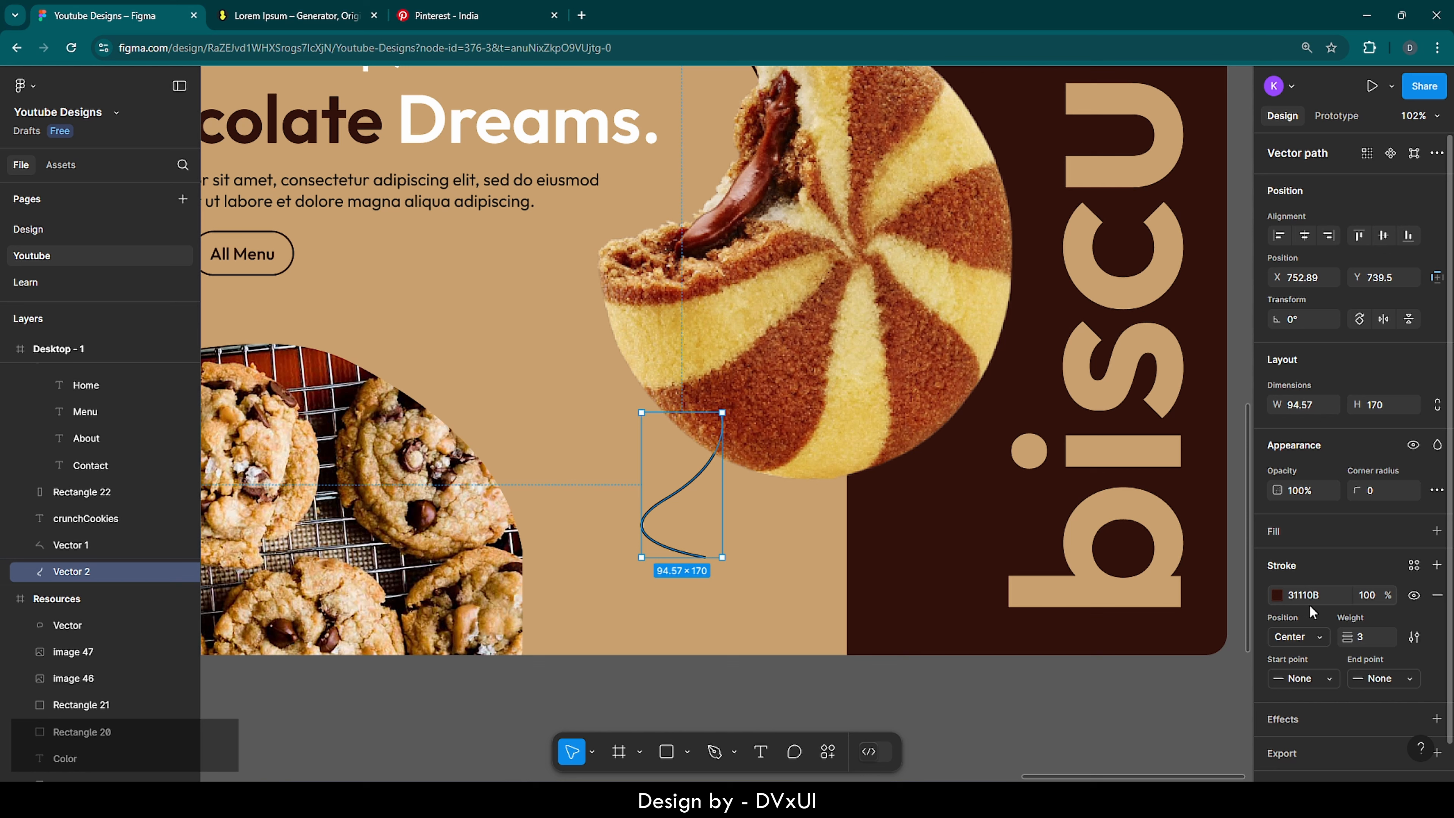
scroll(1309, 604, "down", 1)
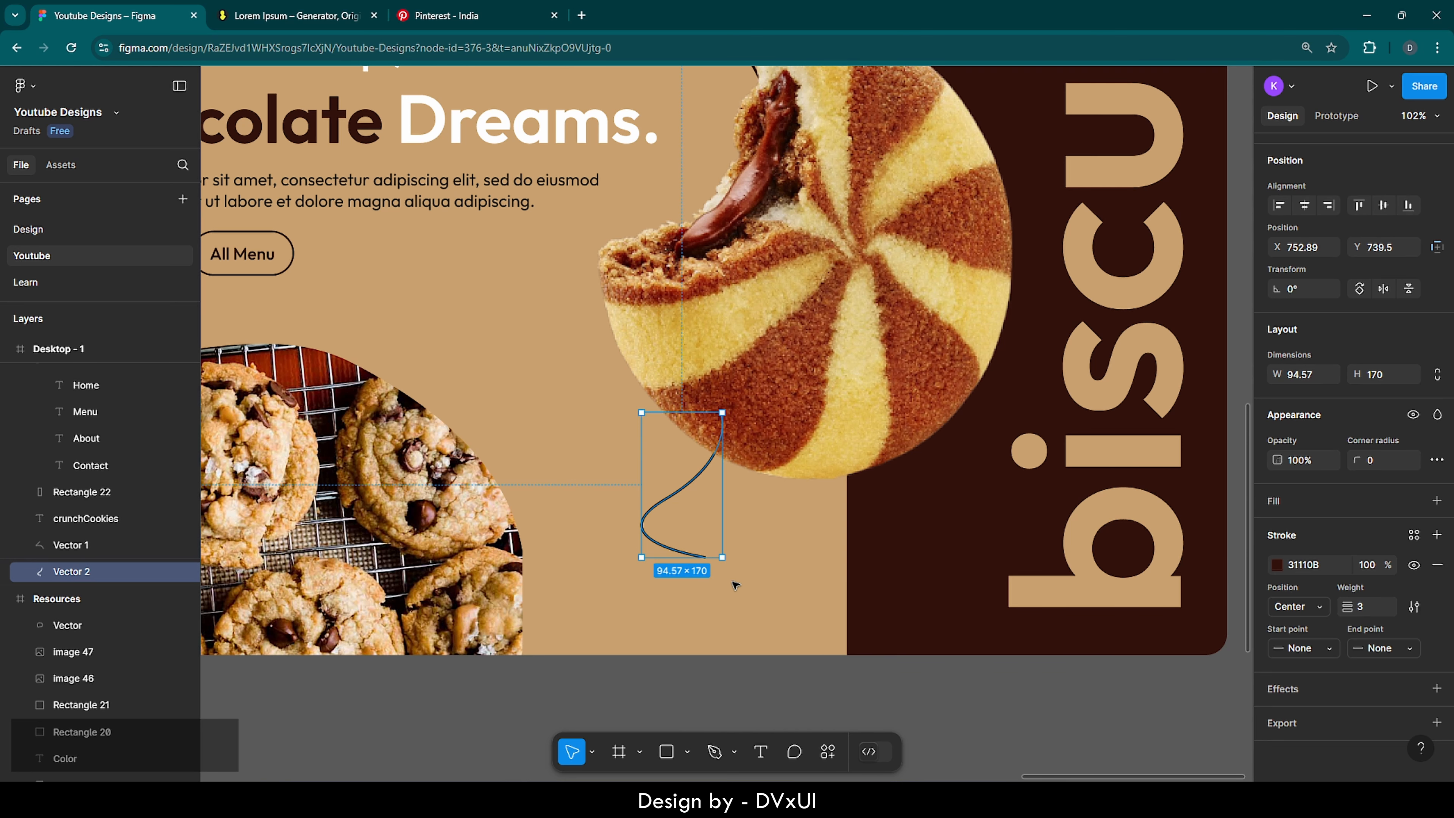
left_click_drag(700, 518, 703, 496)
left_click(677, 568)
scroll(677, 568, "up", 3)
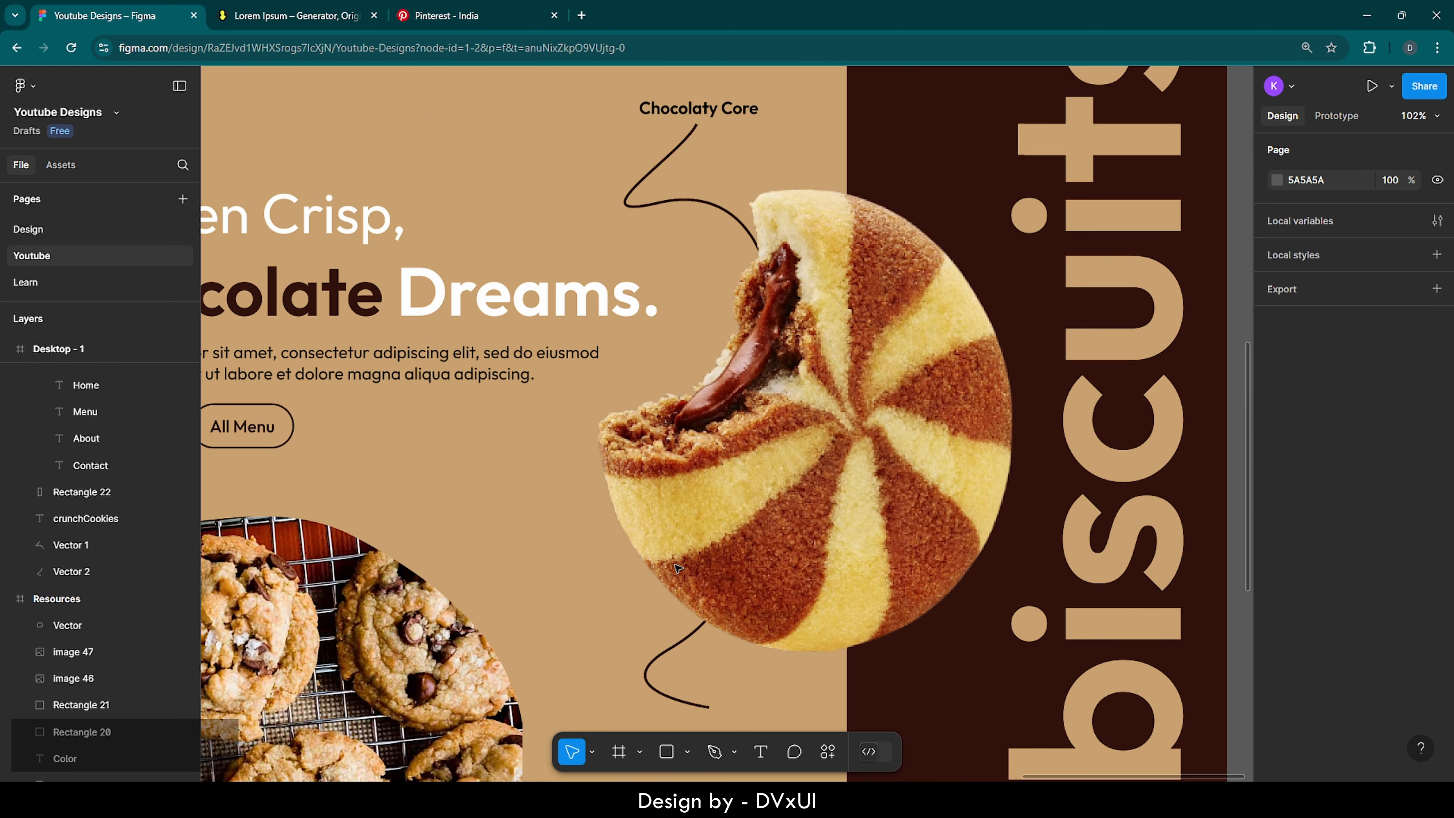
Step: Duplicate the "Chocolaty Core" label and place the copy just below the lower curved line's end
left_click(673, 110)
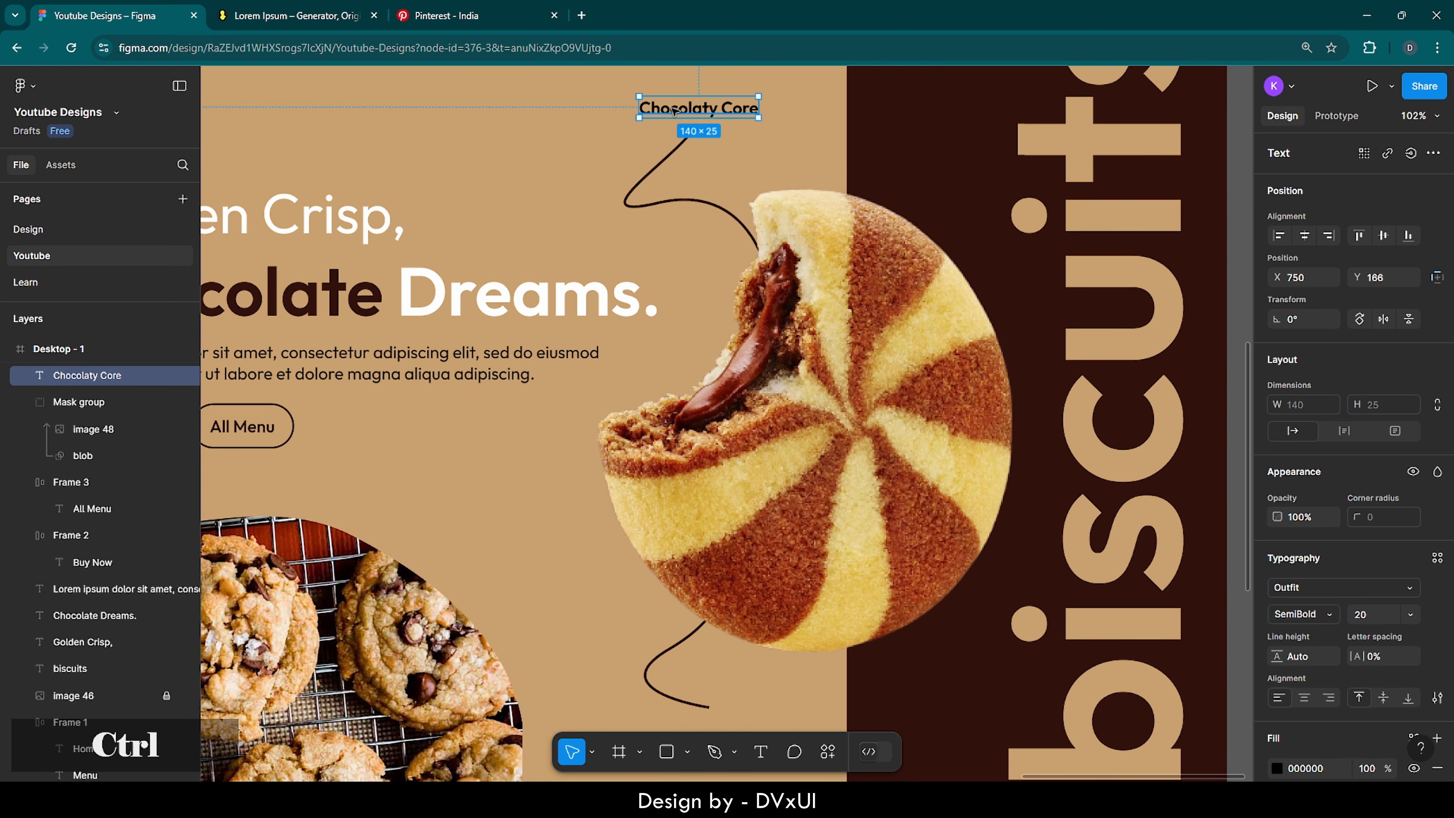
key("ctrl+v")
left_click_drag(696, 110, 704, 573)
Step: Replace the duplicated label's text with "Crispy Layers" and nudge it horizontally to X 761 beneath the lower curved line
double_click(704, 572)
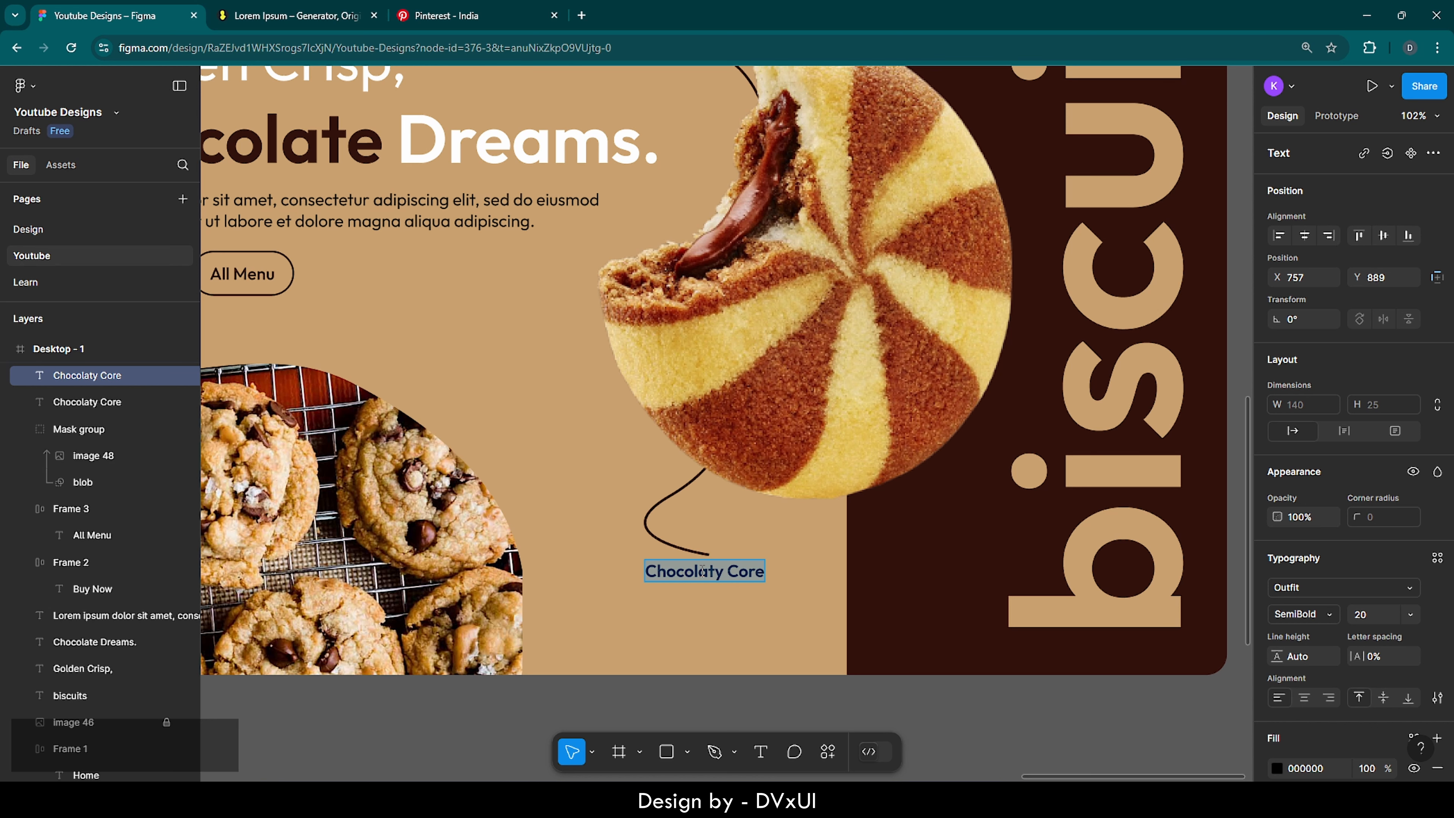
key("BackSpace")
type("Cru")
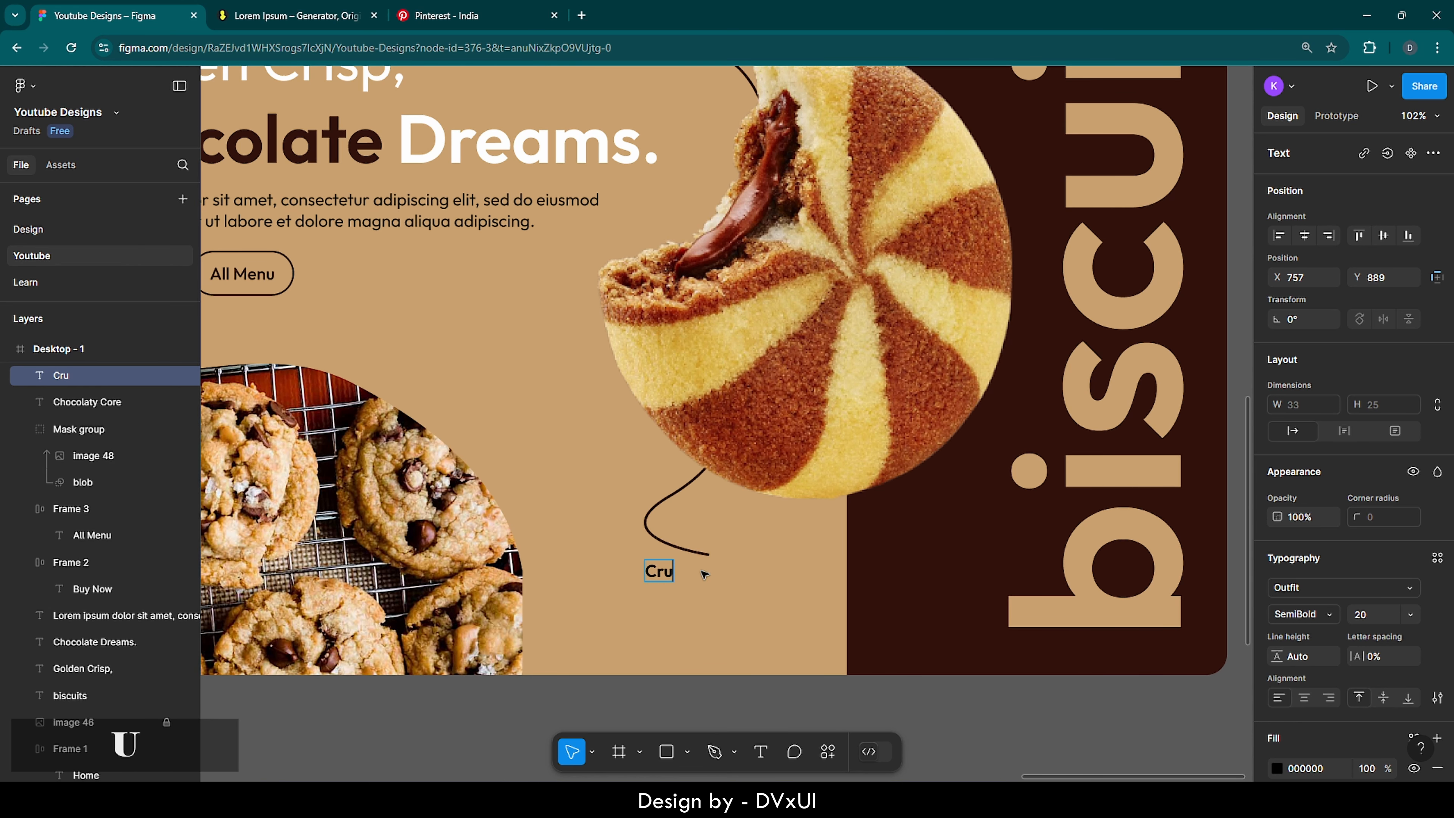
key("BackSpace")
type("ispy Layers")
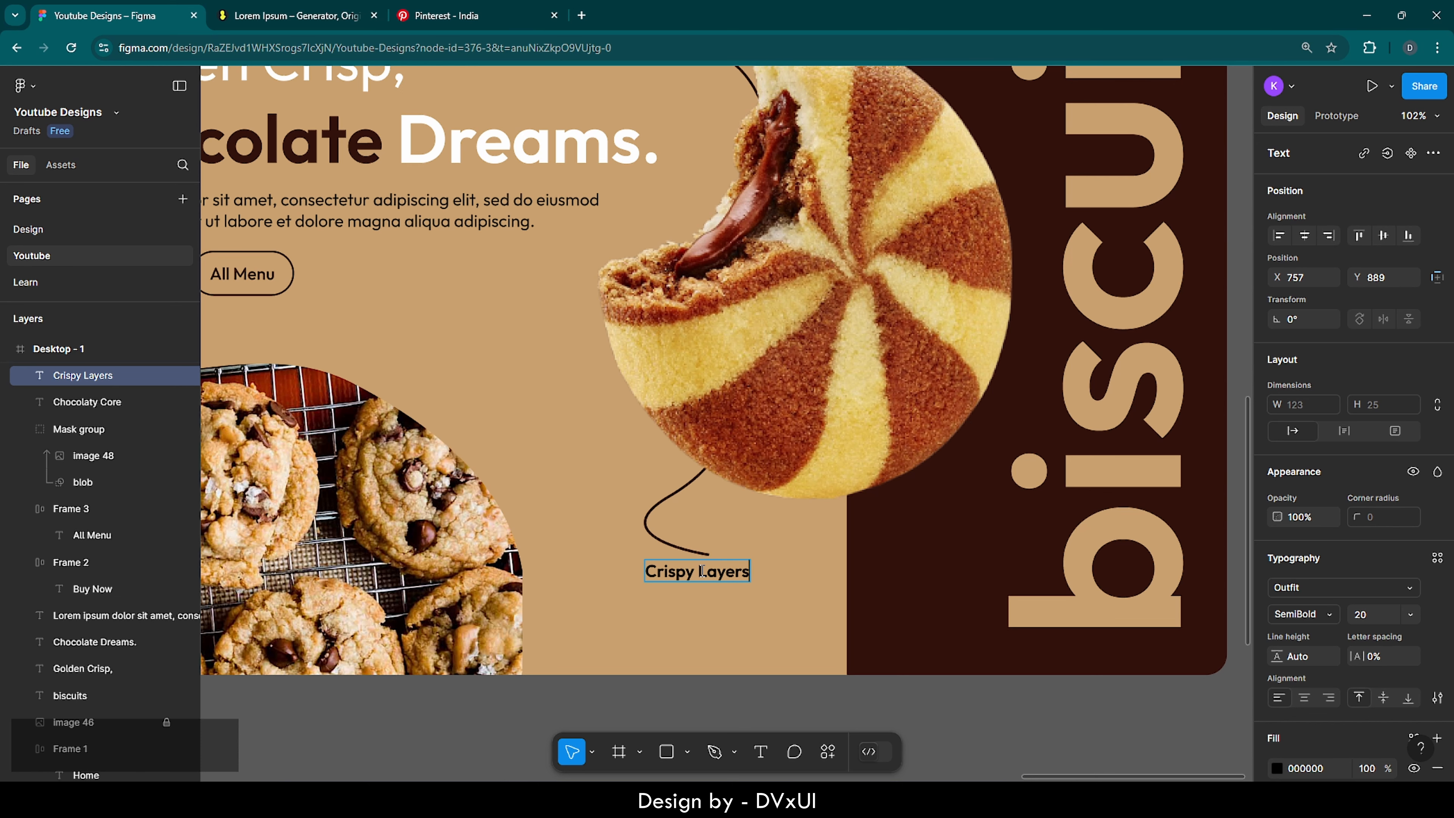
left_click(799, 575)
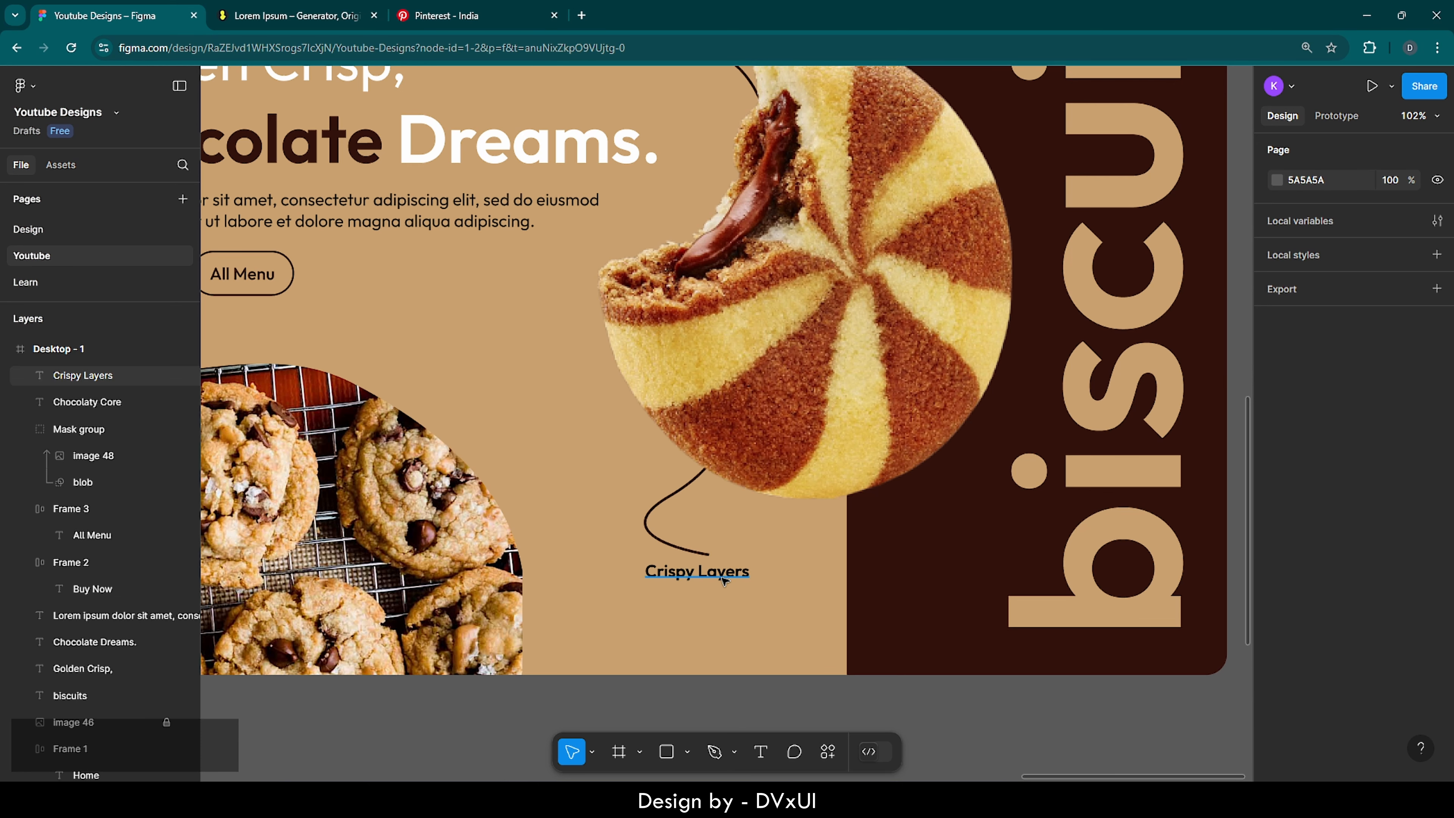
left_click_drag(733, 581, 724, 580)
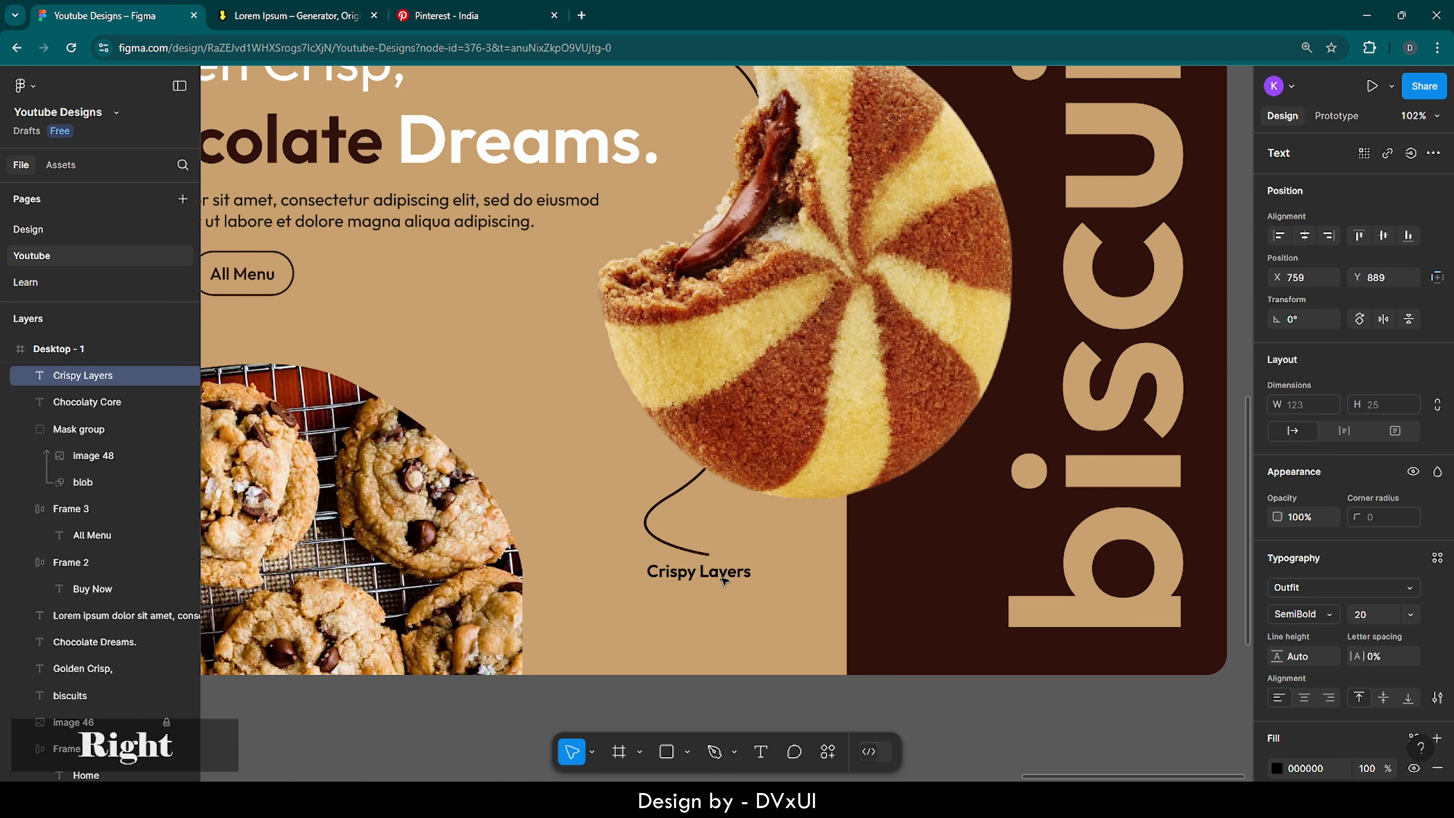
left_click(759, 619)
Step: Set the "Crispy Layers" label's fill to the dark brown page colour 31110B
scroll(760, 617, "down", 3)
scroll(760, 617, "up", 2)
scroll(759, 618, "left", 2)
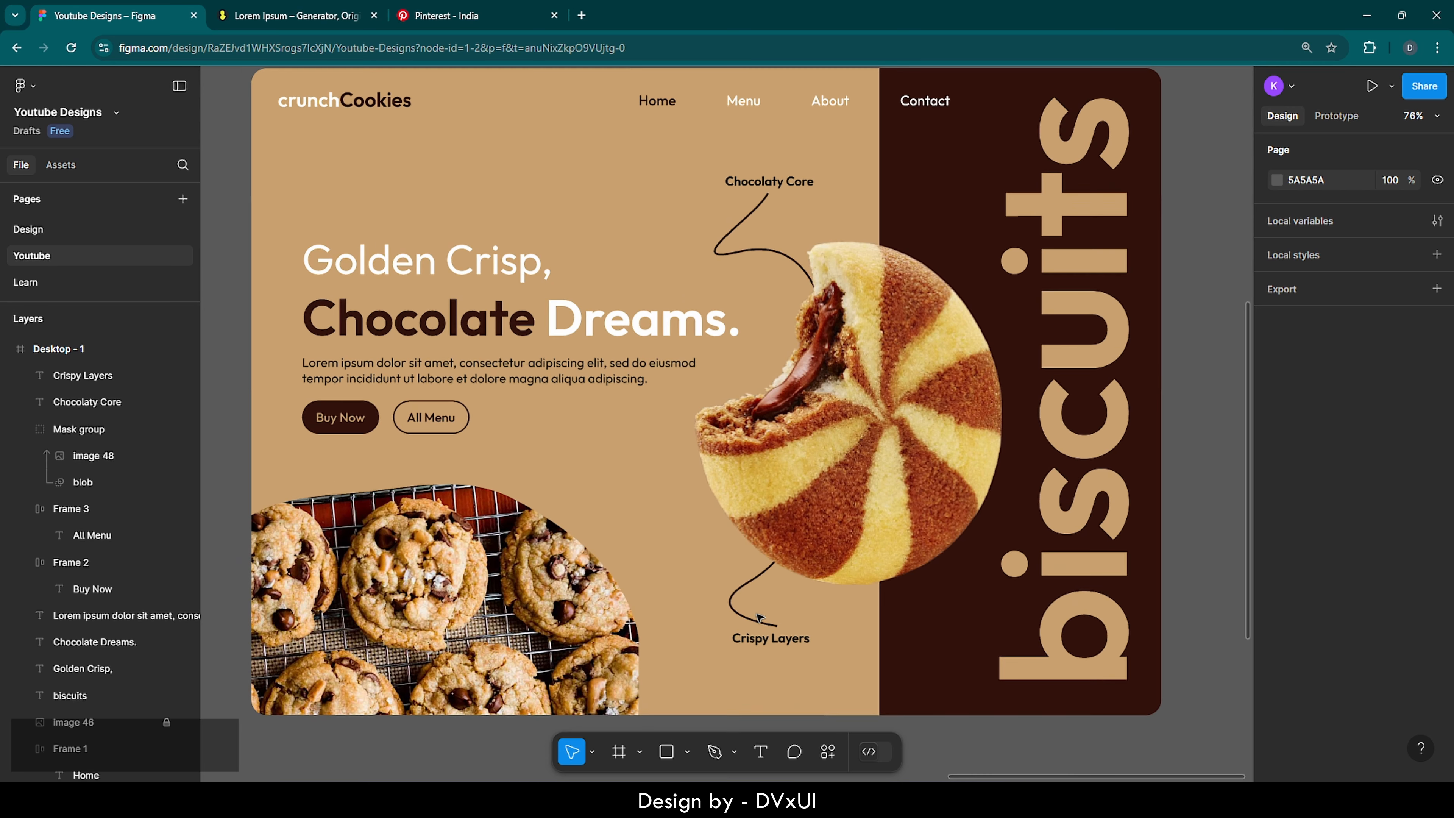
left_click(754, 642)
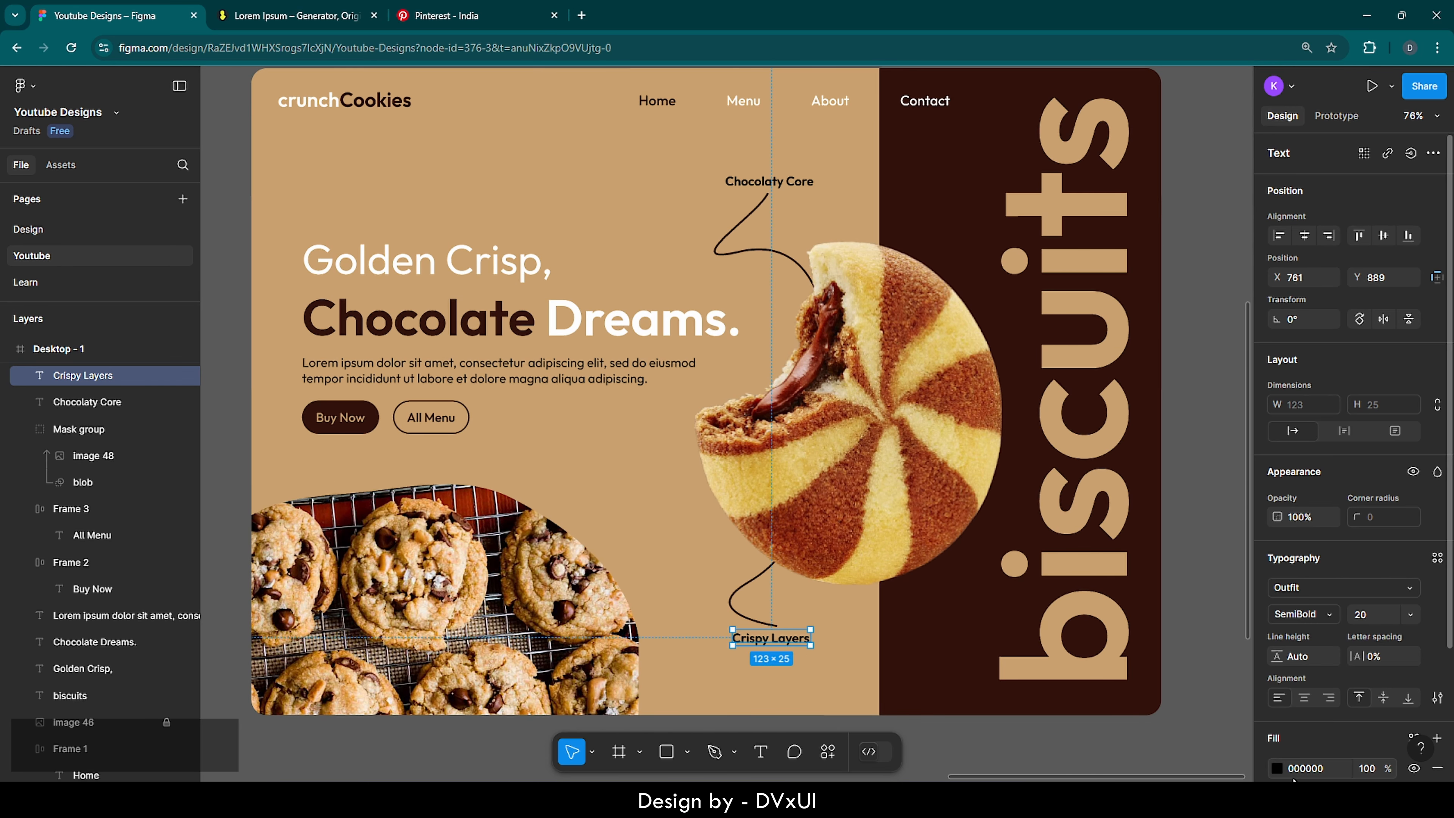
scroll(1276, 687, "down", 2)
left_click(1276, 664)
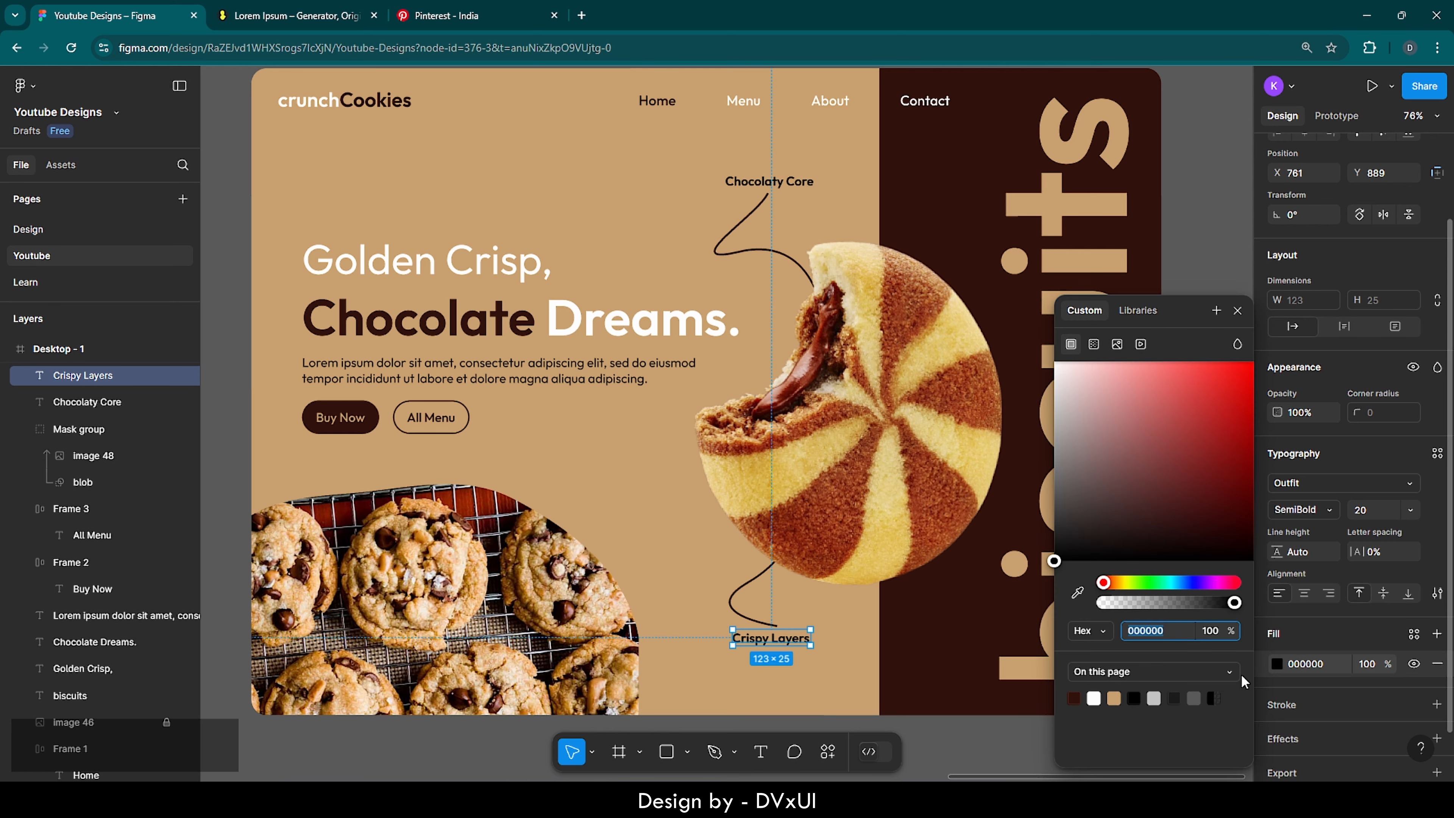
left_click(1076, 696)
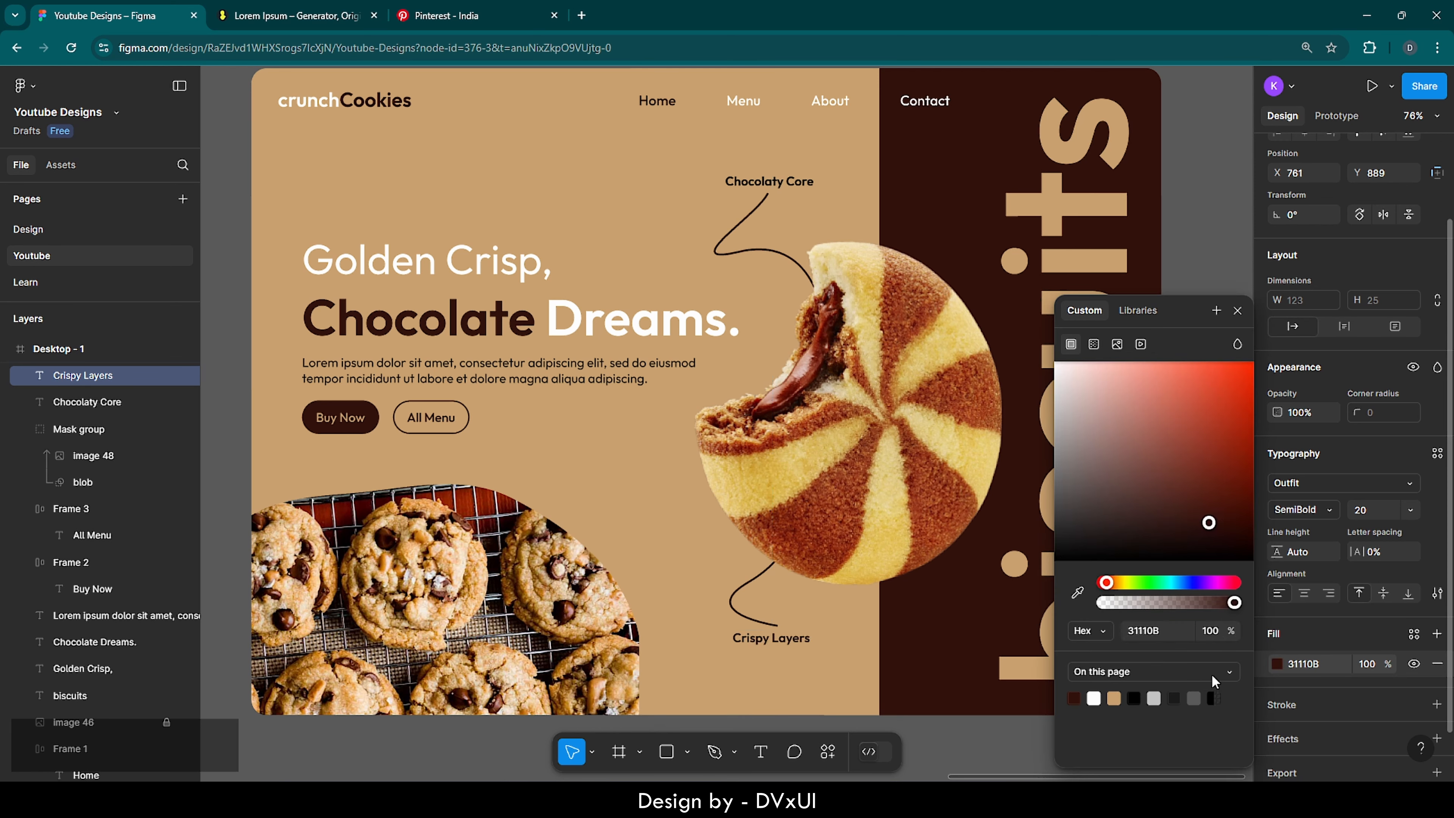
Step: Set the "Chocolaty Core" label's fill to dark brown 31110B and clear the selection
left_click(787, 183)
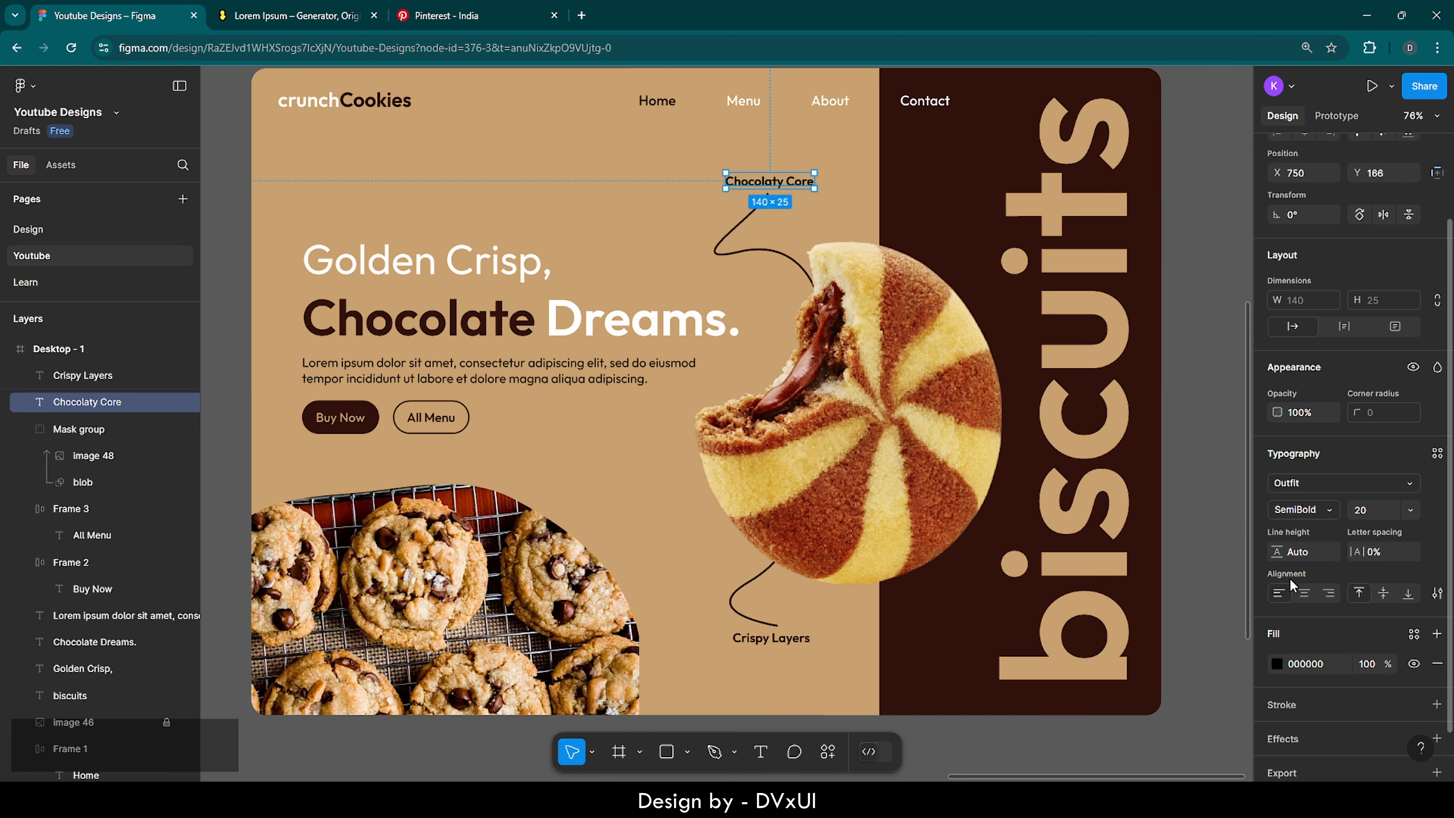
left_click(1276, 665)
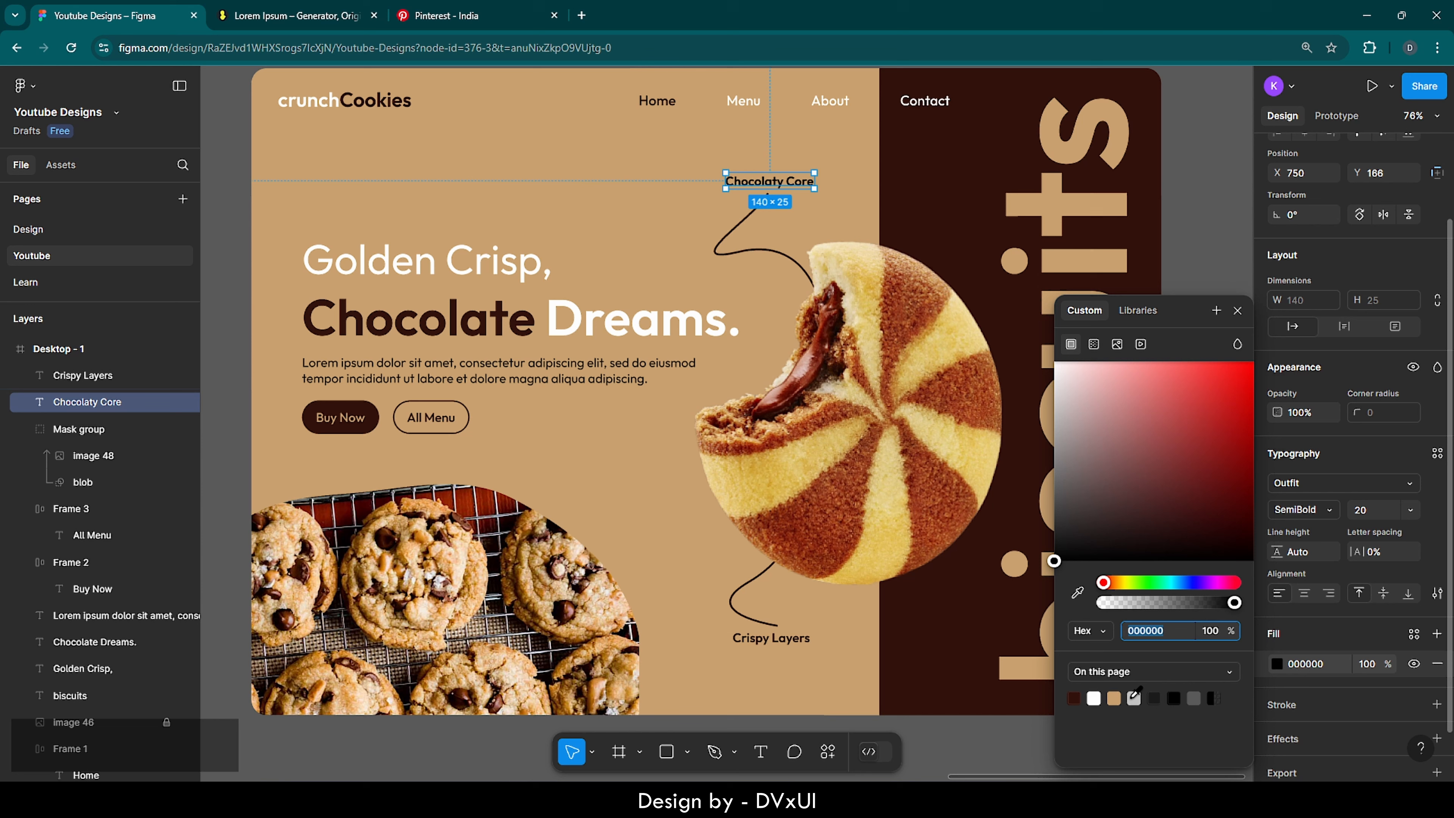
left_click(1076, 697)
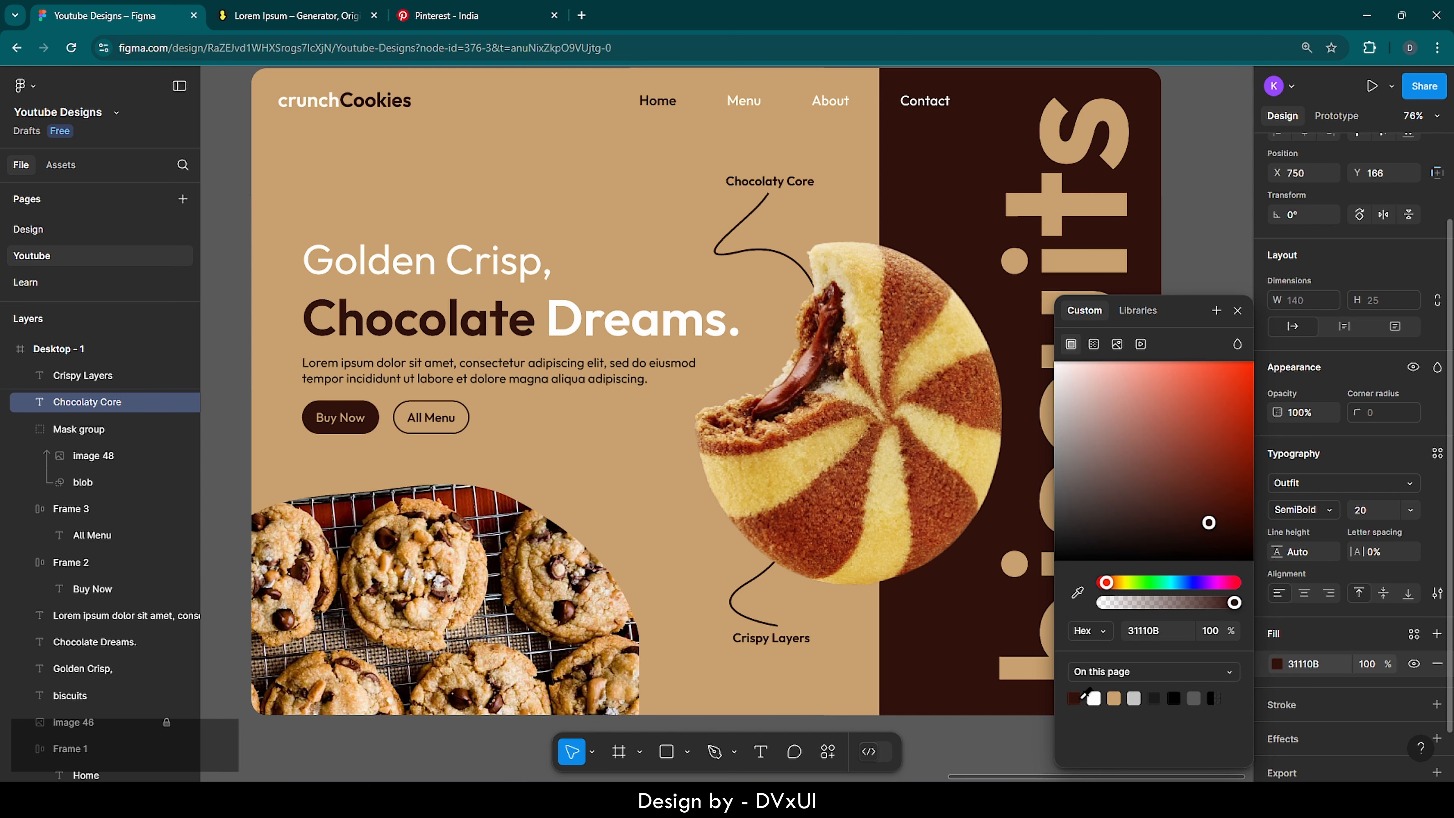
left_click(783, 670)
scroll(784, 676, "up", 1)
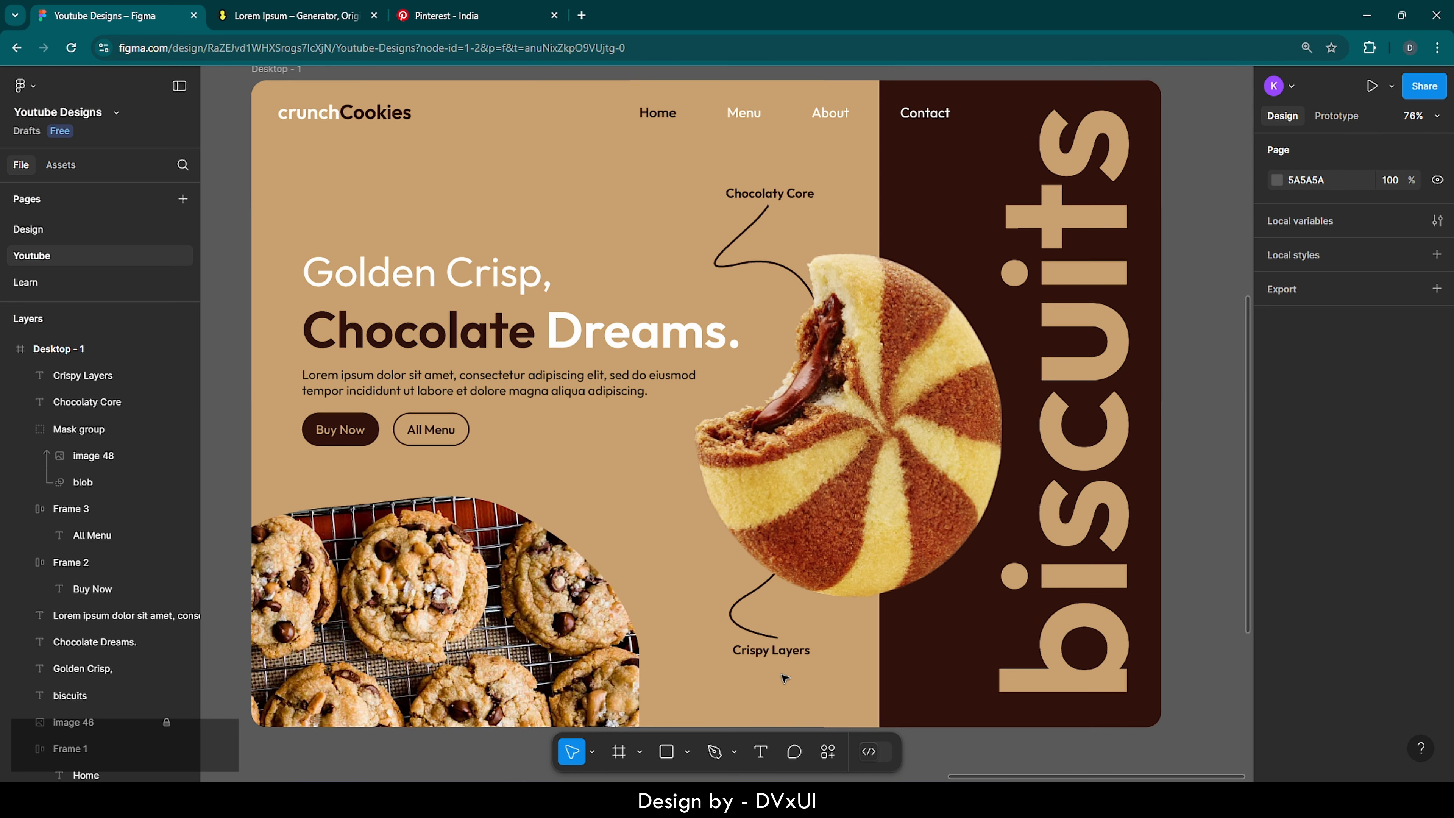
Step: Hide the editor interface and view the finished landing page design in full screen
right_click(1198, 190)
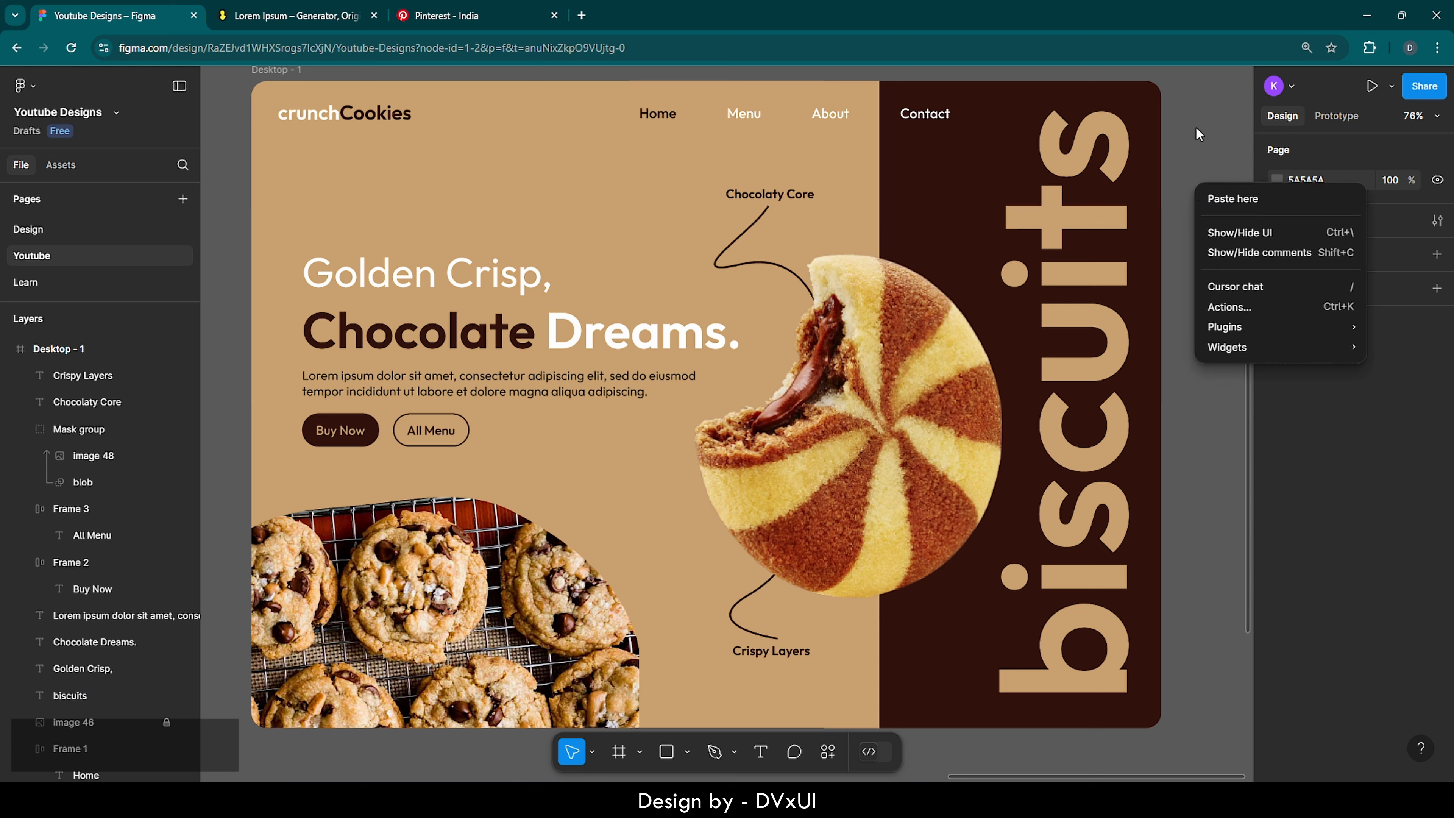
left_click(1241, 232)
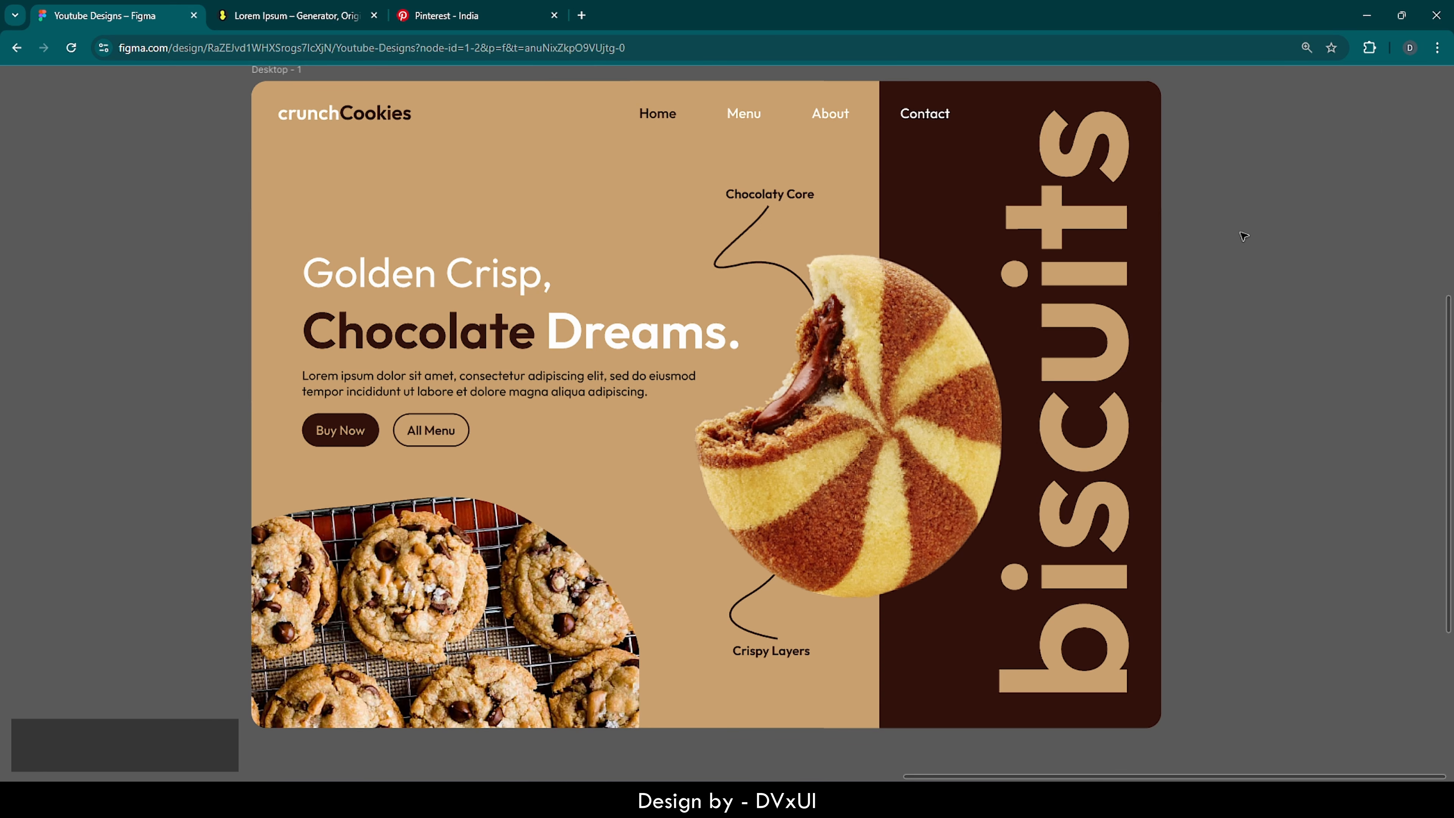
key("F11")
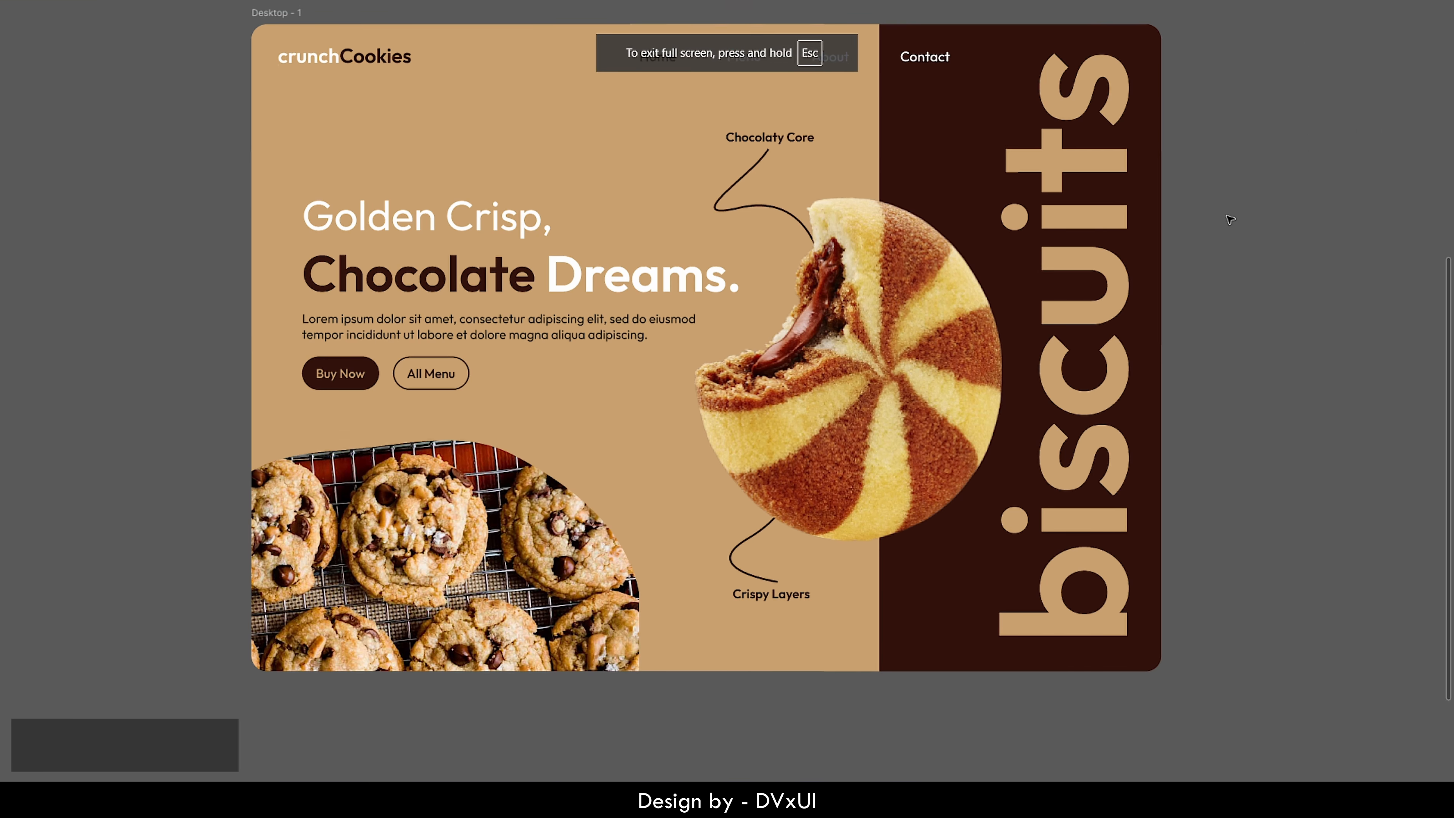